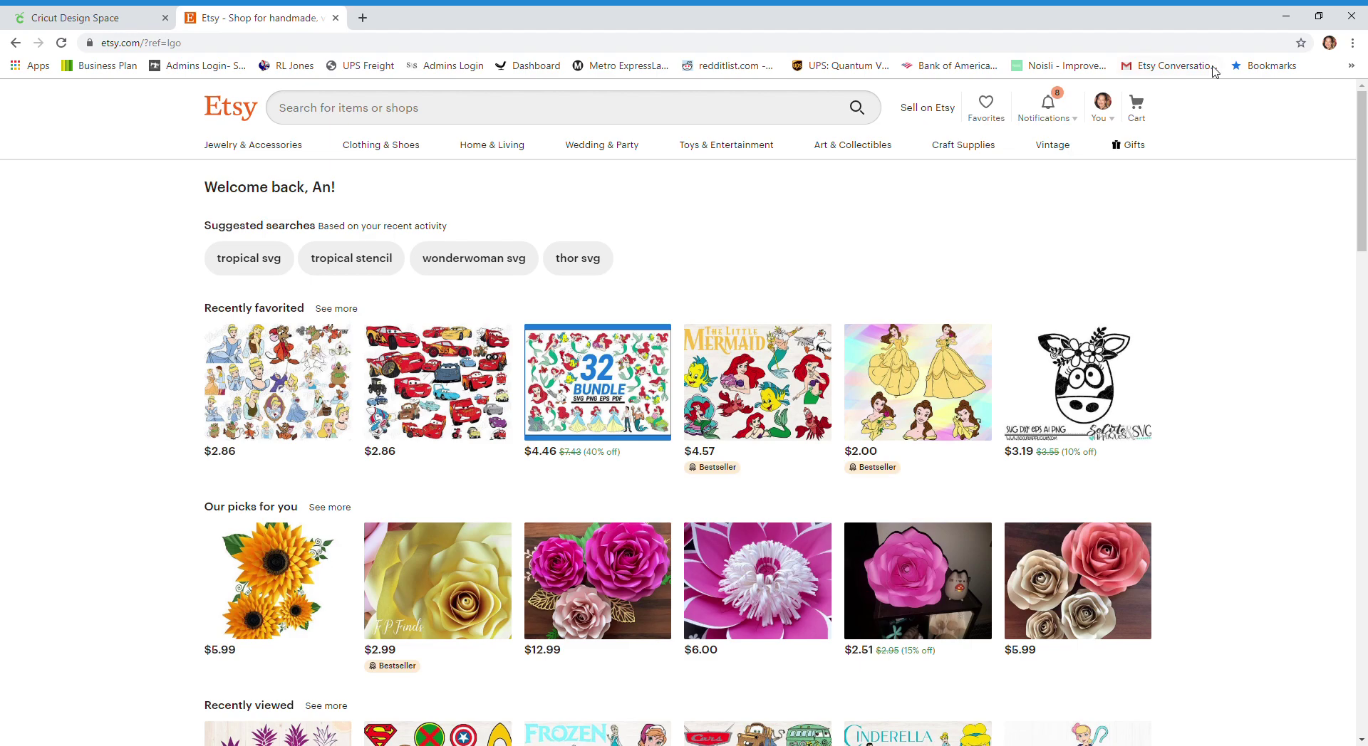
Step: Open the account's purchases and go to the downloads page for the LemonCutfiles order
{"action": "left_click", "coordinate": [1106, 116]}
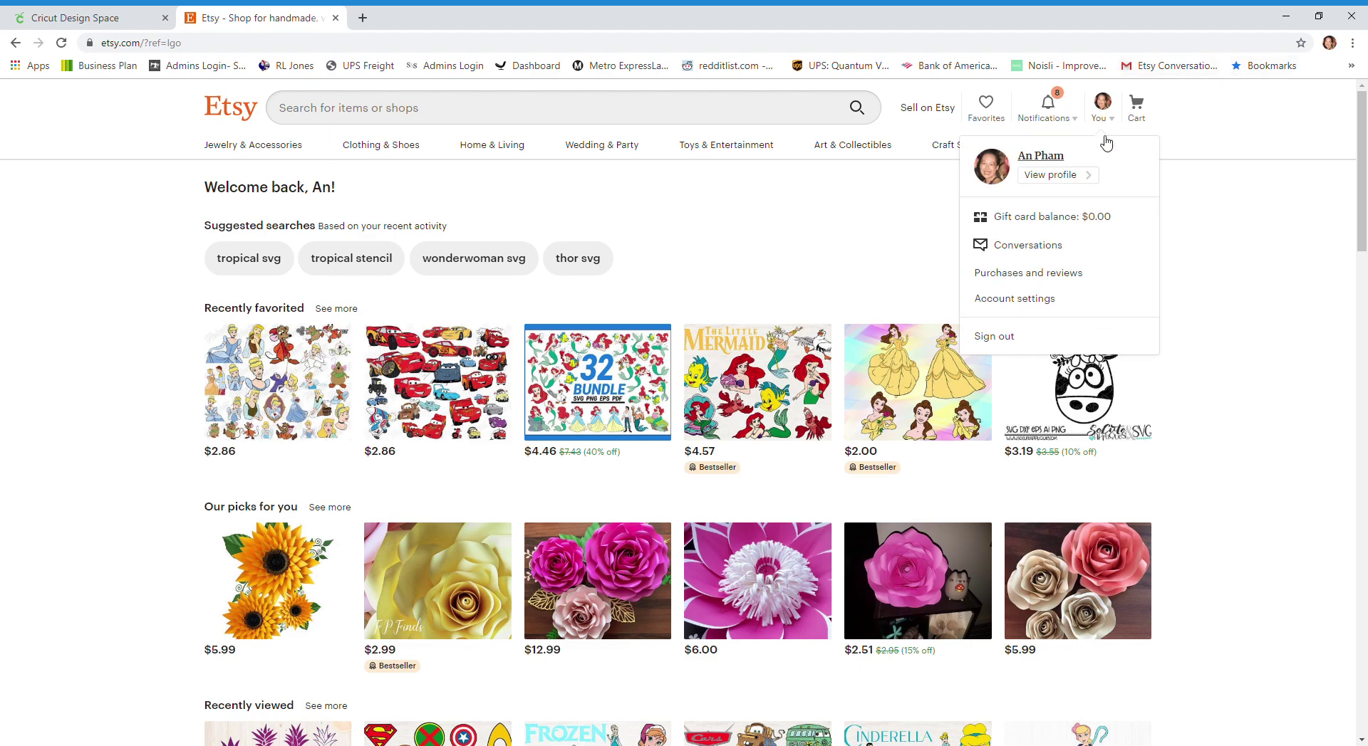
{"action": "left_click", "coordinate": [1079, 276]}
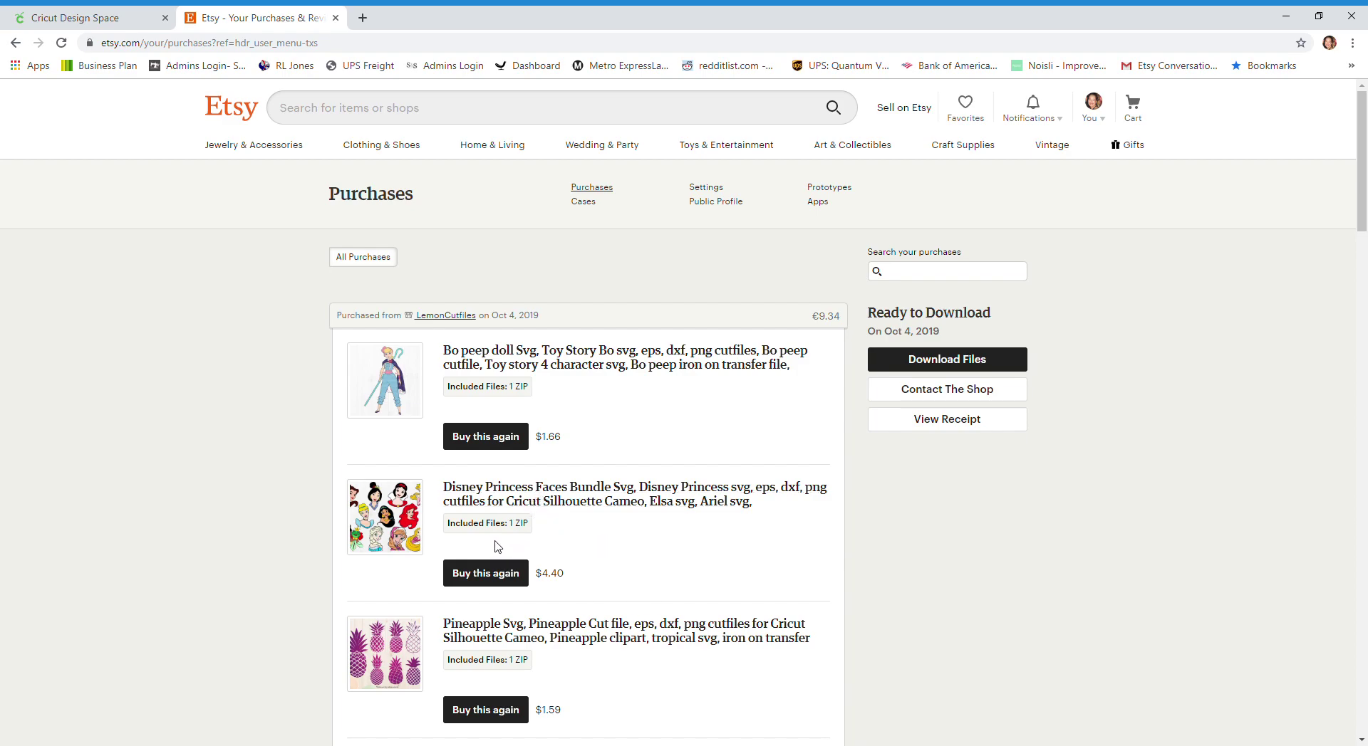
{"action": "left_click", "coordinate": [951, 361]}
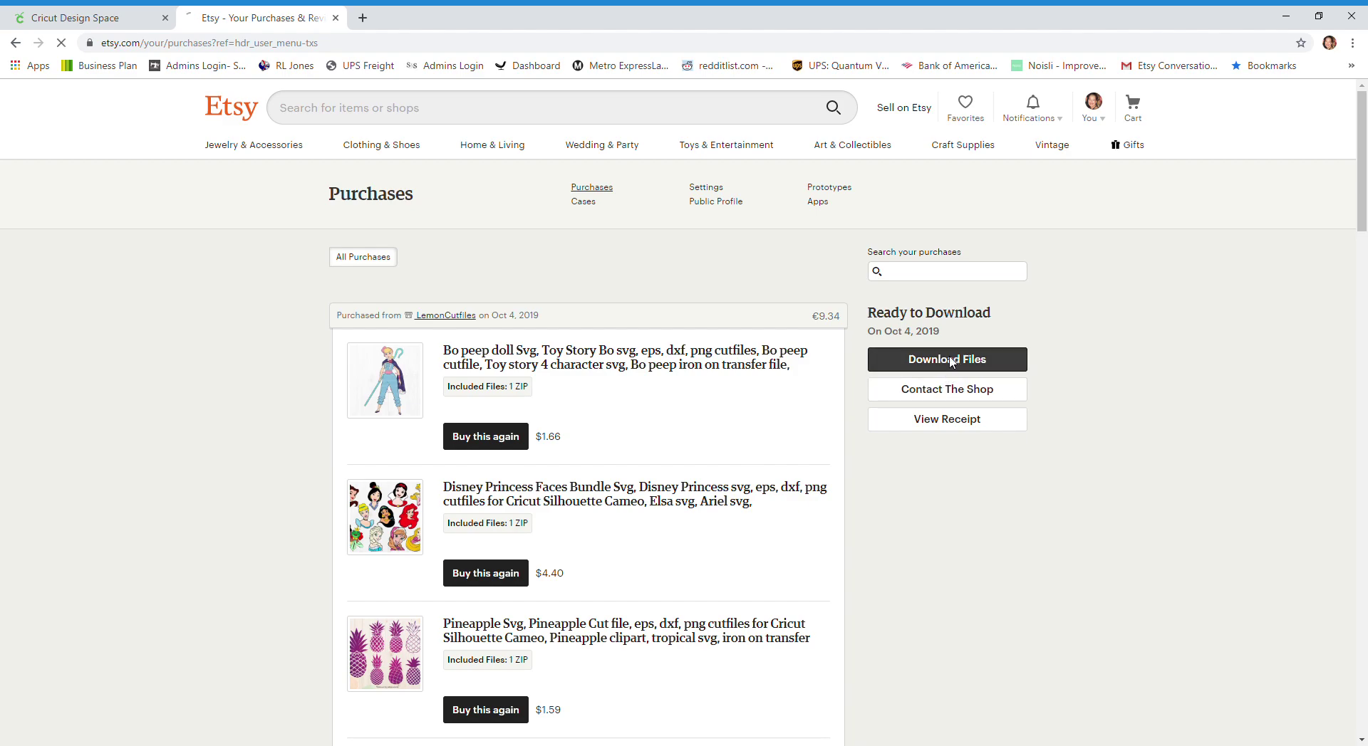
{"action": "scroll", "coordinate": [709, 427], "scroll_direction": "down", "scroll_amount": 1}
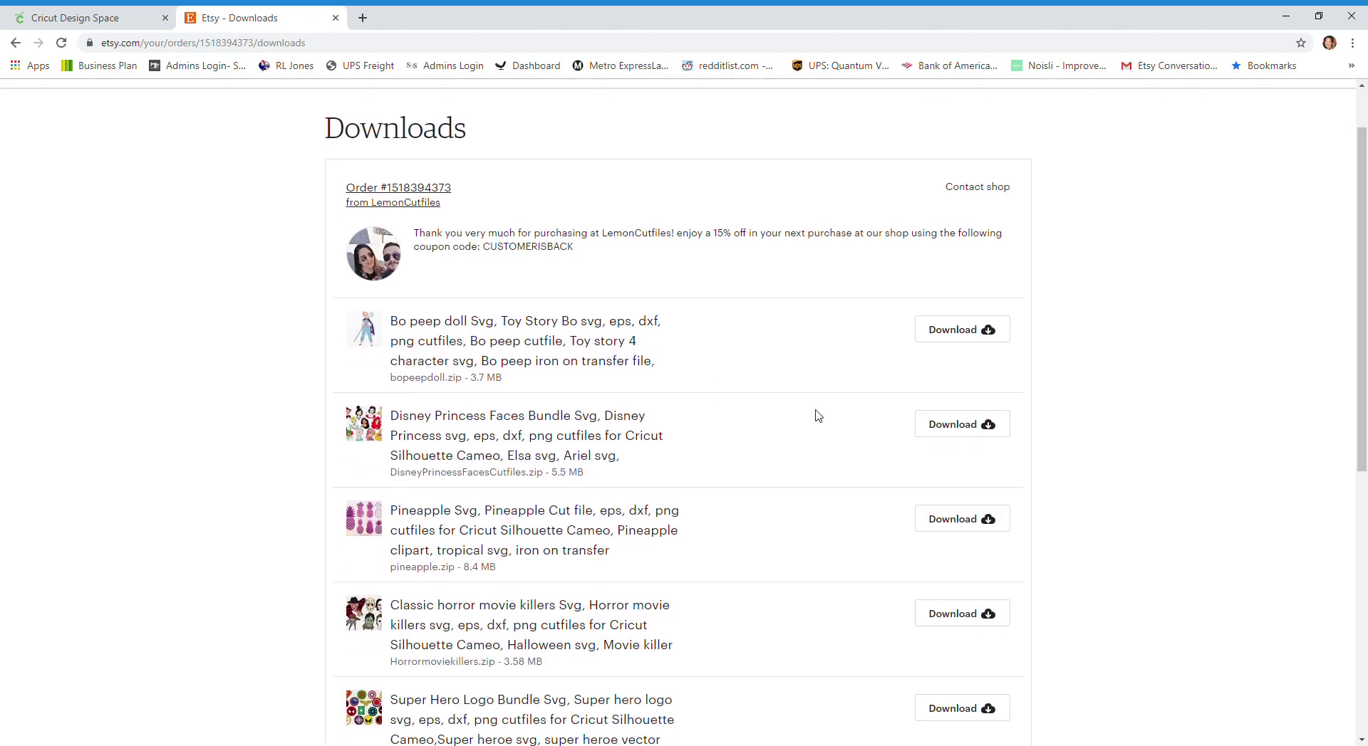
Step: Download DisneyPrincessFacesCutfiles.zip from the order and show the downloaded file in its folder
{"action": "left_click", "coordinate": [954, 432]}
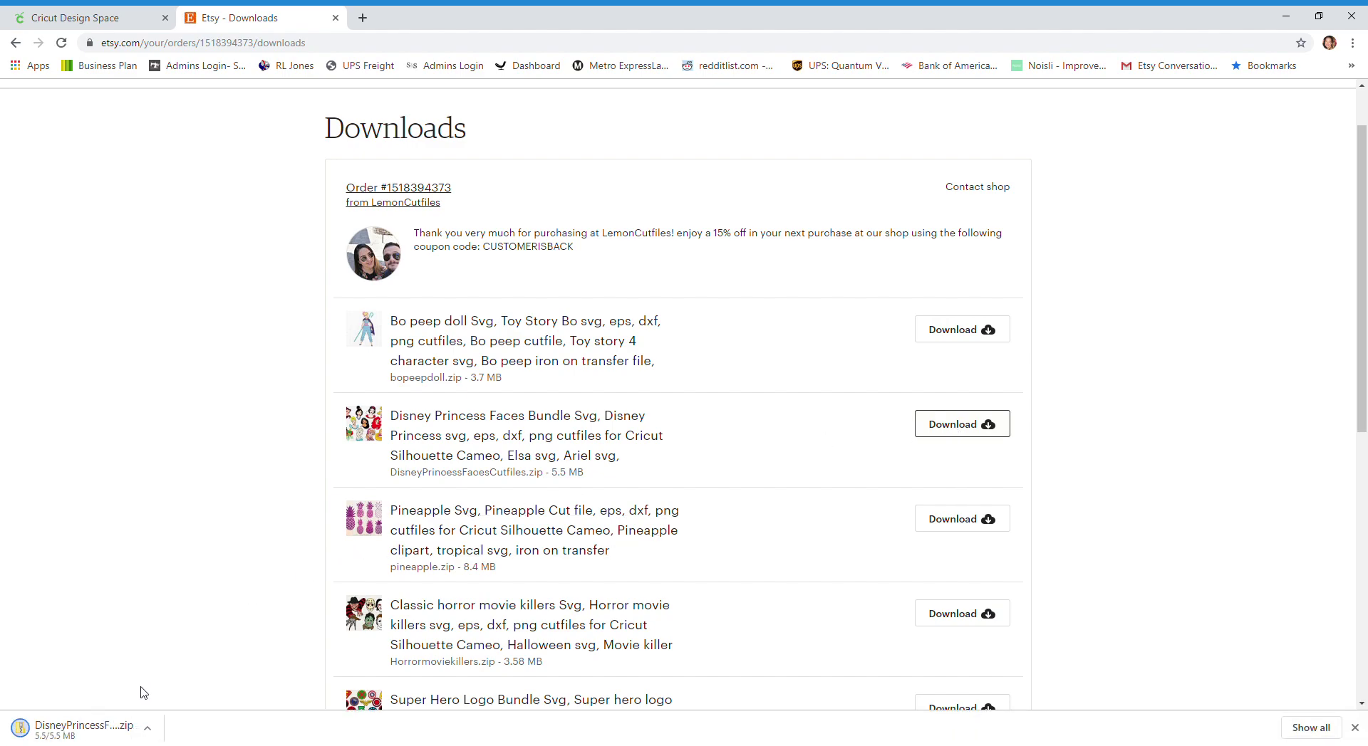
{"action": "left_click", "coordinate": [147, 730]}
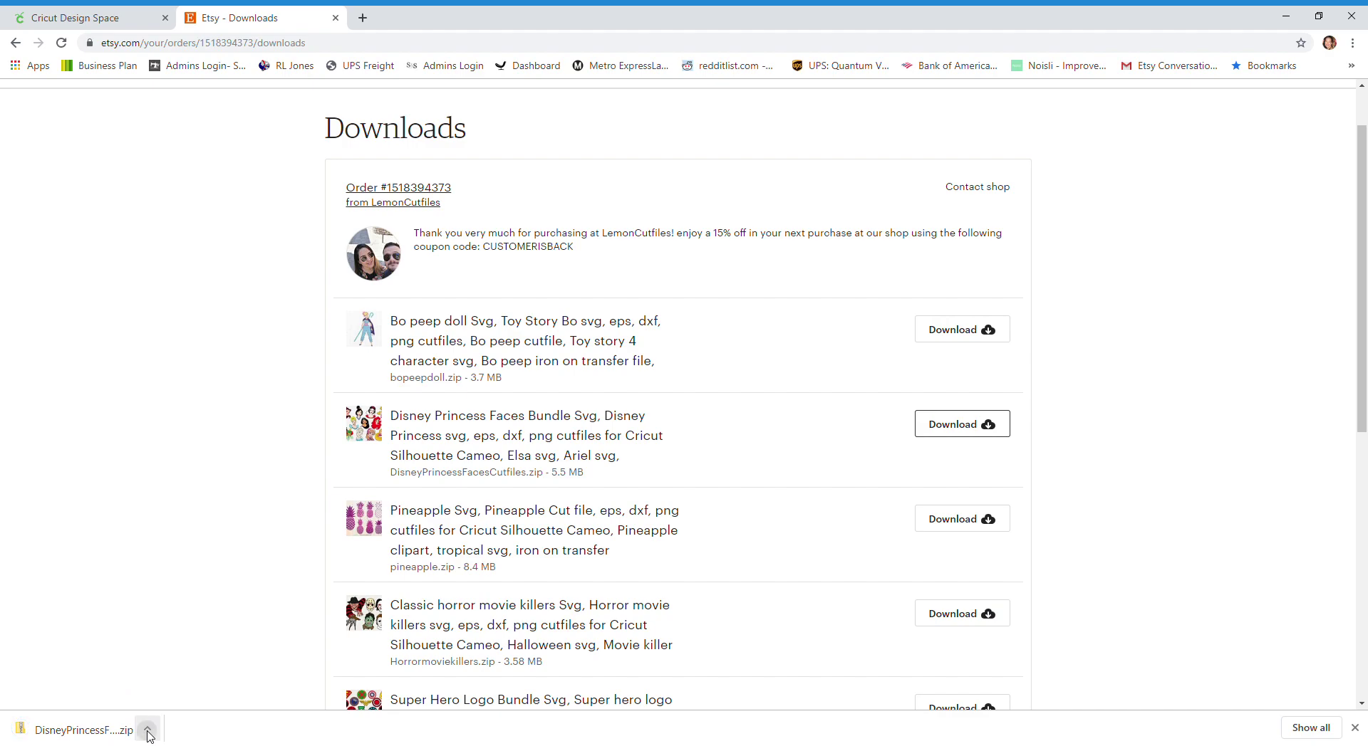
{"action": "left_click", "coordinate": [167, 680]}
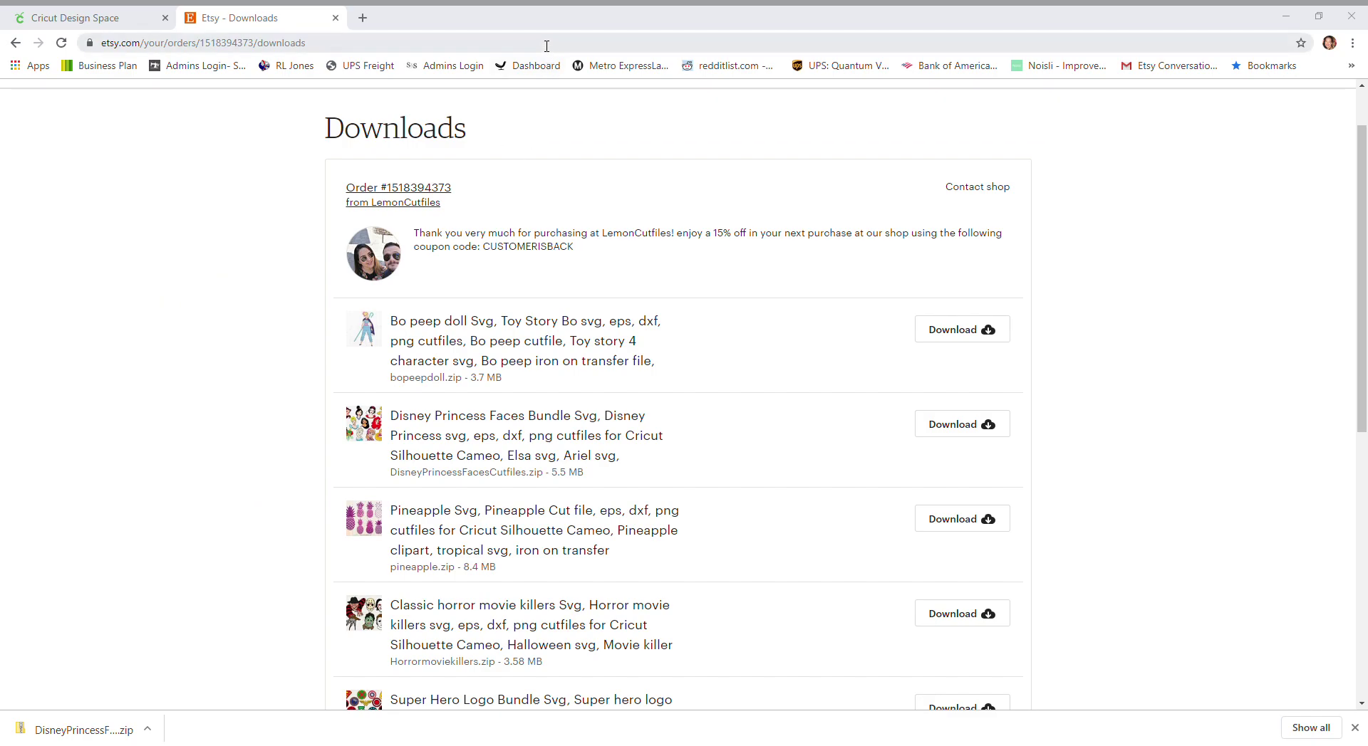
Step: Switch to Cricut Design Space and upload the "Disney Princess Faces (3)" image file of Cinderella
{"action": "left_click", "coordinate": [104, 19]}
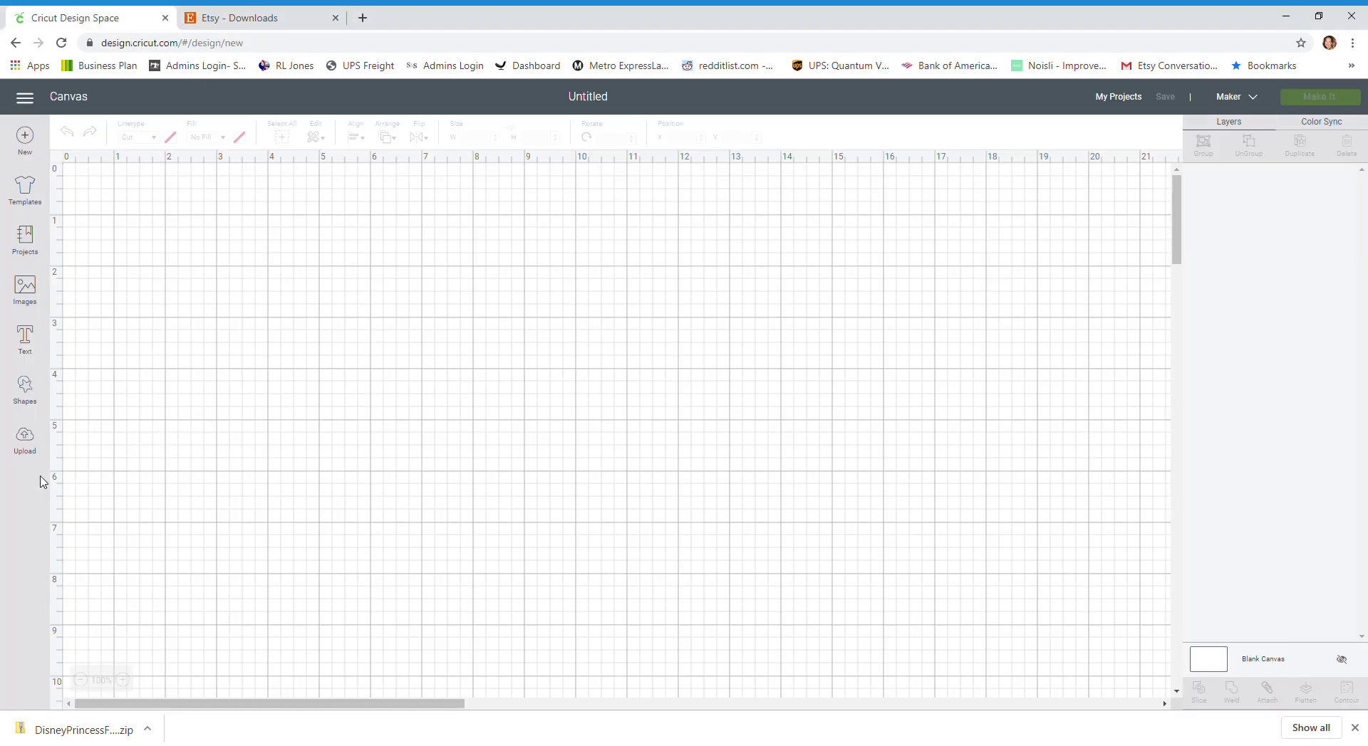
{"action": "left_click", "coordinate": [22, 442]}
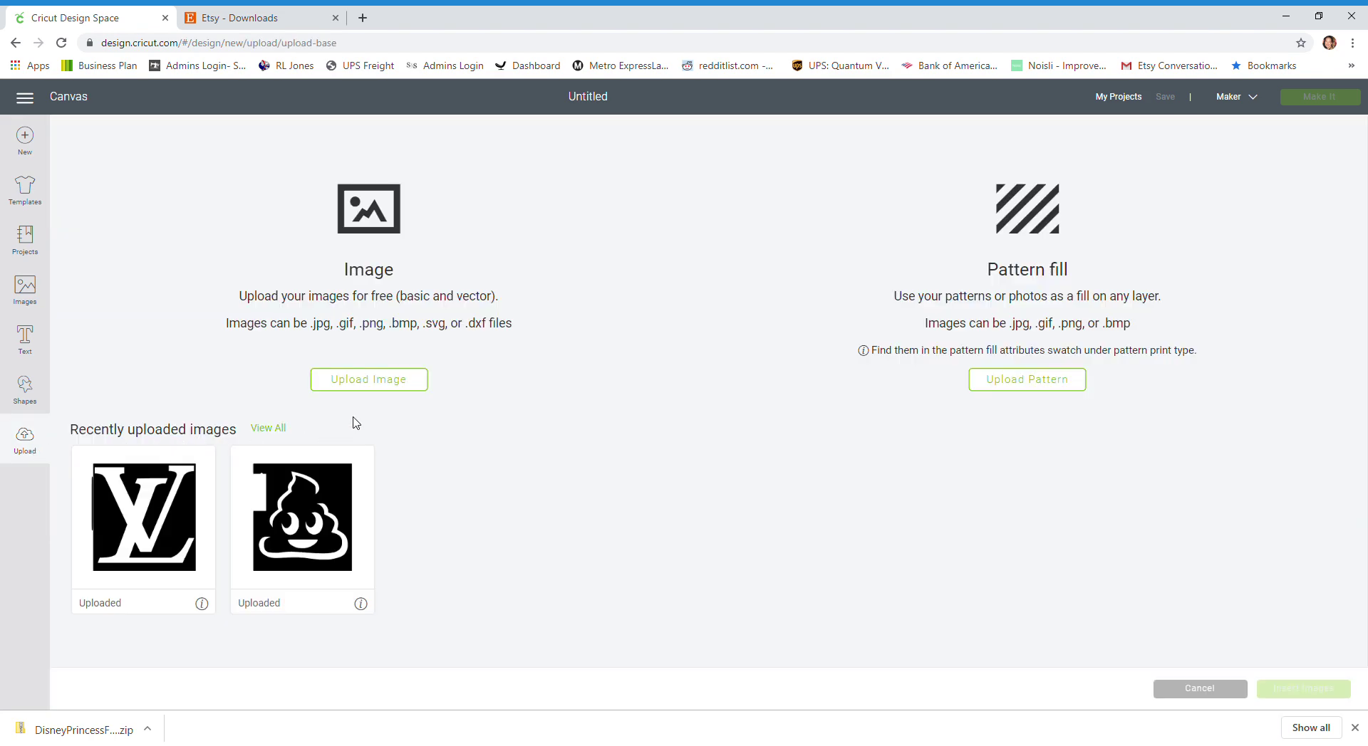
{"action": "left_click", "coordinate": [407, 384]}
{"action": "left_click", "coordinate": [721, 396]}
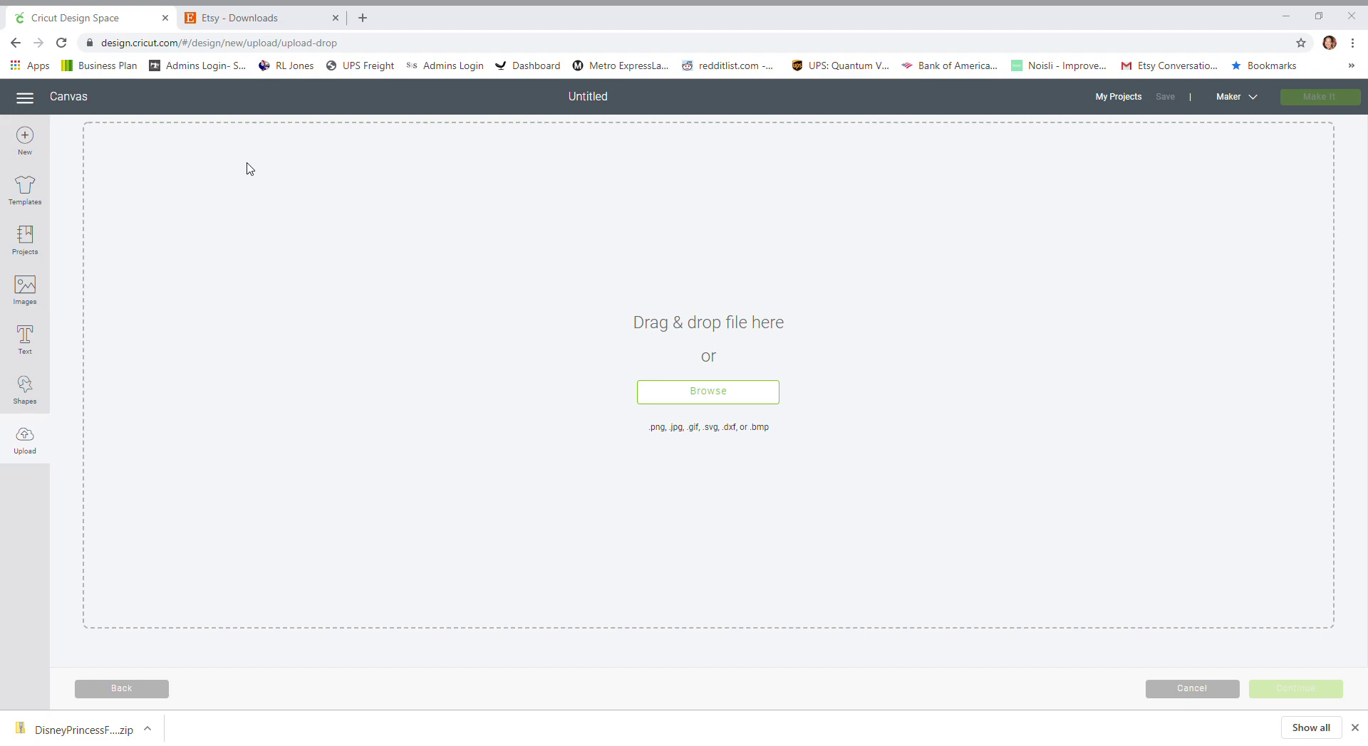
{"action": "key", "text": "Return"}
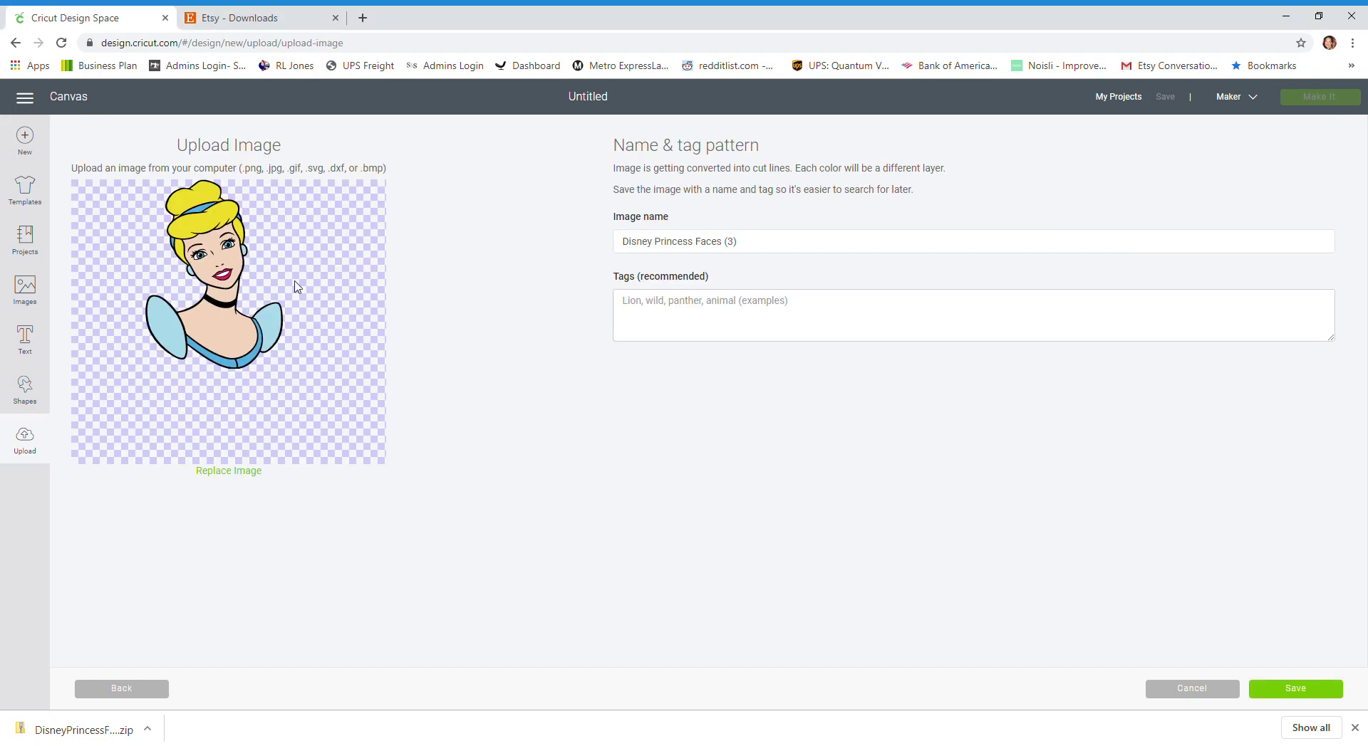
Step: Name the uploaded image "cinderella" and save it to the uploaded images
{"action": "double_click", "coordinate": [715, 242]}
{"action": "triple_click", "coordinate": [716, 242]}
{"action": "type", "text": "cinderella"}
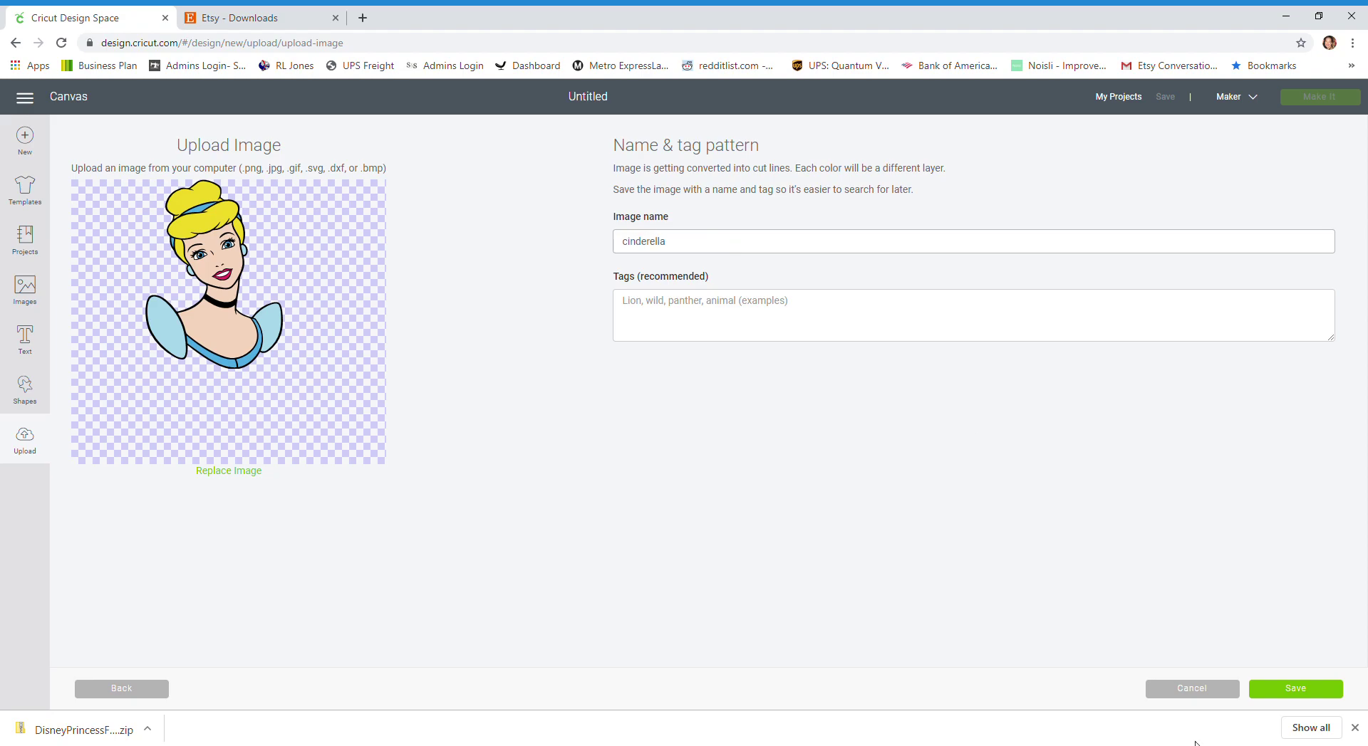
{"action": "left_click", "coordinate": [1269, 689]}
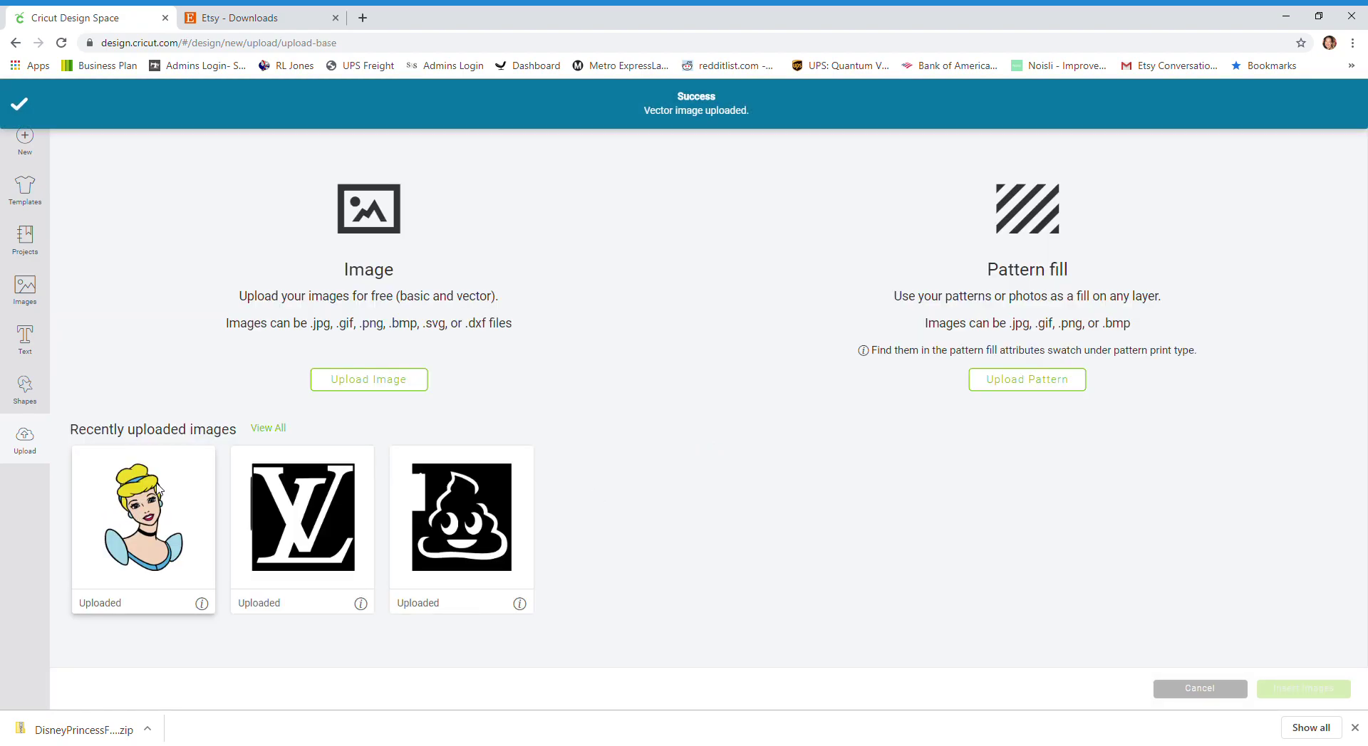
Step: Insert the uploaded Cinderella image onto the canvas
{"action": "left_click", "coordinate": [139, 518]}
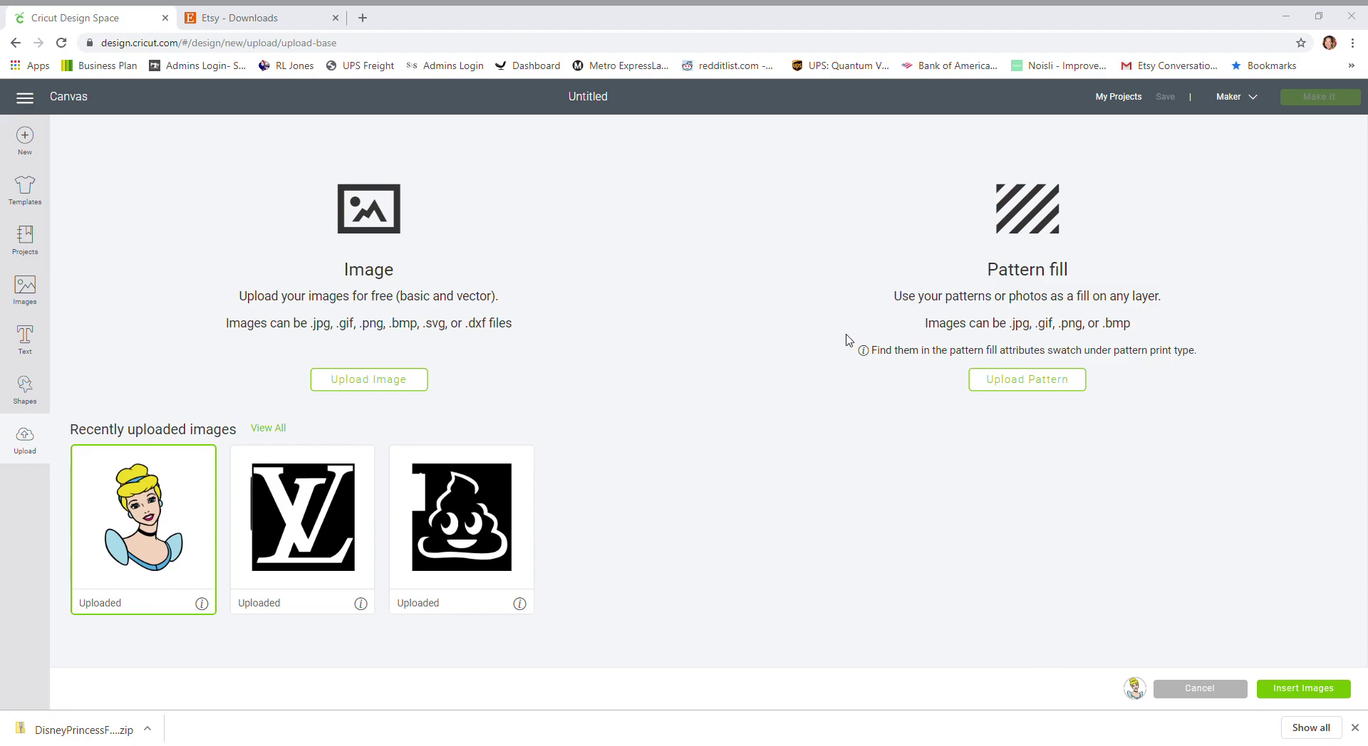
{"action": "left_click", "coordinate": [872, 206]}
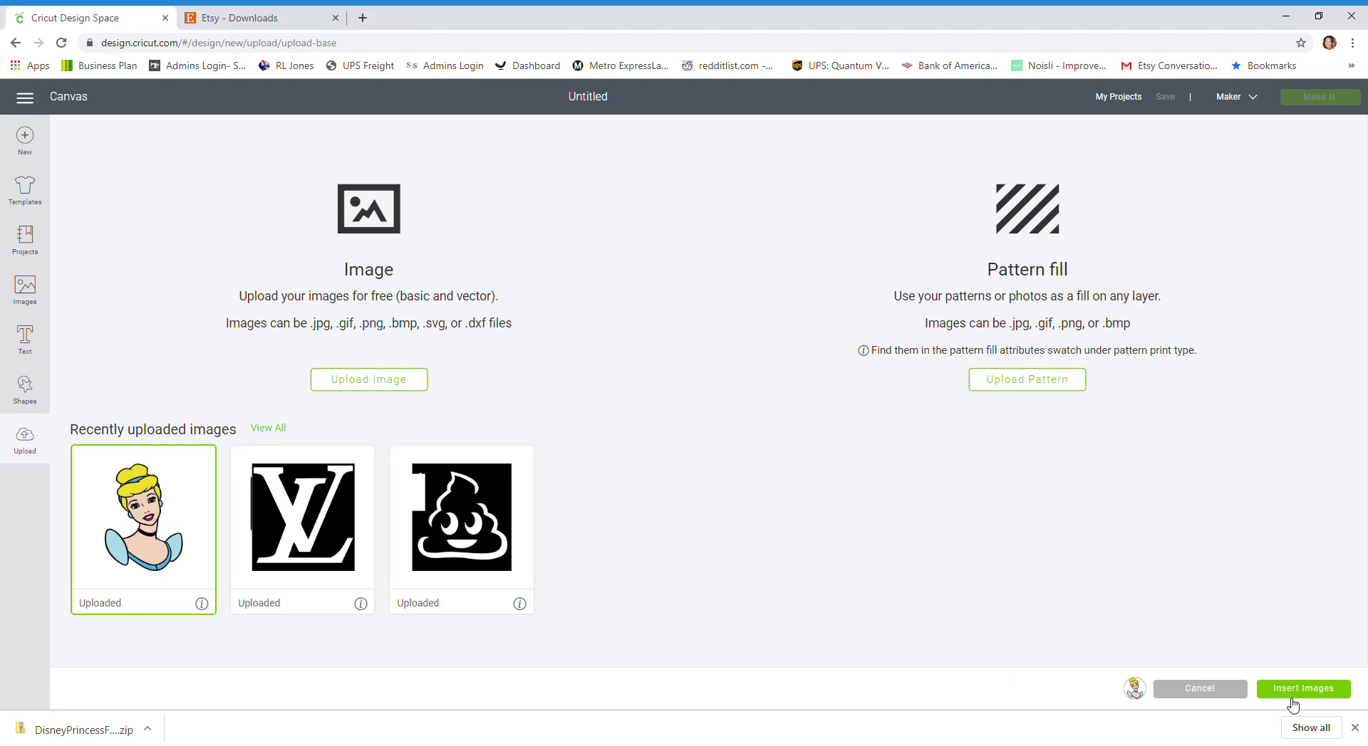
{"action": "left_click", "coordinate": [1315, 691]}
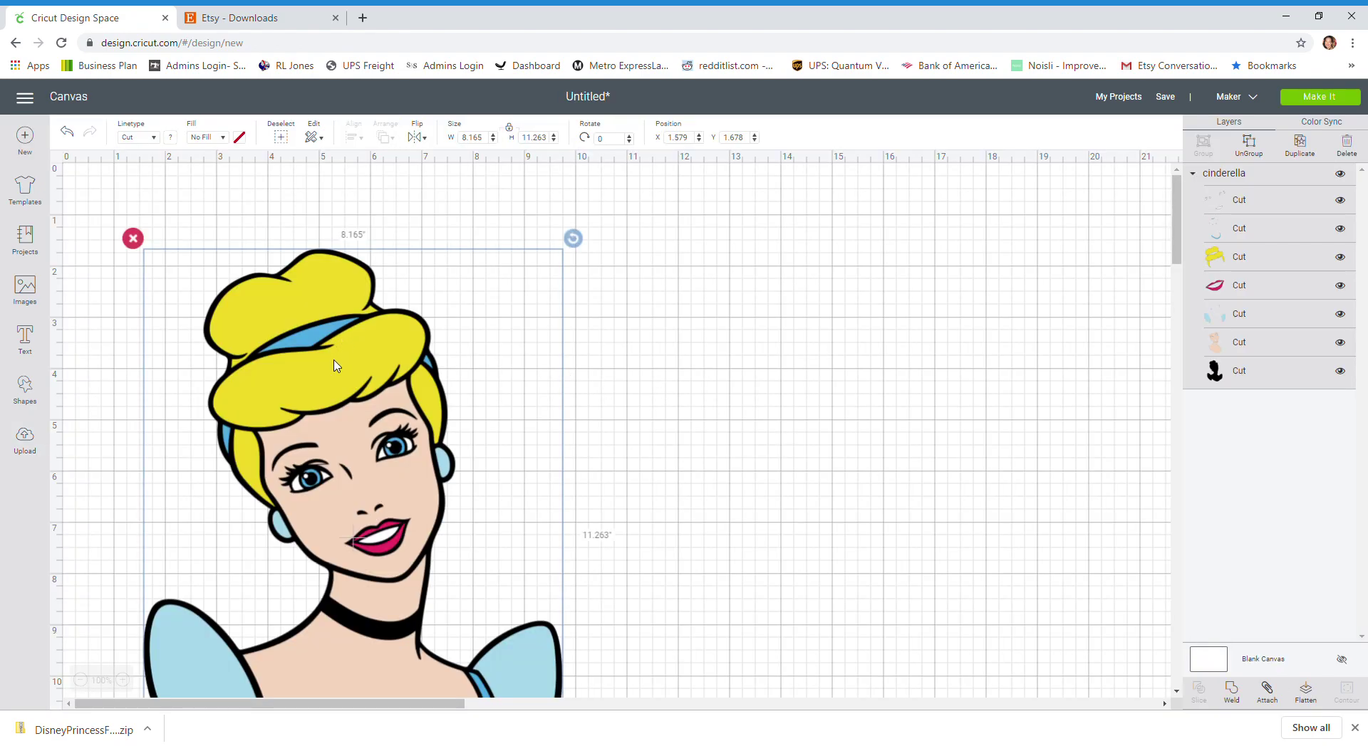
Step: Set the Cinderella image's height to 26 inches, keeping its proportions locked
{"action": "scroll", "coordinate": [339, 358], "scroll_direction": "down", "scroll_amount": 4}
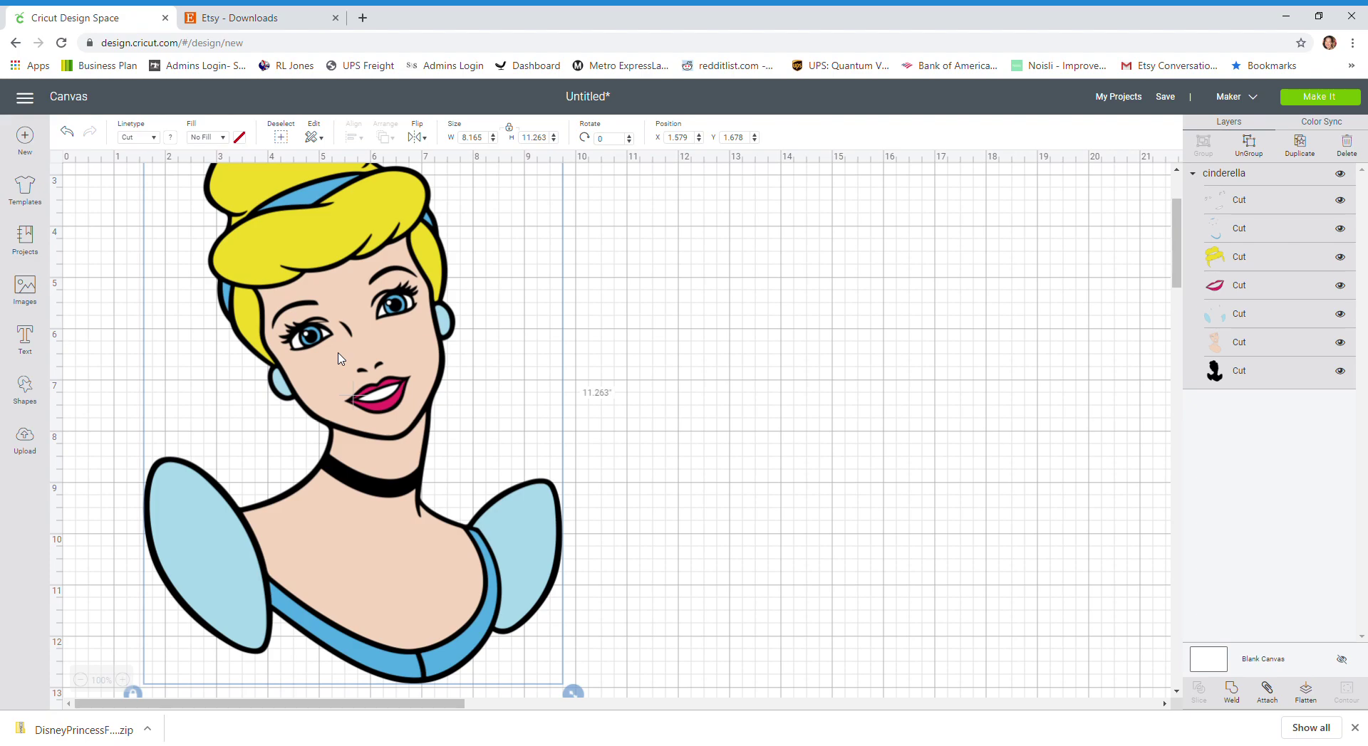
{"action": "scroll", "coordinate": [339, 359], "scroll_direction": "up", "scroll_amount": 4}
{"action": "scroll", "coordinate": [339, 358], "scroll_direction": "down", "scroll_amount": 2}
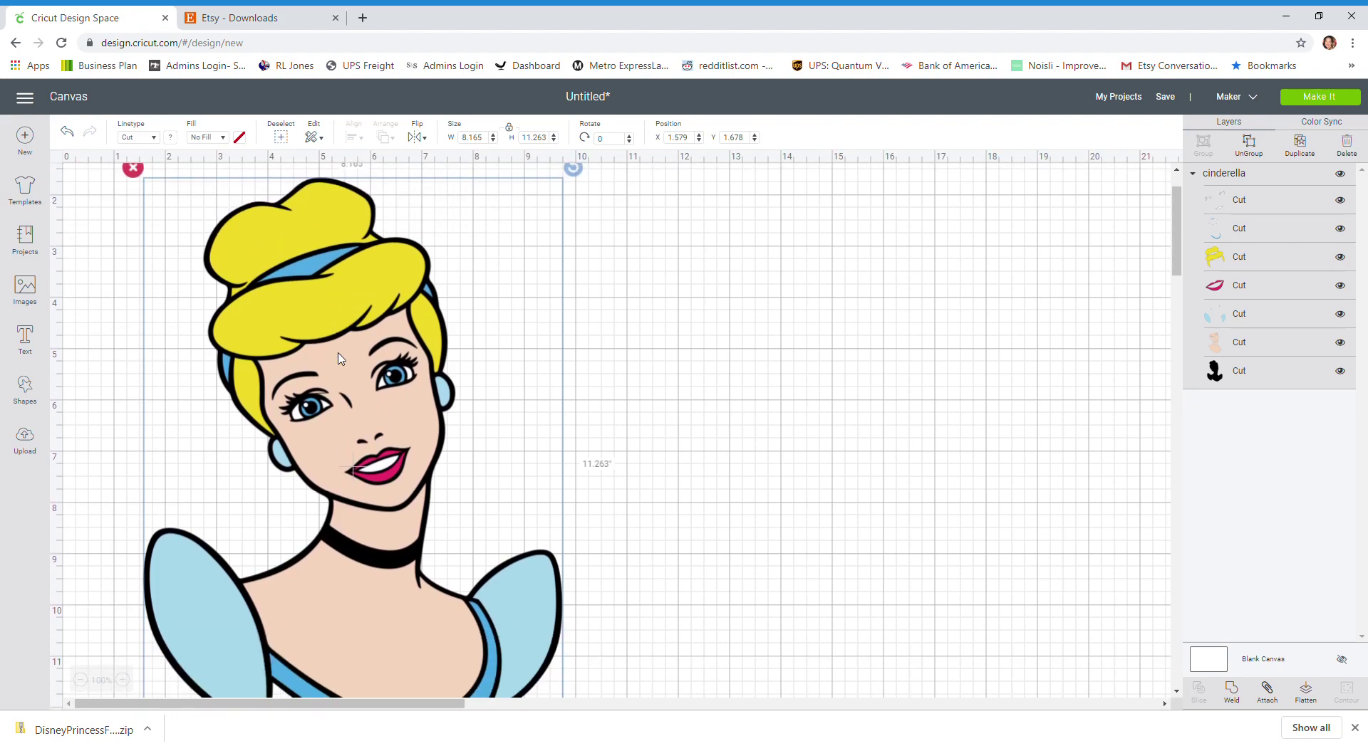
{"action": "scroll", "coordinate": [339, 358], "scroll_direction": "down", "scroll_amount": 2}
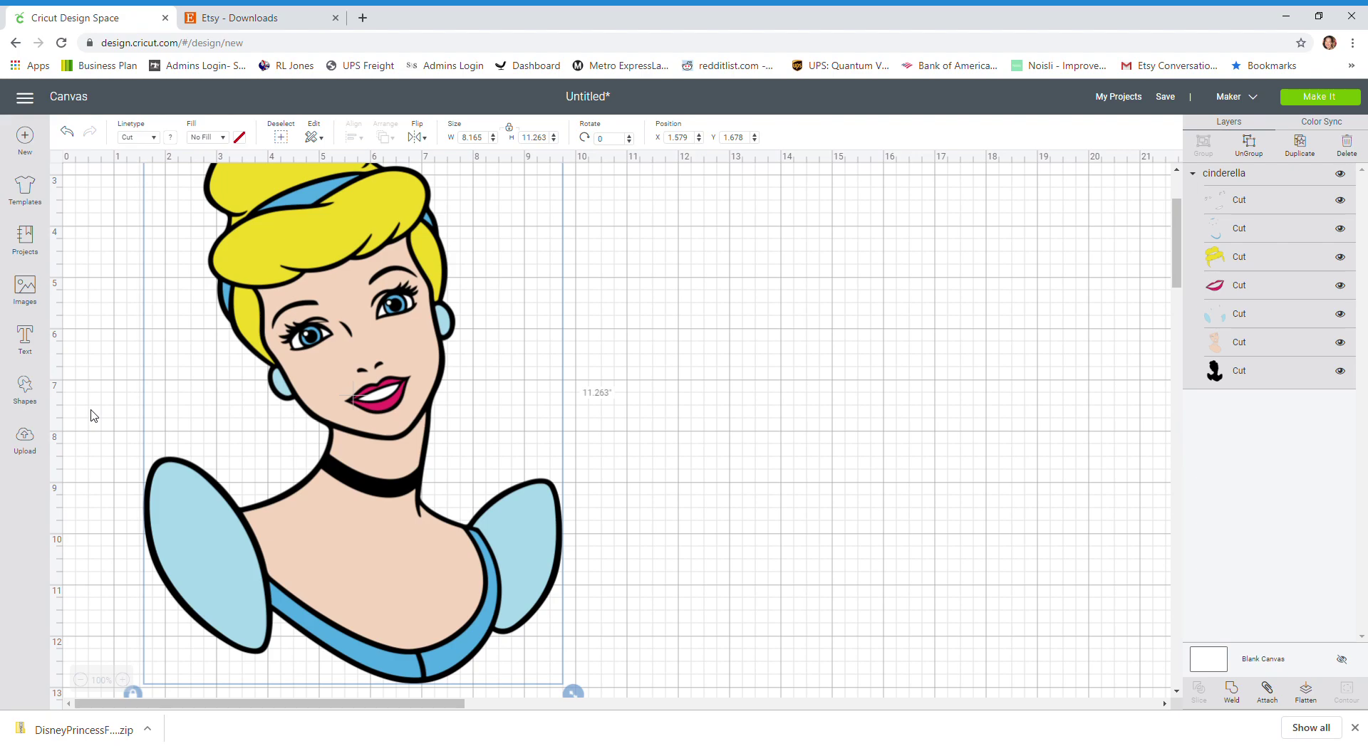
{"action": "scroll", "coordinate": [91, 416], "scroll_direction": "up", "scroll_amount": 5}
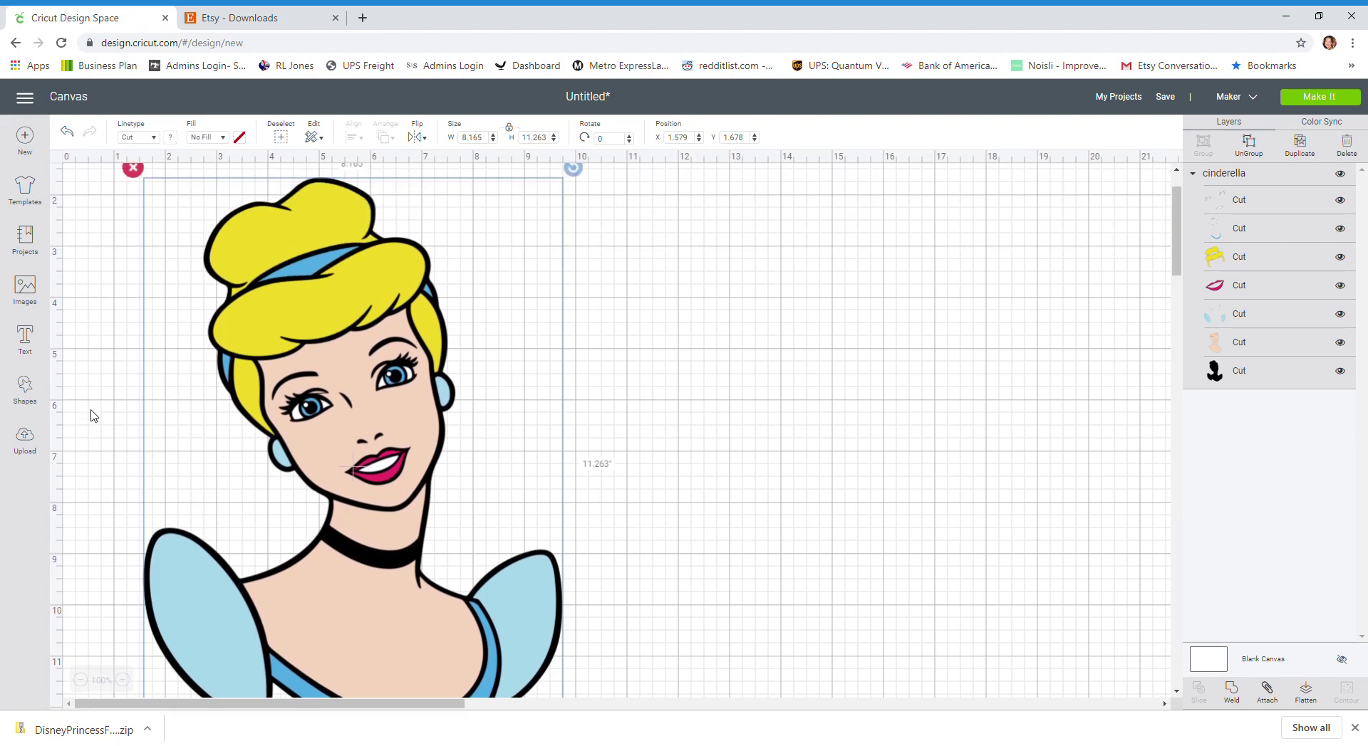
{"action": "double_click", "coordinate": [541, 139]}
{"action": "type", "text": "2"}
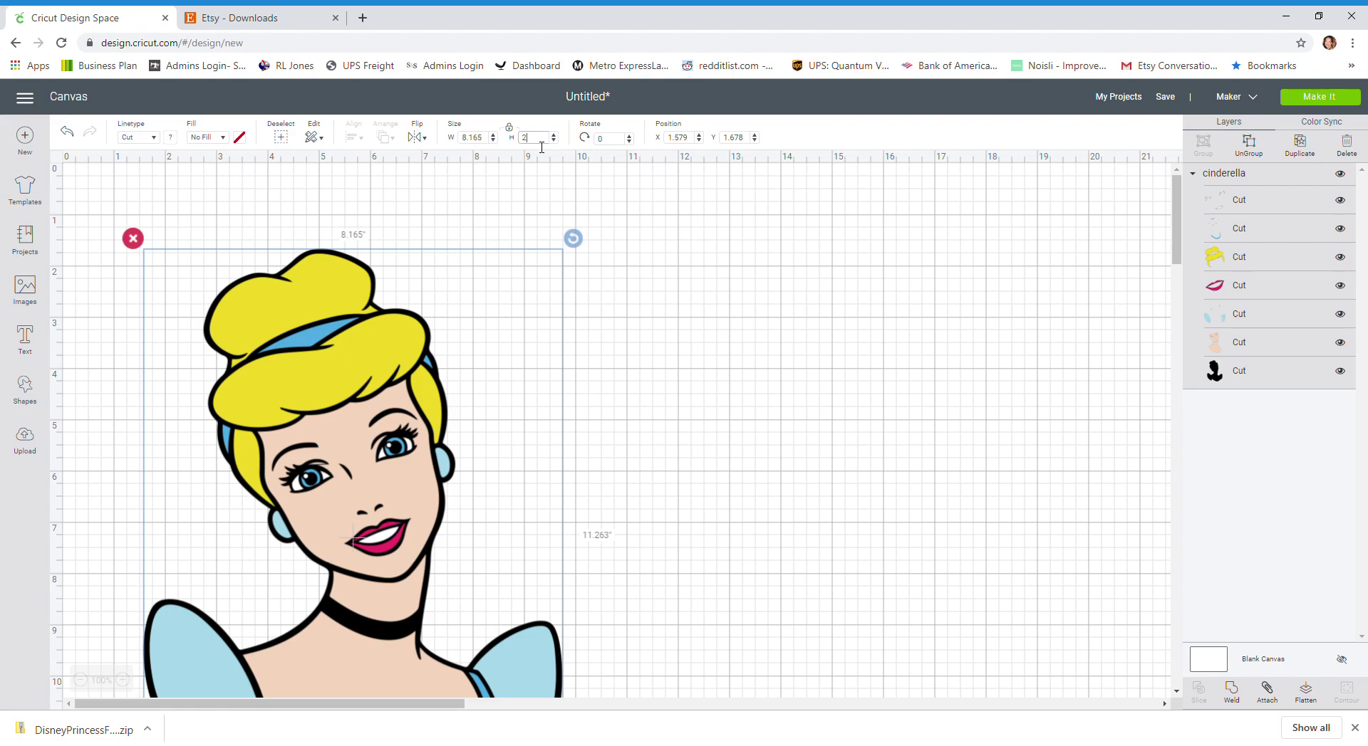
{"action": "key", "text": "Tab"}
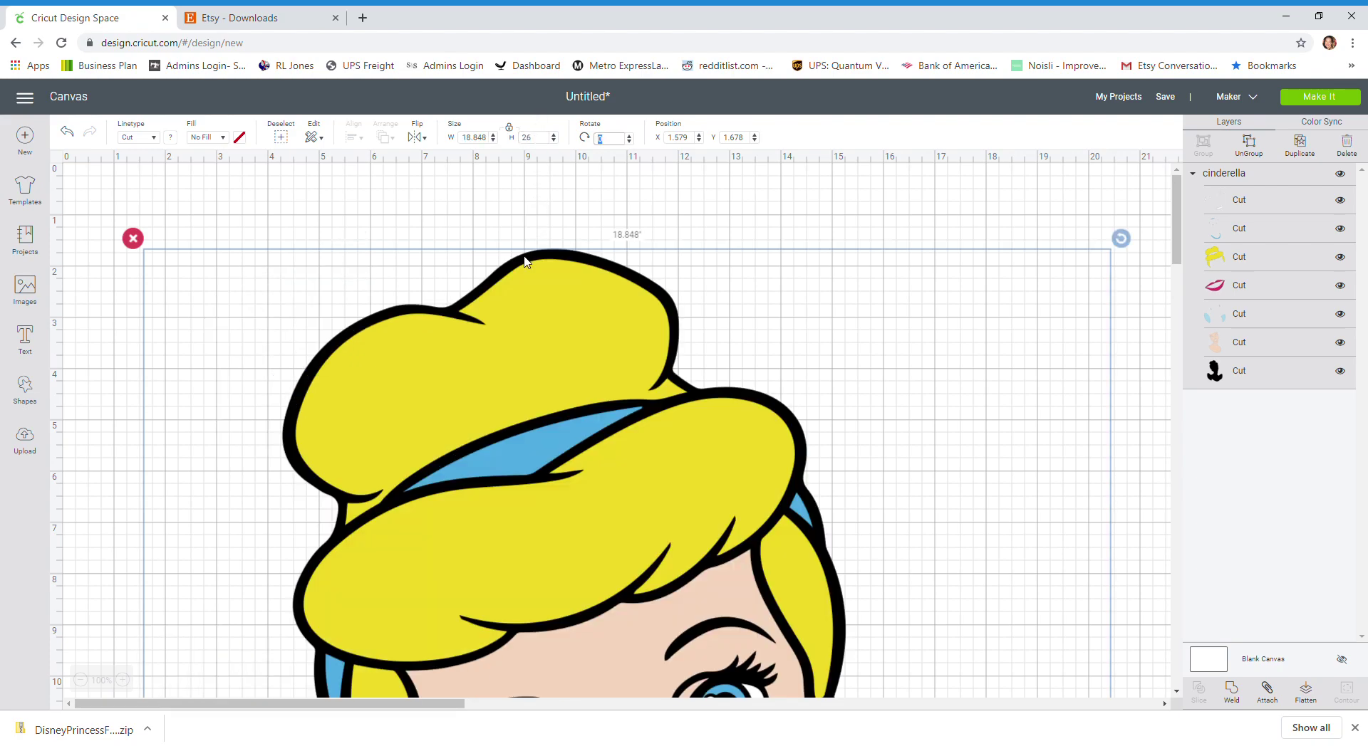
Step: Move the whole Cinderella image away from the canvas corner to about X 11.1, Y 5.1
{"action": "scroll", "coordinate": [525, 262], "scroll_direction": "down", "scroll_amount": 3}
{"action": "scroll", "coordinate": [525, 262], "scroll_direction": "down", "scroll_amount": 6}
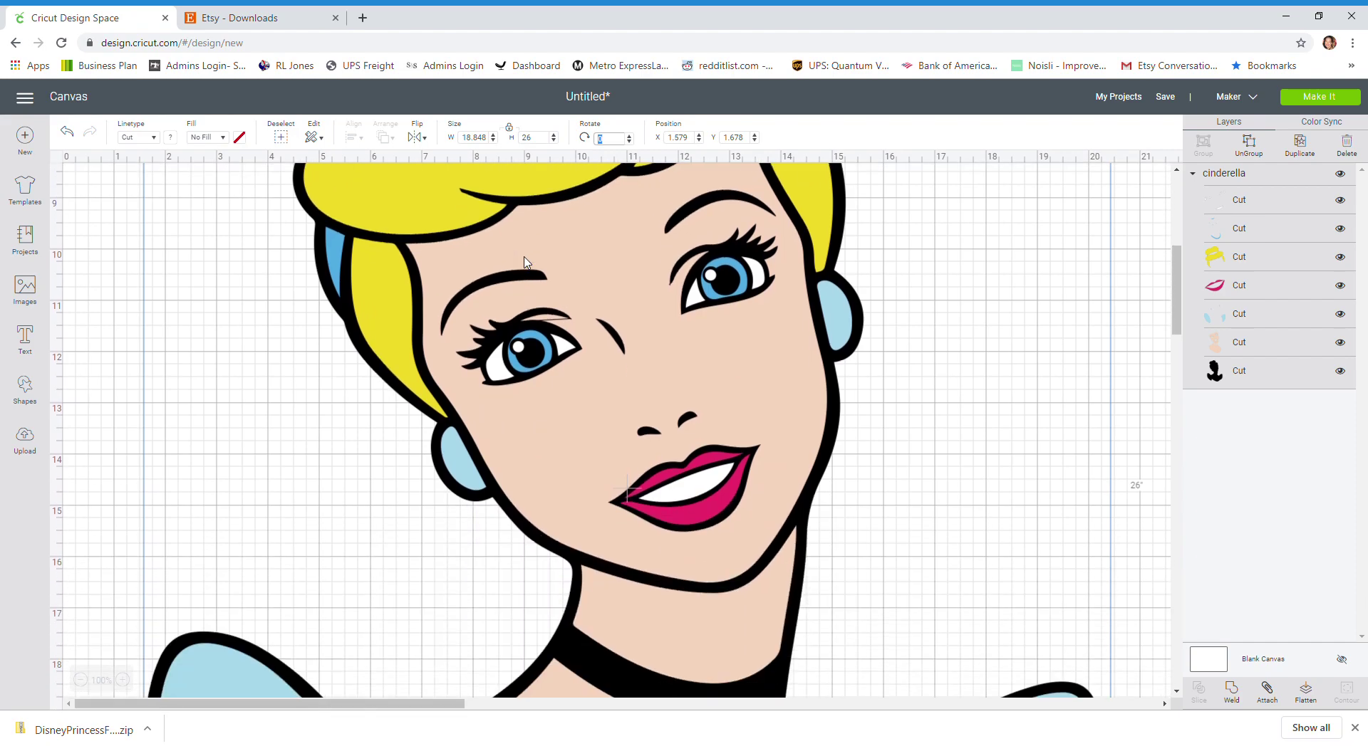
{"action": "scroll", "coordinate": [525, 262], "scroll_direction": "down", "scroll_amount": 8}
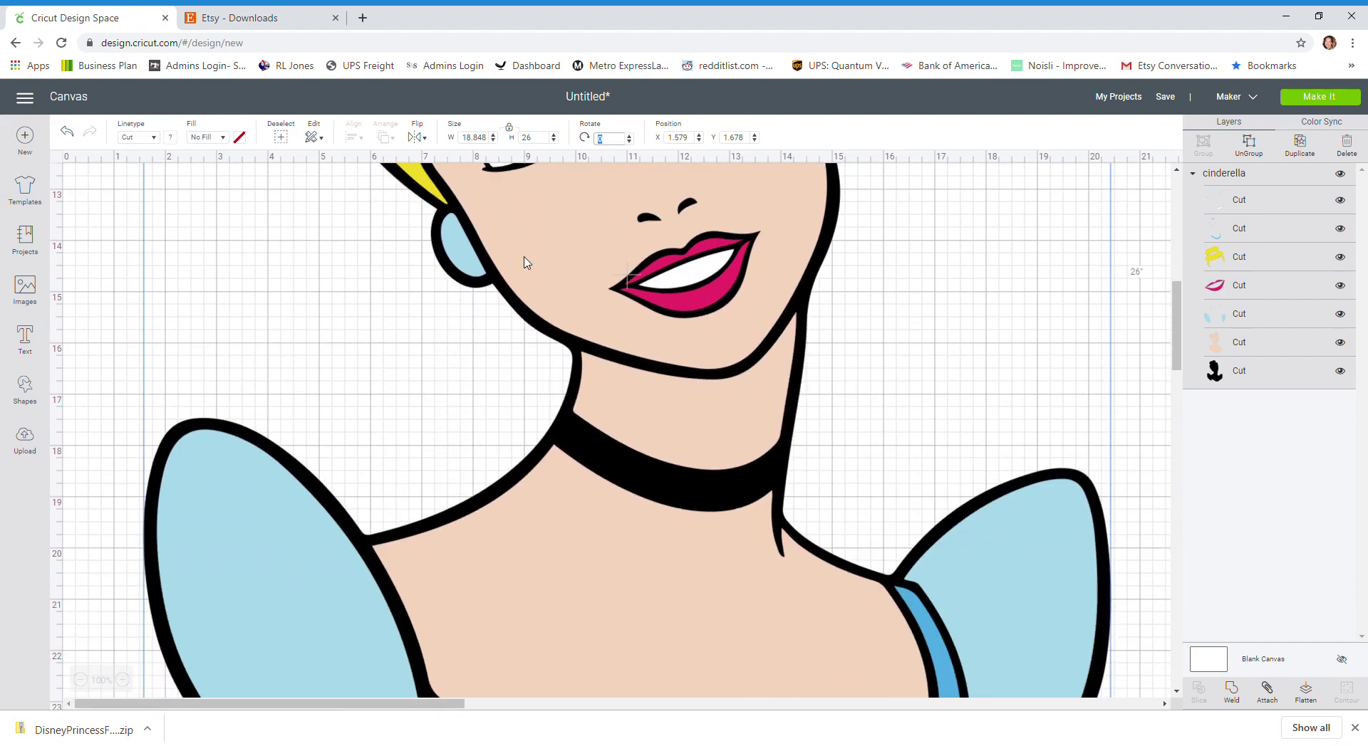
{"action": "scroll", "coordinate": [525, 262], "scroll_direction": "down", "scroll_amount": 5}
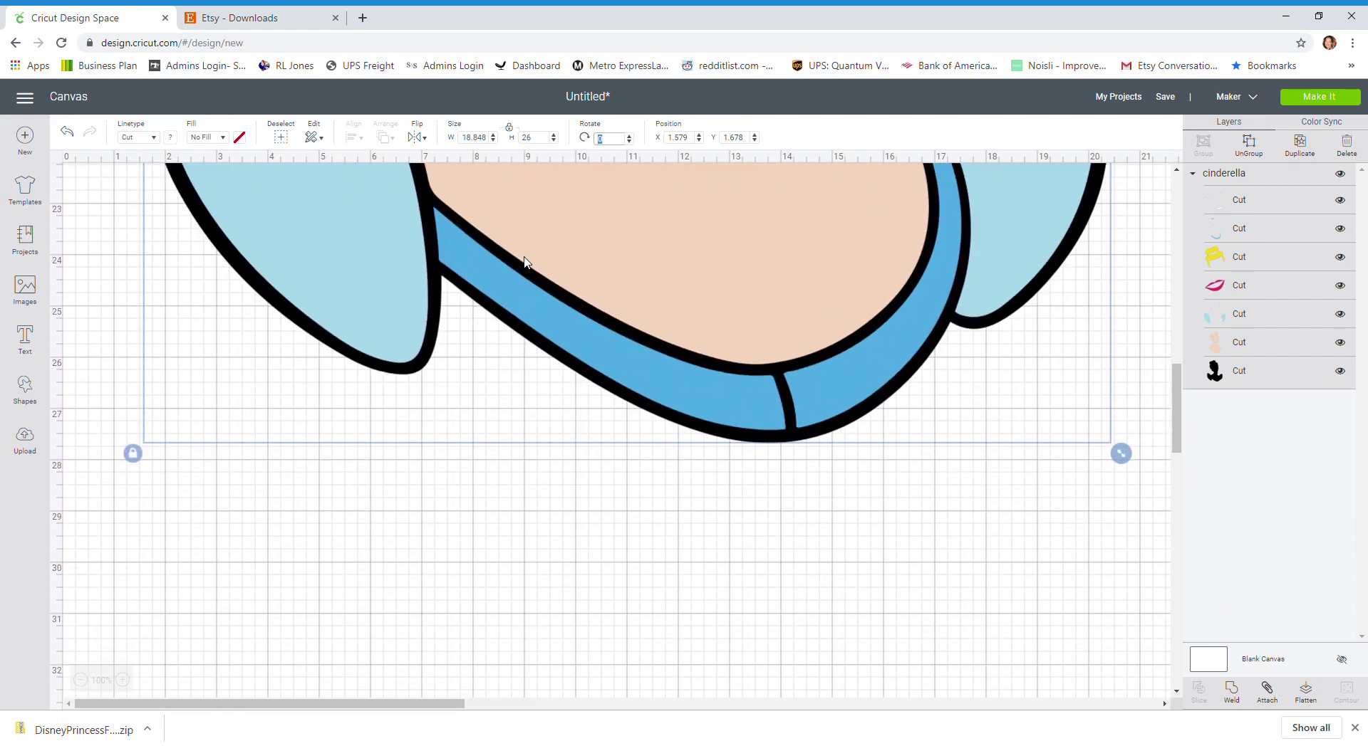
{"action": "scroll", "coordinate": [525, 263], "scroll_direction": "up", "scroll_amount": 10}
{"action": "scroll", "coordinate": [525, 262], "scroll_direction": "up", "scroll_amount": 7}
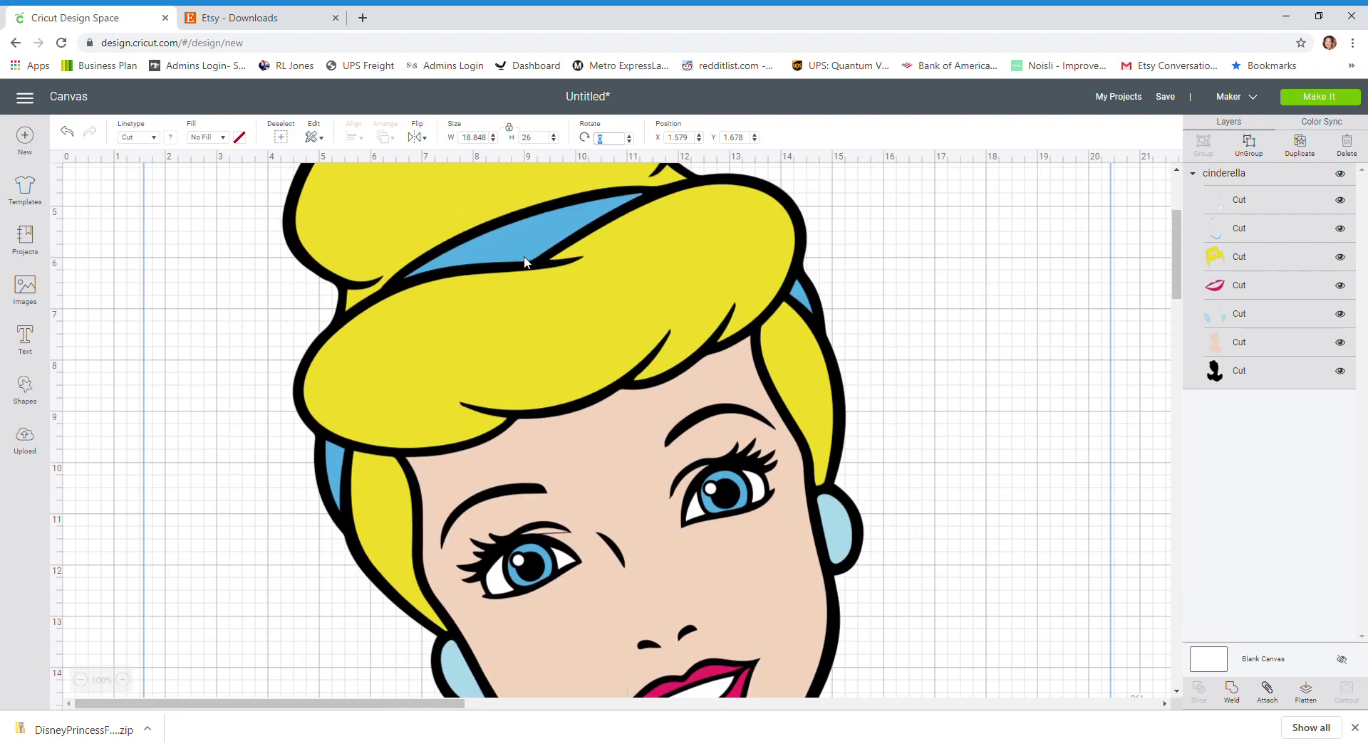
{"action": "left_click", "coordinate": [80, 680]}
{"action": "left_click", "coordinate": [80, 681]}
{"action": "left_click", "coordinate": [80, 681]}
{"action": "left_click", "coordinate": [80, 680]}
{"action": "left_click", "coordinate": [81, 680]}
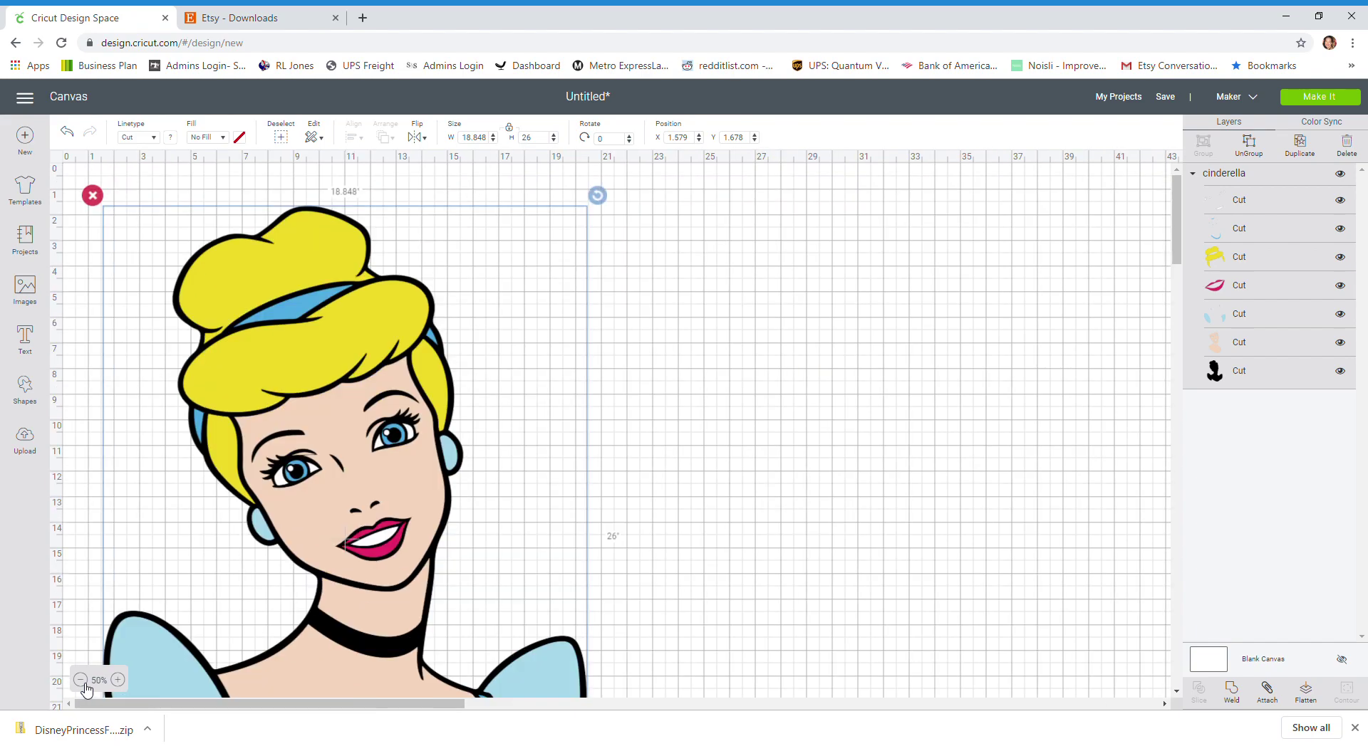
{"action": "left_click", "coordinate": [81, 681]}
{"action": "left_click_drag", "start_coordinate": [202, 405], "coordinate": [325, 449]}
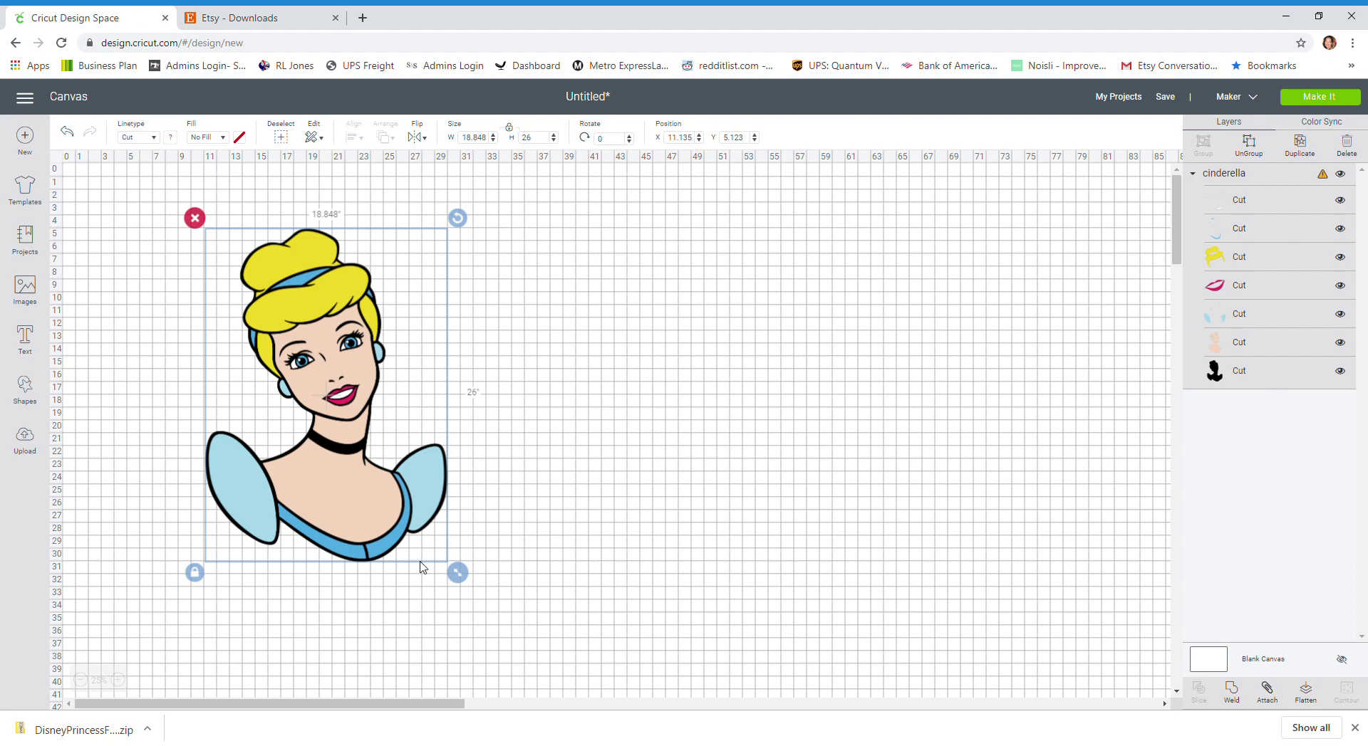
Step: Ungroup the Cinderella image and move its medium-blue, white and yellow hair layers out to the right of the figure
{"action": "left_click", "coordinate": [1252, 145]}
{"action": "left_click_drag", "start_coordinate": [347, 292], "coordinate": [667, 238]}
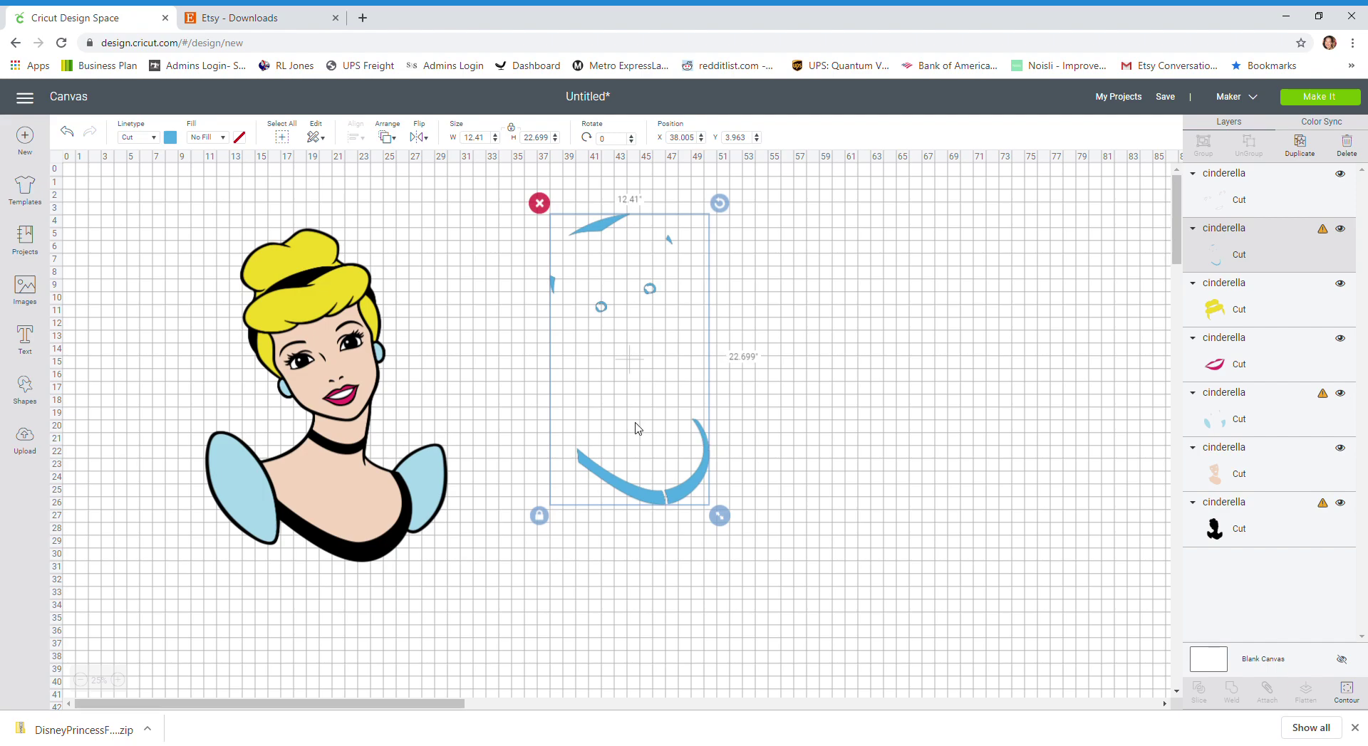
{"action": "left_click_drag", "start_coordinate": [354, 376], "coordinate": [518, 226]}
{"action": "left_click_drag", "start_coordinate": [345, 361], "coordinate": [850, 343]}
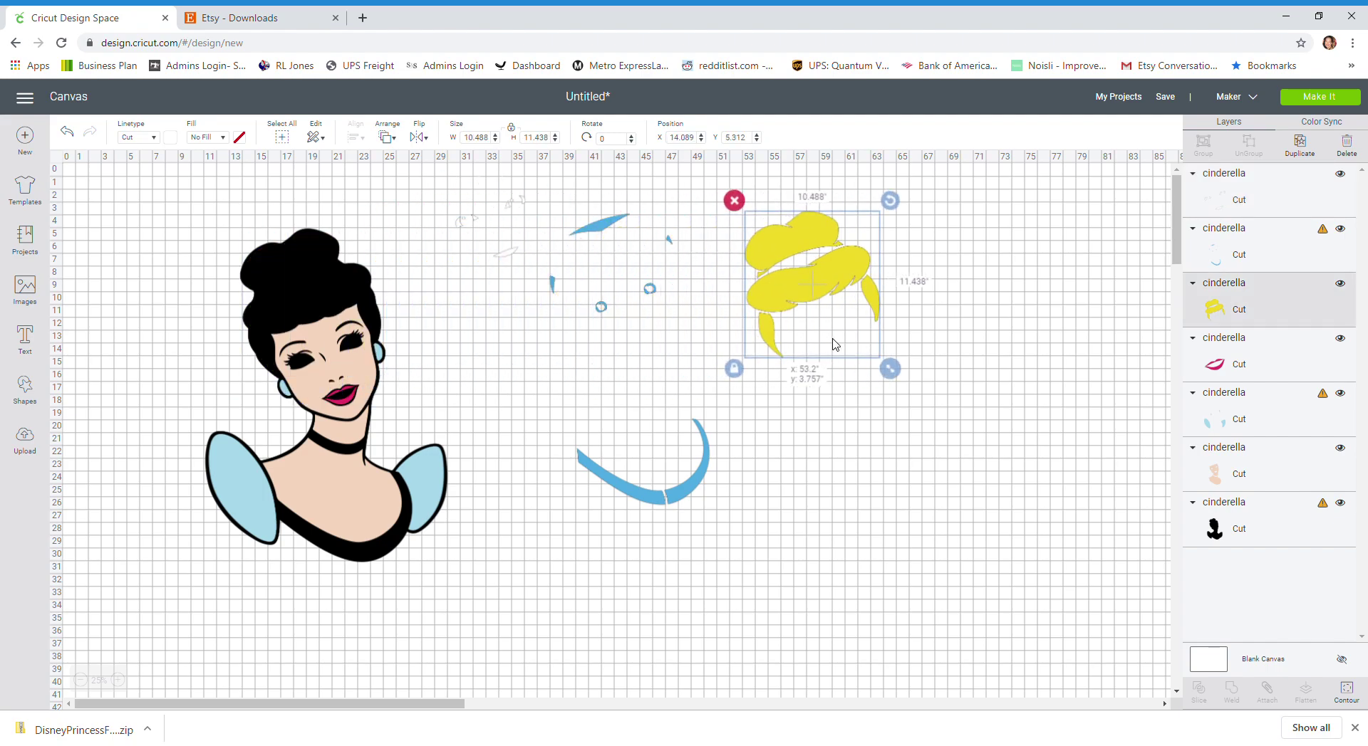
Step: Move the light-blue, skin and lip layers off the black silhouette and shift the silhouette to about X 15.5, Y 11.6
{"action": "left_click_drag", "start_coordinate": [354, 378], "coordinate": [1012, 328]}
{"action": "left_click_drag", "start_coordinate": [354, 363], "coordinate": [916, 297]}
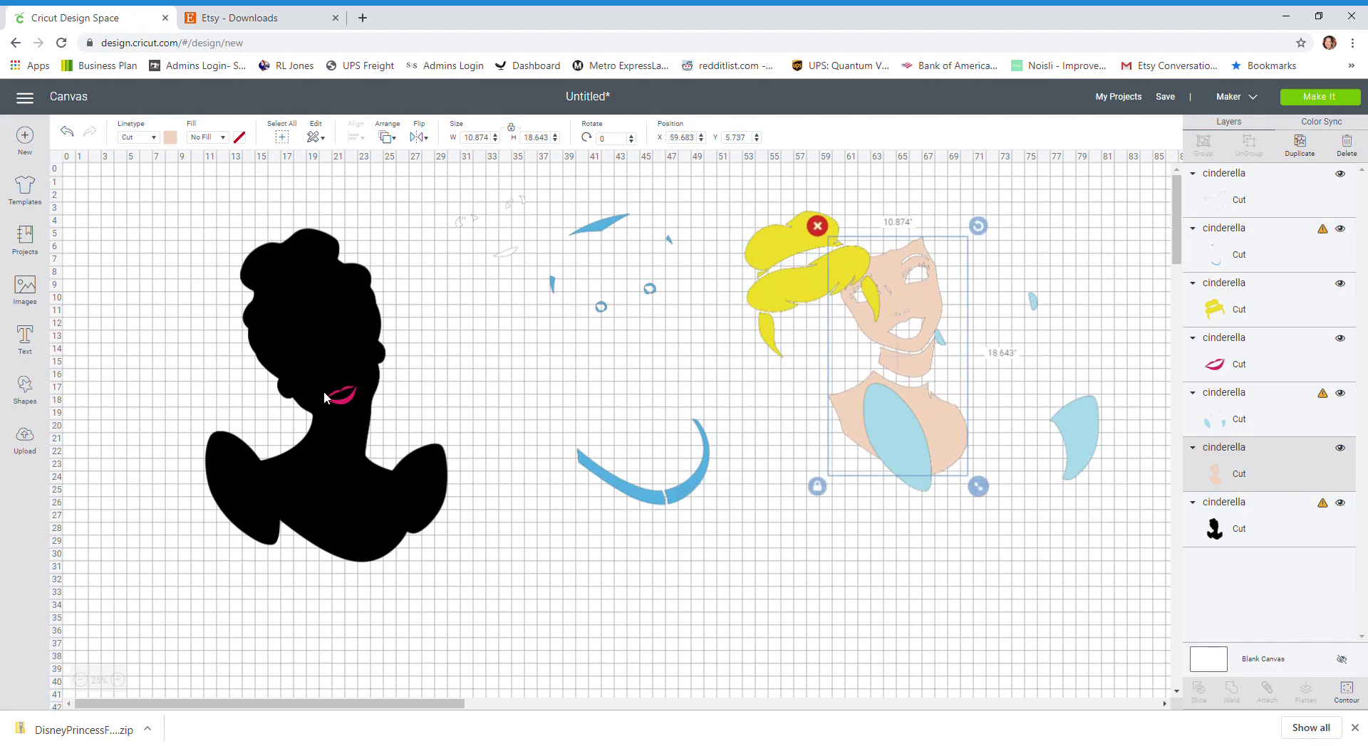
{"action": "left_click_drag", "start_coordinate": [346, 396], "coordinate": [690, 358]}
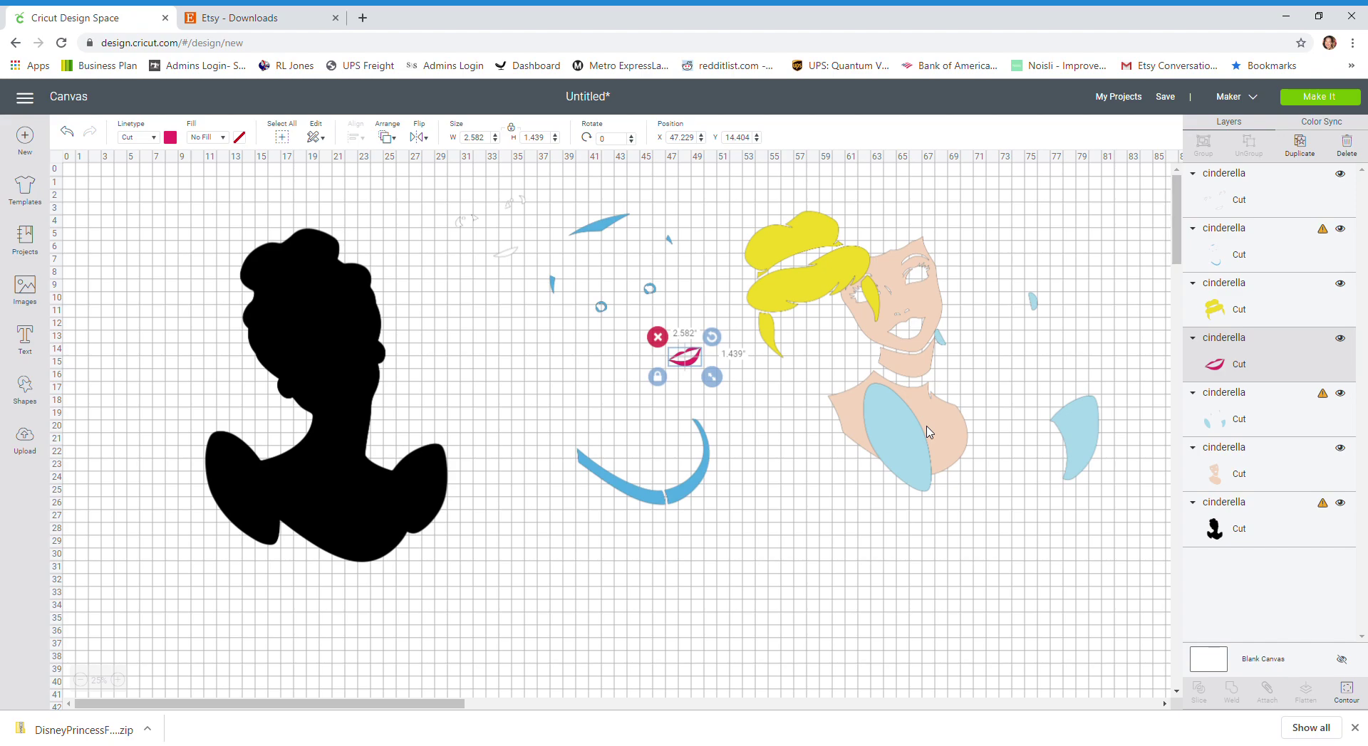
{"action": "left_click_drag", "start_coordinate": [290, 315], "coordinate": [347, 396]}
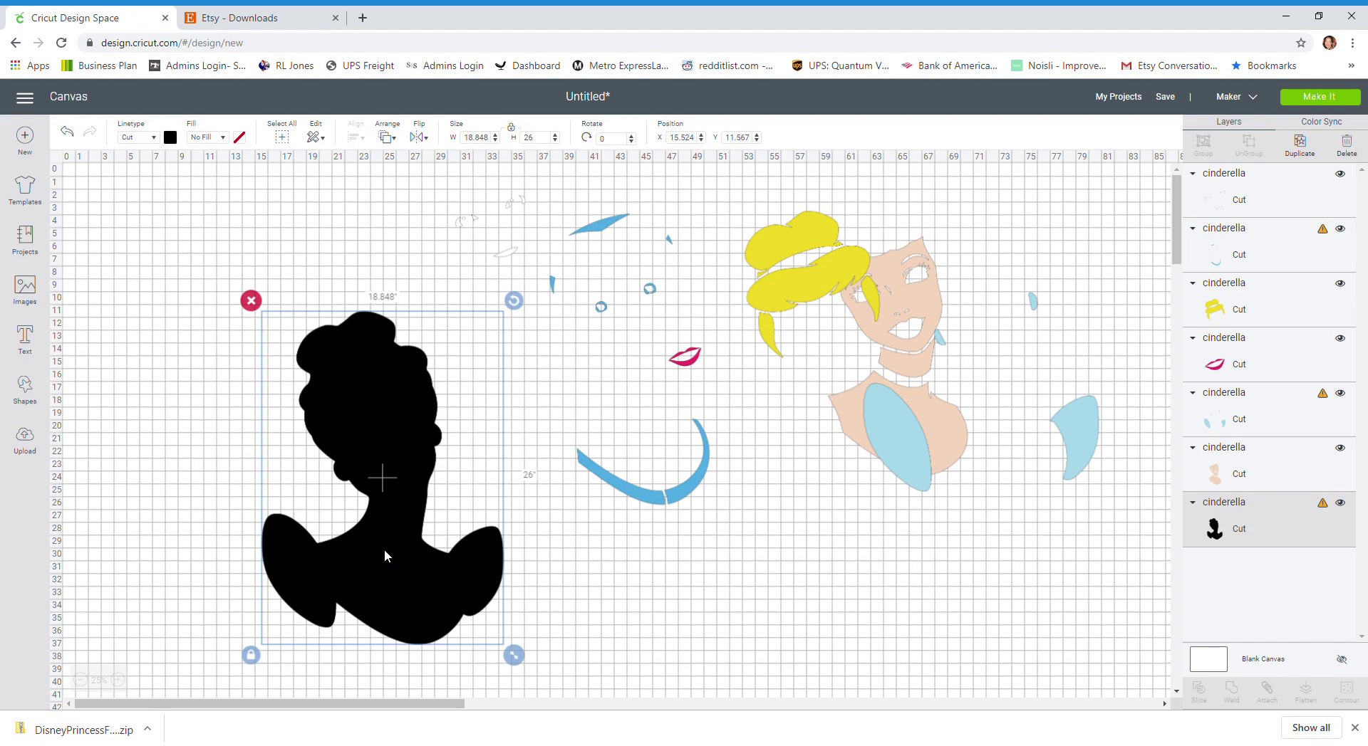
Step: Add a square shape to the left of the black silhouette and set its size to 11 × 11 inches
{"action": "left_click", "coordinate": [29, 388]}
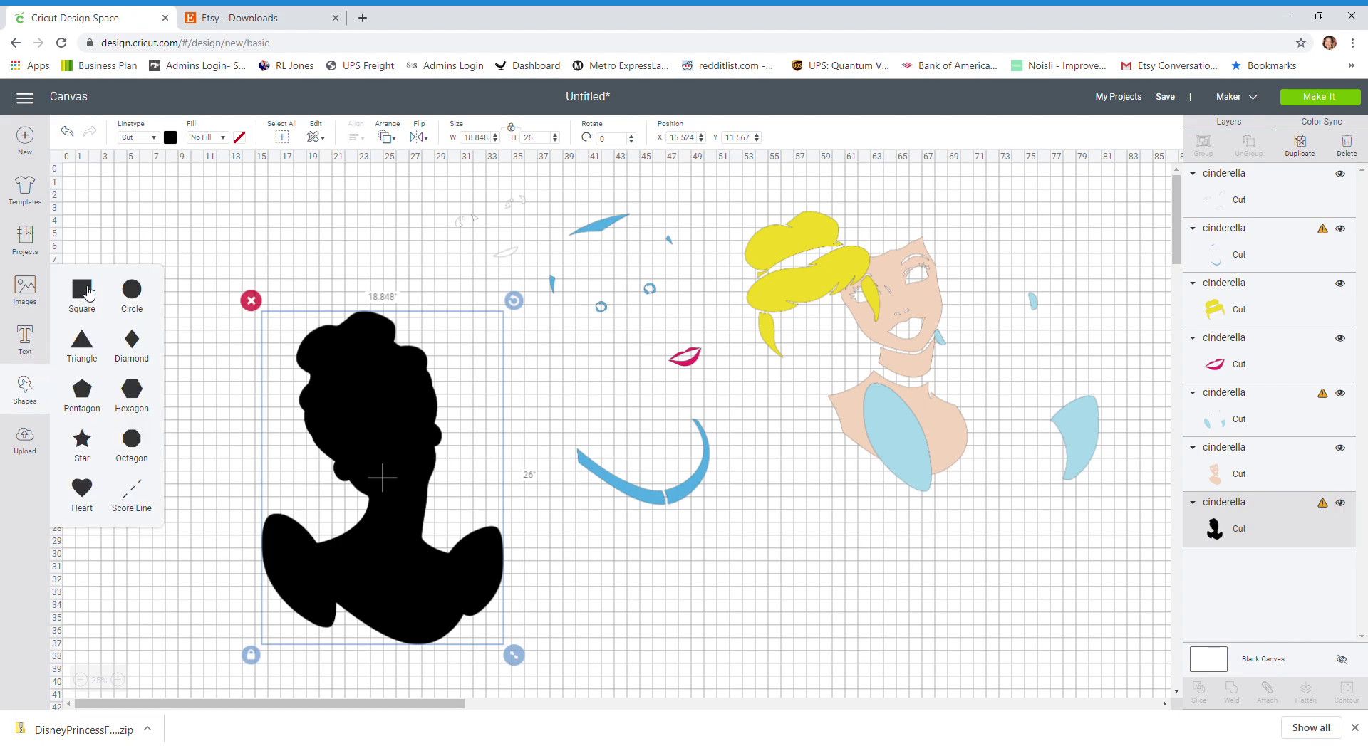
{"action": "left_click", "coordinate": [87, 292]}
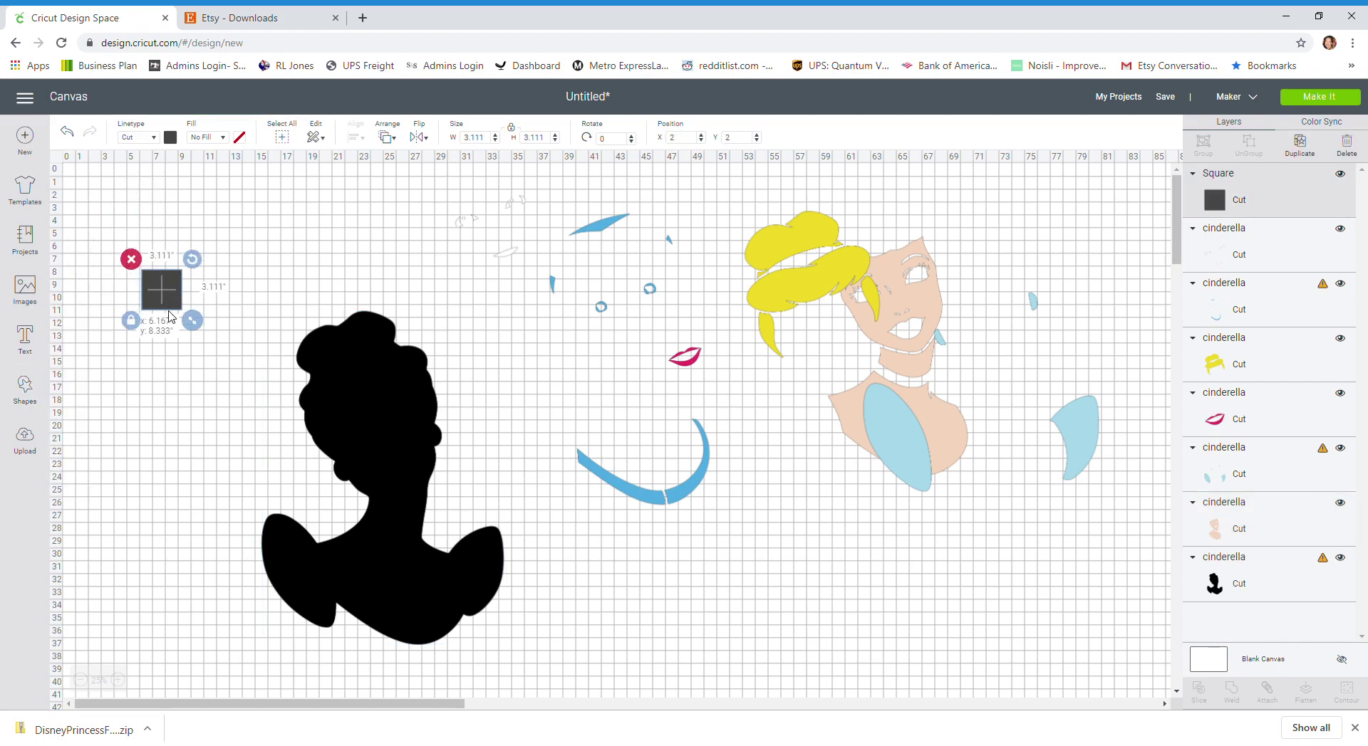
{"action": "left_click", "coordinate": [475, 138]}
{"action": "type", "text": "11"}
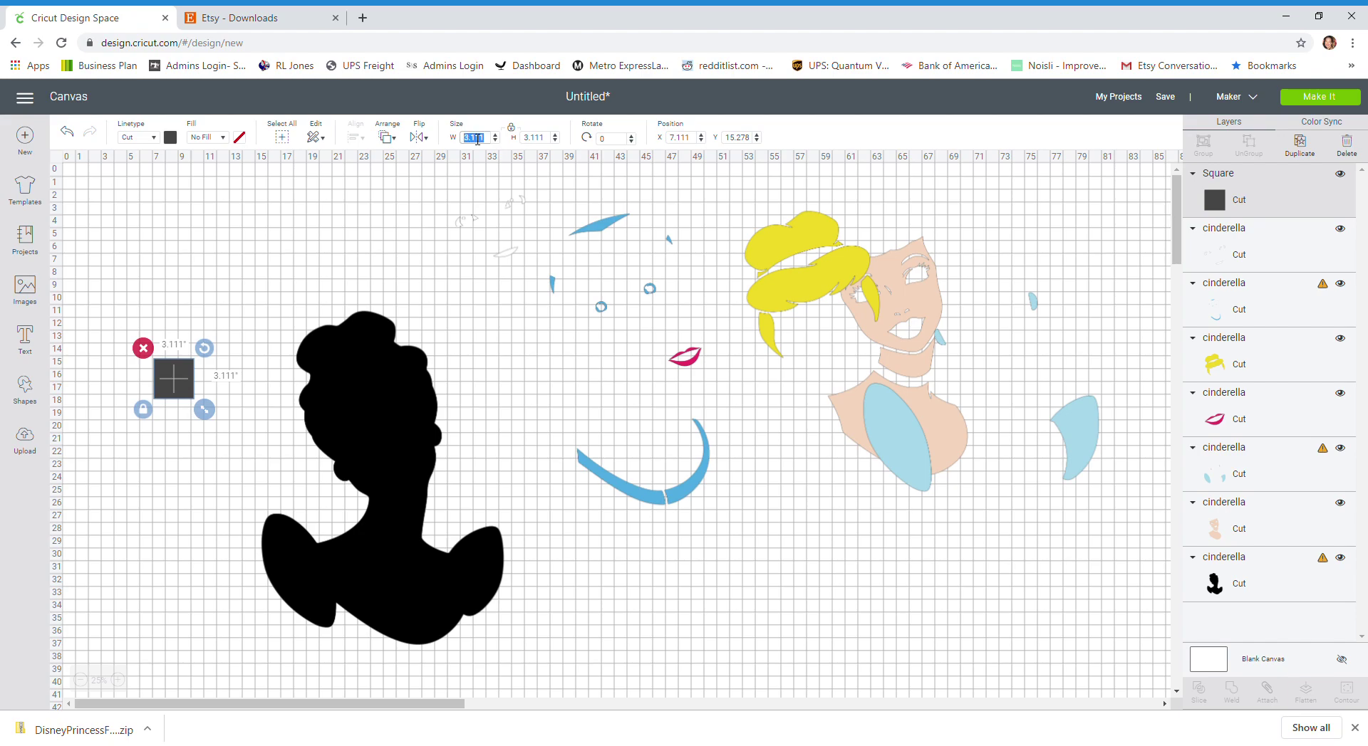
{"action": "key", "text": "Tab"}
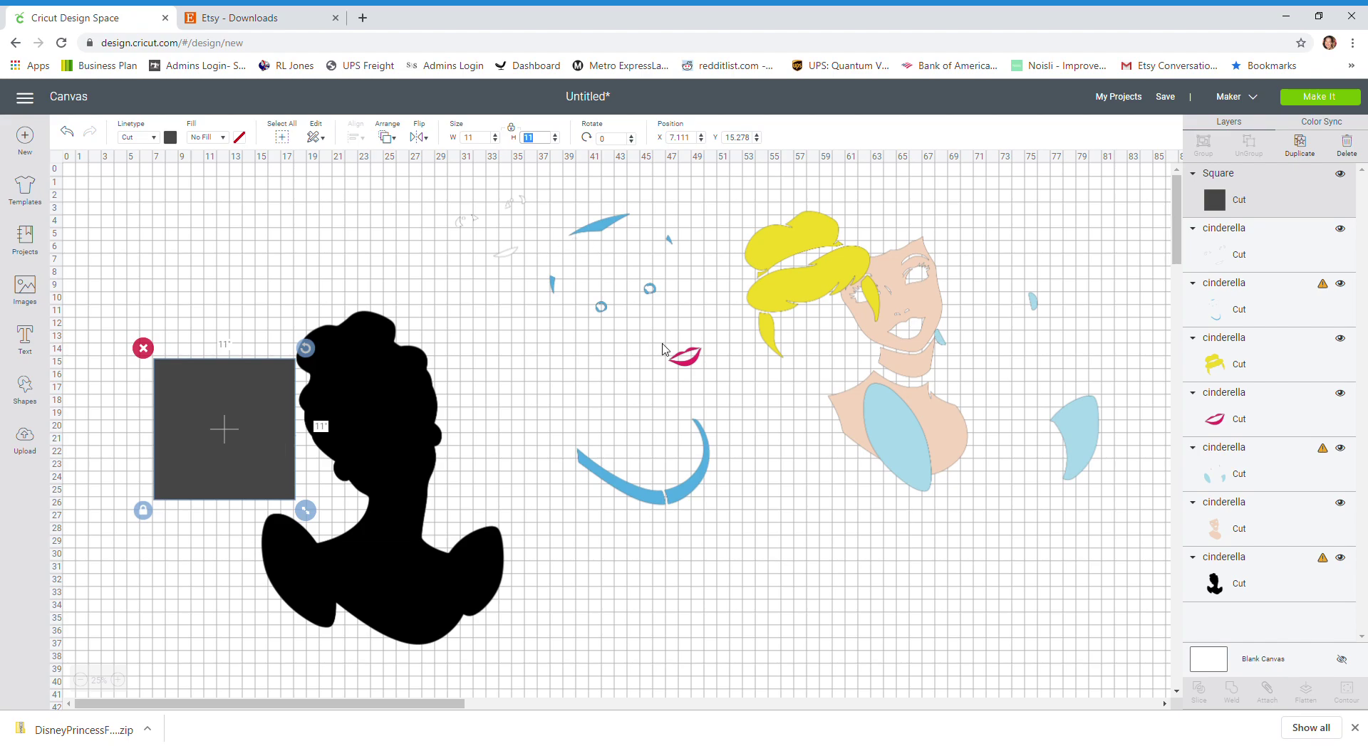
Step: Overlay the yellow hair and skin layers on the black silhouette, shifting the light-blue layer down out of the way
{"action": "left_click_drag", "start_coordinate": [828, 286], "coordinate": [384, 386]}
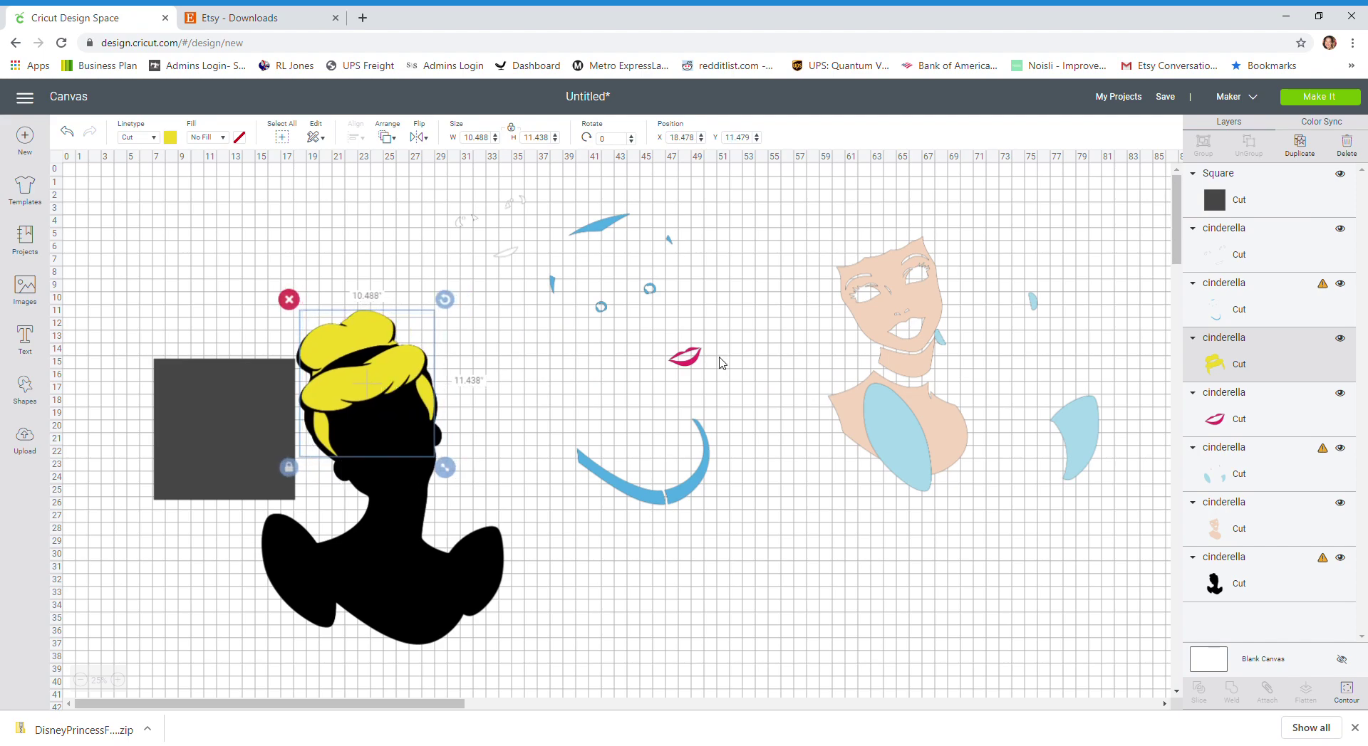
{"action": "left_click_drag", "start_coordinate": [883, 301], "coordinate": [867, 413]}
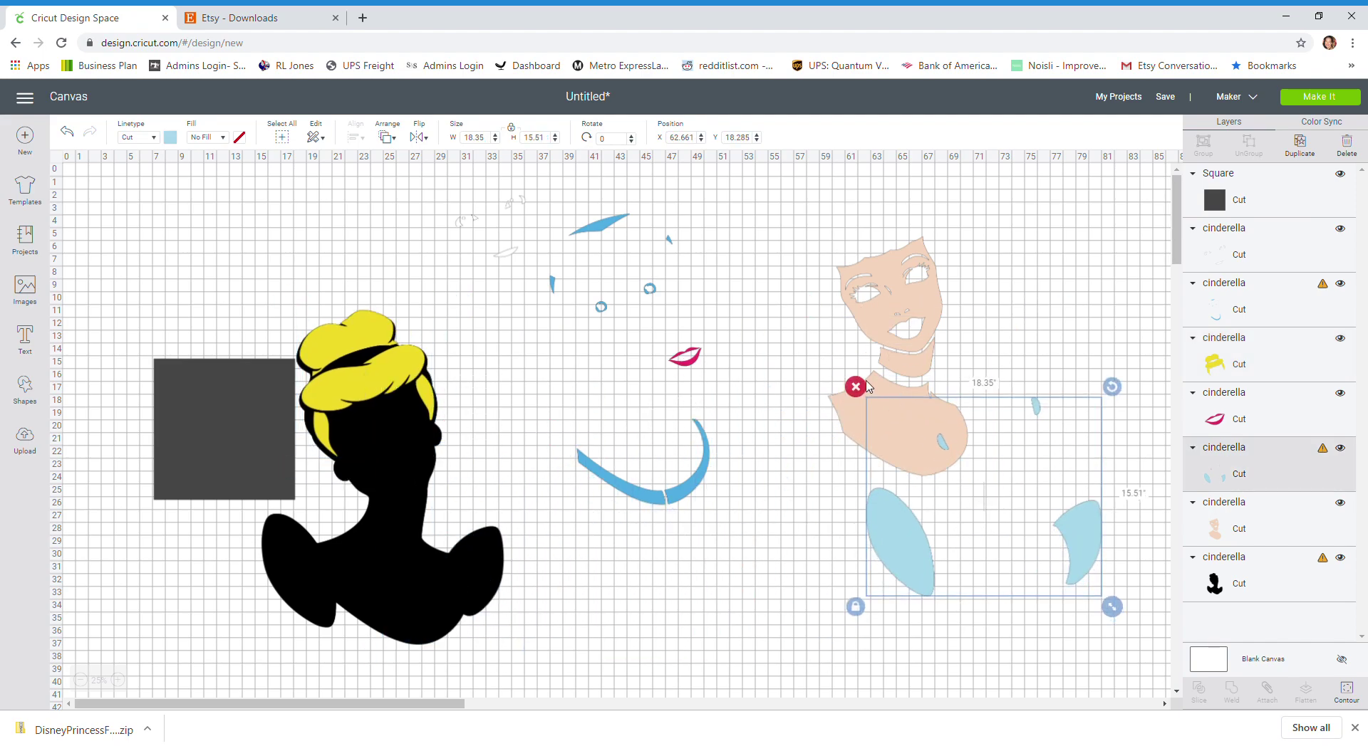
{"action": "left_click_drag", "start_coordinate": [870, 297], "coordinate": [403, 422]}
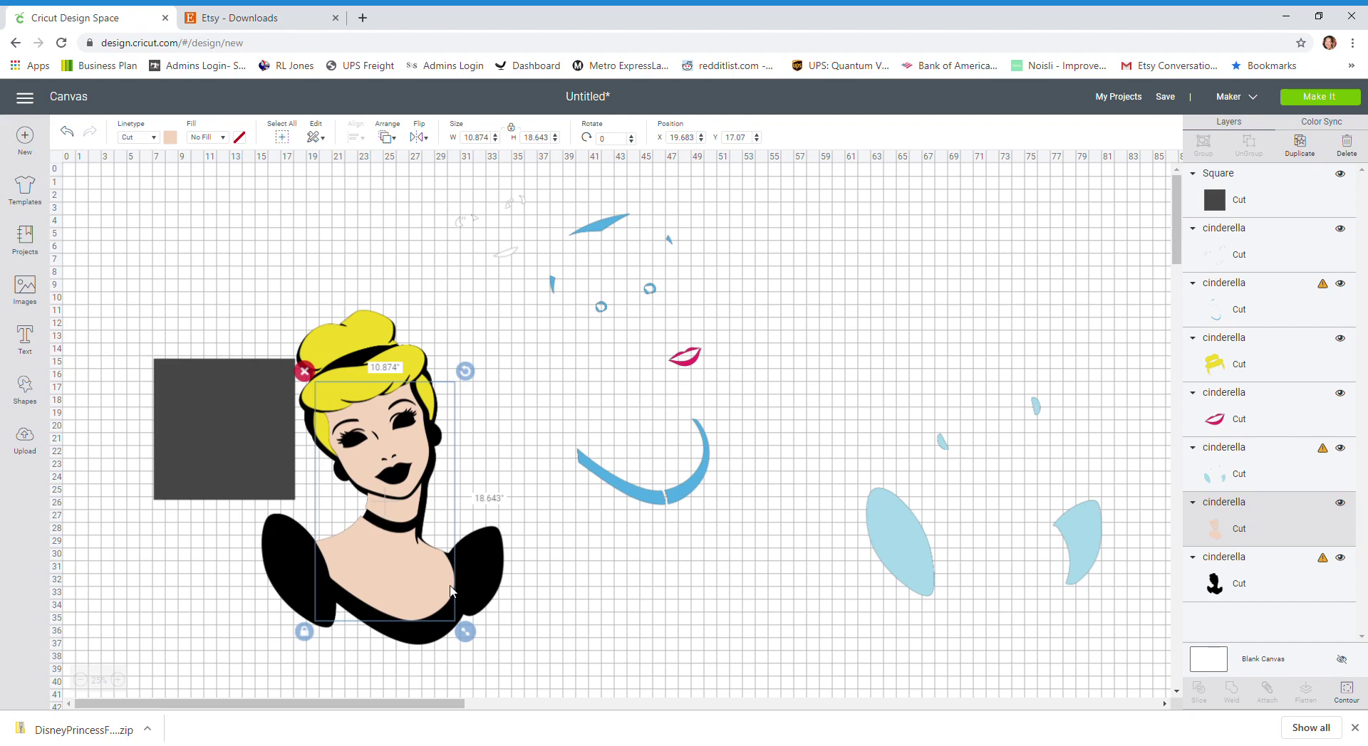
Step: Move the yellow hair and skin layers back off the silhouette to the open area on the right
{"action": "left_click", "coordinate": [682, 497]}
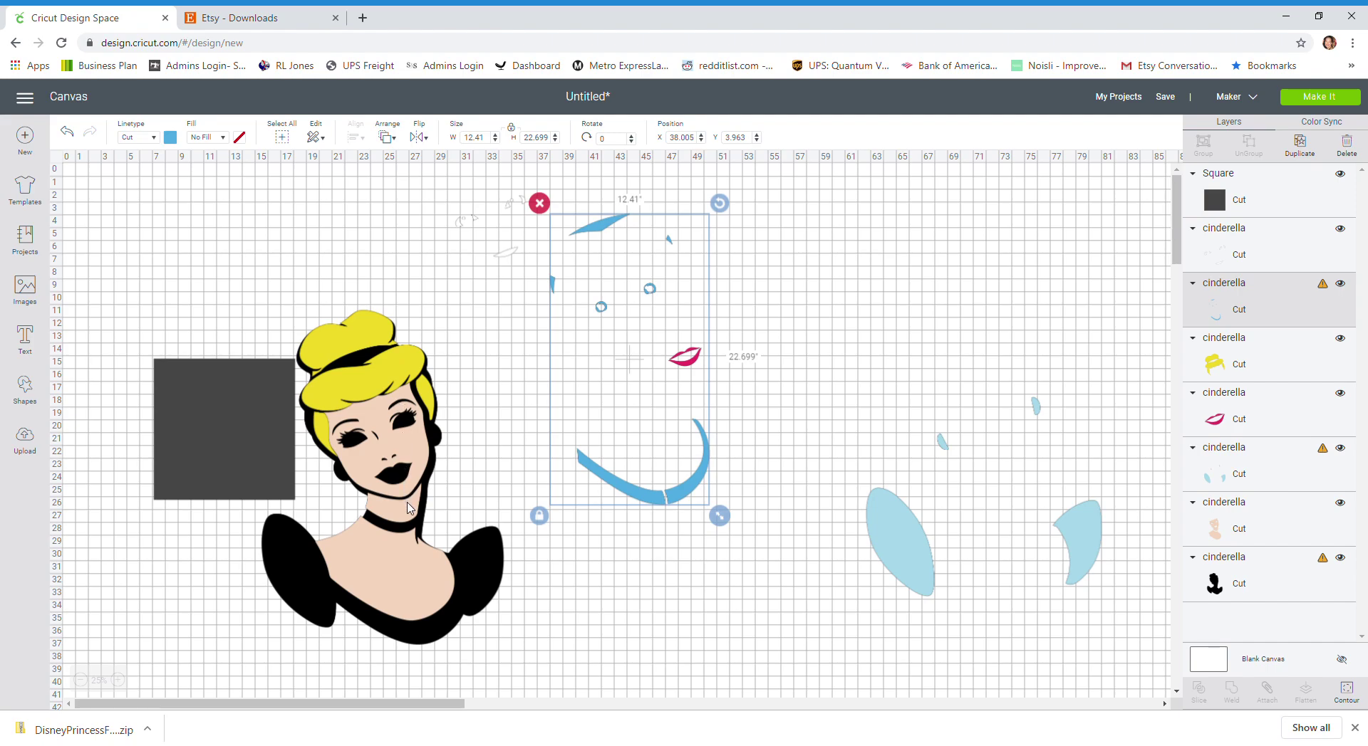
{"action": "left_click_drag", "start_coordinate": [384, 423], "coordinate": [890, 354]}
{"action": "left_click_drag", "start_coordinate": [415, 447], "coordinate": [889, 403]}
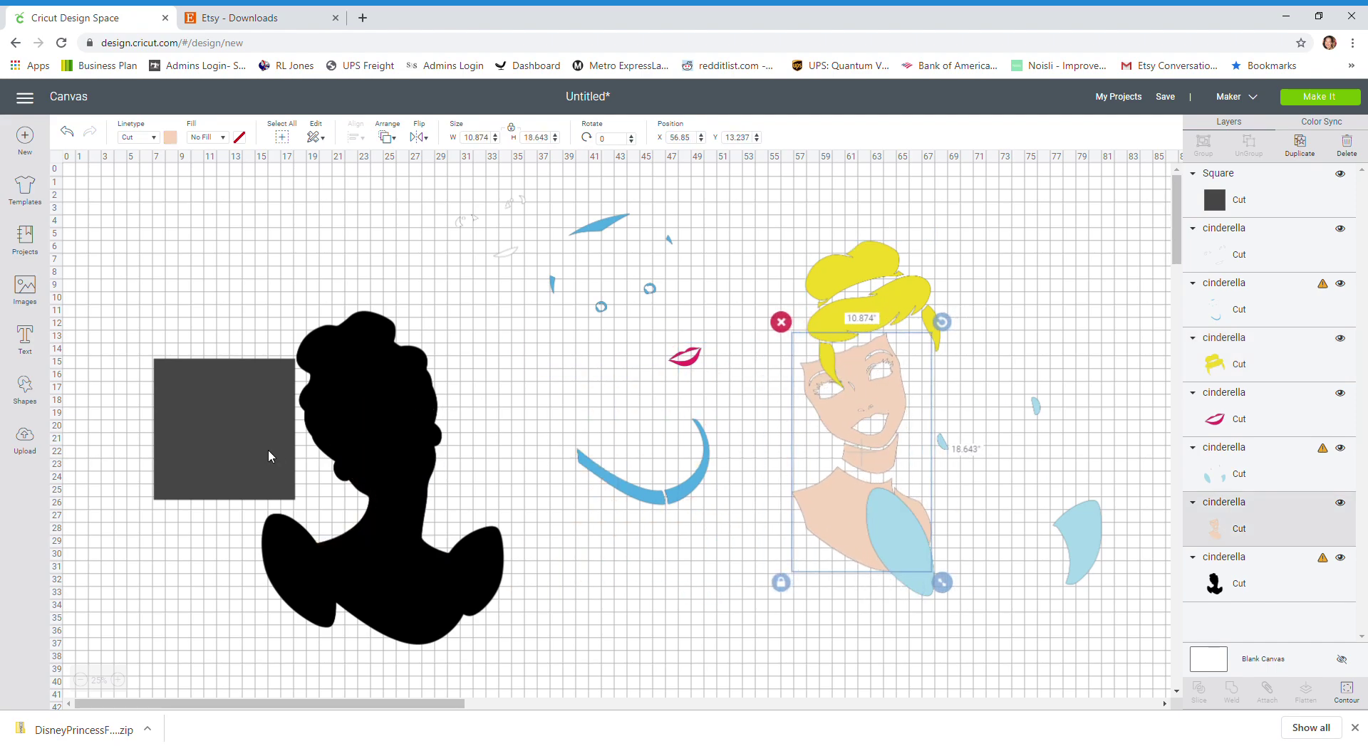
Step: Move the square over the silhouette's head, to about X 18.4, Y 11.8
{"action": "left_click_drag", "start_coordinate": [268, 450], "coordinate": [272, 404]}
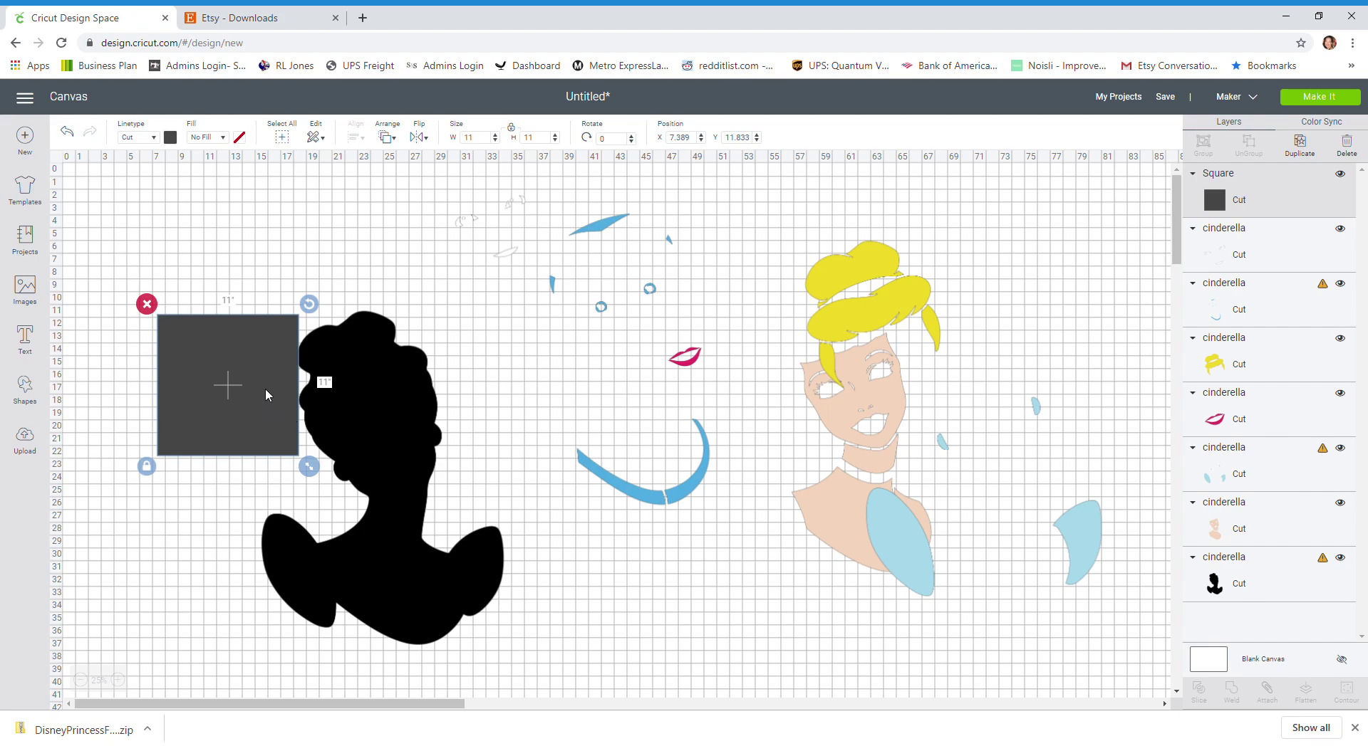
{"action": "left_click_drag", "start_coordinate": [268, 394], "coordinate": [299, 396]}
{"action": "left_click_drag", "start_coordinate": [337, 395], "coordinate": [408, 383]}
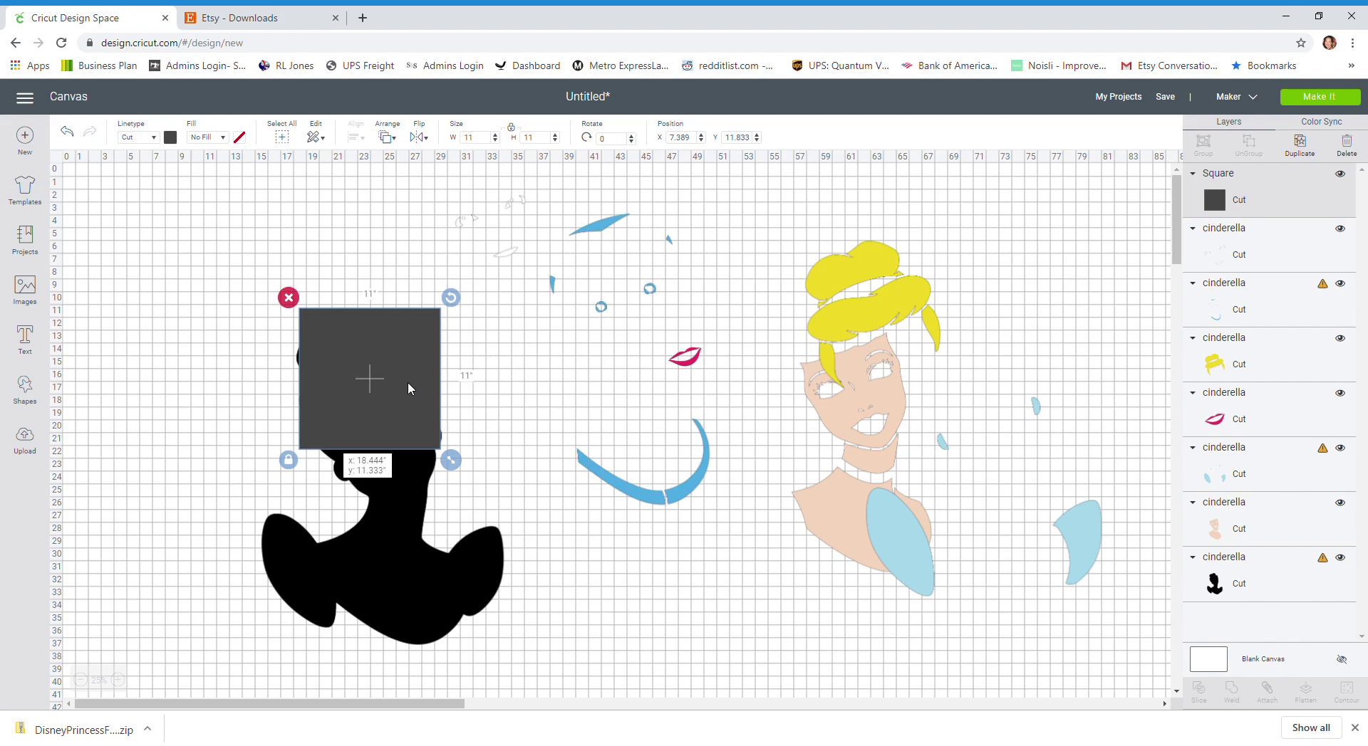
{"action": "left_click_drag", "start_coordinate": [407, 382], "coordinate": [408, 387]}
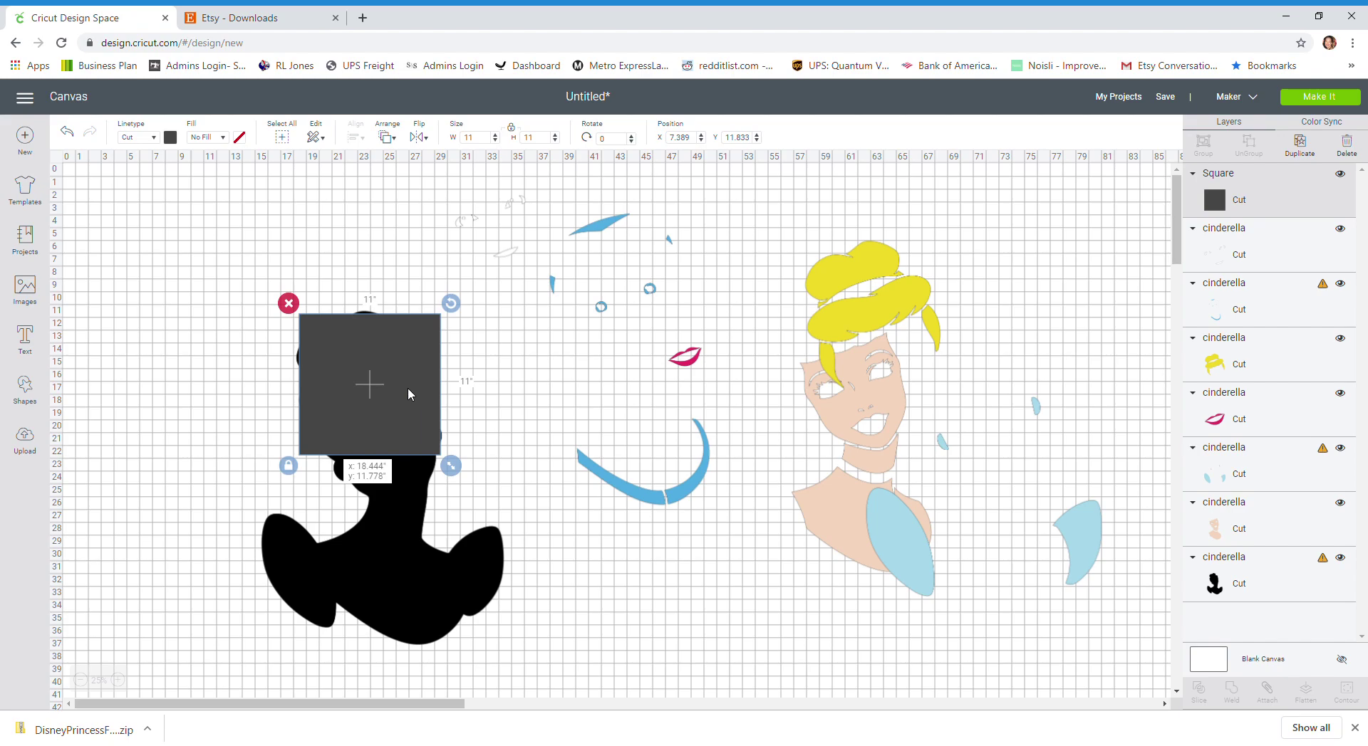
{"action": "left_click_drag", "start_coordinate": [408, 389], "coordinate": [409, 389]}
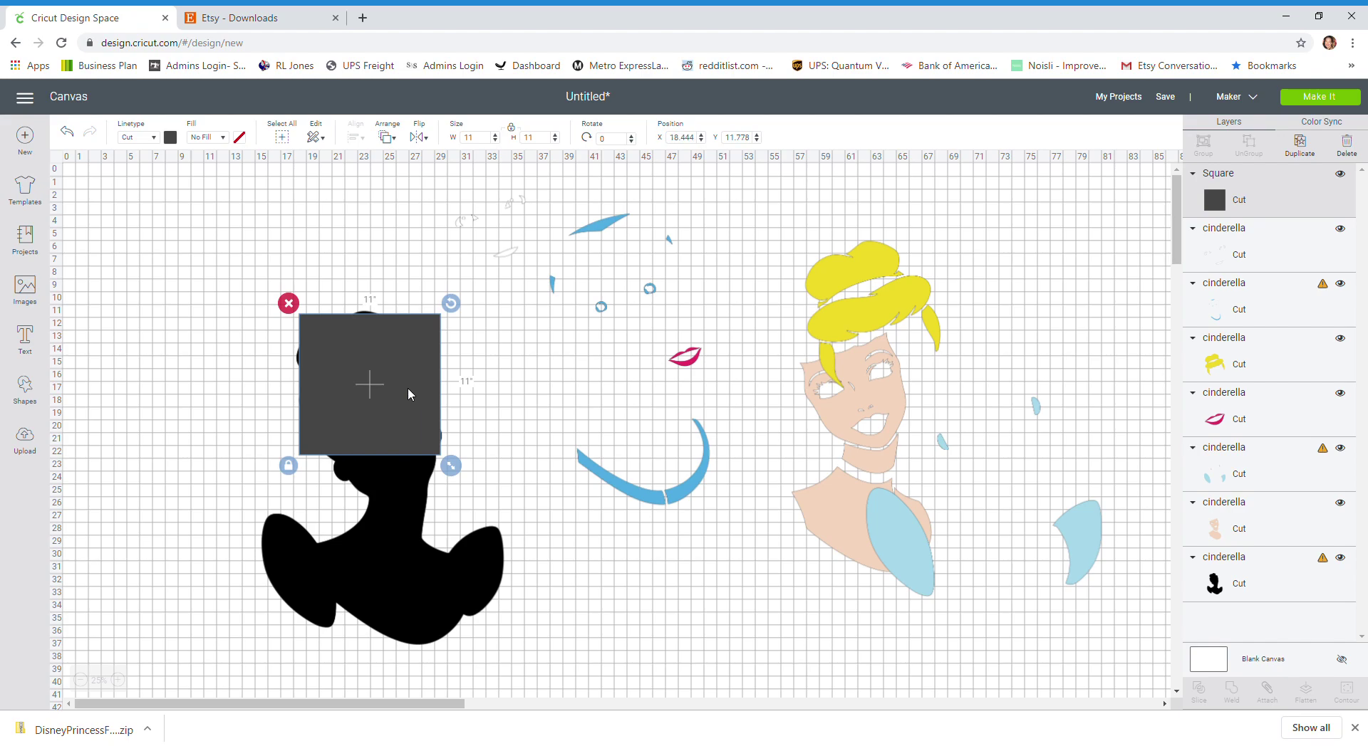
Step: Set the square's size to 11.5 × 11.5 inches and shift it to about X 18.2, Y 10.6 to cover the head
{"action": "left_click", "coordinate": [487, 140]}
{"action": "type", "text": ".5"}
{"action": "key", "text": "Tab"}
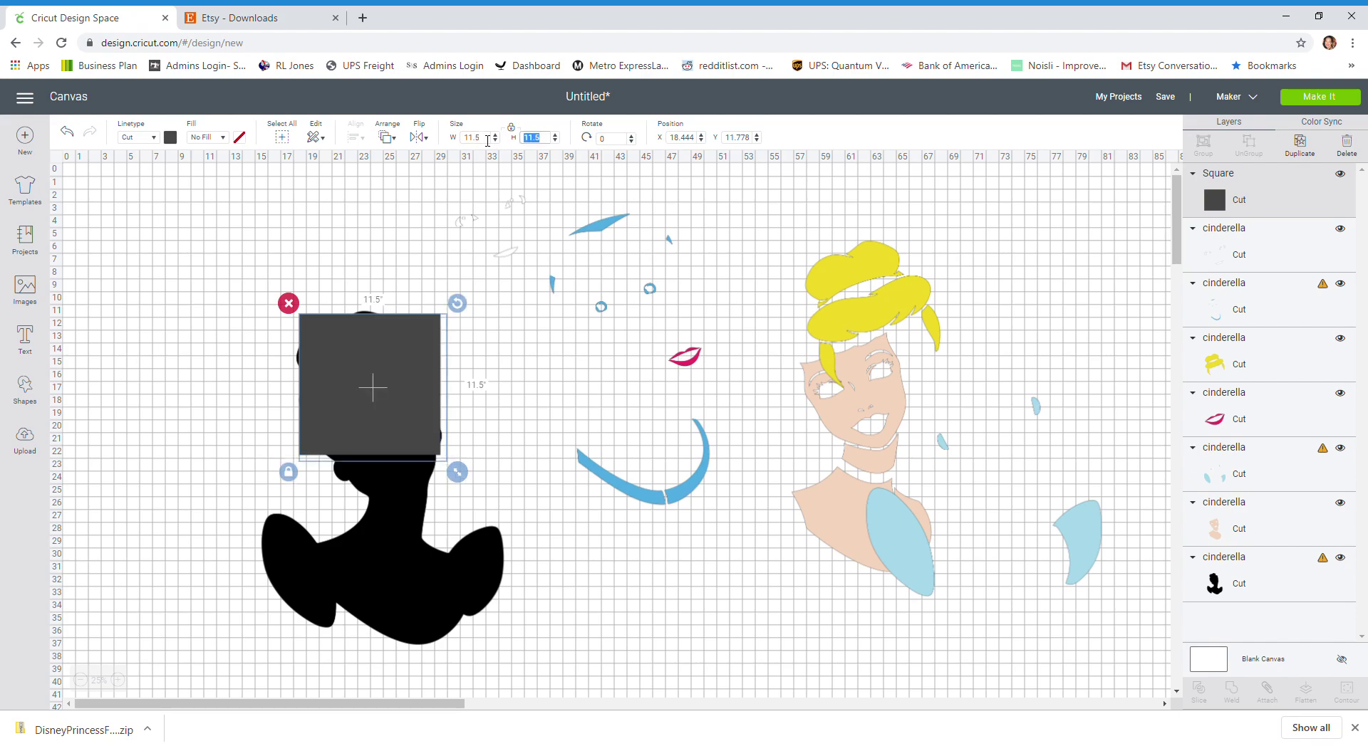
{"action": "left_click_drag", "start_coordinate": [403, 375], "coordinate": [404, 361]}
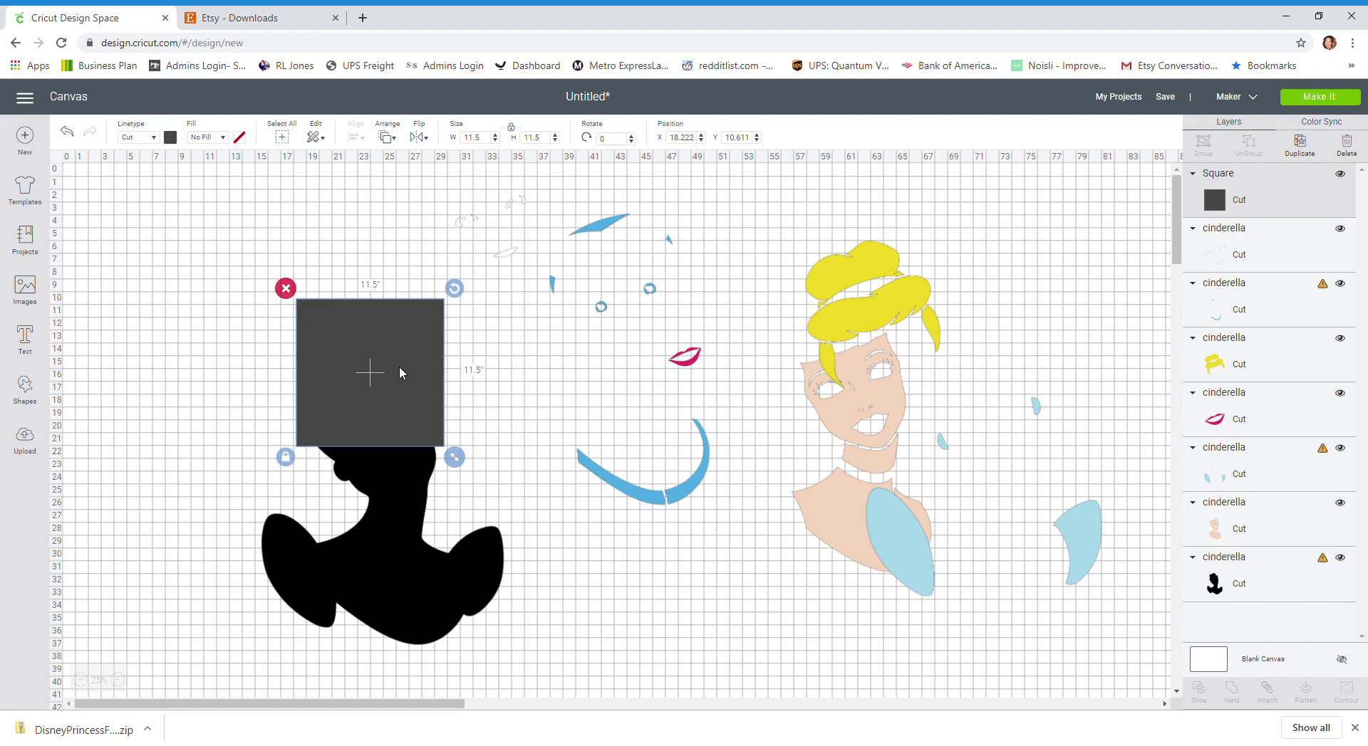
Step: Duplicate the head square twice and place the copies side by side below it, over the silhouette's shoulders
{"action": "left_click", "coordinate": [1303, 157]}
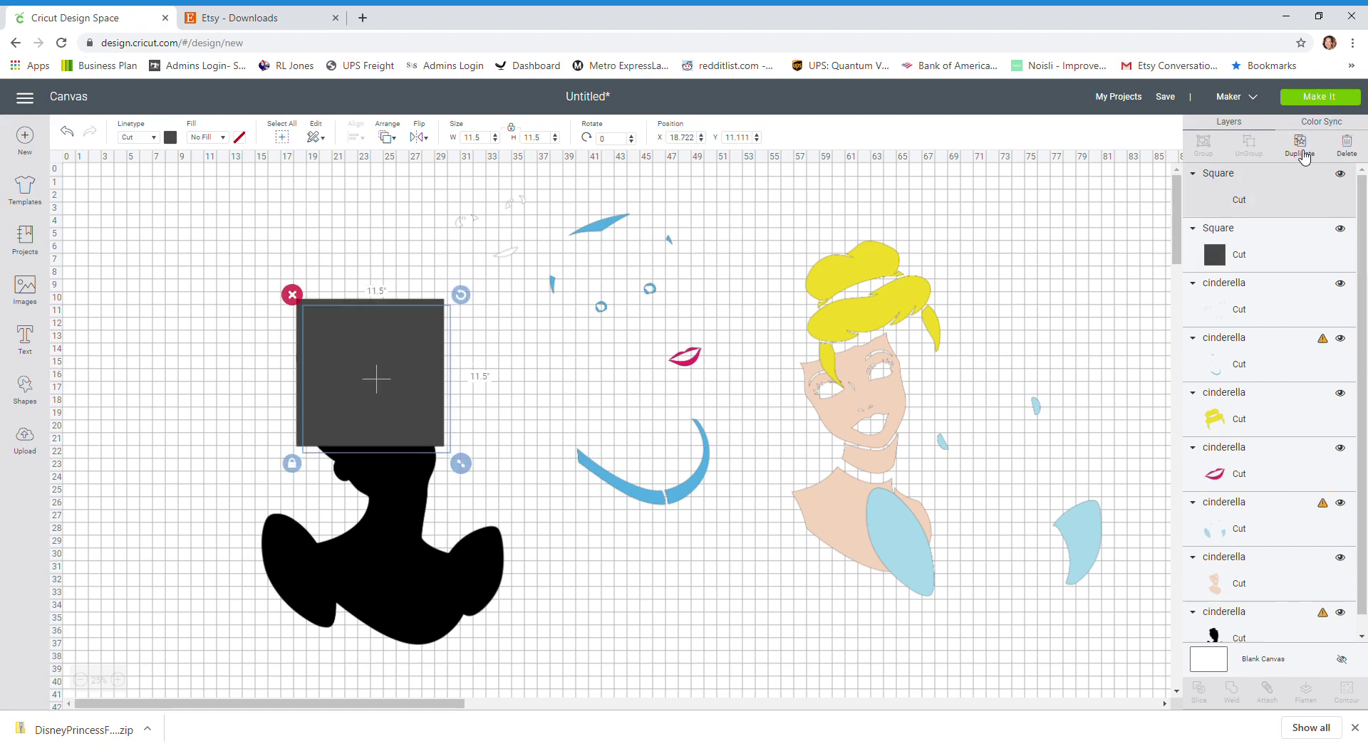
{"action": "left_click_drag", "start_coordinate": [356, 359], "coordinate": [369, 503]}
{"action": "left_click", "coordinate": [1301, 146]}
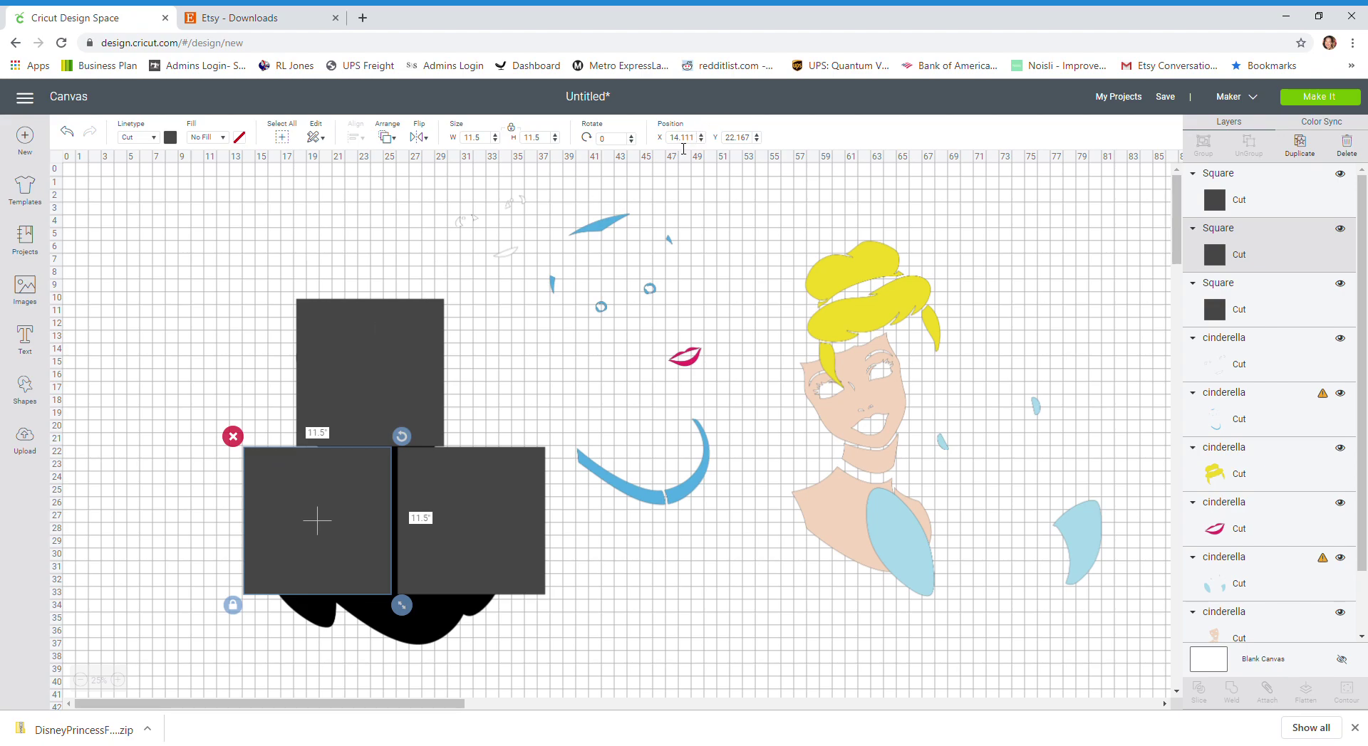
Step: Set the lower-left square's position to X 14, Y 22
{"action": "double_click", "coordinate": [688, 138]}
{"action": "type", "text": "14"}
{"action": "key", "text": "Tab"}
{"action": "type", "text": "22"}
{"action": "key", "text": "Return"}
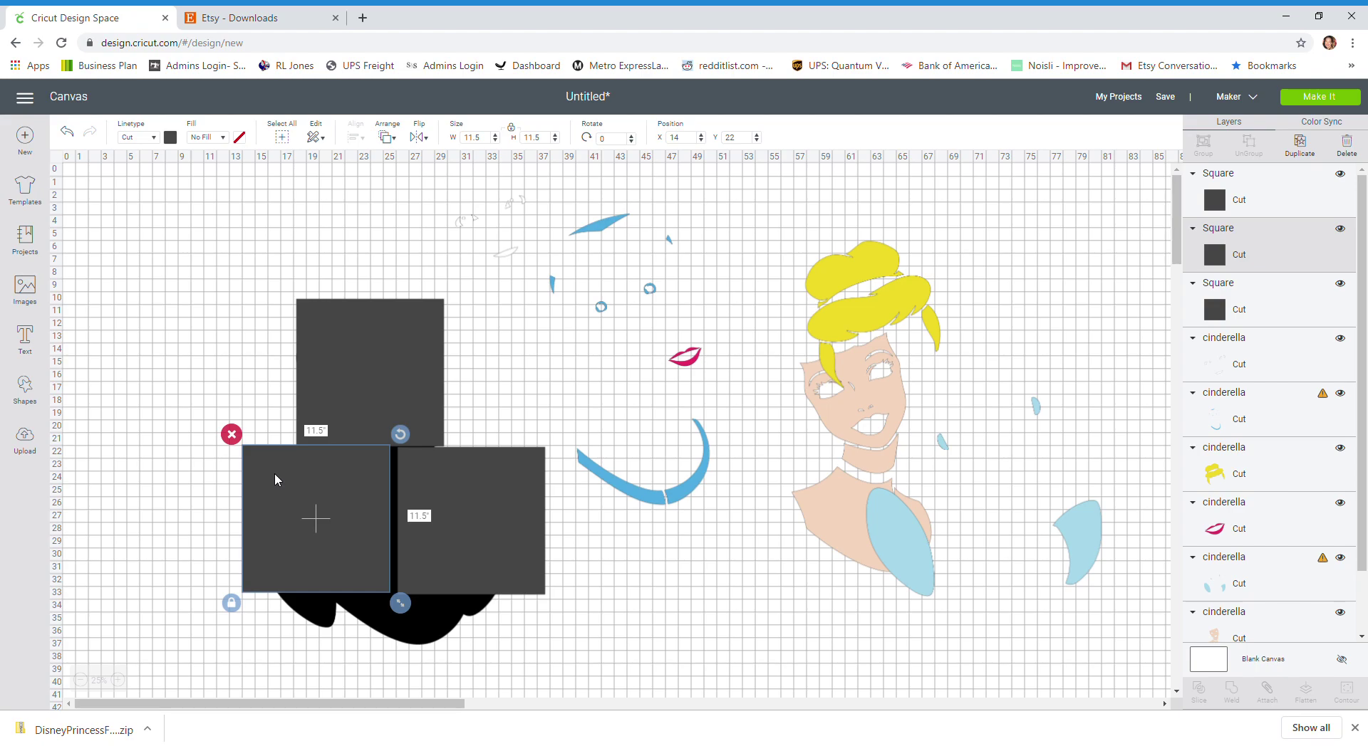
Step: Move the lower-right square against its left neighbour and set its position to X 25.5, Y 22
{"action": "left_click", "coordinate": [473, 507]}
{"action": "left_click_drag", "start_coordinate": [473, 506], "coordinate": [469, 506]}
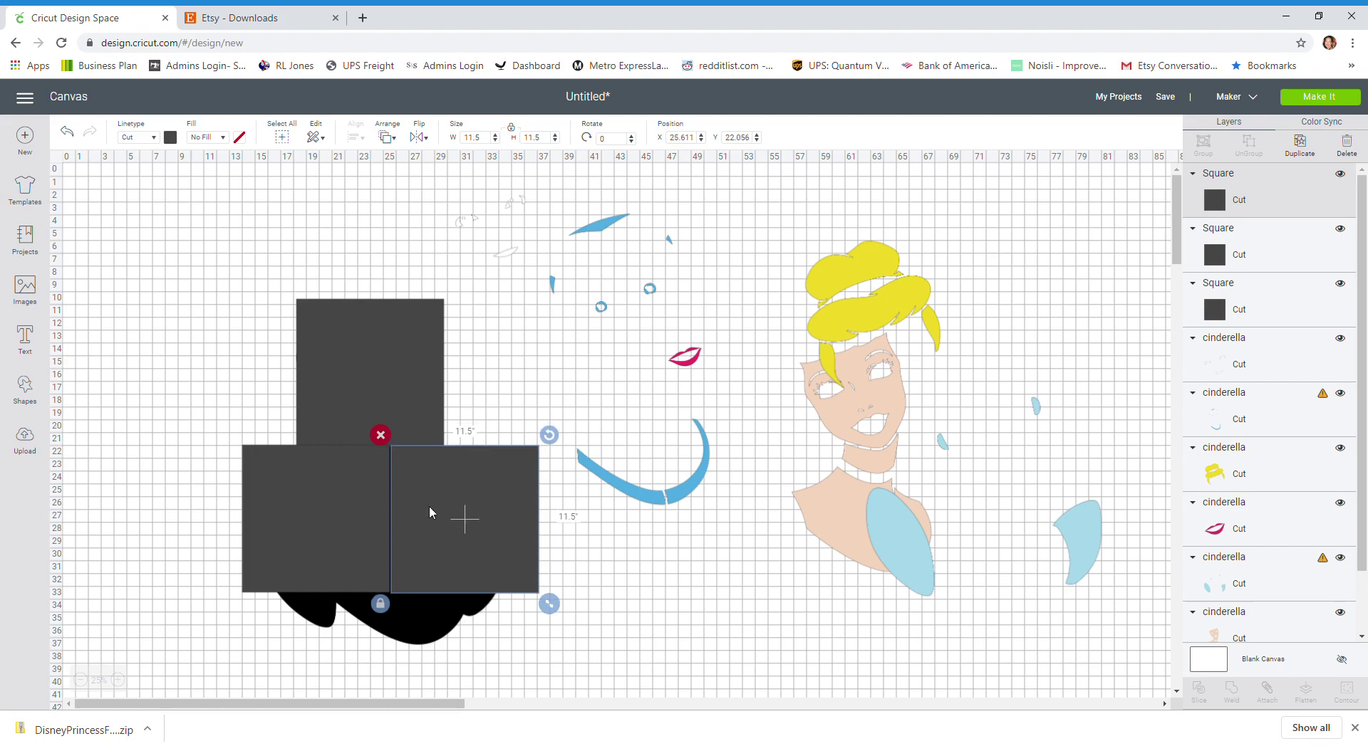
{"action": "double_click", "coordinate": [689, 138]}
{"action": "type", "text": "25.5"}
{"action": "key", "text": "Tab"}
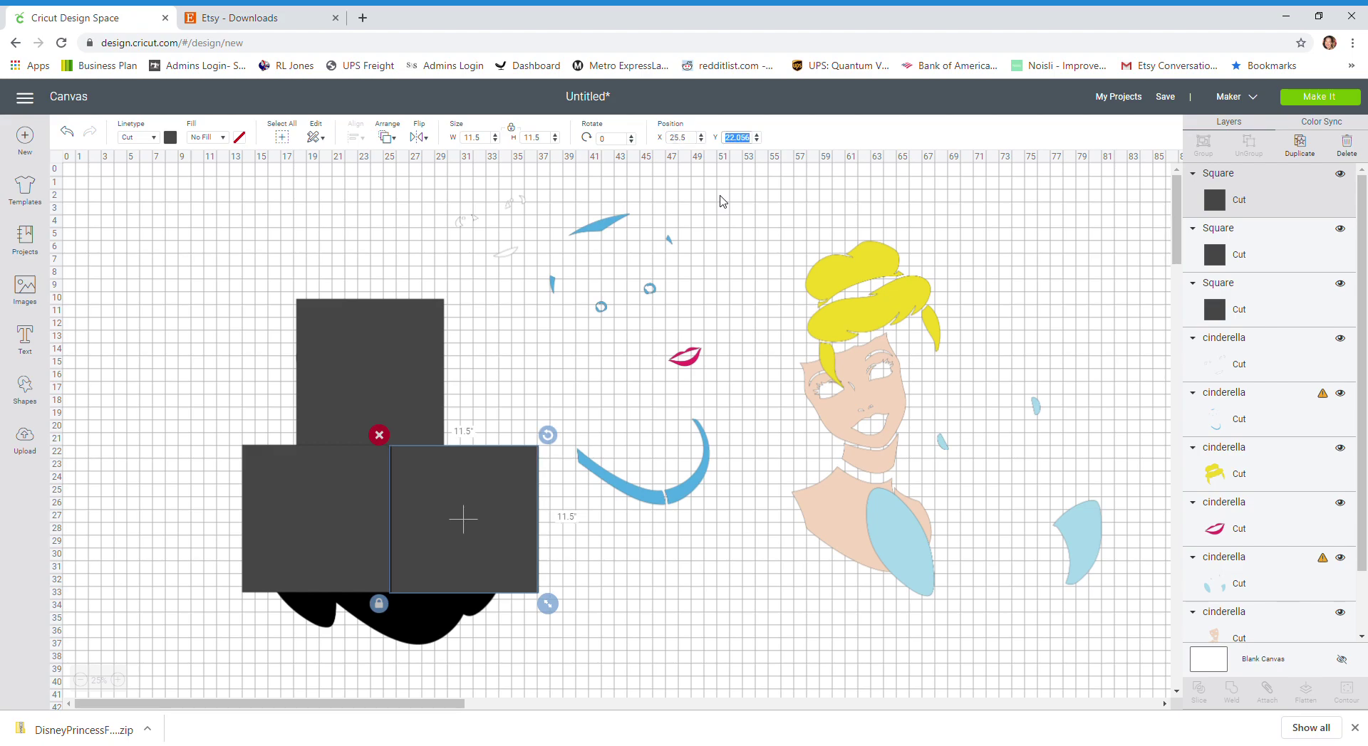
{"action": "type", "text": "22"}
{"action": "key", "text": "Return"}
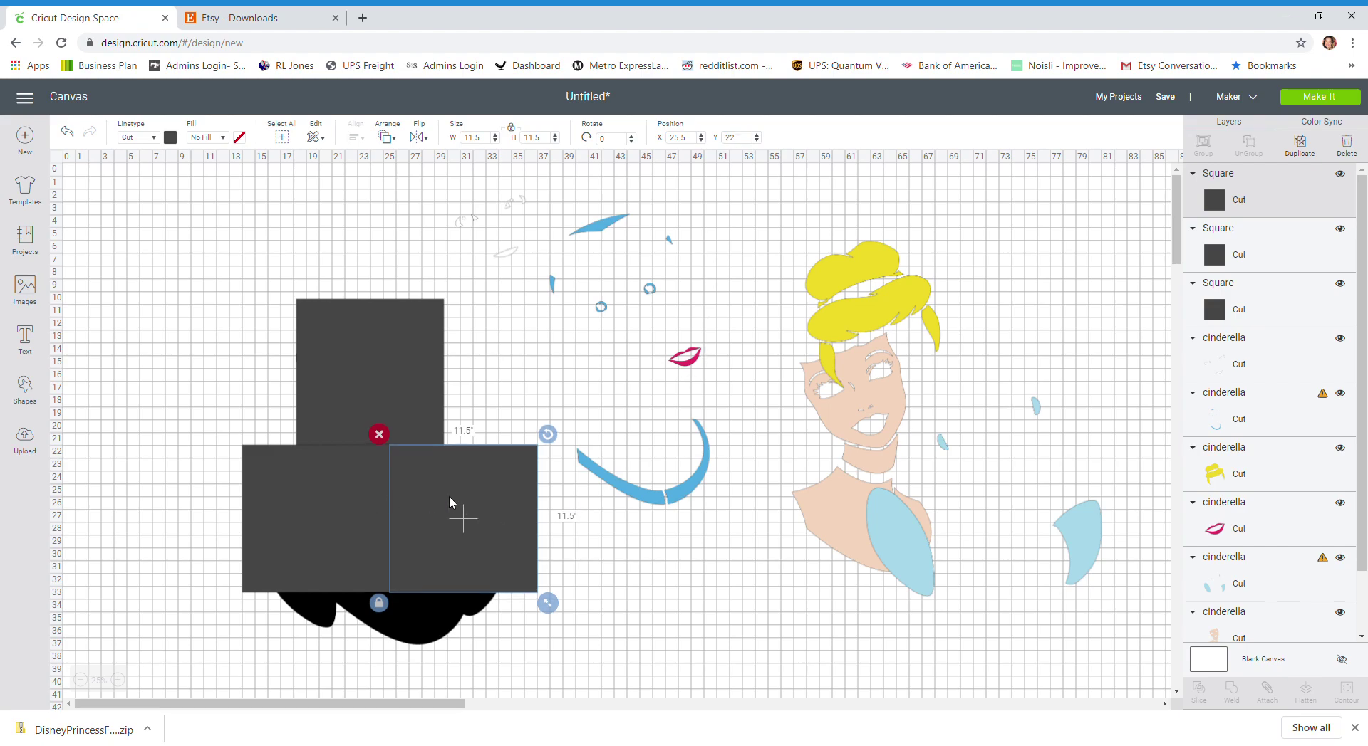
Step: Set the position of the square over the head to X 18, Y 10.5
{"action": "left_click", "coordinate": [404, 397]}
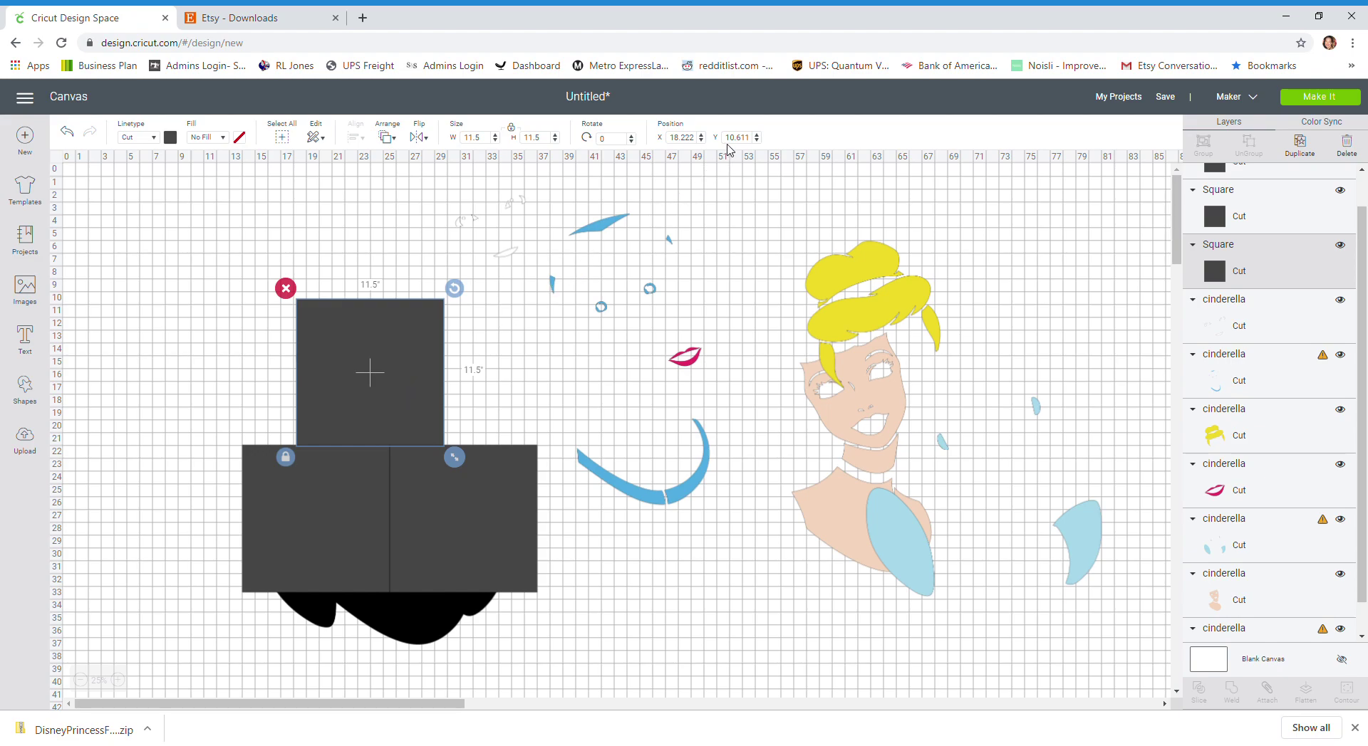
{"action": "left_click", "coordinate": [687, 138]}
{"action": "type", "text": "18"}
{"action": "key", "text": "Tab"}
{"action": "type", "text": "10"}
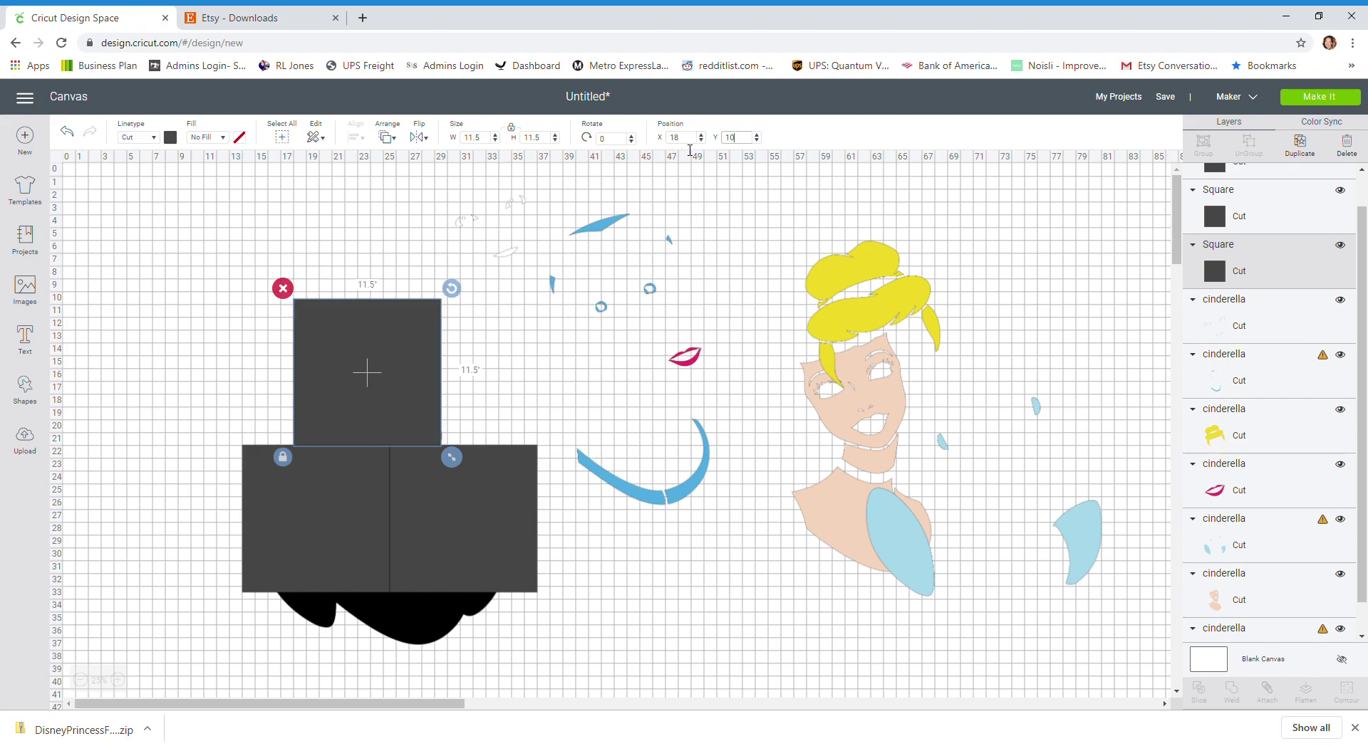
{"action": "type", "text": ".5"}
{"action": "key", "text": "Return"}
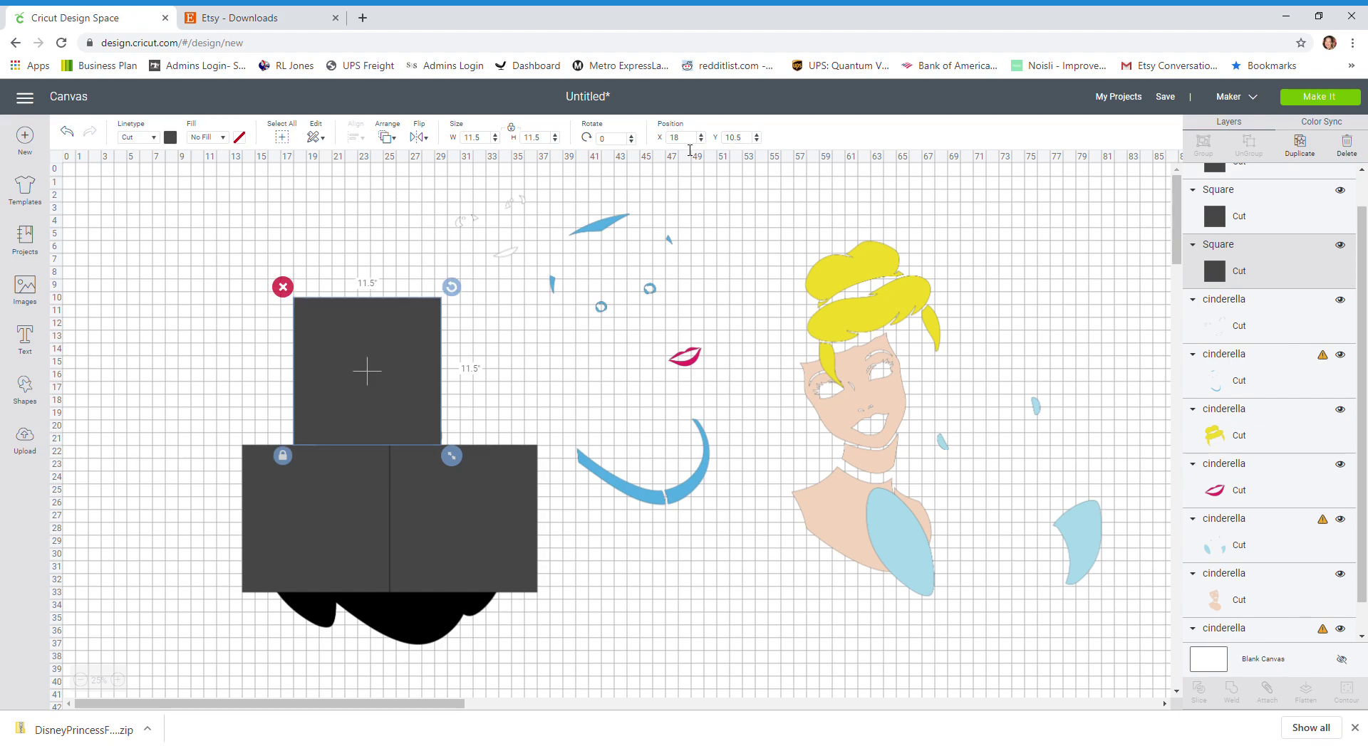
Step: Duplicate the two shoulder squares together and move the copies directly below them to cover the silhouette's lower edge
{"action": "left_click", "coordinate": [439, 613]}
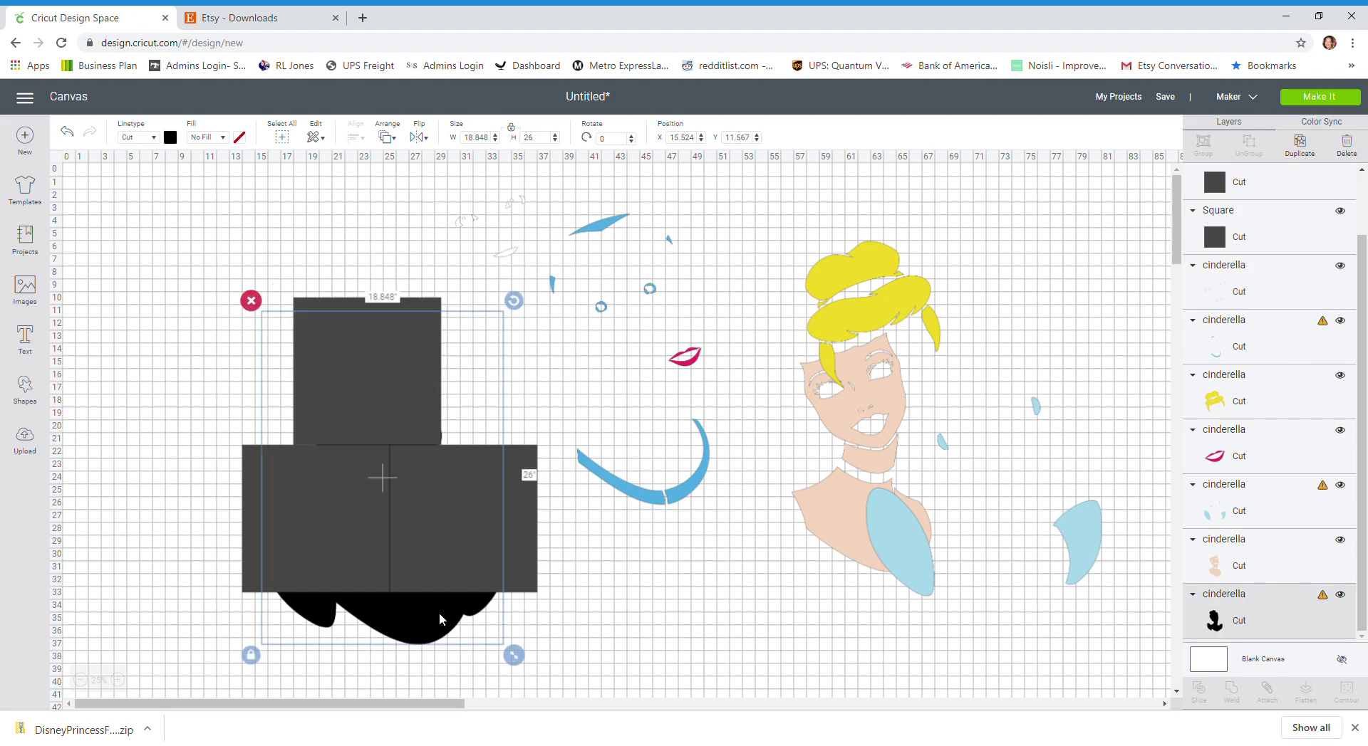
{"action": "left_click", "coordinate": [632, 647]}
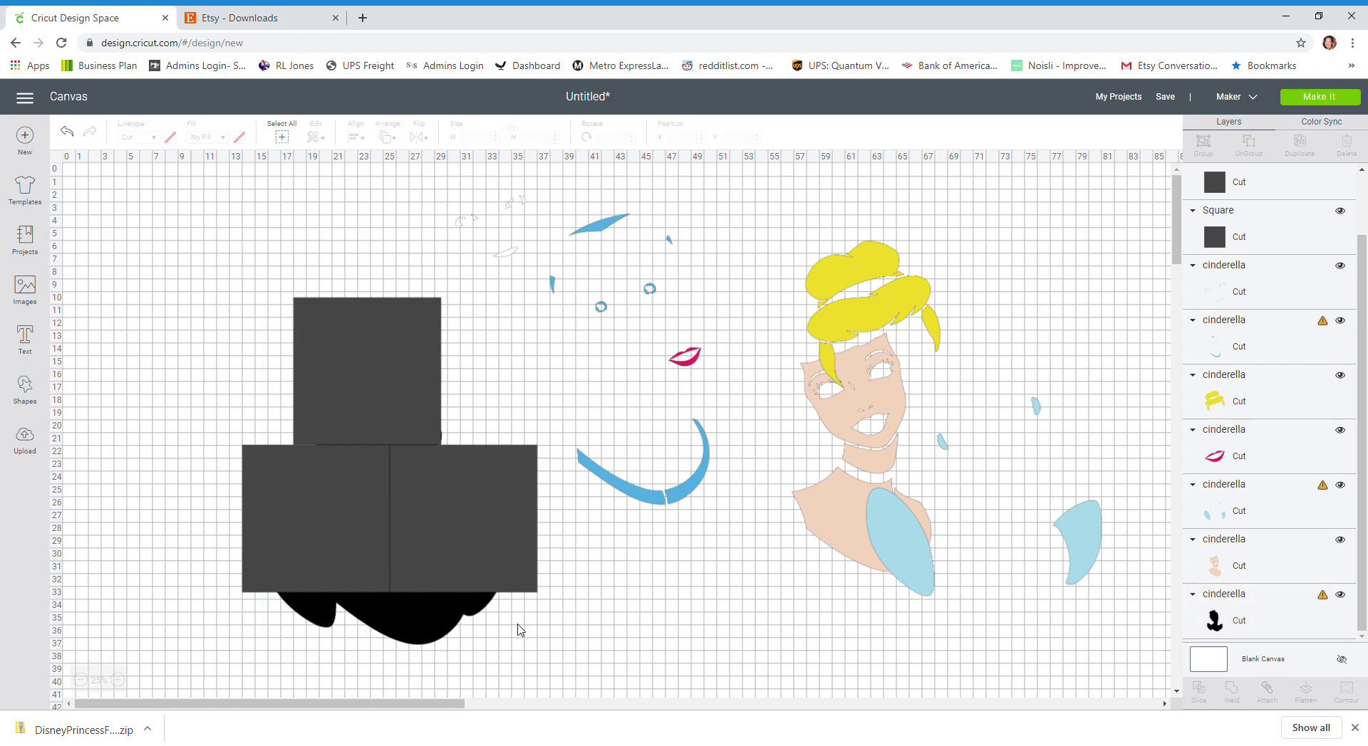
{"action": "left_click", "coordinate": [357, 527]}
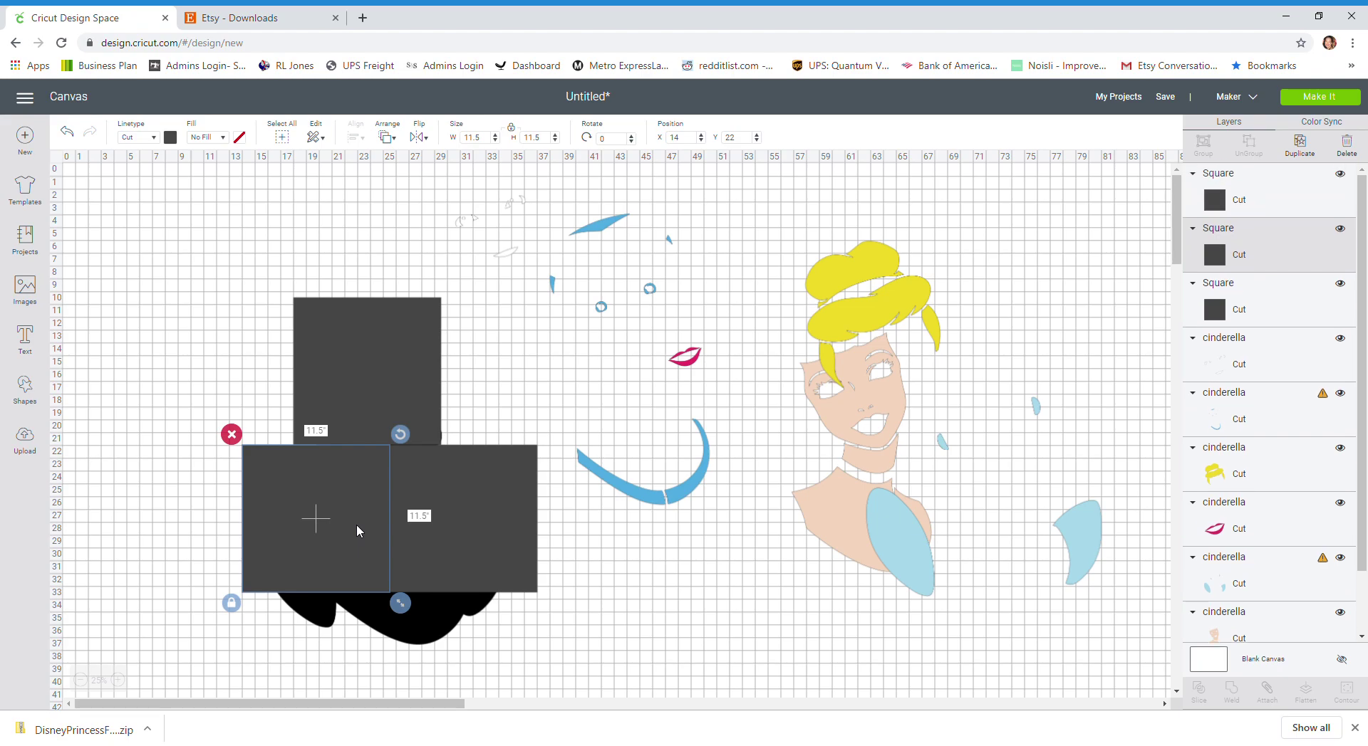
{"action": "left_click", "coordinate": [454, 521], "text": "shift"}
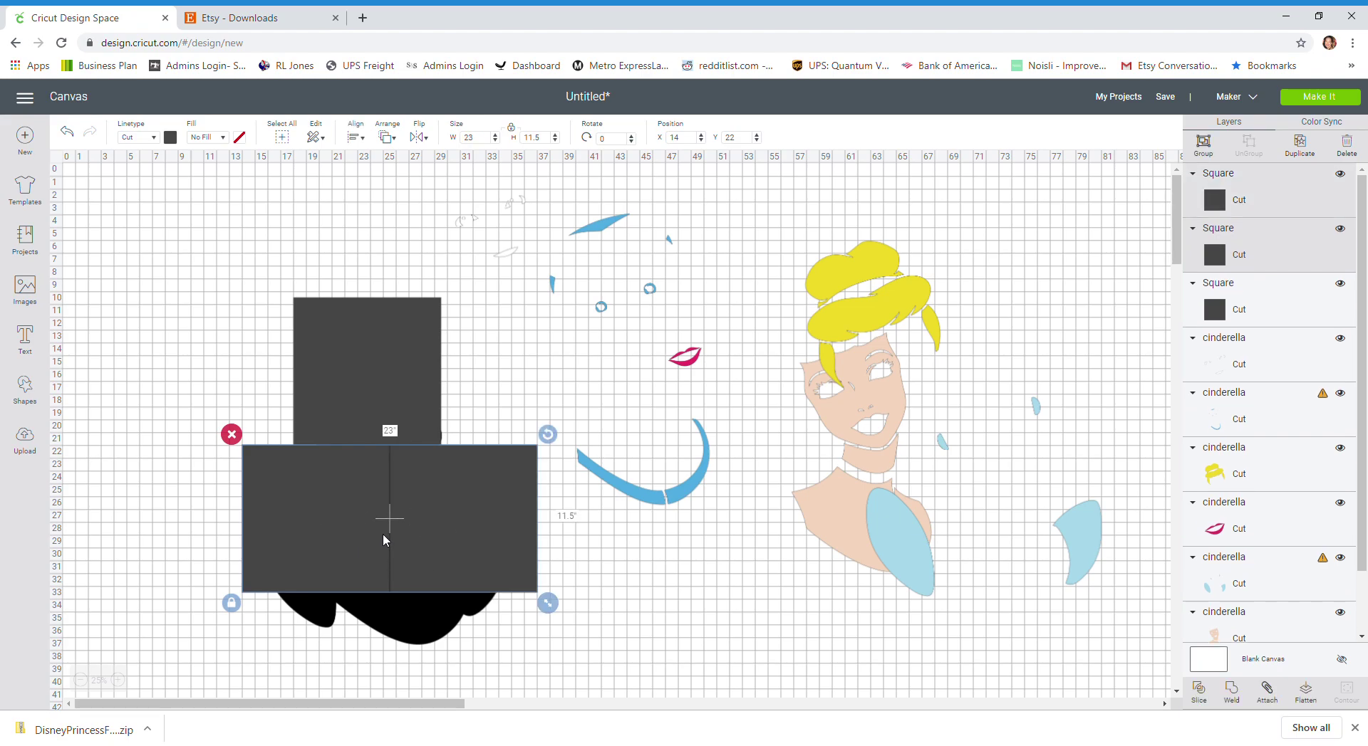
{"action": "left_click", "coordinate": [1299, 146]}
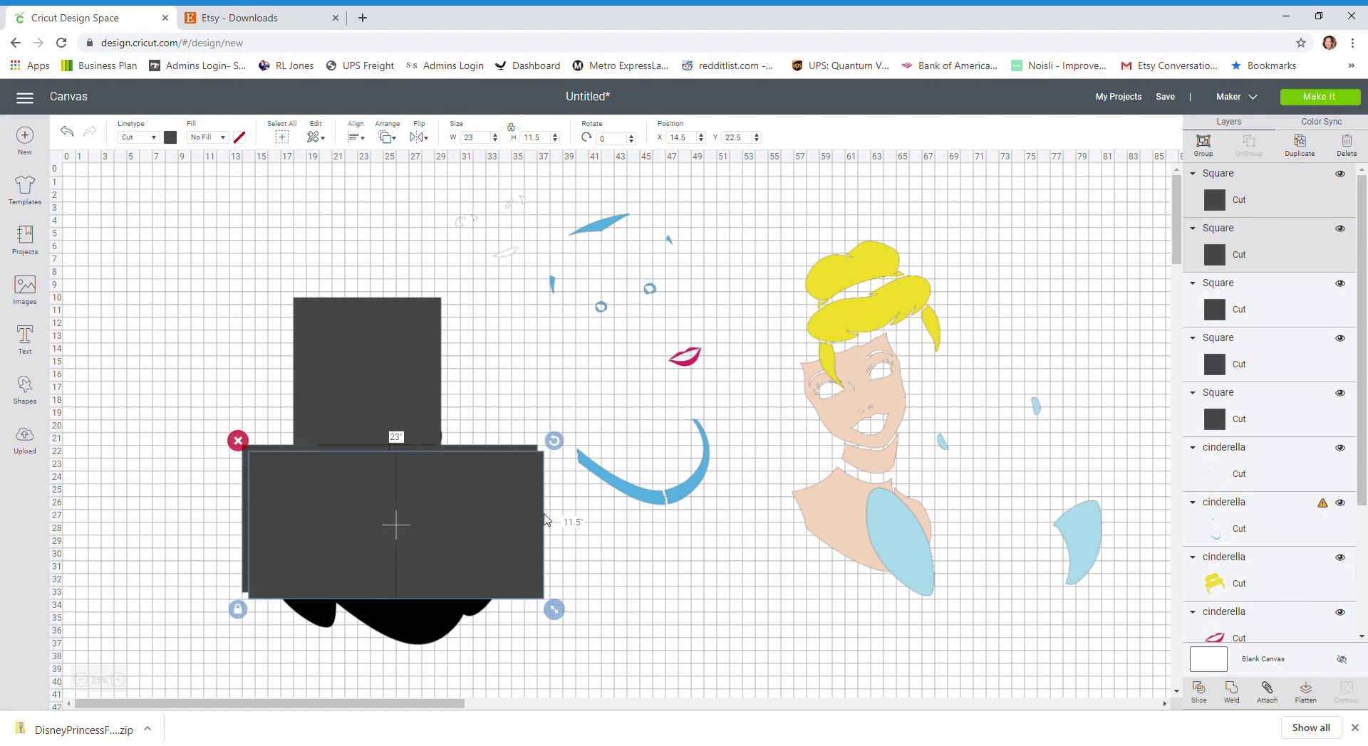
{"action": "left_click_drag", "start_coordinate": [472, 468], "coordinate": [468, 609]}
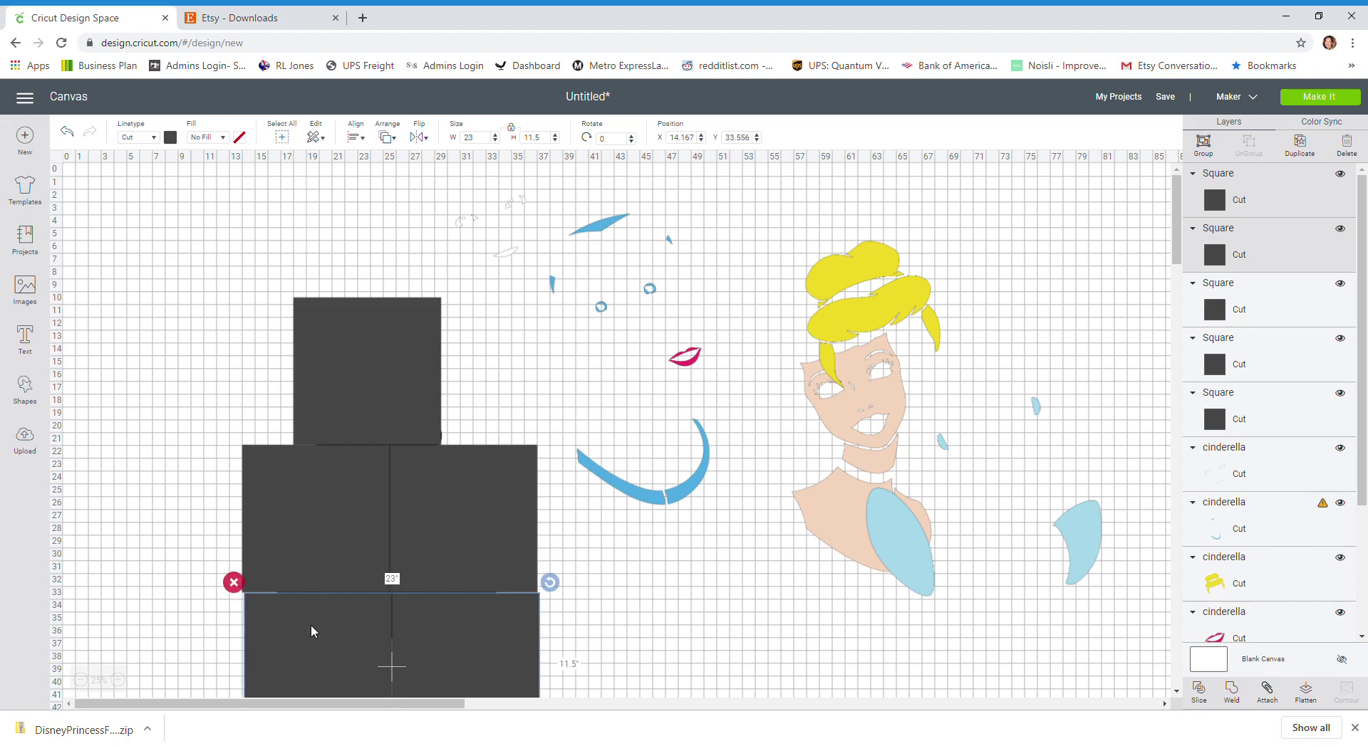
Step: Set the position of the copied pair of squares to X 14, Y 33.5
{"action": "left_click_drag", "start_coordinate": [670, 138], "coordinate": [700, 147]}
{"action": "type", "text": "14"}
{"action": "key", "text": "Tab"}
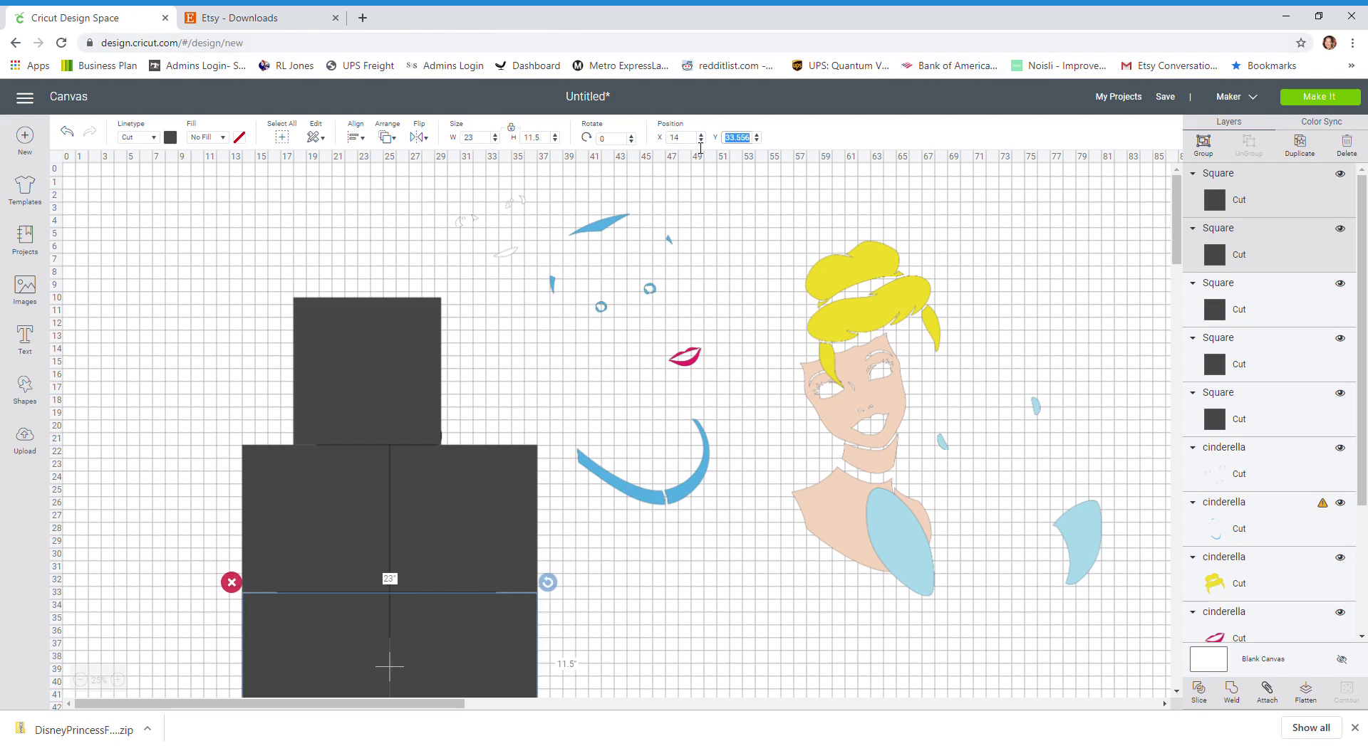
{"action": "type", "text": "33.5"}
{"action": "key", "text": "Return"}
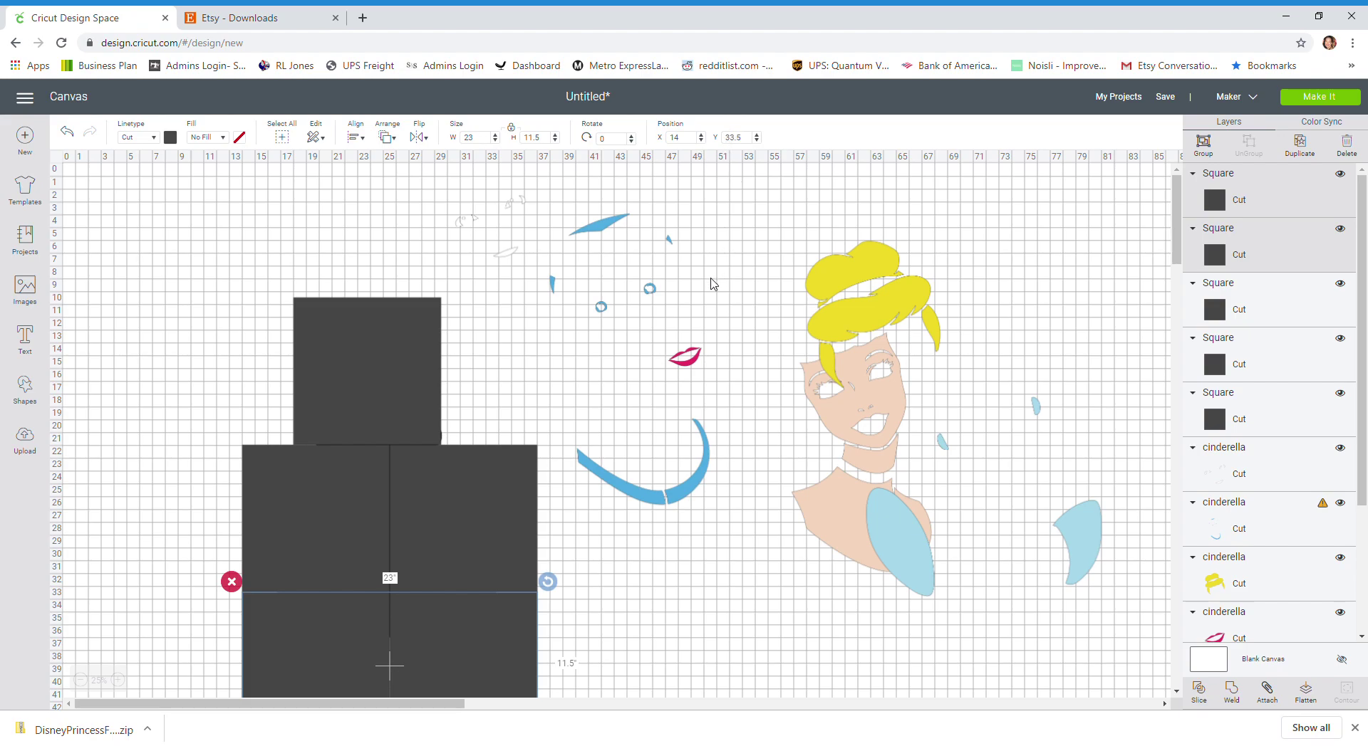
Step: Bring the black silhouette layer to the front, above all the squares
{"action": "scroll", "coordinate": [1364, 478], "scroll_direction": "down", "scroll_amount": 3}
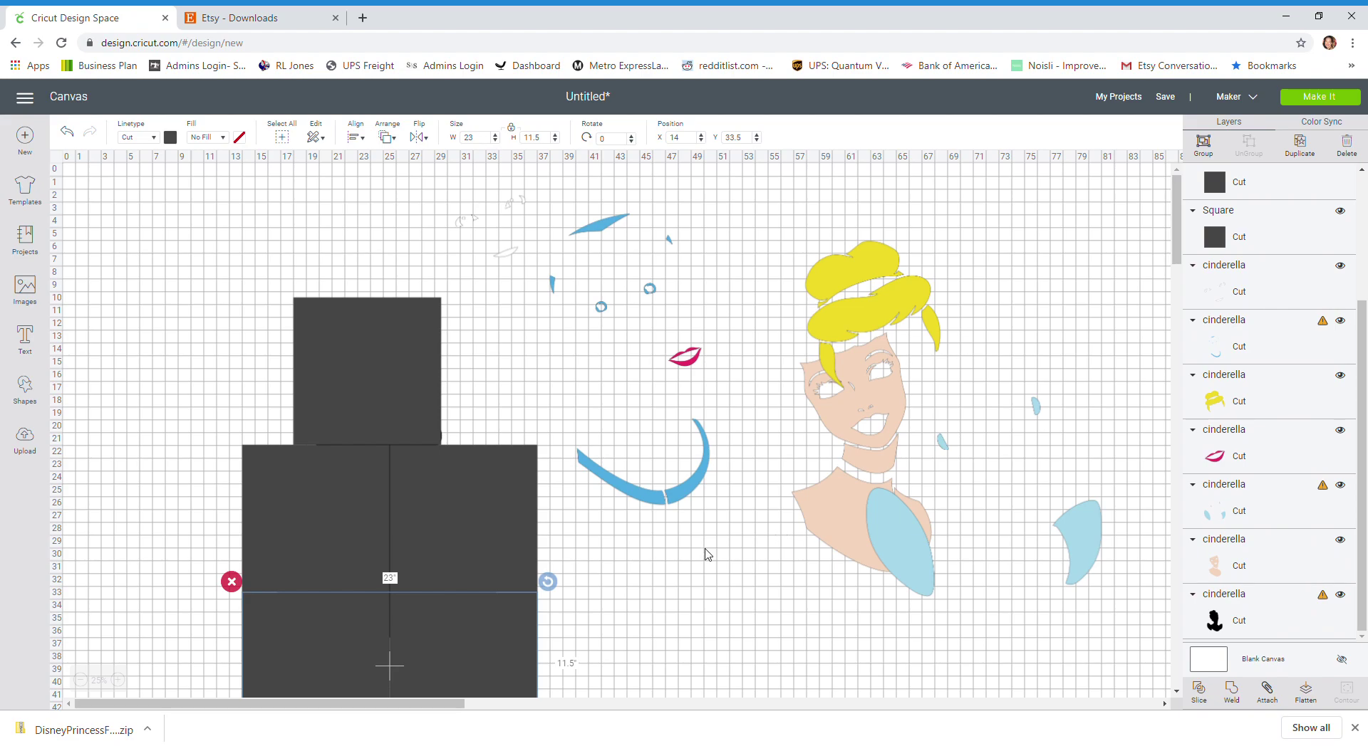
{"action": "scroll", "coordinate": [706, 555], "scroll_direction": "down", "scroll_amount": 1}
{"action": "left_click", "coordinate": [1230, 620]}
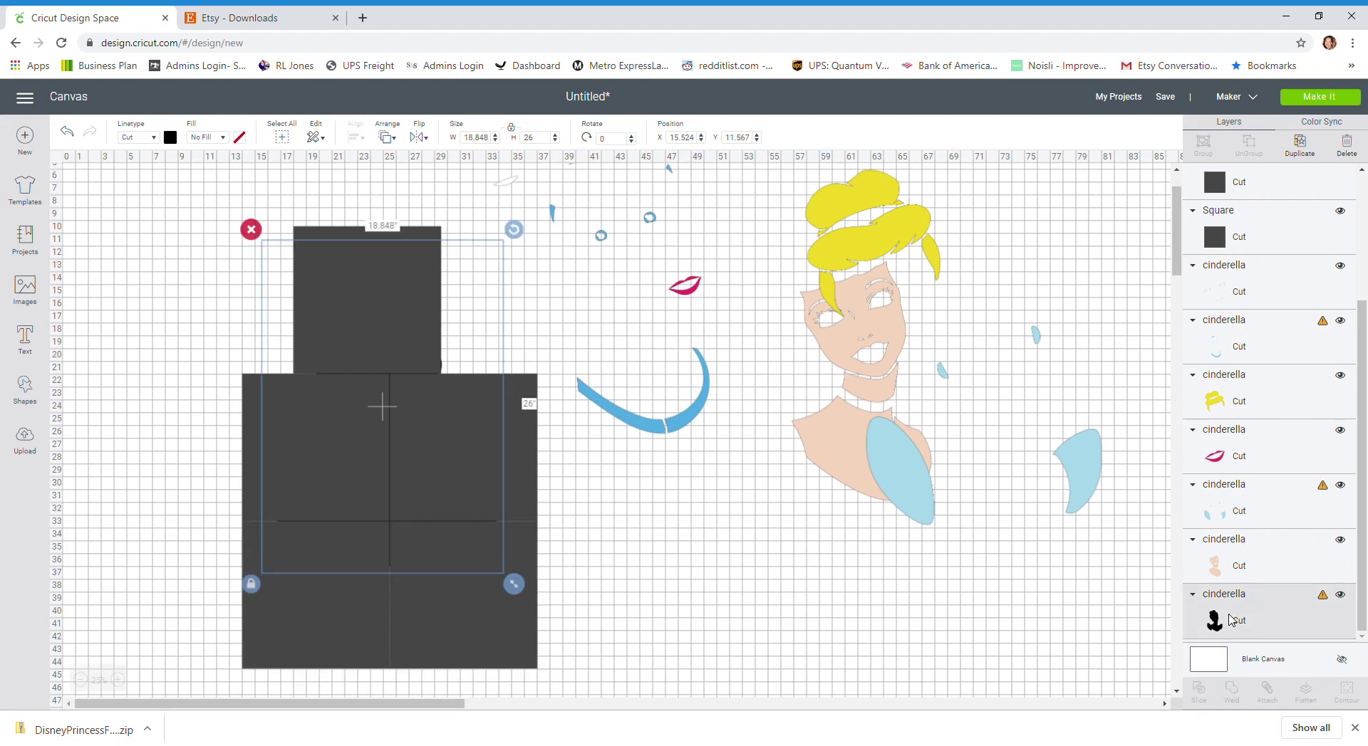
{"action": "left_click", "coordinate": [391, 143]}
{"action": "left_click", "coordinate": [396, 225]}
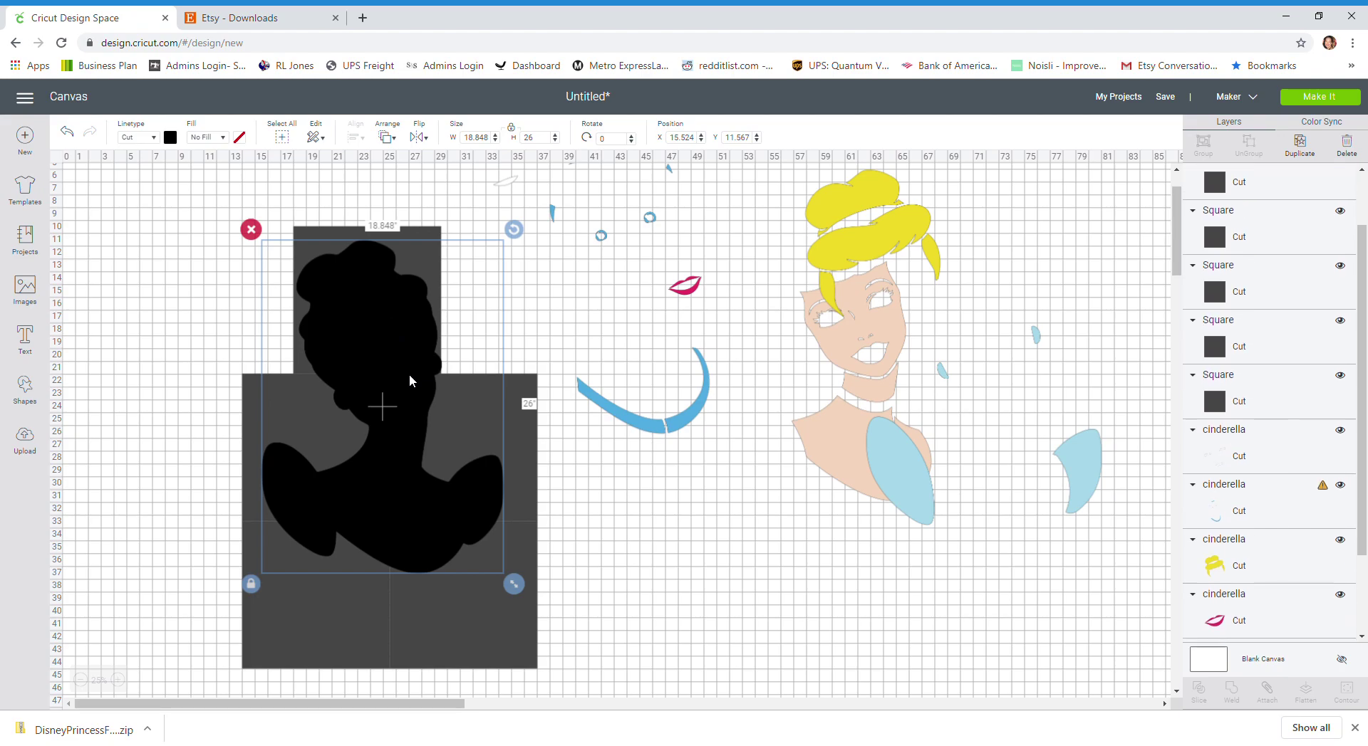
Step: Nudge the black silhouette to about X 15.4, Y 11.5 so its head fits within the square behind it
{"action": "left_click_drag", "start_coordinate": [409, 374], "coordinate": [406, 373]}
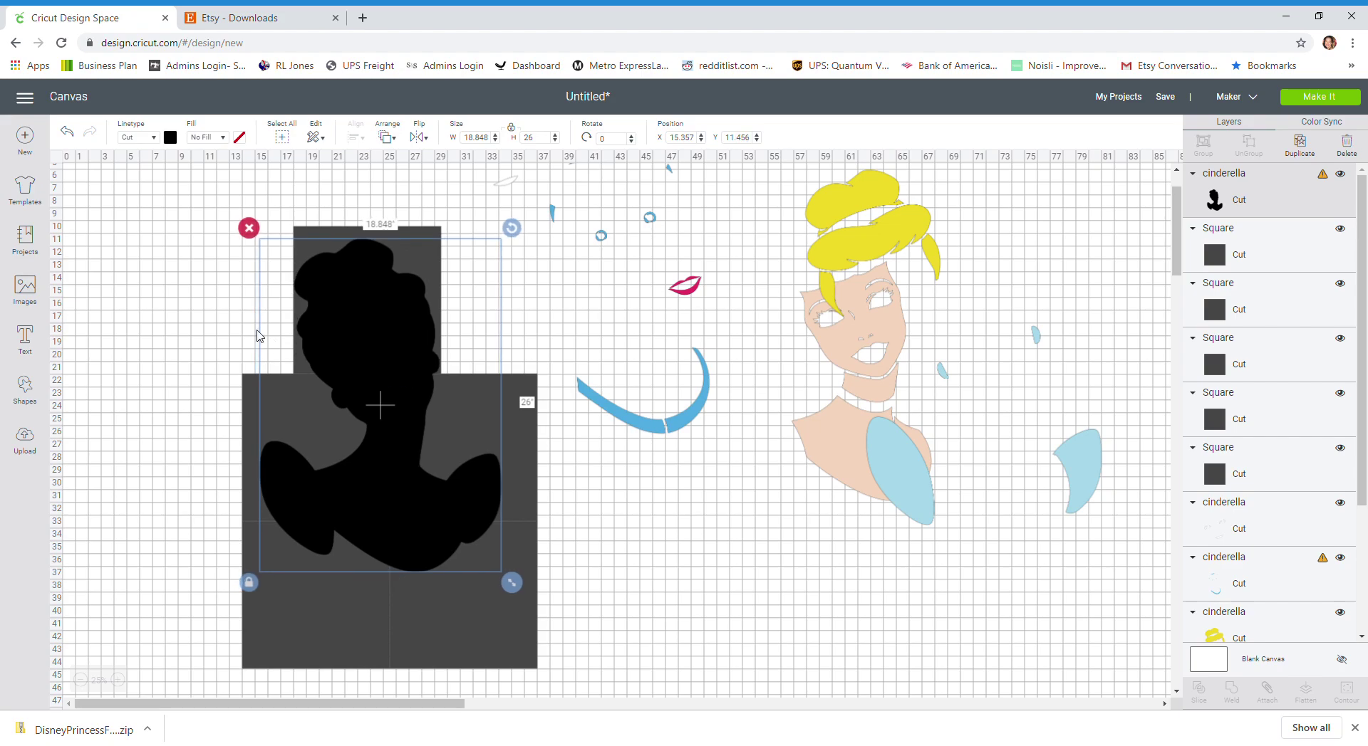
{"action": "left_click", "coordinate": [180, 320]}
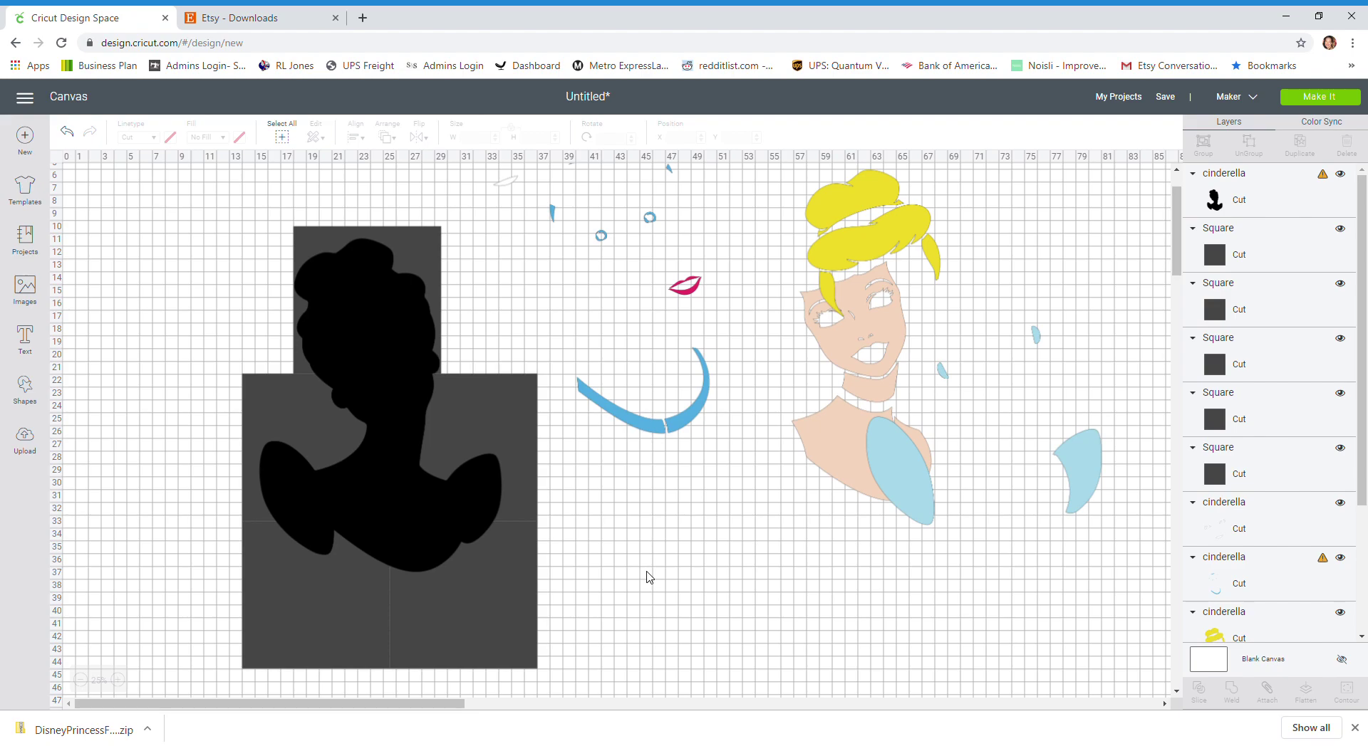
{"action": "left_click", "coordinate": [364, 366]}
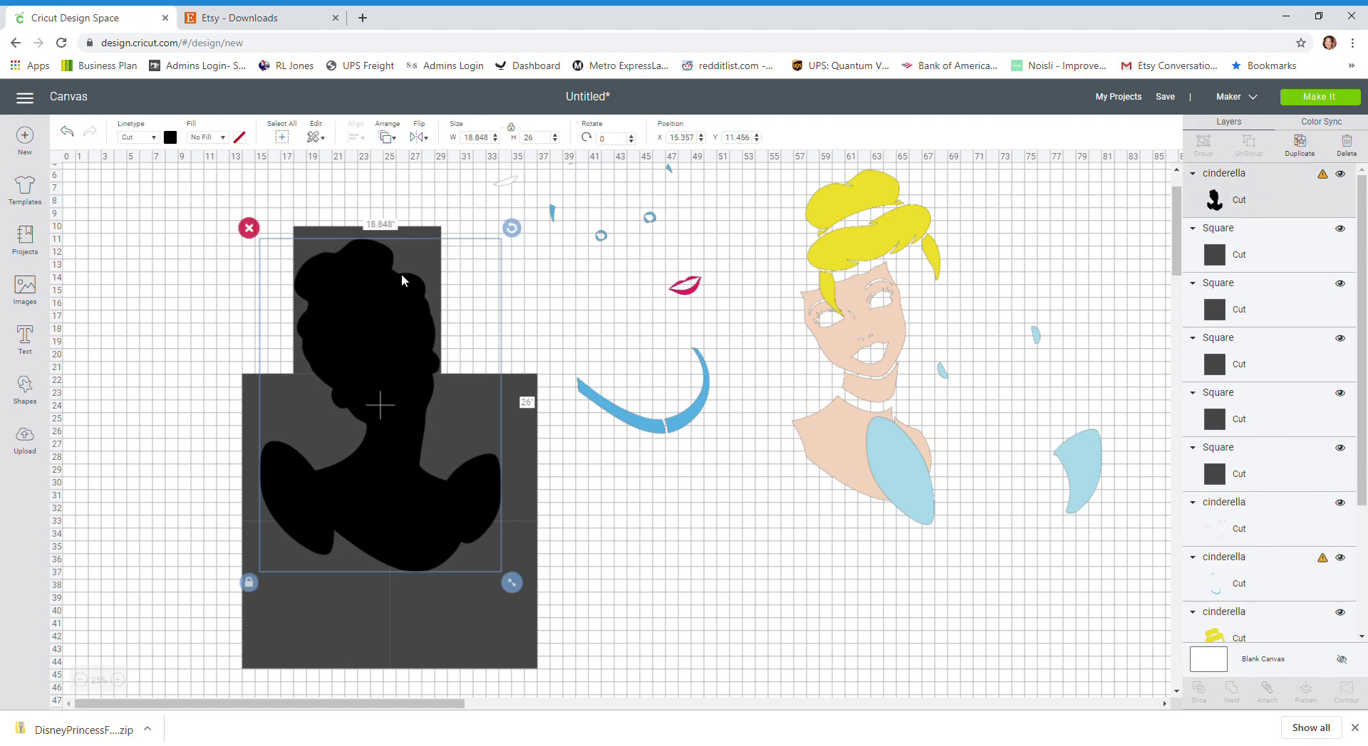
{"action": "left_click", "coordinate": [191, 288]}
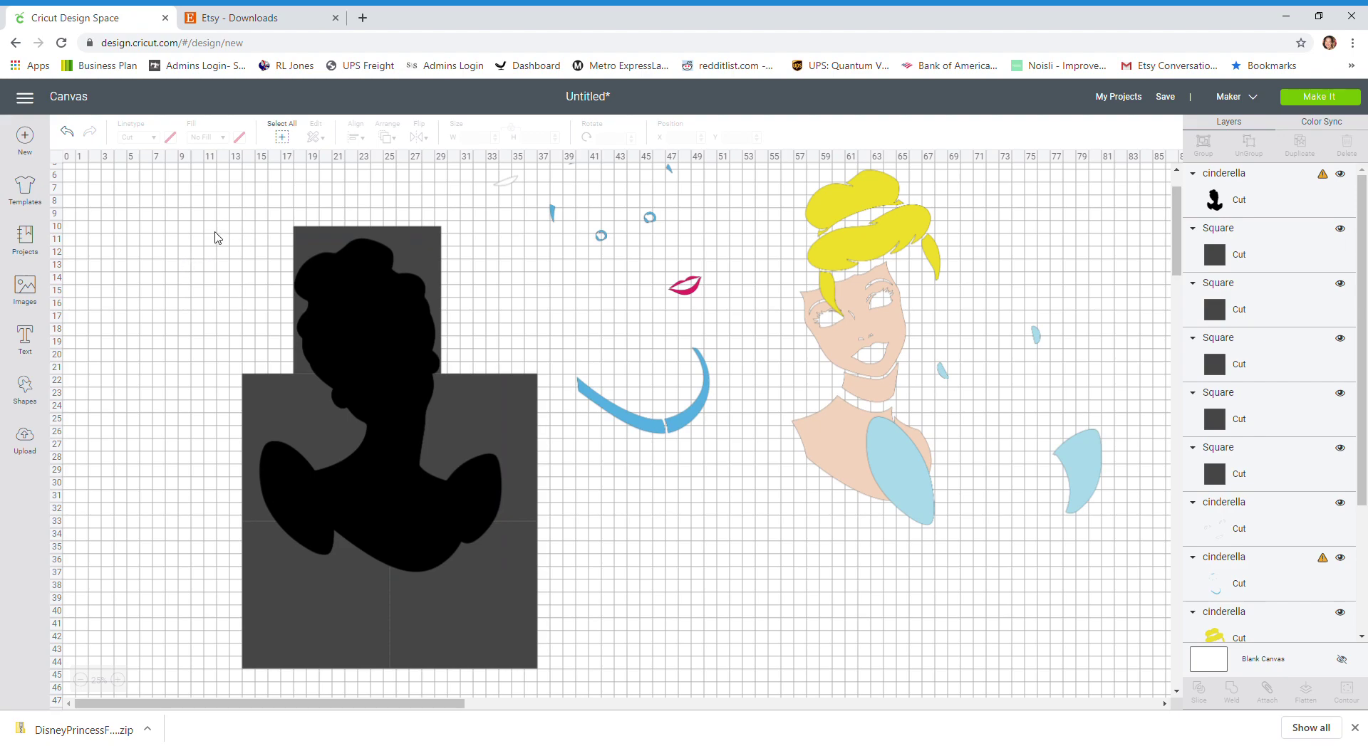
Step: Slice the silhouette with the square over the head and move the cut black head piece clear of the squares
{"action": "left_click_drag", "start_coordinate": [192, 242], "coordinate": [354, 272]}
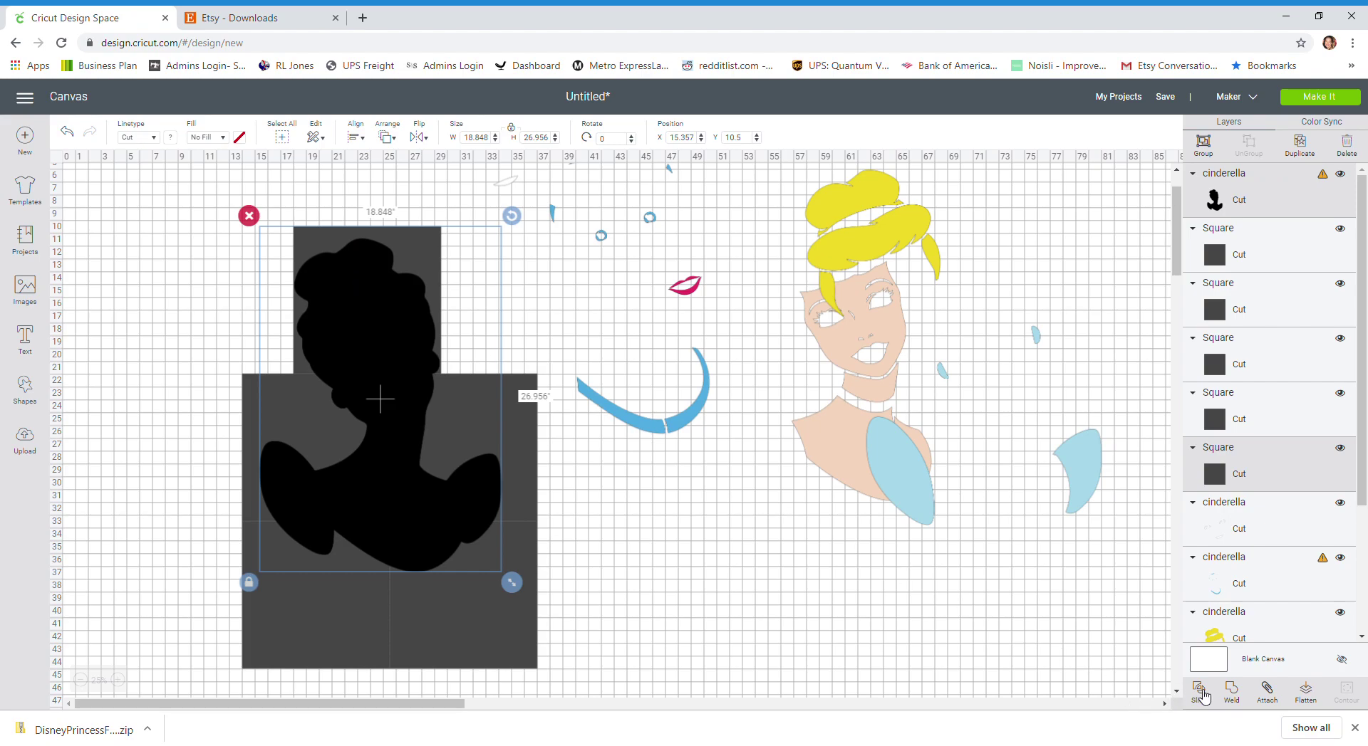
{"action": "left_click", "coordinate": [1200, 693]}
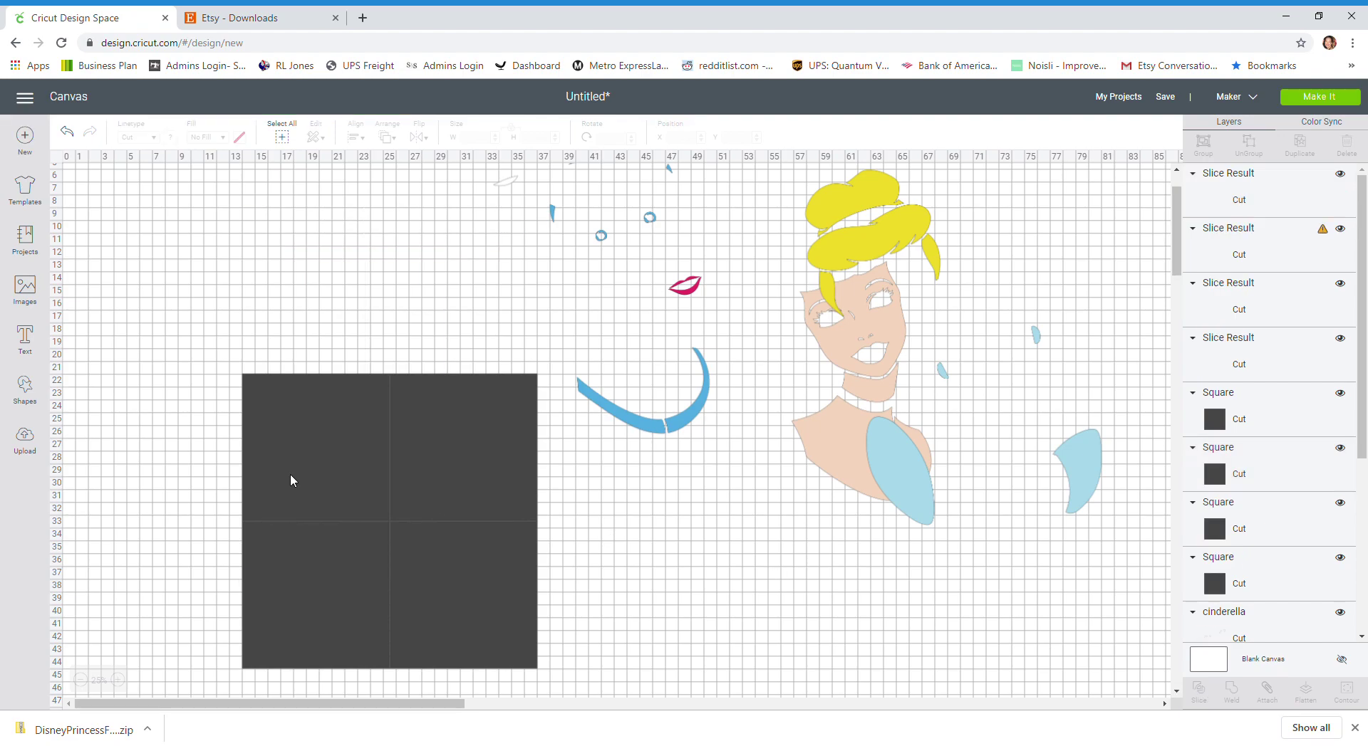
{"action": "left_click_drag", "start_coordinate": [339, 322], "coordinate": [725, 626]}
{"action": "scroll", "coordinate": [604, 594], "scroll_direction": "down", "scroll_amount": 2}
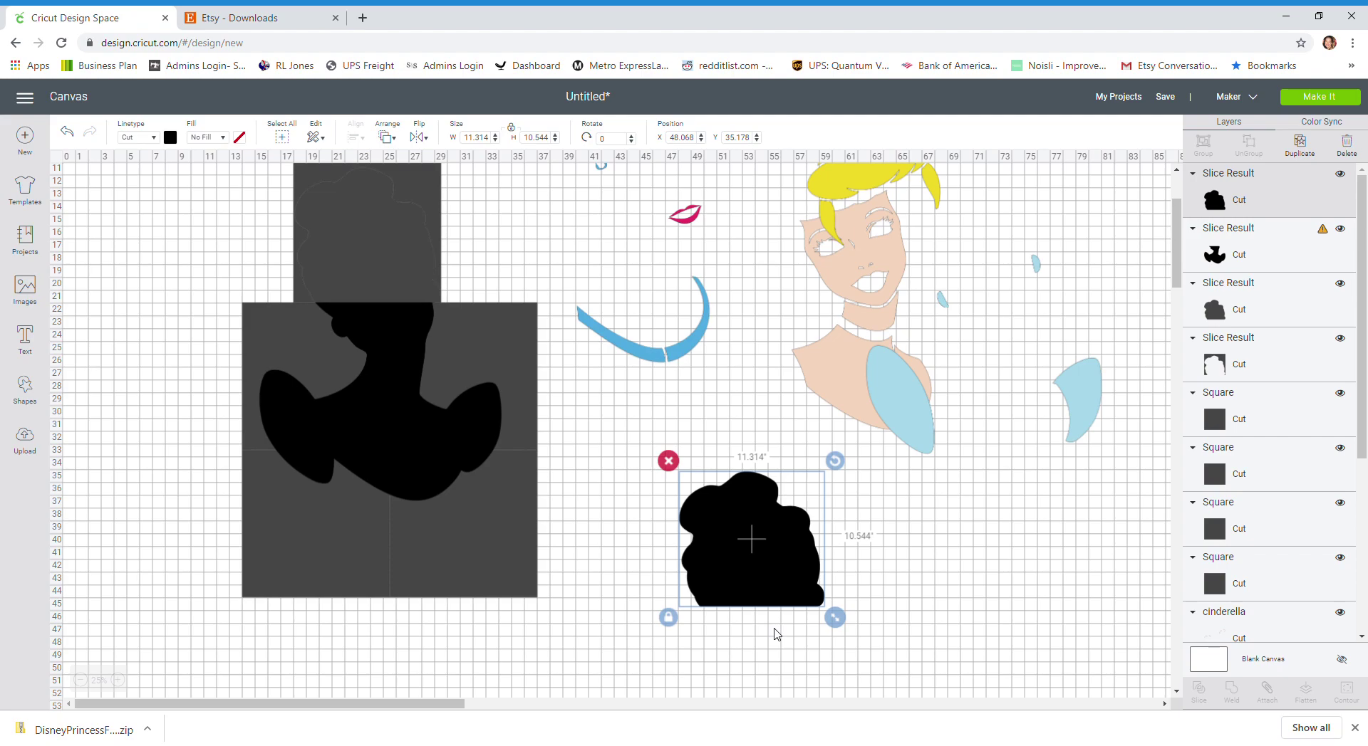
Step: Try to slice the remaining silhouette with the upper-left of the four body squares, and undo the slice
{"action": "left_click_drag", "start_coordinate": [179, 348], "coordinate": [345, 406]}
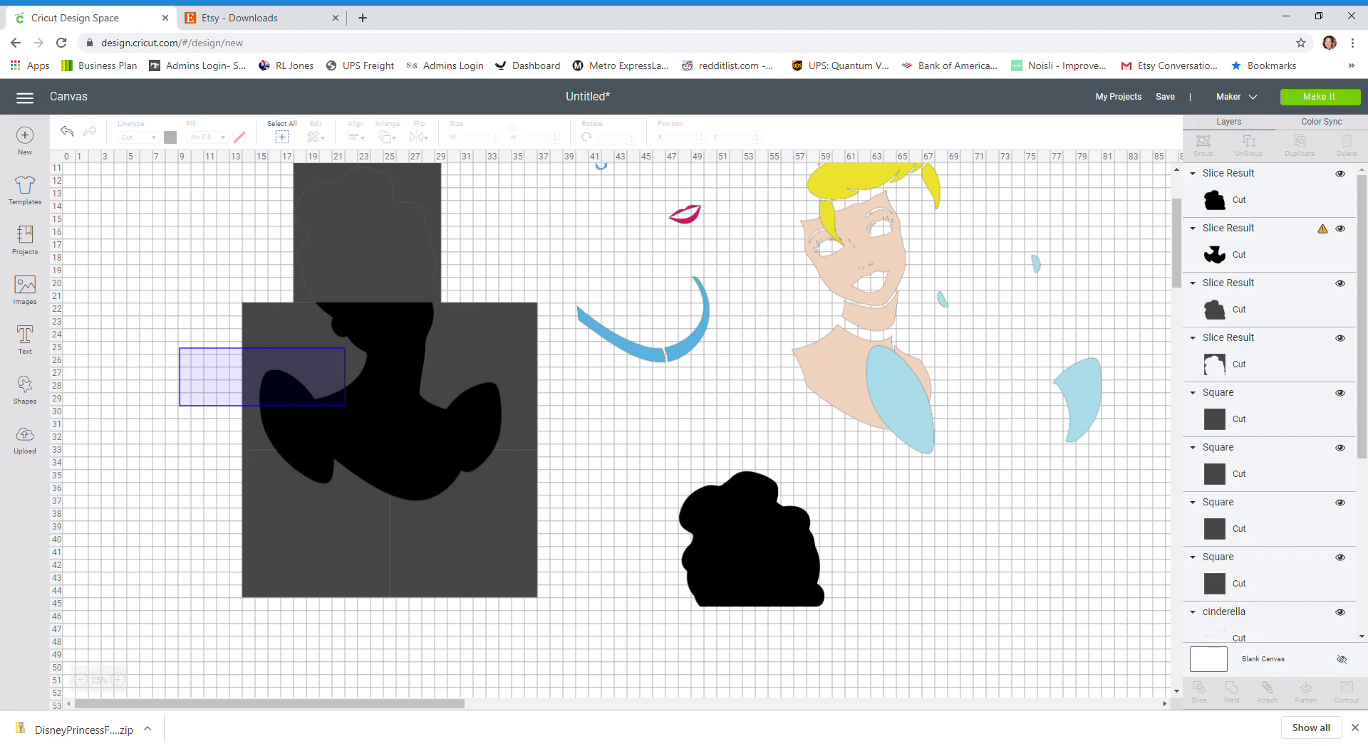
{"action": "left_click_drag", "start_coordinate": [345, 406], "coordinate": [346, 406]}
{"action": "left_click", "coordinate": [1199, 690]}
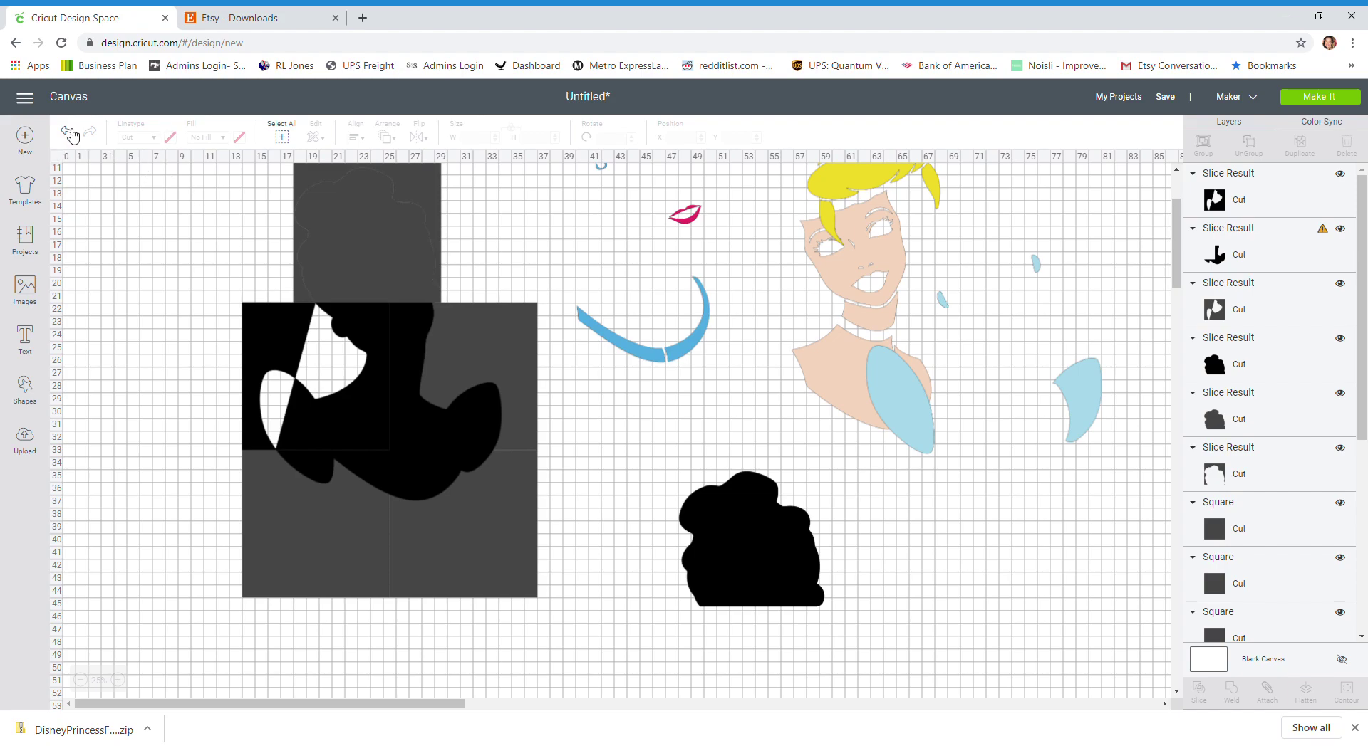
{"action": "left_click", "coordinate": [71, 133]}
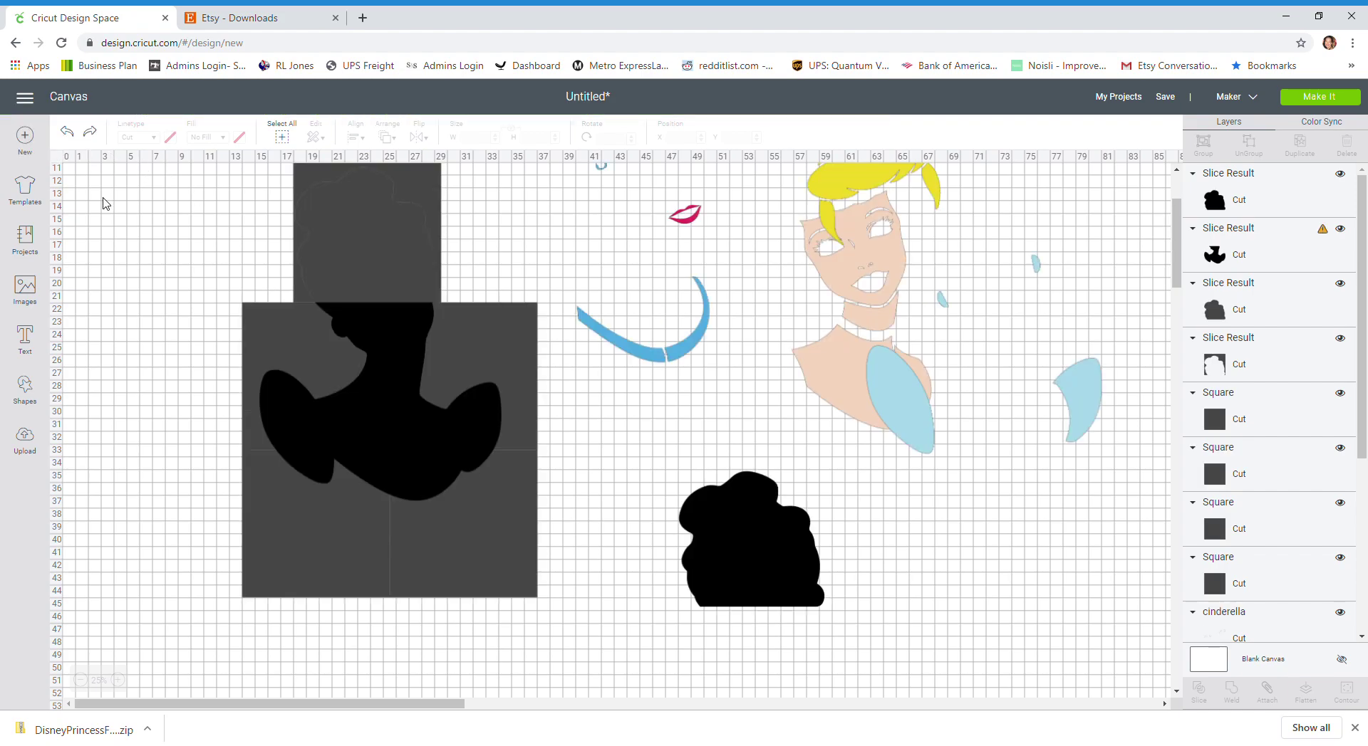
Step: Slice the silhouette with the lower-left body square and move the cut black piece well below the head piece
{"action": "left_click_drag", "start_coordinate": [194, 487], "coordinate": [333, 478]}
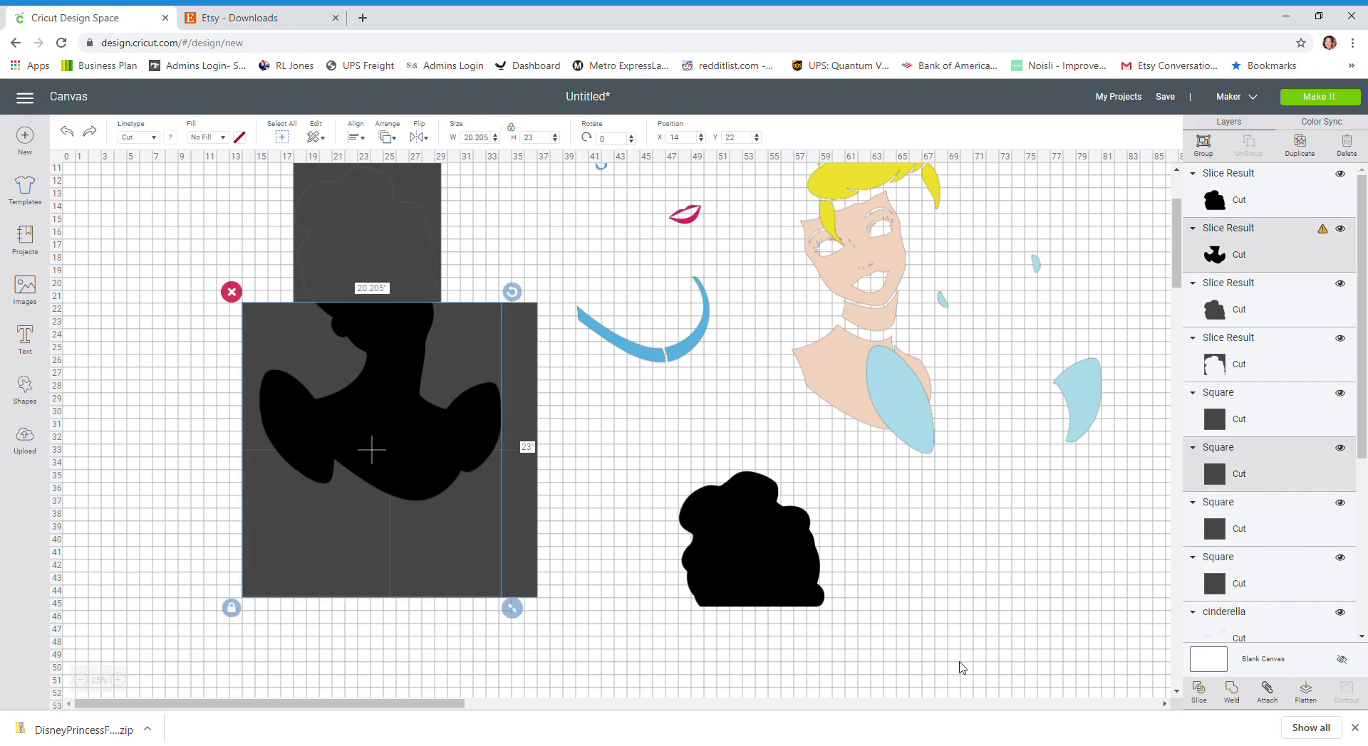
{"action": "left_click", "coordinate": [1199, 689]}
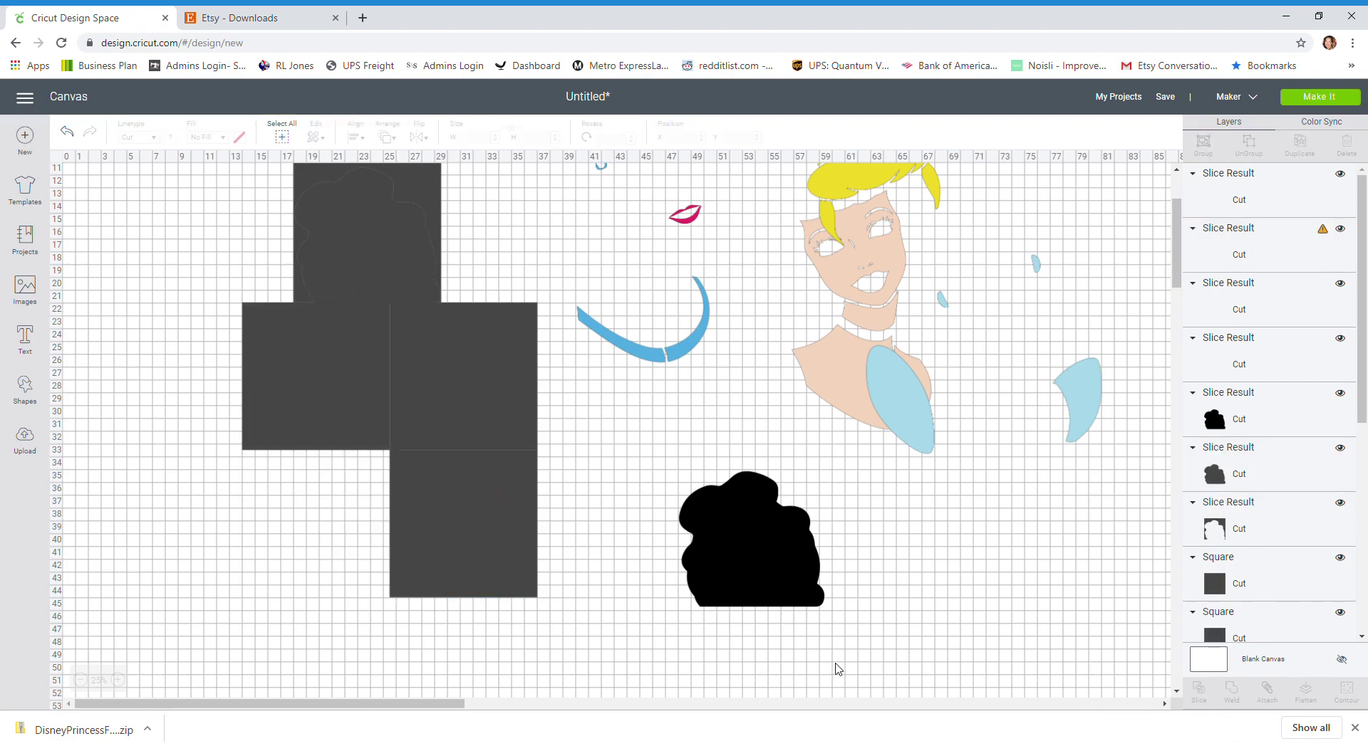
{"action": "left_click_drag", "start_coordinate": [307, 463], "coordinate": [648, 662]}
{"action": "scroll", "coordinate": [648, 641], "scroll_direction": "down", "scroll_amount": 1}
{"action": "scroll", "coordinate": [650, 631], "scroll_direction": "down", "scroll_amount": 3}
{"action": "left_click_drag", "start_coordinate": [664, 533], "coordinate": [659, 649]}
{"action": "left_click", "coordinate": [105, 331]}
Step: Slice the silhouette with the upper-left body square and place the cut black shoulder piece directly under the head piece
{"action": "scroll", "coordinate": [139, 319], "scroll_direction": "up", "scroll_amount": 2}
{"action": "left_click_drag", "start_coordinate": [146, 325], "coordinate": [544, 351]}
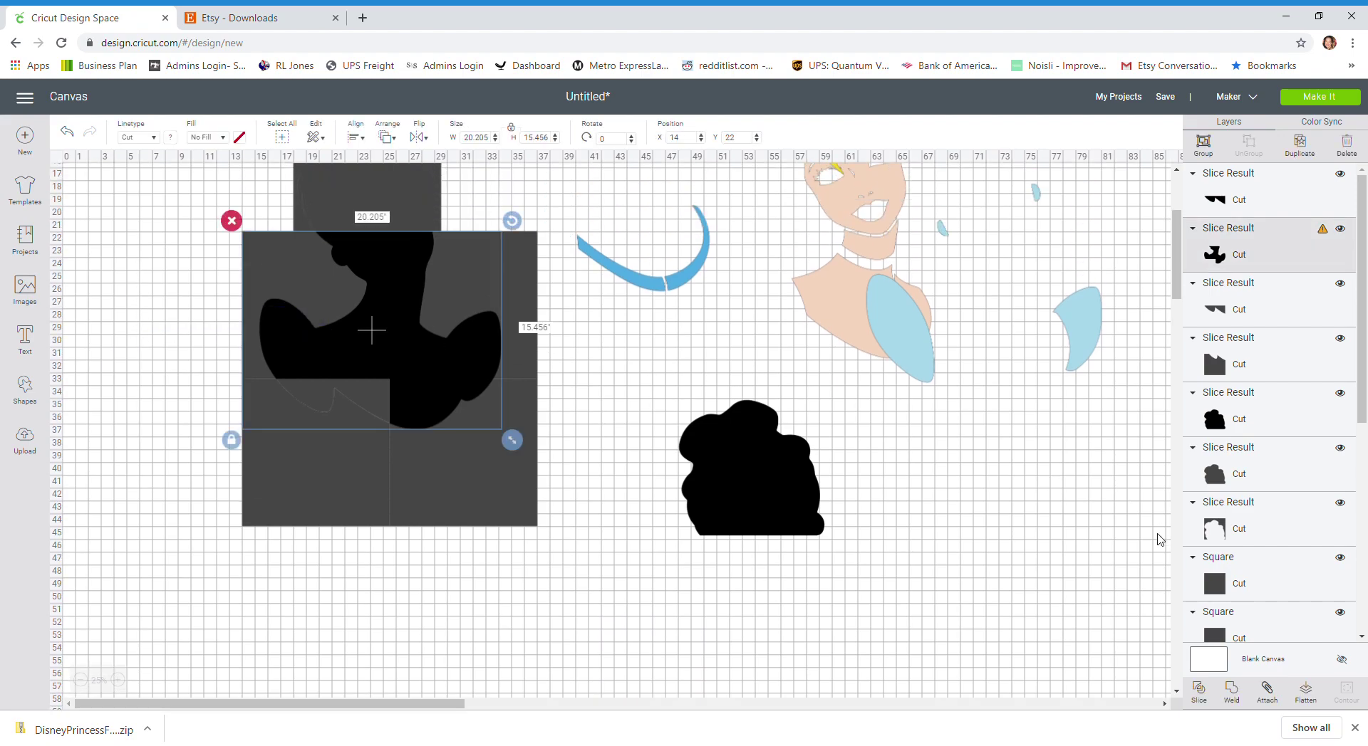
{"action": "left_click", "coordinate": [1202, 696]}
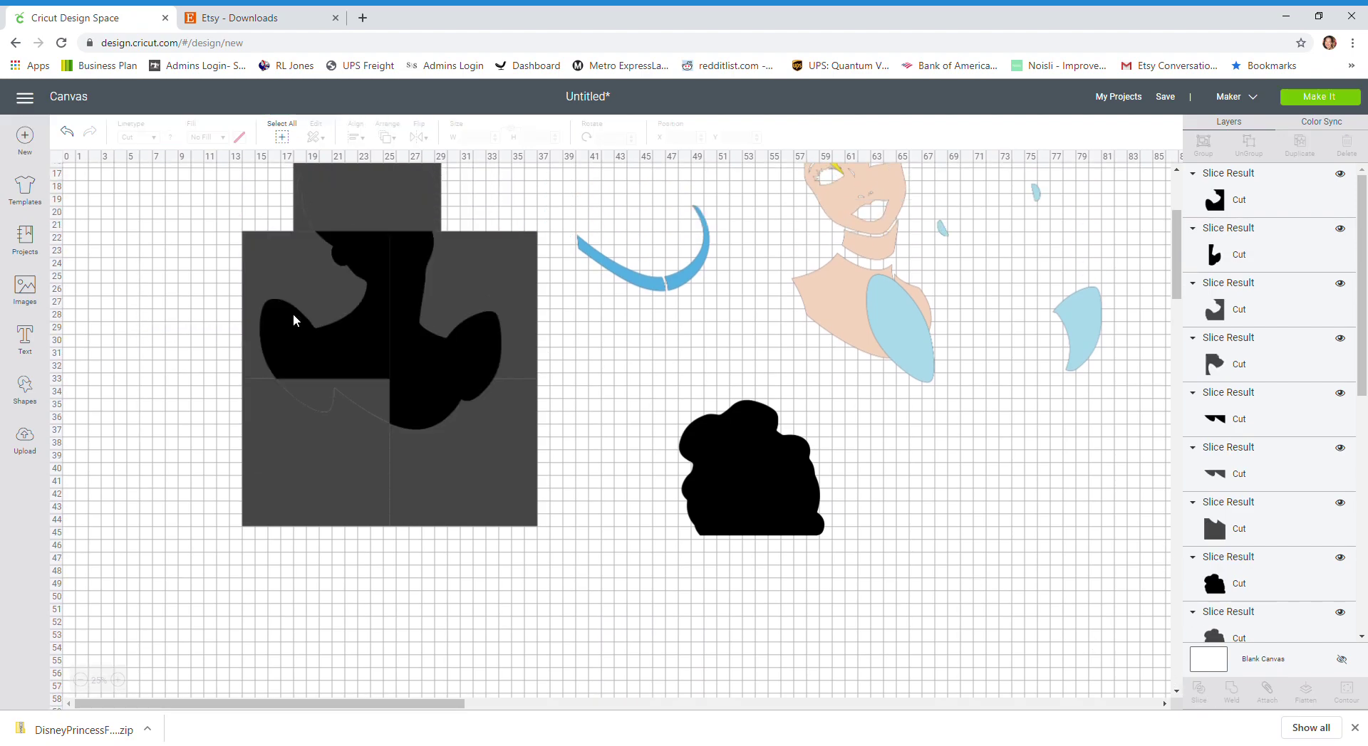
{"action": "left_click_drag", "start_coordinate": [299, 339], "coordinate": [683, 648]}
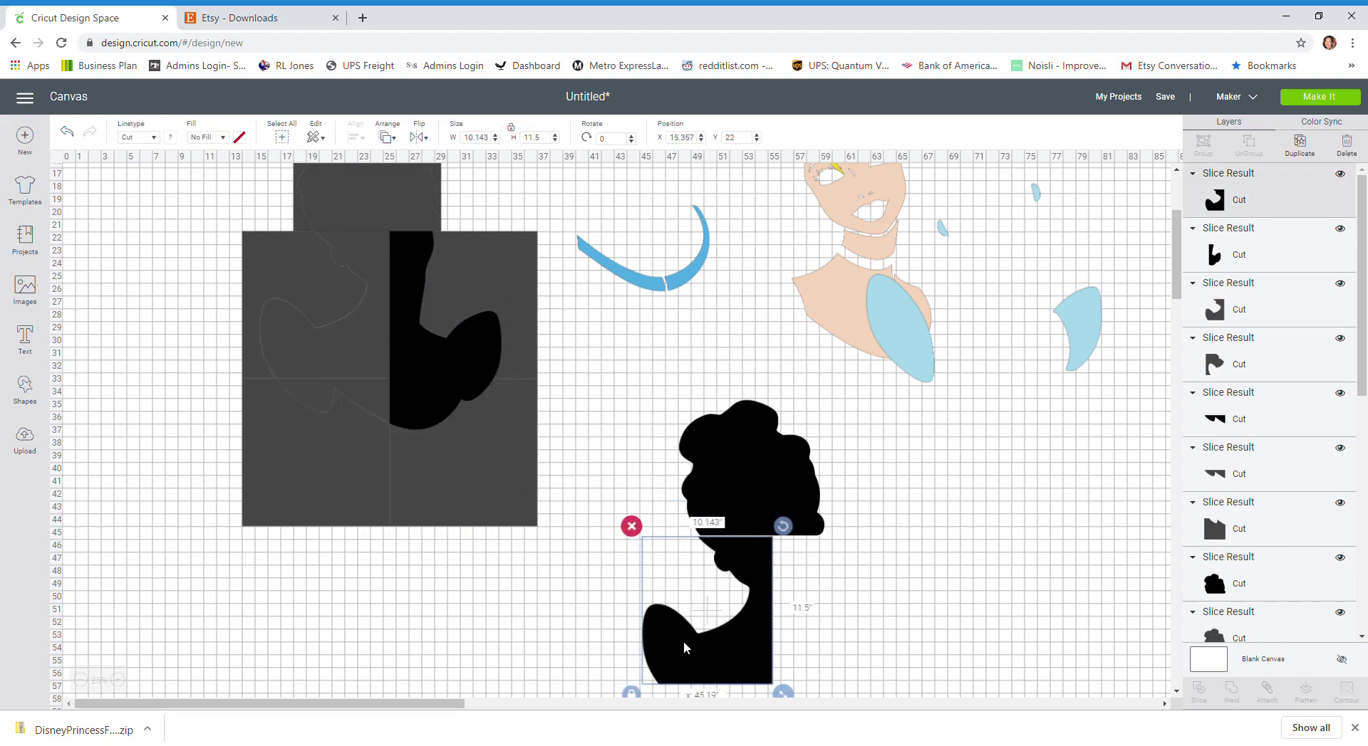
Step: Line up the black lower-left piece just beneath the left shoulder piece
{"action": "scroll", "coordinate": [684, 641], "scroll_direction": "down", "scroll_amount": 5}
{"action": "left_click", "coordinate": [720, 577]}
{"action": "left_click_drag", "start_coordinate": [754, 576], "coordinate": [784, 563]}
Step: Slice the silhouette with the lower-right body square and move the cut black piece beside the lower-left piece
{"action": "scroll", "coordinate": [577, 539], "scroll_direction": "up", "scroll_amount": 5}
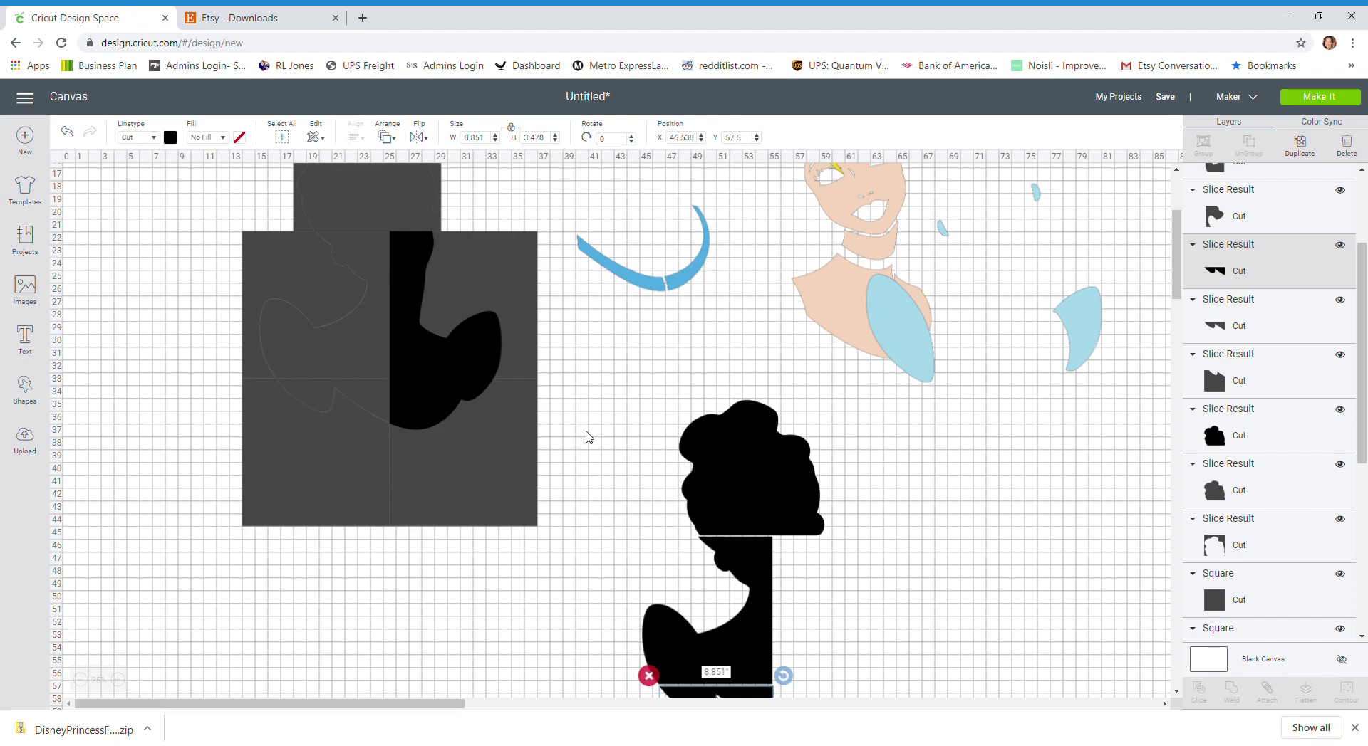
{"action": "left_click_drag", "start_coordinate": [578, 399], "coordinate": [442, 428]}
{"action": "left_click", "coordinate": [1201, 693]}
{"action": "left_click_drag", "start_coordinate": [399, 413], "coordinate": [847, 707]}
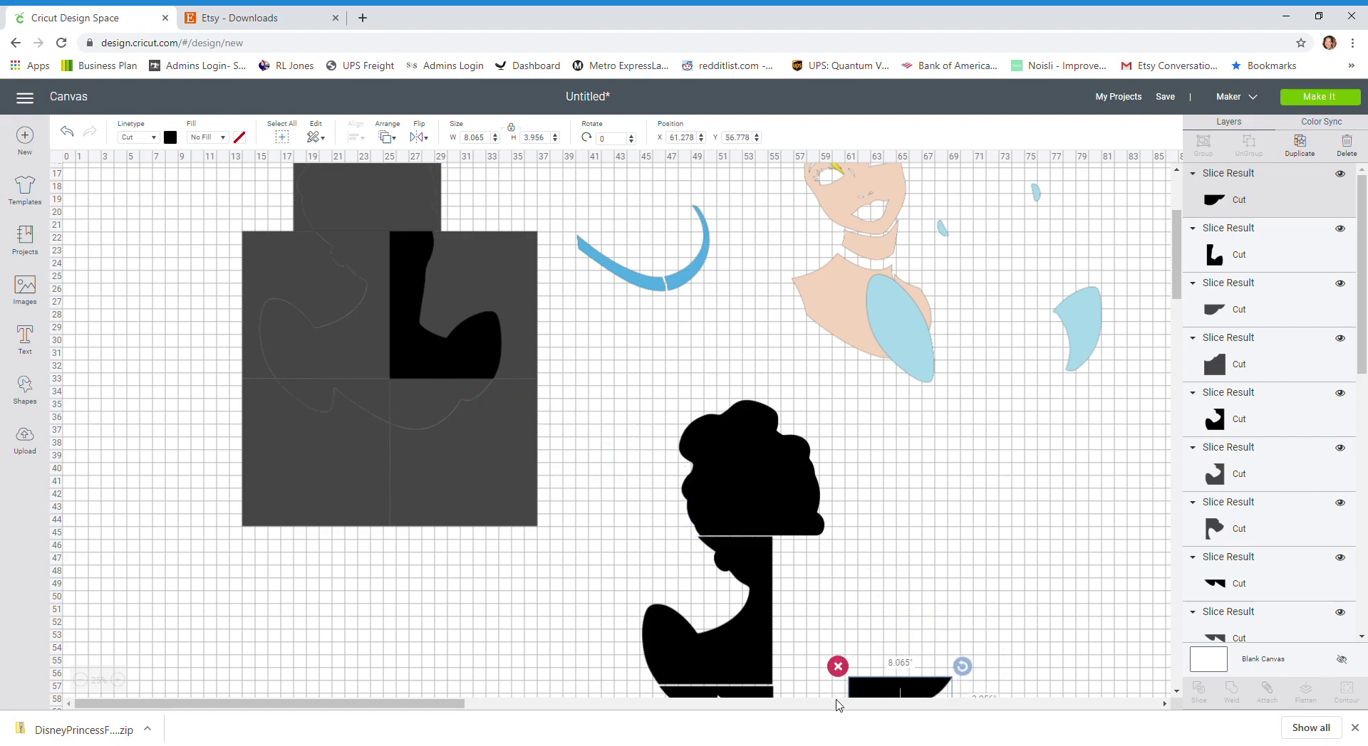
Step: Place the remaining right shoulder piece under the head and fit the lower-right piece beneath it to reassemble the silhouette
{"action": "left_click_drag", "start_coordinate": [480, 365], "coordinate": [872, 652]}
{"action": "scroll", "coordinate": [872, 652], "scroll_direction": "down", "scroll_amount": 3}
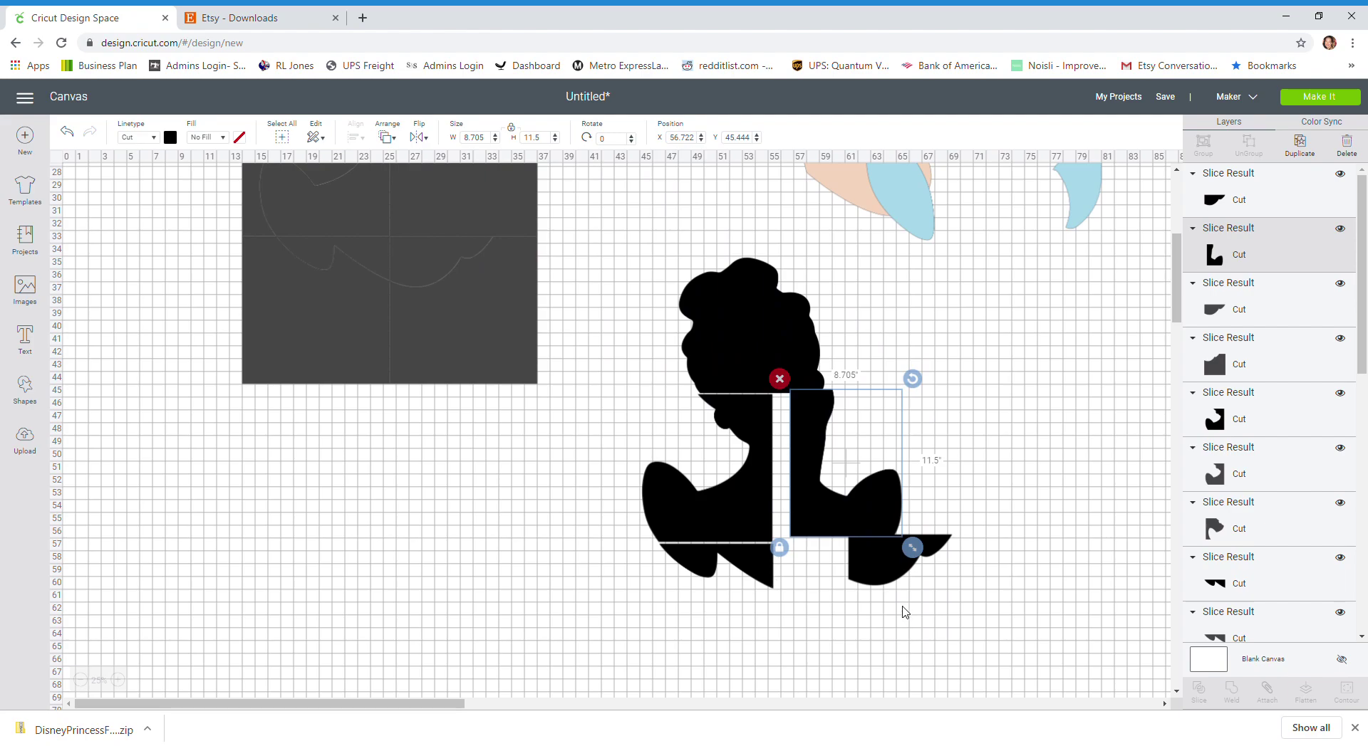
{"action": "left_click_drag", "start_coordinate": [889, 567], "coordinate": [837, 574]}
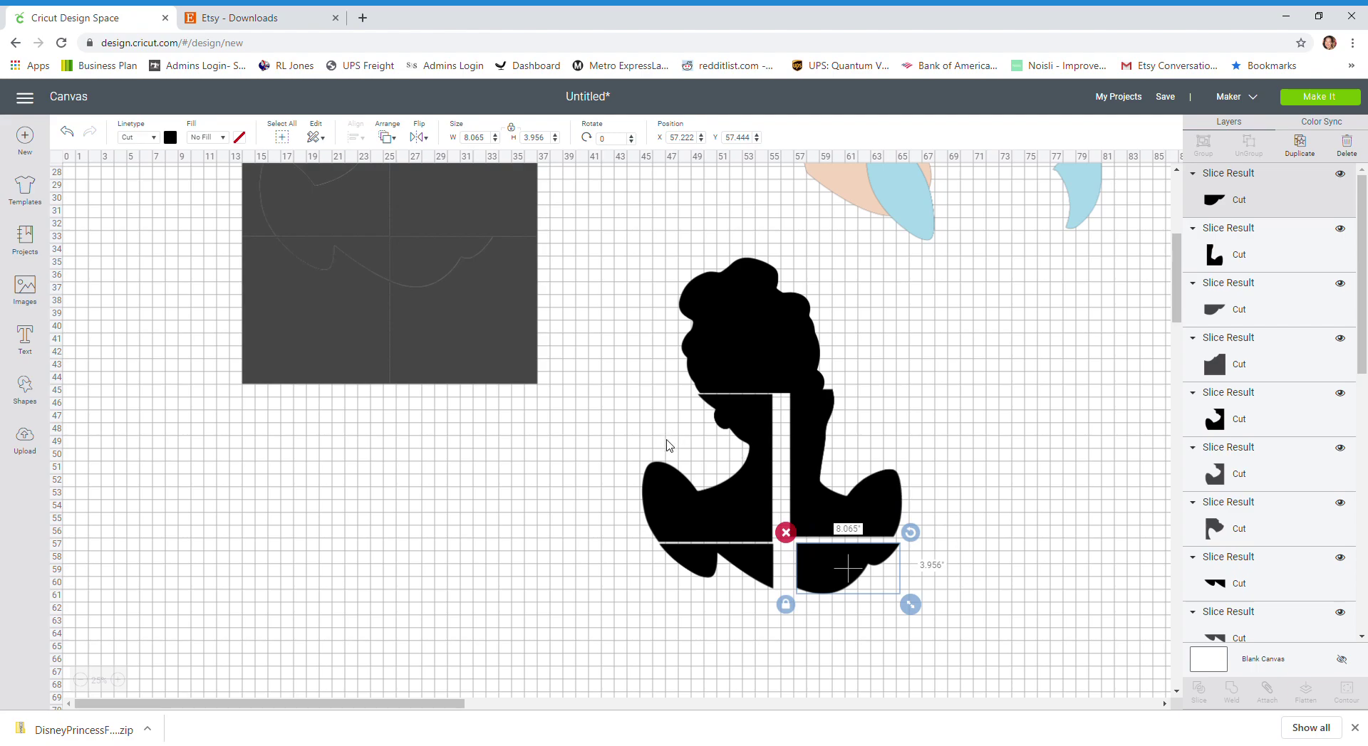
Step: Select all the leftover dark gray squares and slice results and delete them
{"action": "scroll", "coordinate": [668, 445], "scroll_direction": "up", "scroll_amount": 3}
{"action": "scroll", "coordinate": [668, 445], "scroll_direction": "up", "scroll_amount": 1}
{"action": "left_click_drag", "start_coordinate": [163, 213], "coordinate": [517, 583]}
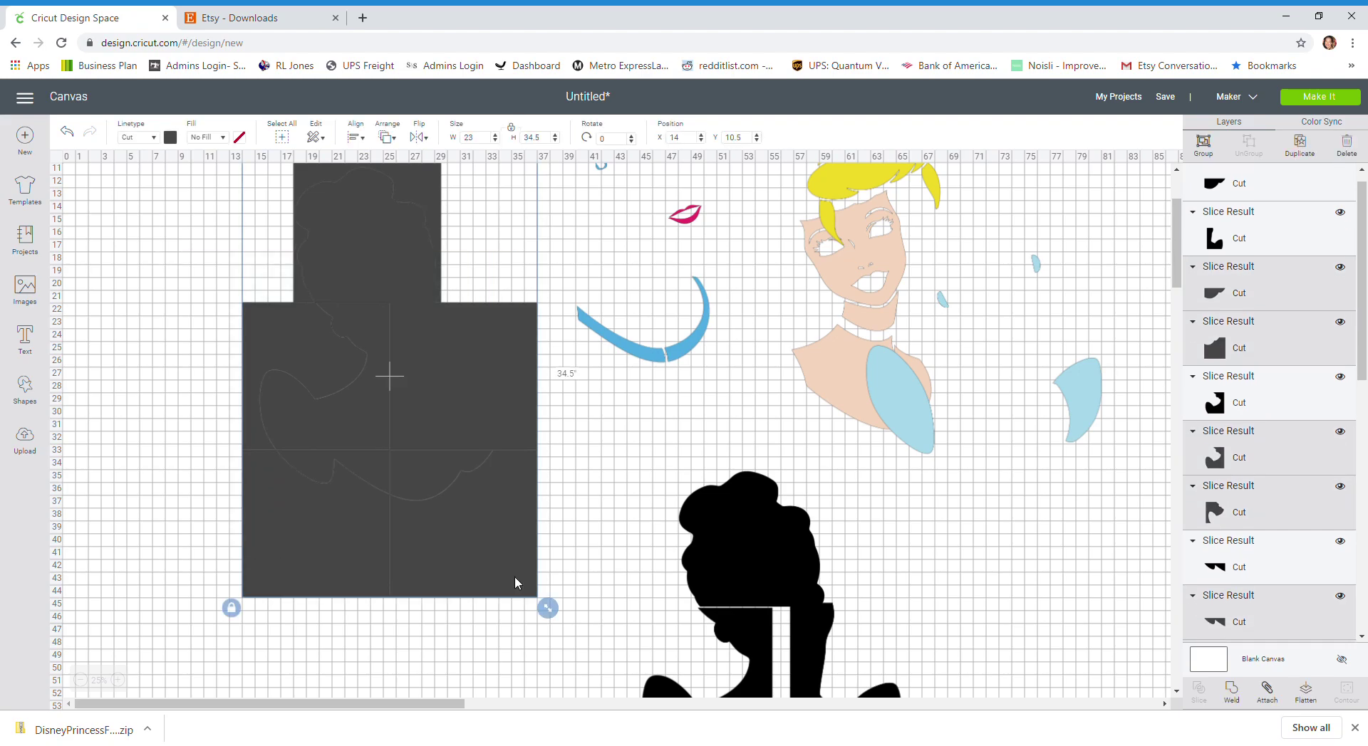
{"action": "key", "text": "Delete"}
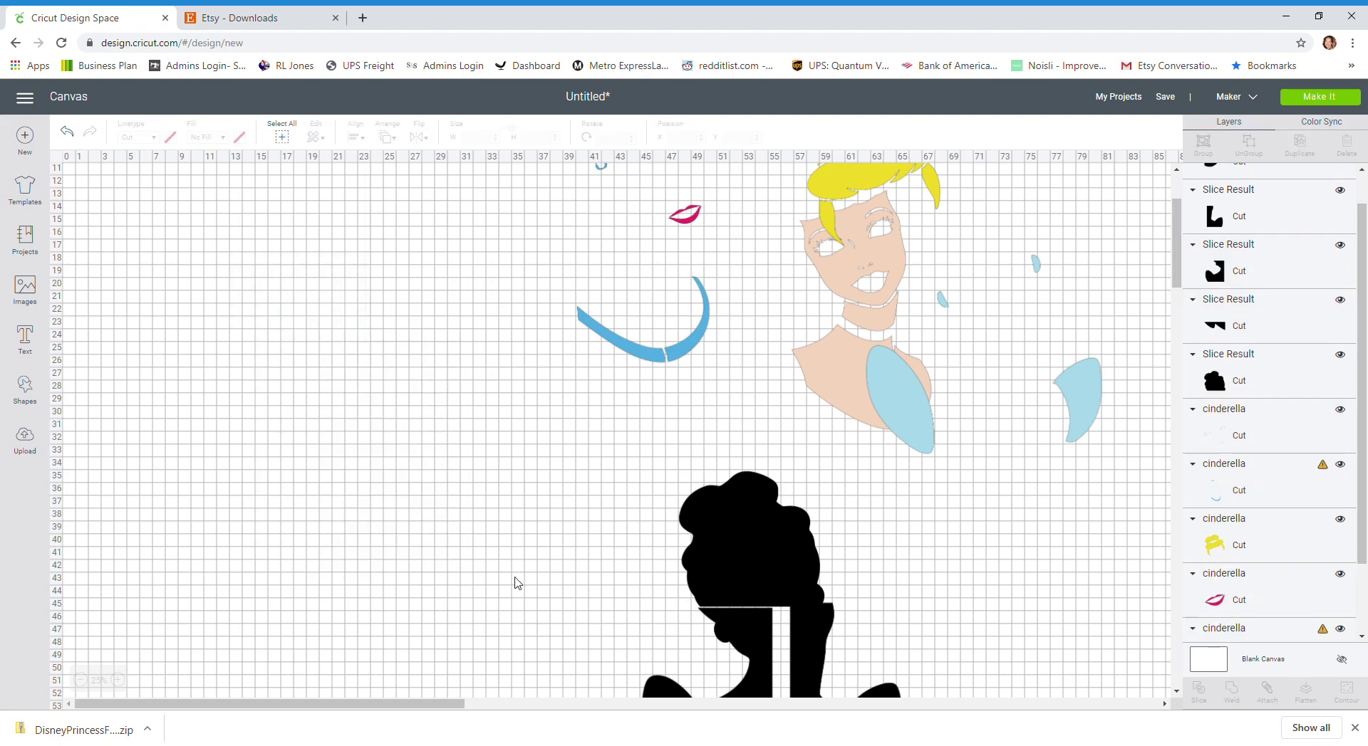
Step: Move the skin-colored face and shoulders layer to the empty left area of the canvas, about X 4.6, Y 10.8
{"action": "scroll", "coordinate": [510, 503], "scroll_direction": "up", "scroll_amount": 3}
{"action": "left_click_drag", "start_coordinate": [848, 512], "coordinate": [187, 479]}
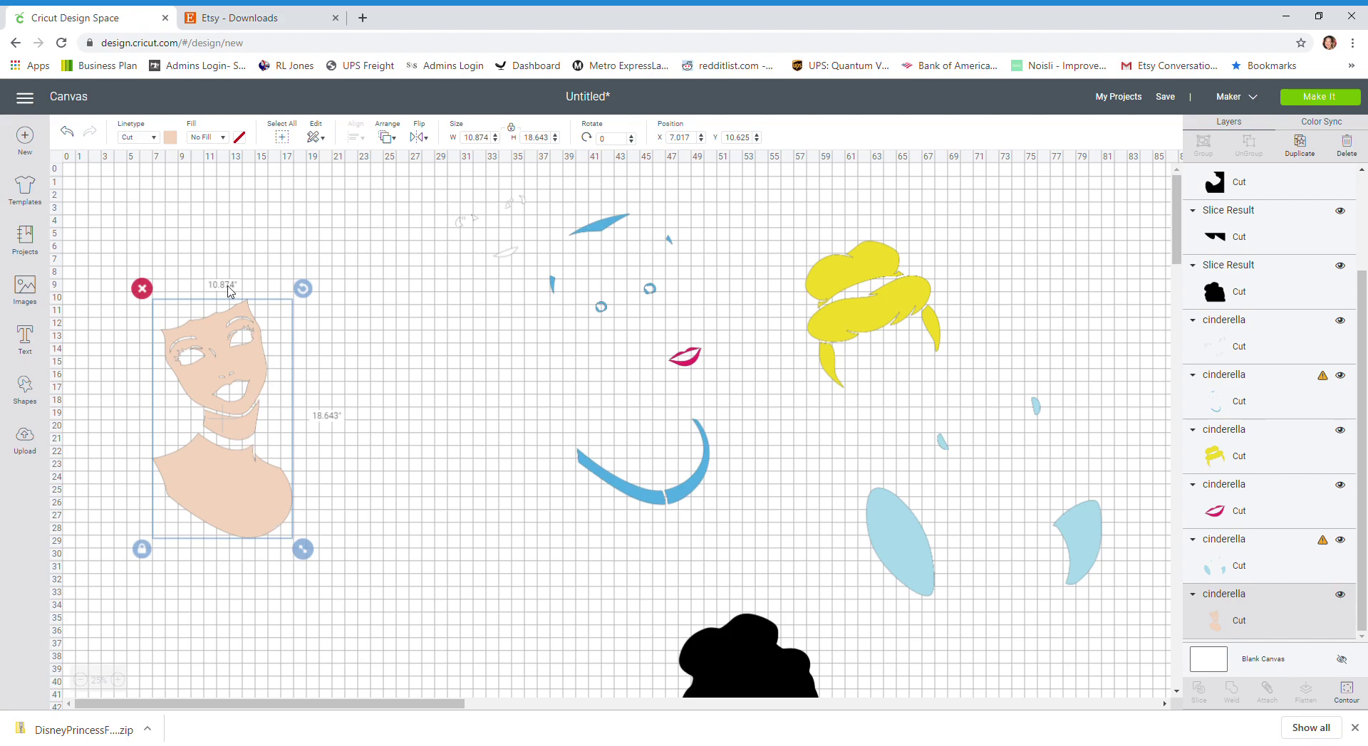
{"action": "left_click_drag", "start_coordinate": [244, 373], "coordinate": [215, 377]}
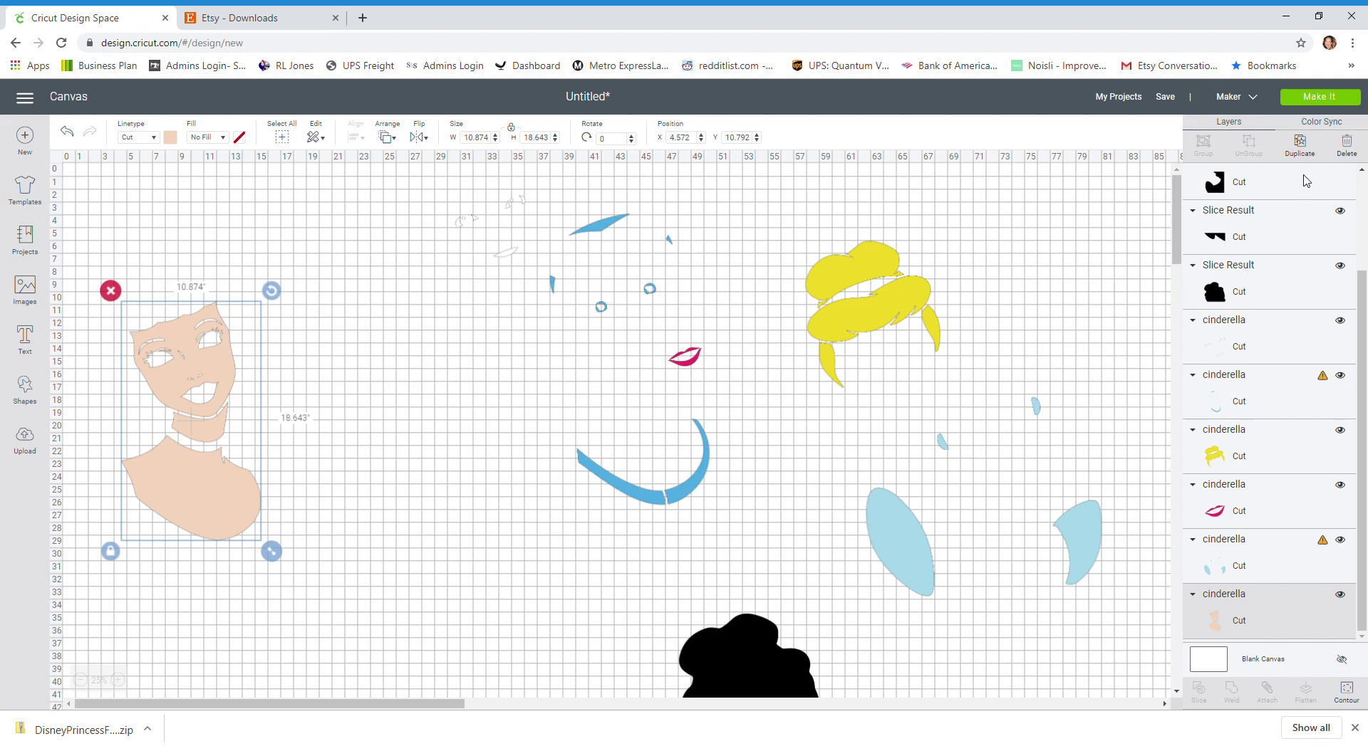
Step: Duplicate the skin-colored layer twice and move one copy to the right of the original, about X 21.4
{"action": "left_click", "coordinate": [1308, 152]}
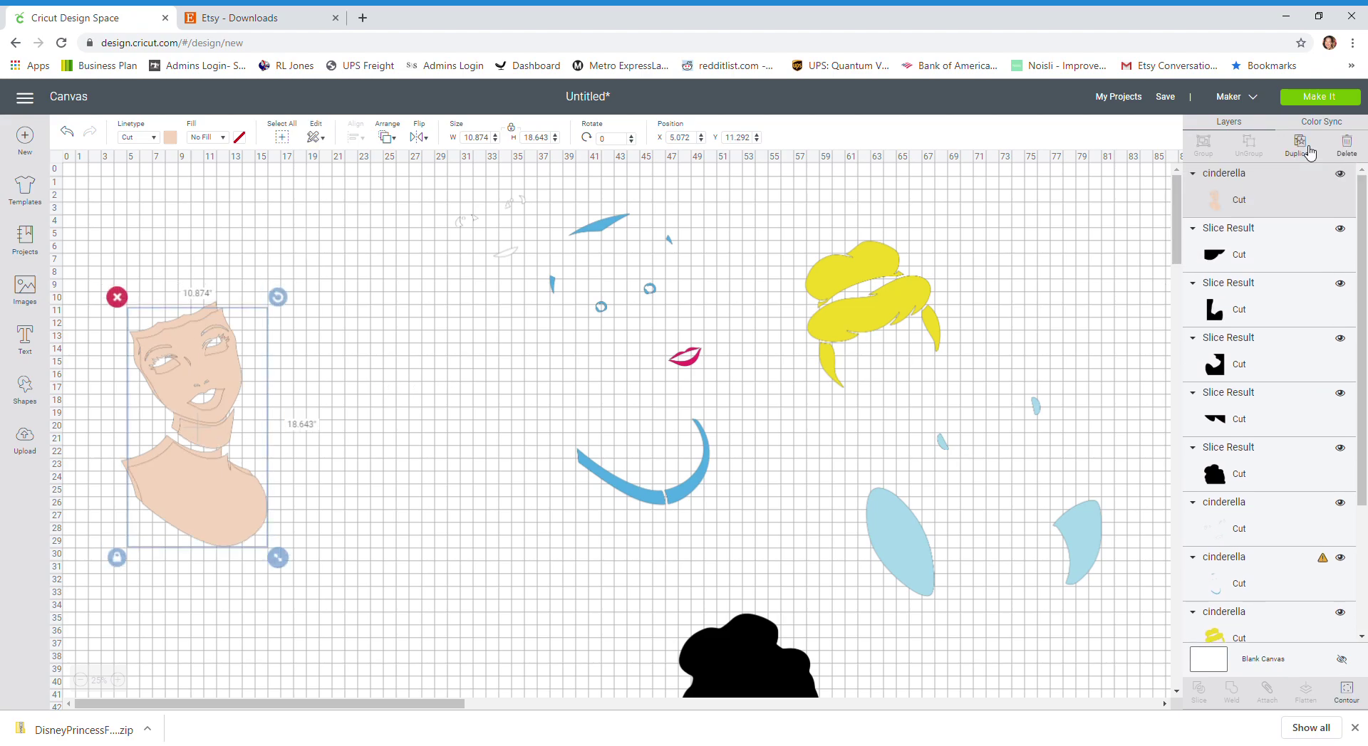
{"action": "left_click", "coordinate": [1307, 151]}
{"action": "left_click_drag", "start_coordinate": [205, 406], "coordinate": [406, 400]}
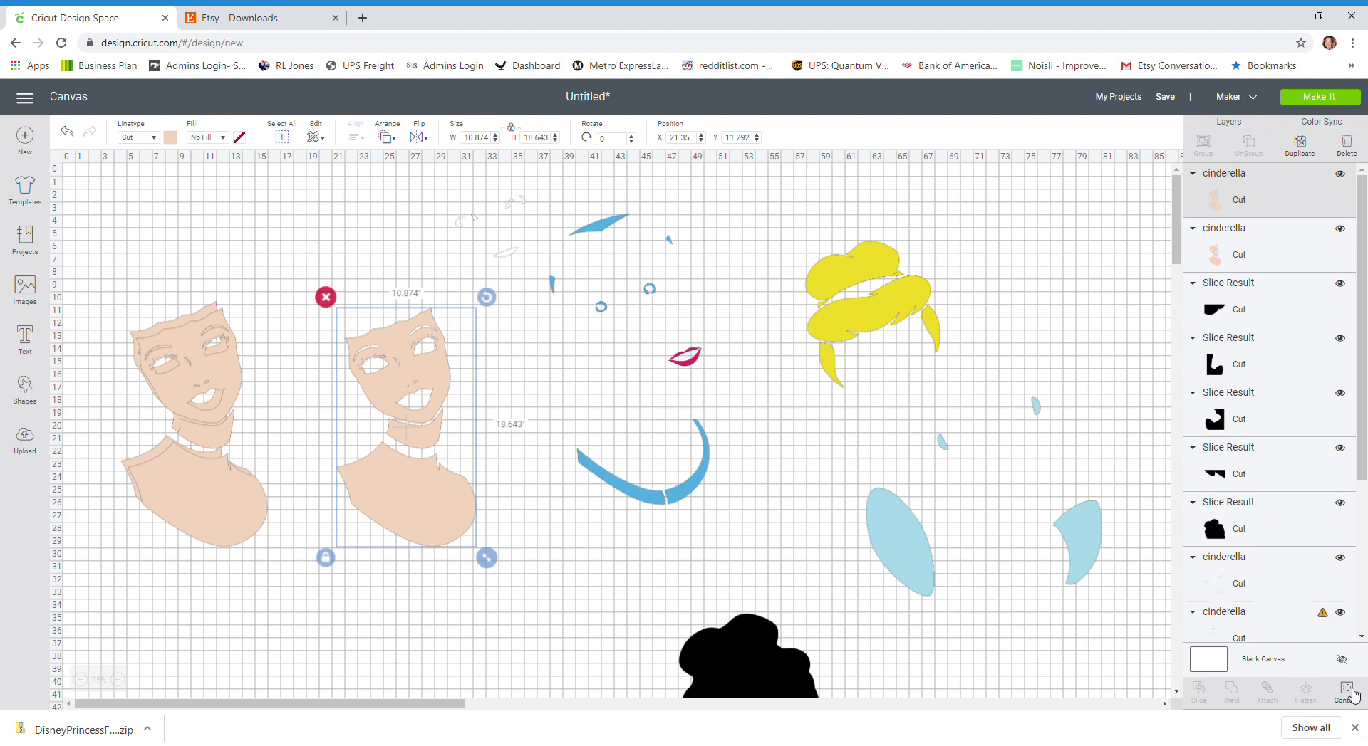
Step: Hide all contours of the moved skin copy so that only its shoulder shape is kept
{"action": "left_click", "coordinate": [1346, 692]}
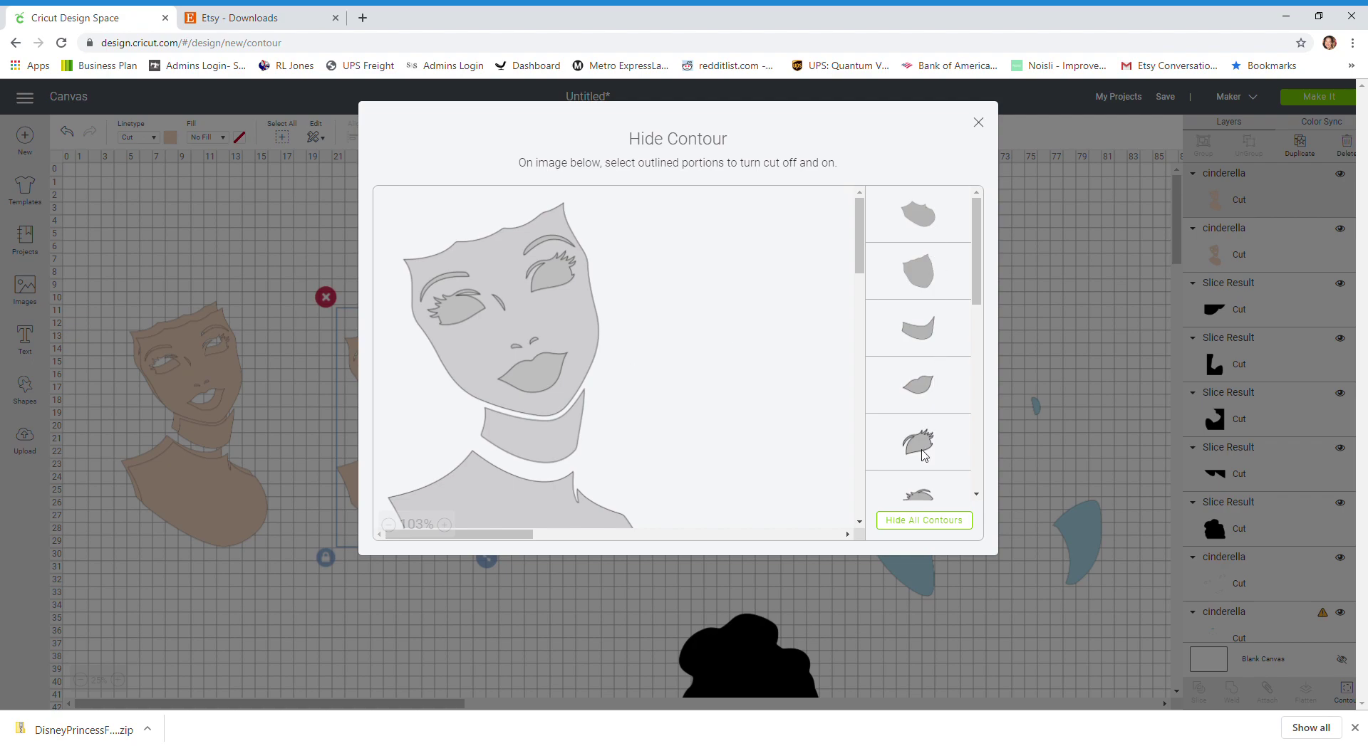
{"action": "left_click", "coordinate": [922, 521]}
{"action": "scroll", "coordinate": [795, 468], "scroll_direction": "down", "scroll_amount": 2}
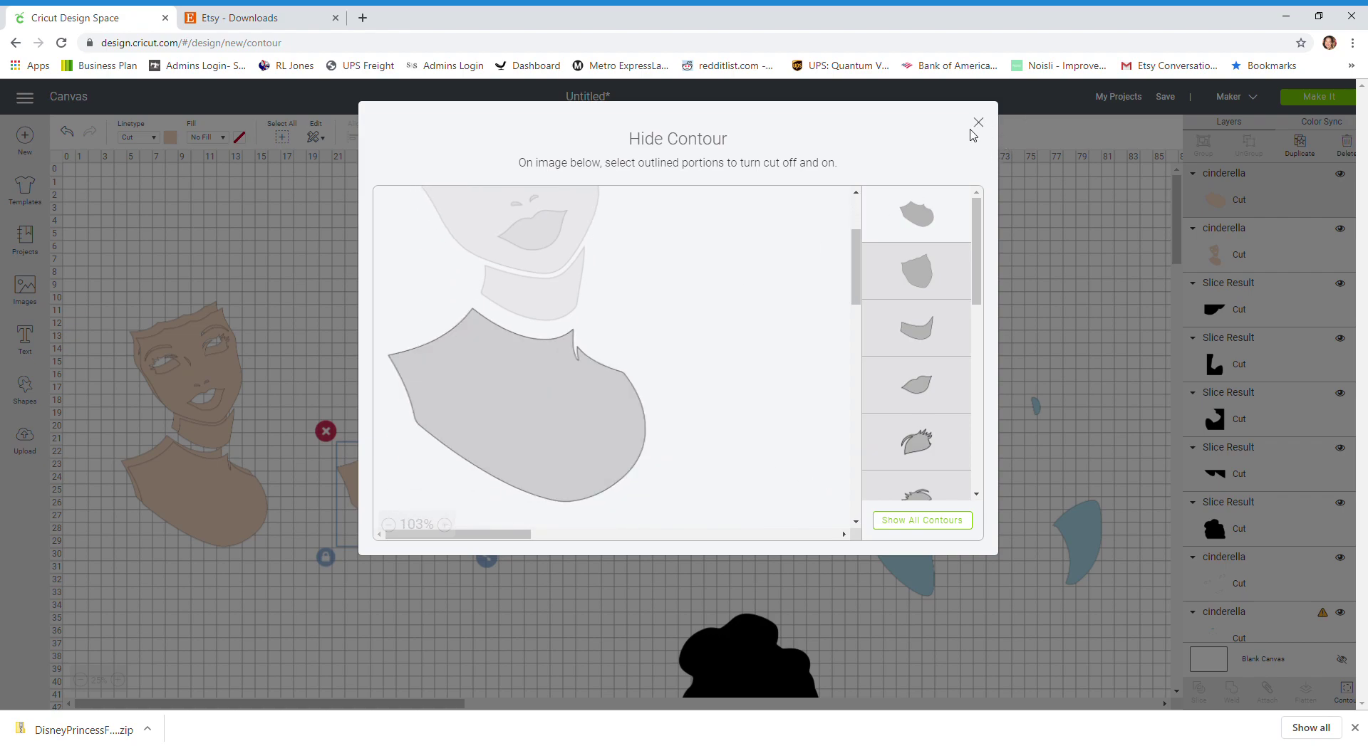
{"action": "left_click", "coordinate": [978, 123]}
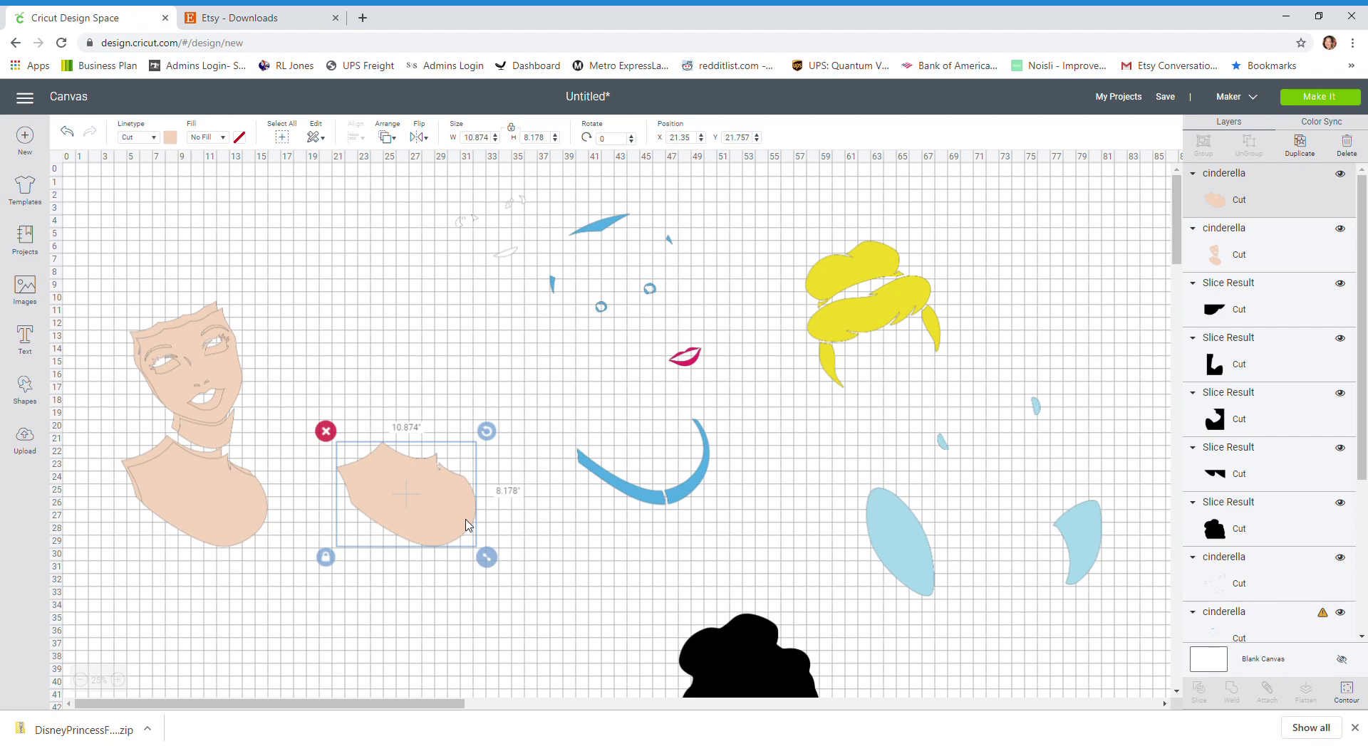
Step: Move the isolated shoulder shape down to empty canvas beside the black silhouette, about X 27.1, Y 35.5
{"action": "scroll", "coordinate": [468, 526], "scroll_direction": "down", "scroll_amount": 5}
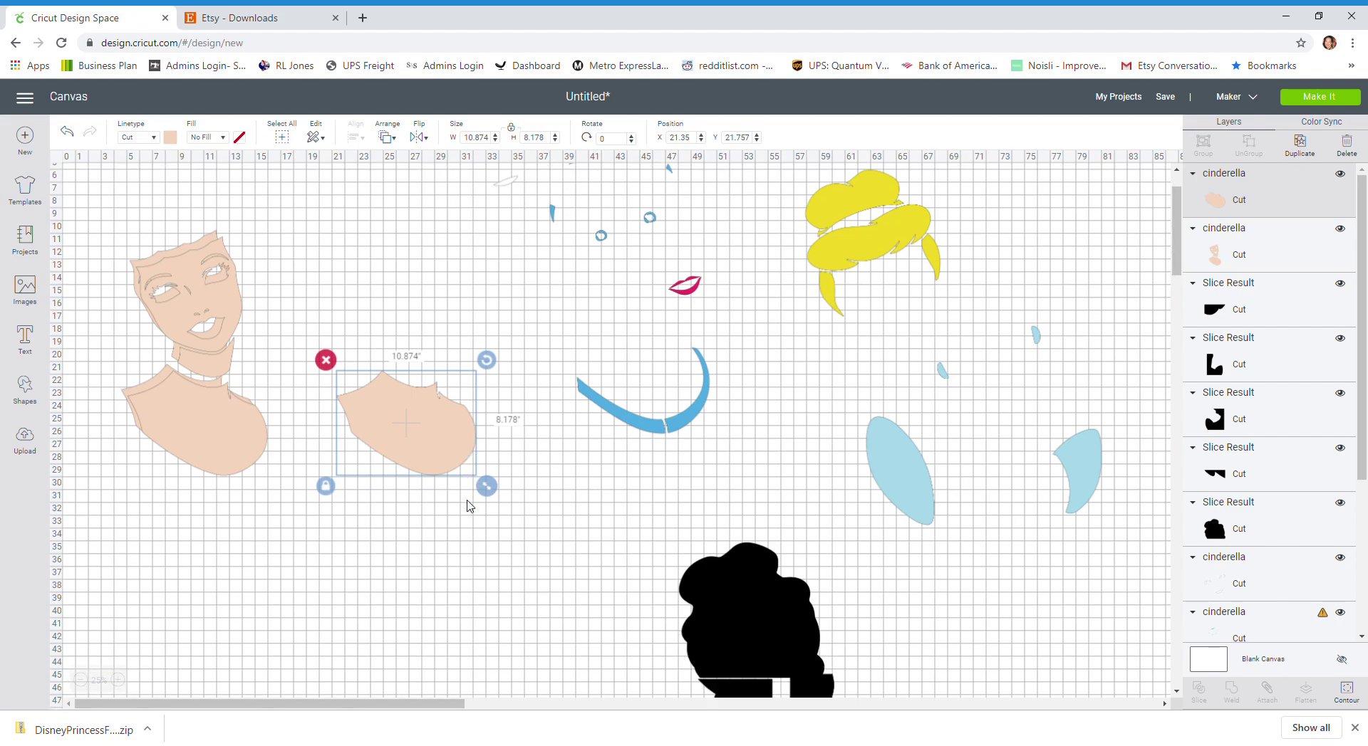
{"action": "left_click_drag", "start_coordinate": [424, 253], "coordinate": [500, 416]}
{"action": "scroll", "coordinate": [249, 366], "scroll_direction": "up", "scroll_amount": 4}
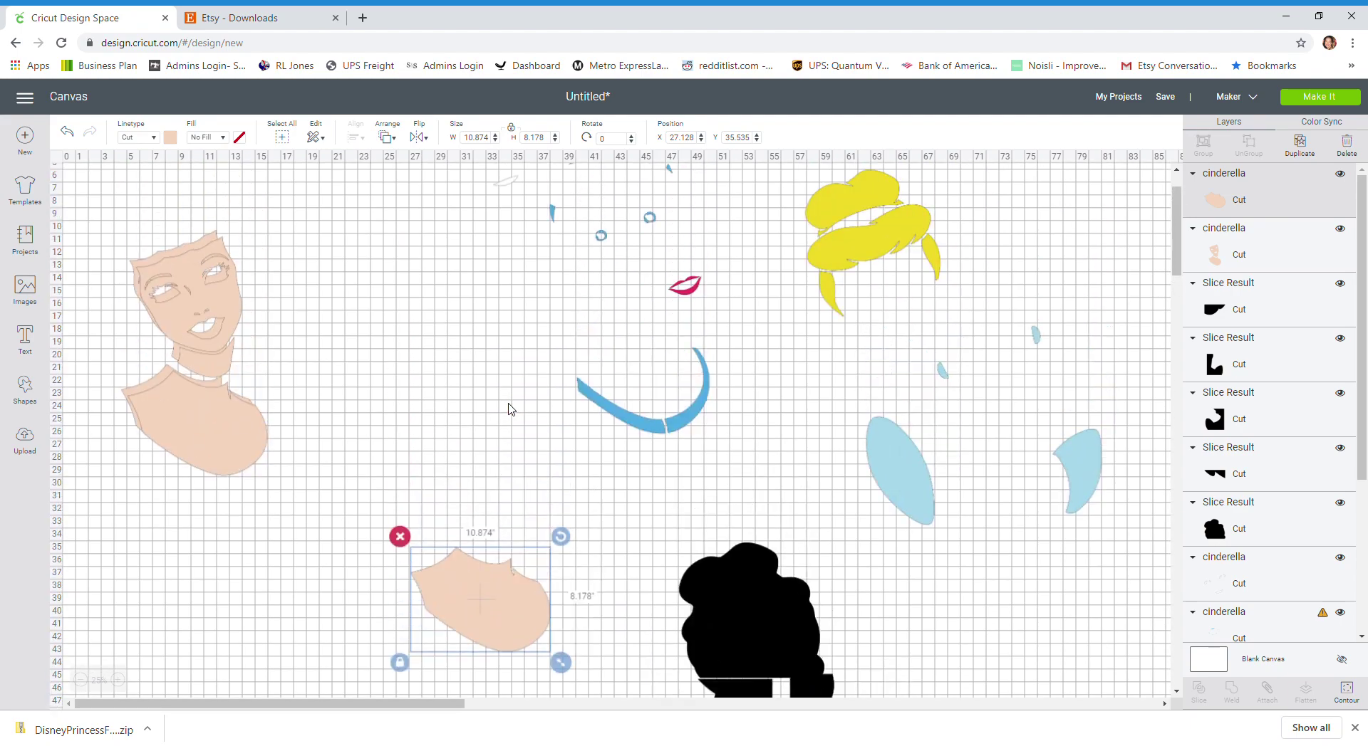
Step: Isolate the neck of the second skin-colored copy with Contour and place it just above the shoulder shape, about X 31.6, Y 32.4
{"action": "left_click_drag", "start_coordinate": [218, 367], "coordinate": [401, 363]}
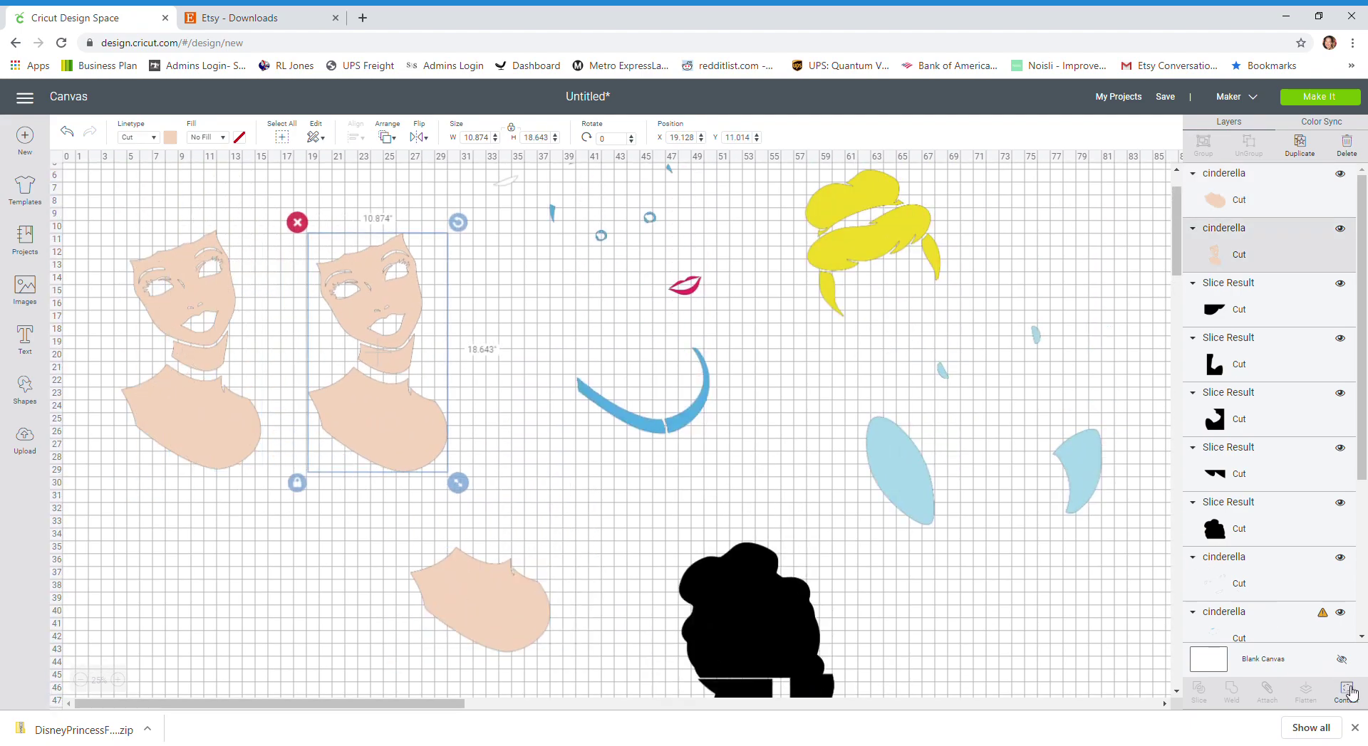
{"action": "left_click", "coordinate": [1346, 690]}
{"action": "left_click", "coordinate": [927, 520]}
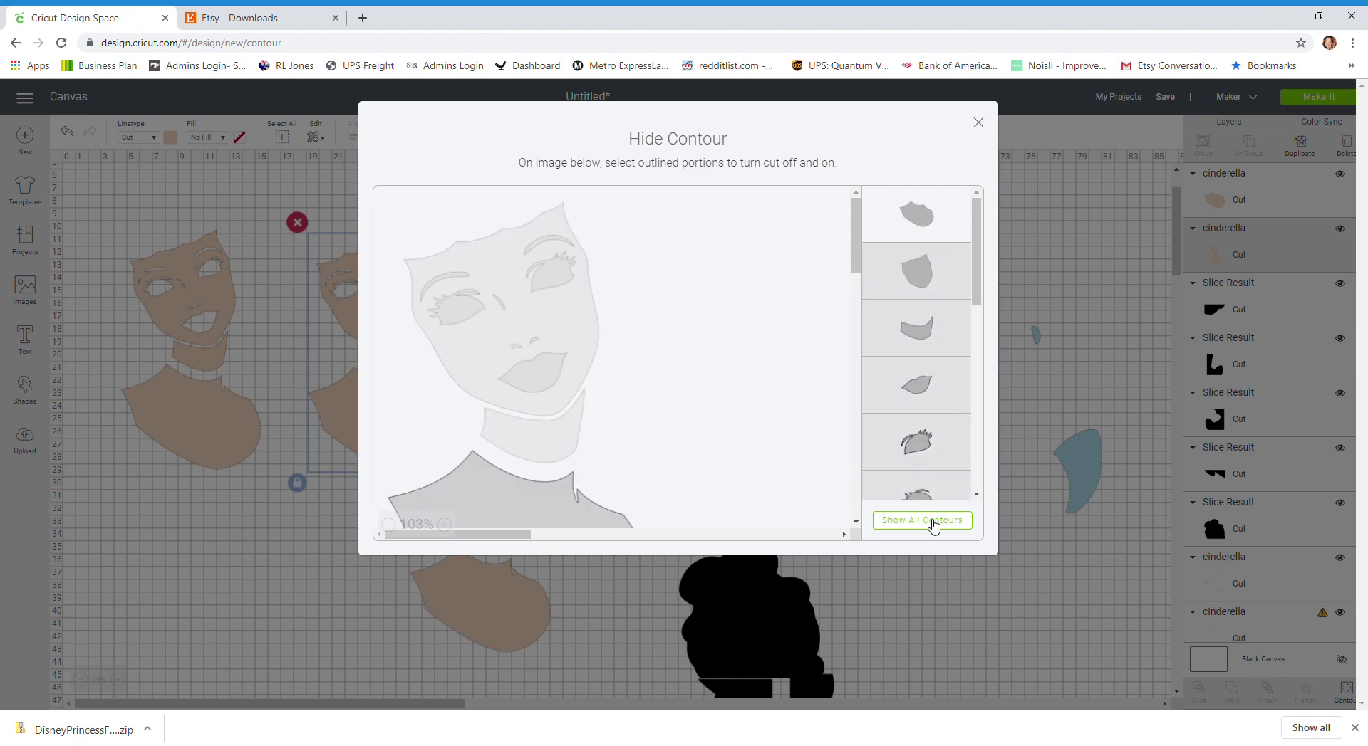
{"action": "scroll", "coordinate": [657, 533], "scroll_direction": "down", "scroll_amount": 1}
{"action": "scroll", "coordinate": [657, 533], "scroll_direction": "down", "scroll_amount": 1}
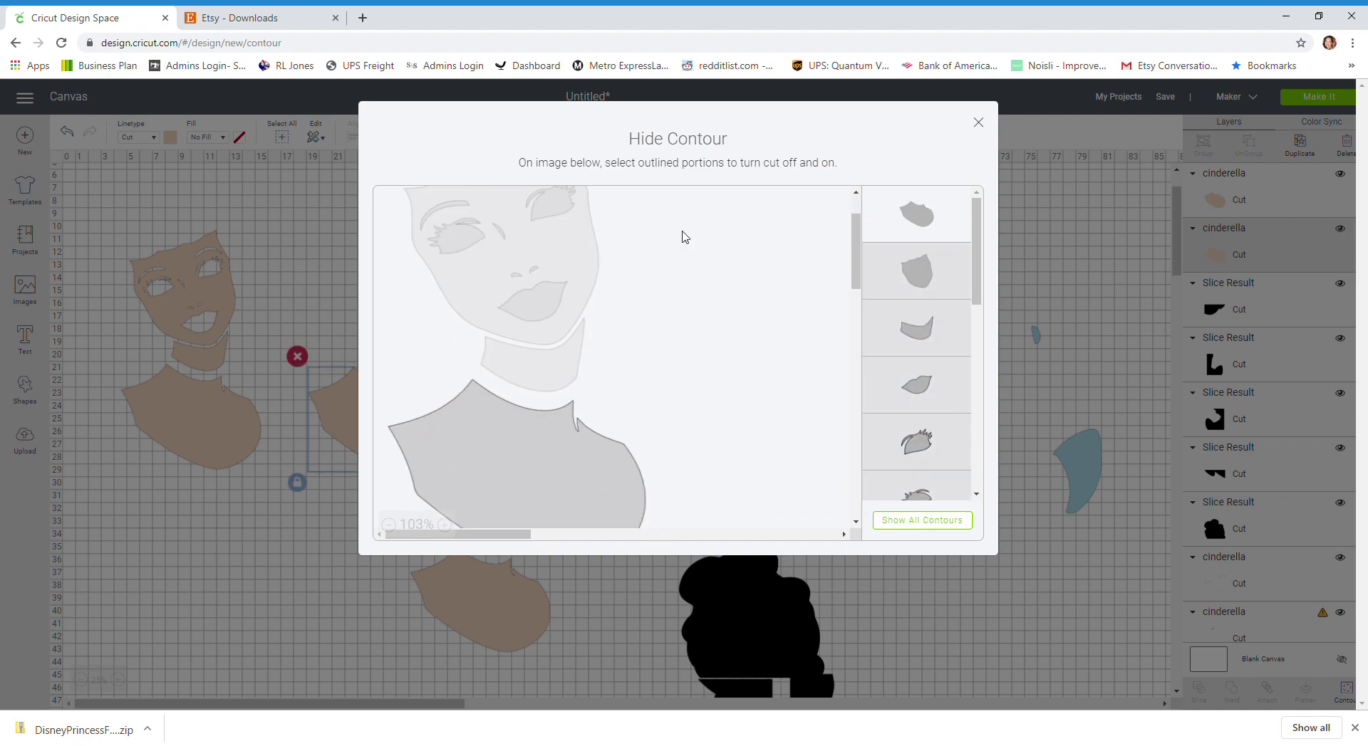
{"action": "left_click", "coordinate": [567, 434]}
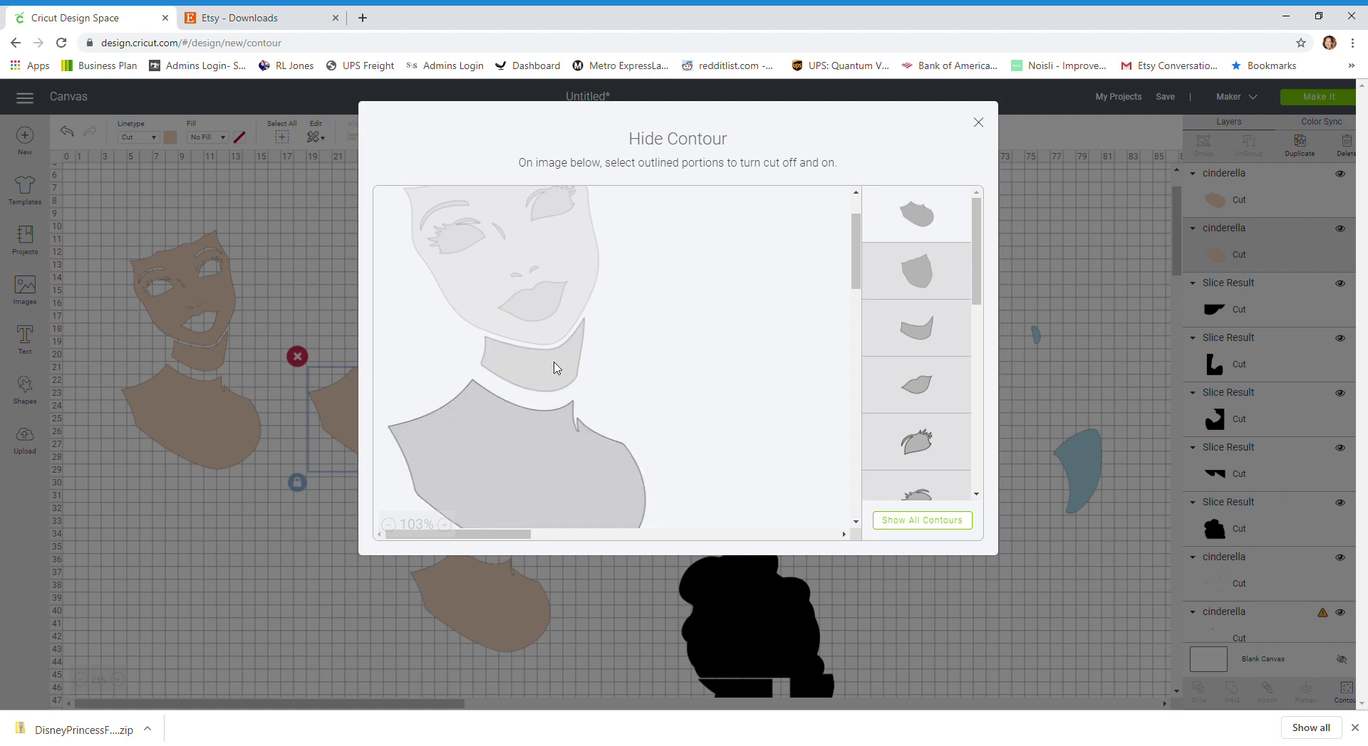
{"action": "left_click", "coordinate": [557, 368]}
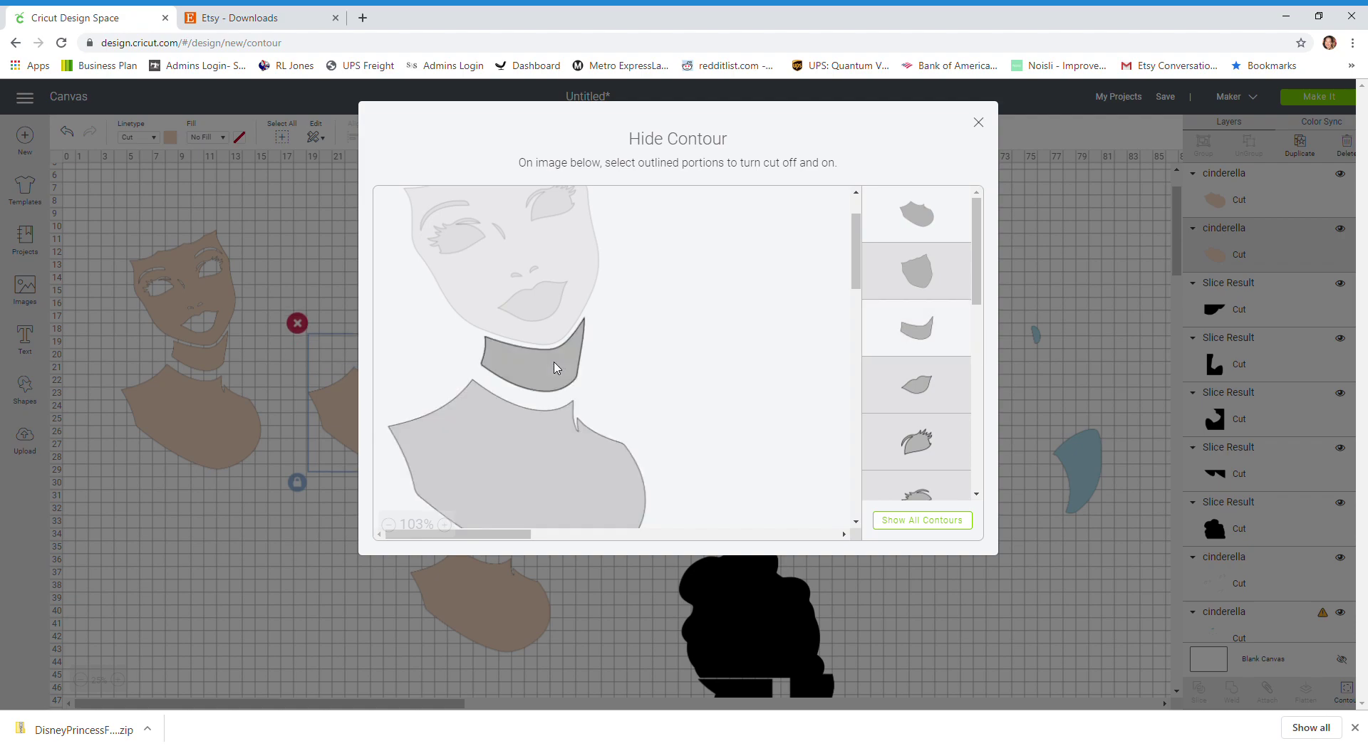
{"action": "left_click", "coordinate": [509, 479]}
{"action": "scroll", "coordinate": [728, 426], "scroll_direction": "up", "scroll_amount": 2}
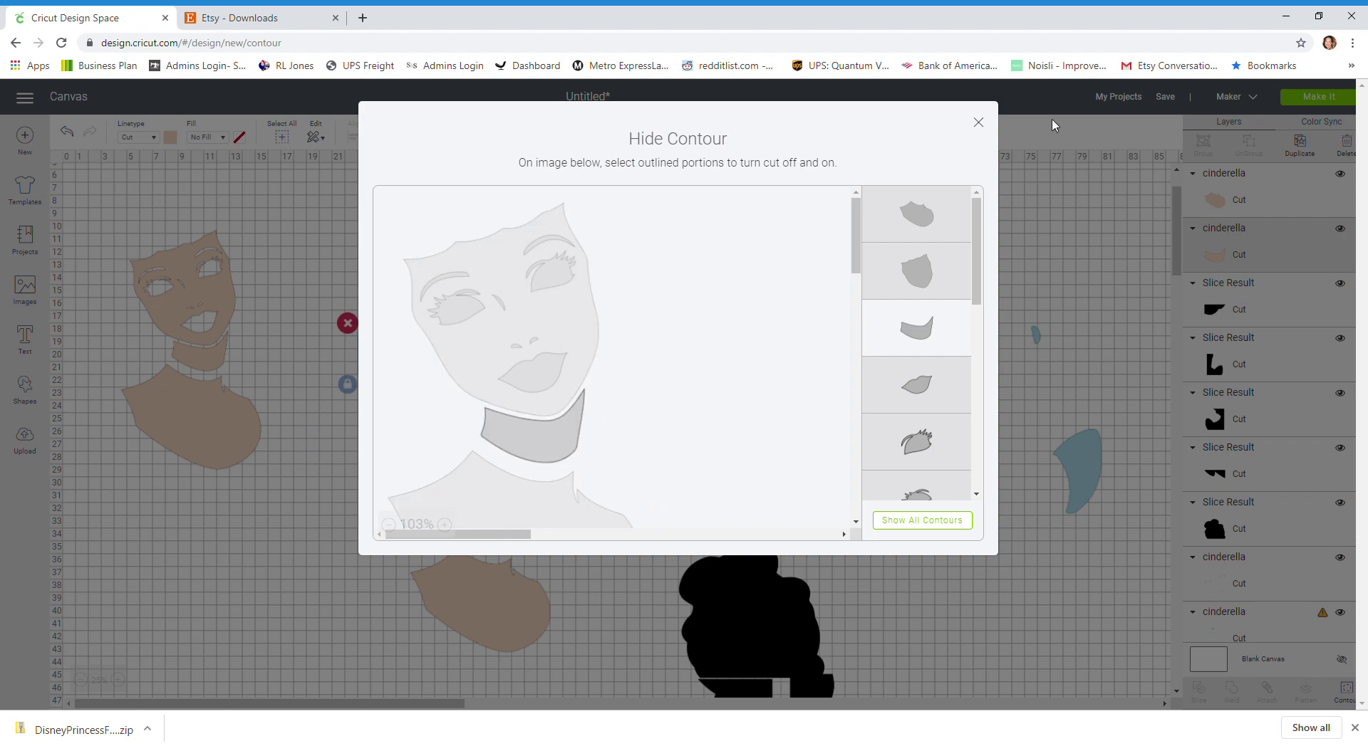
{"action": "left_click", "coordinate": [978, 123]}
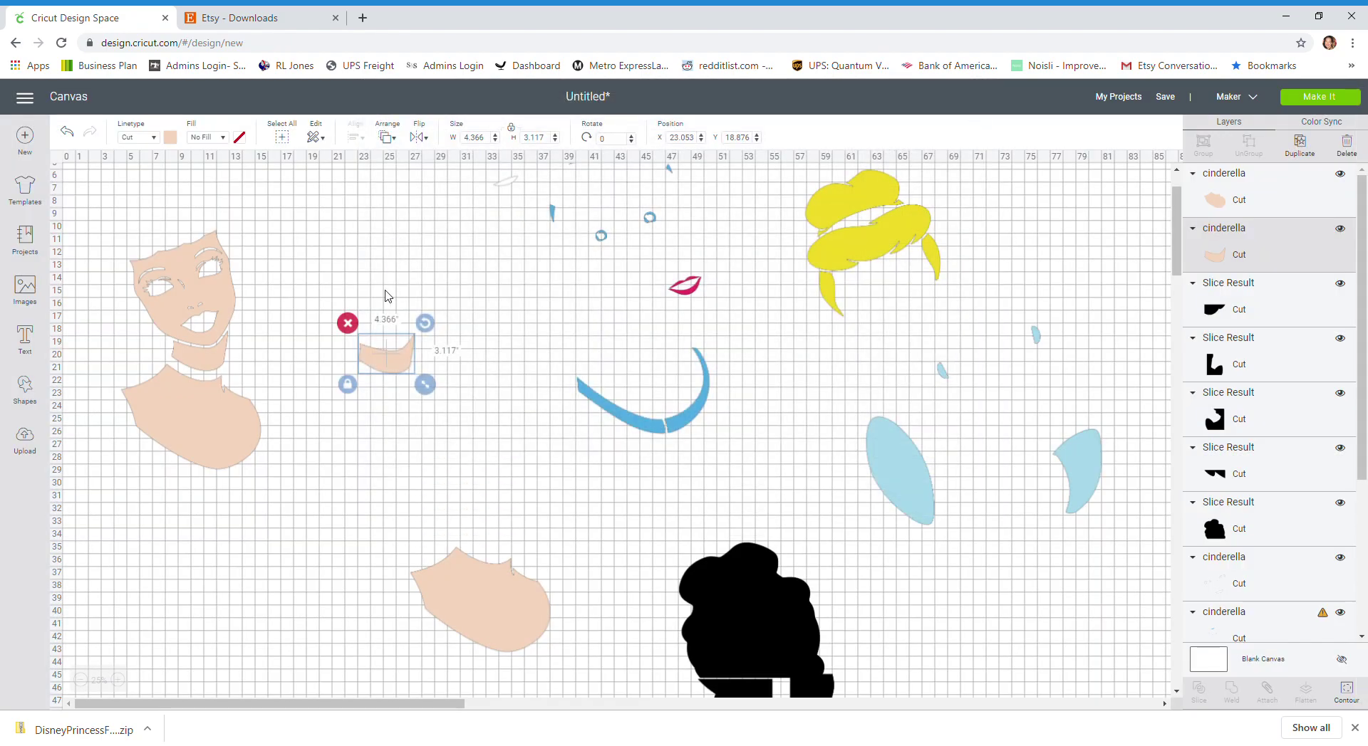
{"action": "left_click_drag", "start_coordinate": [378, 385], "coordinate": [488, 555]}
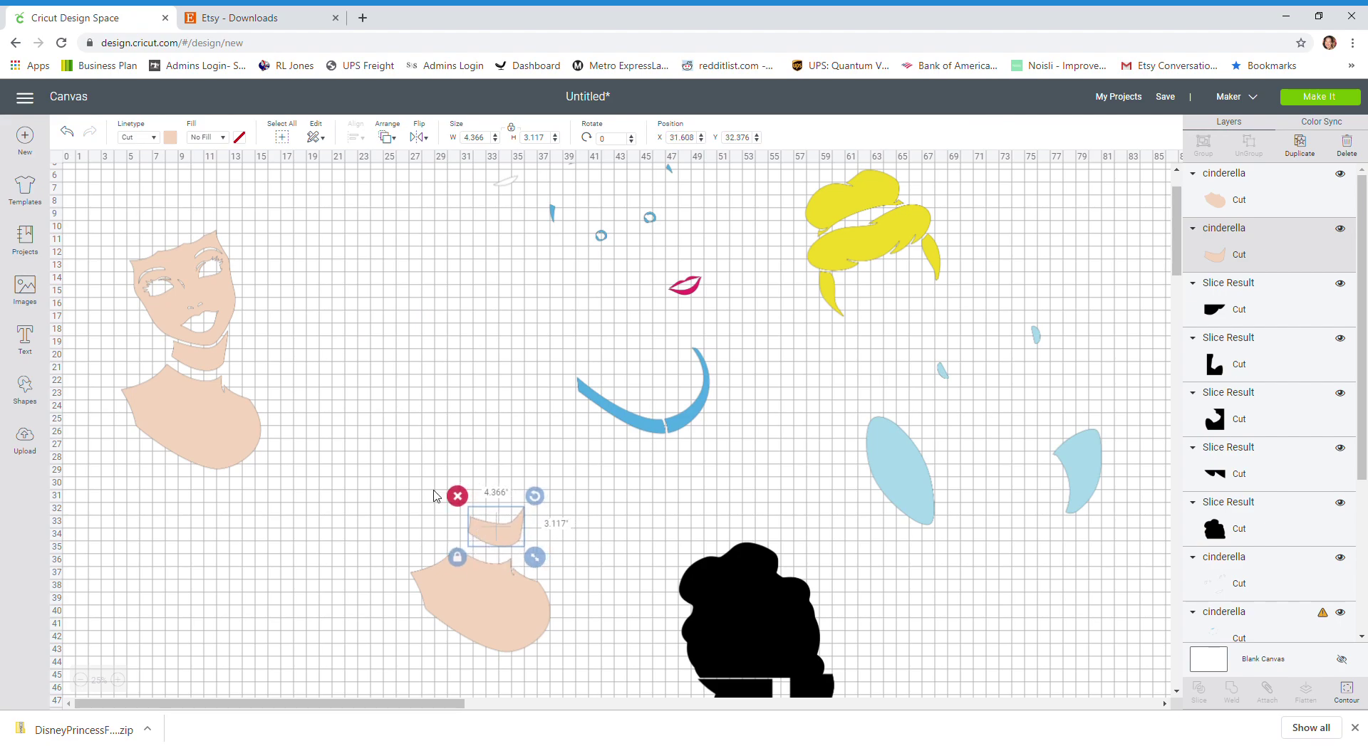
Step: Hide the shoulder and neck contours of the remaining skin layer and move its face above the isolated neck, about X 27.4, Y 24.0
{"action": "left_click", "coordinate": [200, 290]}
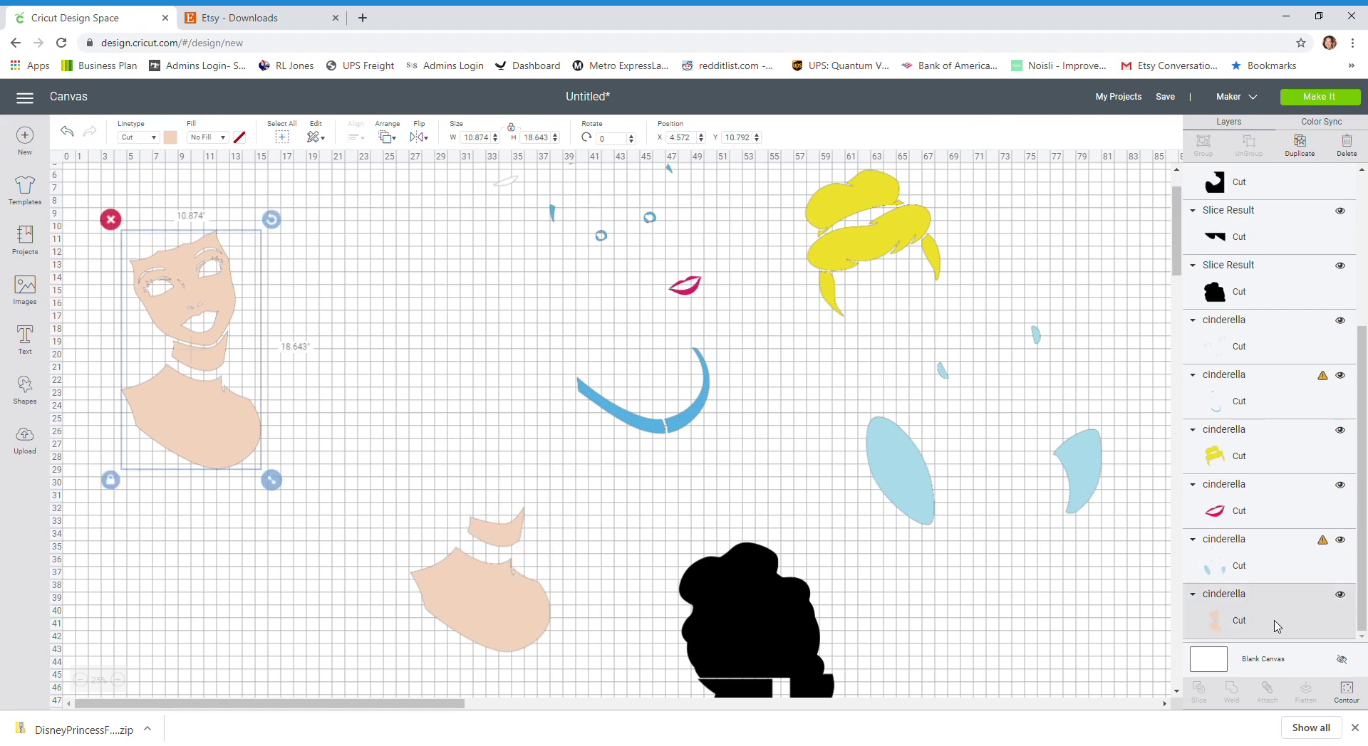
{"action": "left_click", "coordinate": [1348, 691]}
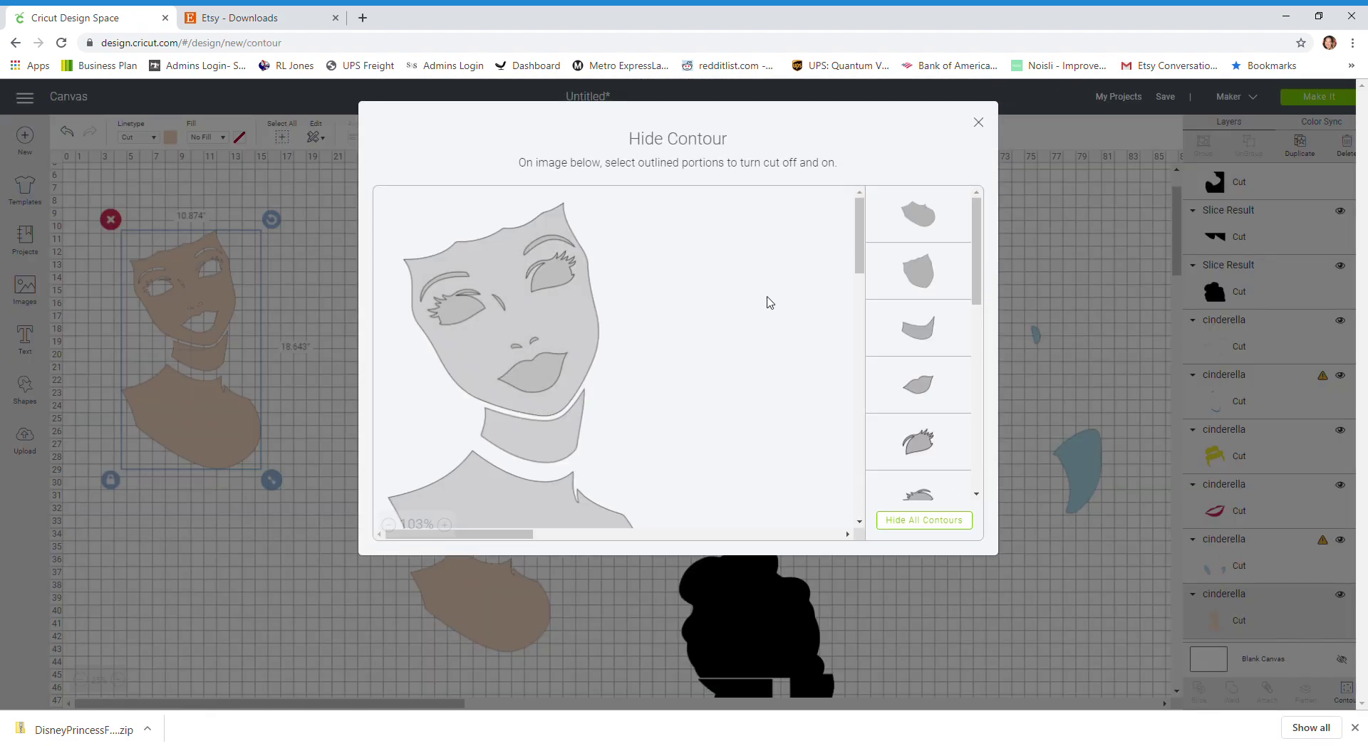
{"action": "scroll", "coordinate": [826, 314], "scroll_direction": "down", "scroll_amount": 5}
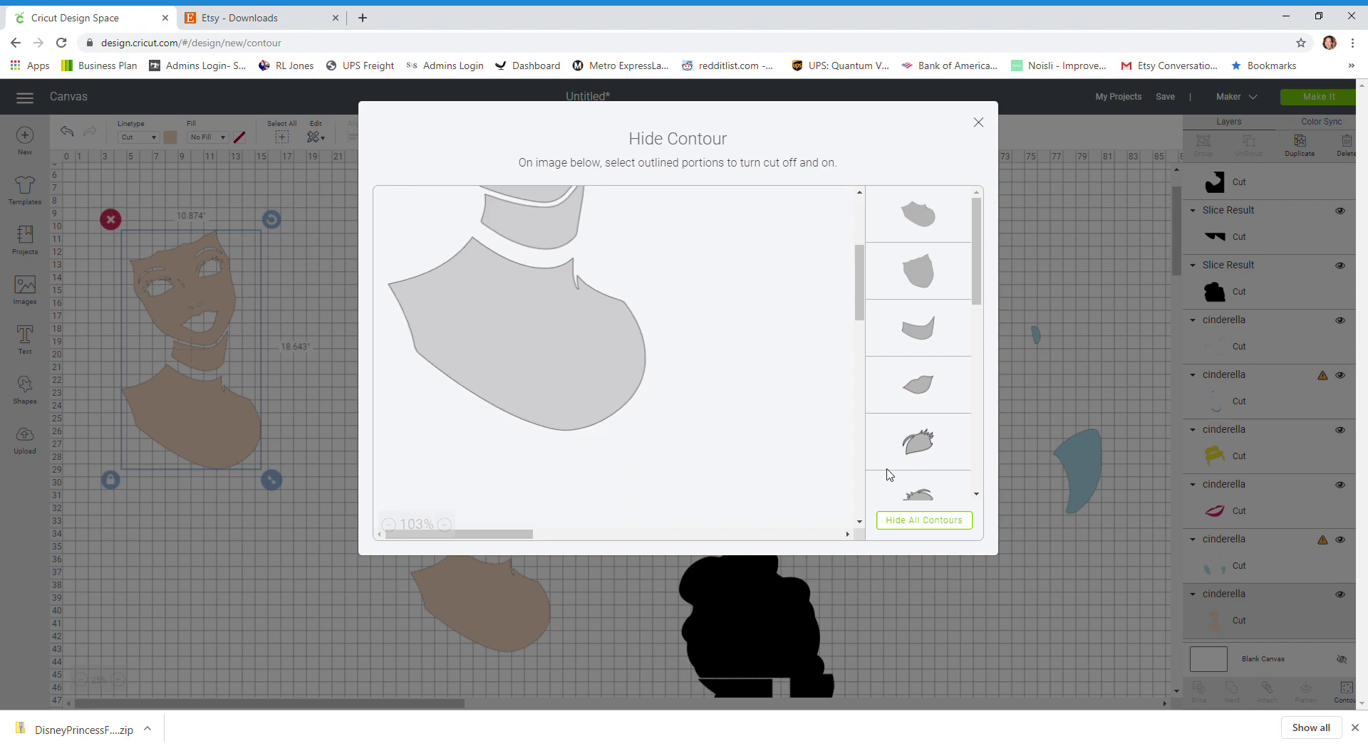
{"action": "scroll", "coordinate": [748, 366], "scroll_direction": "up", "scroll_amount": 3}
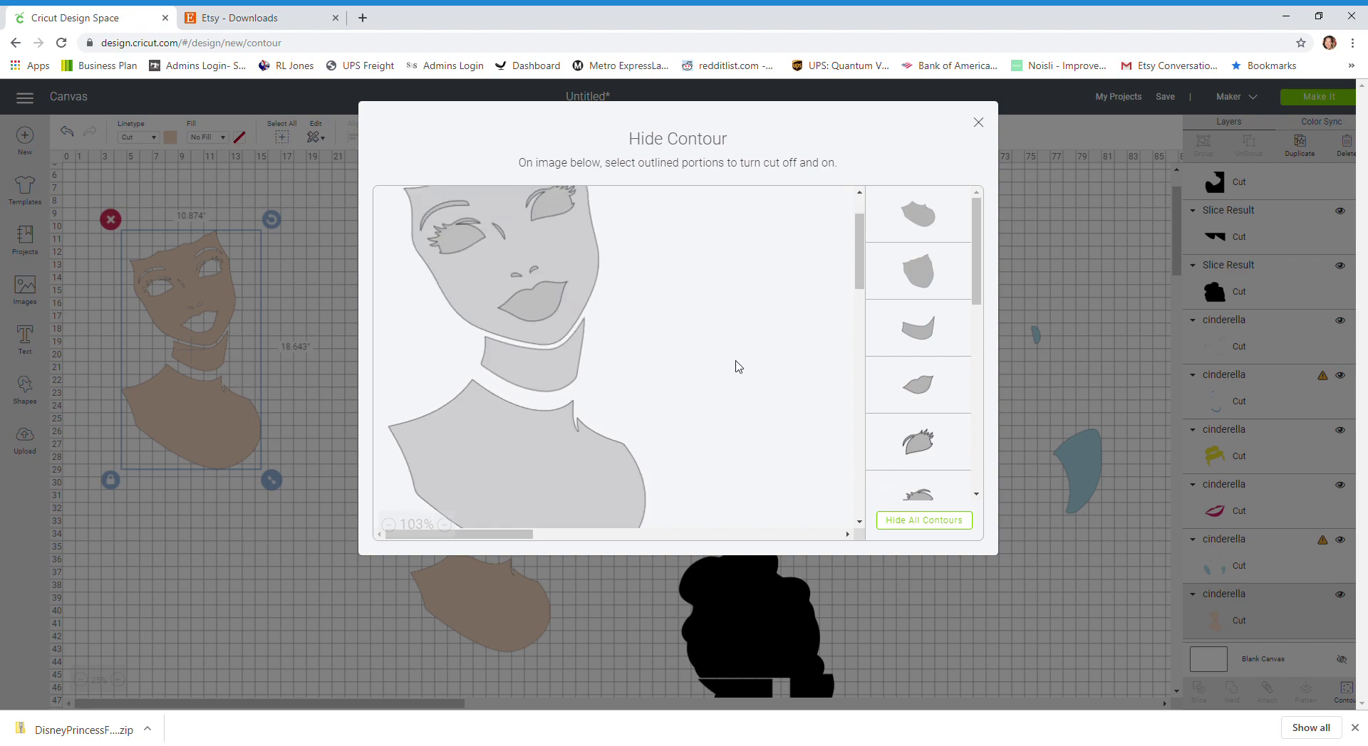
{"action": "left_click", "coordinate": [569, 443]}
{"action": "left_click", "coordinate": [568, 384]}
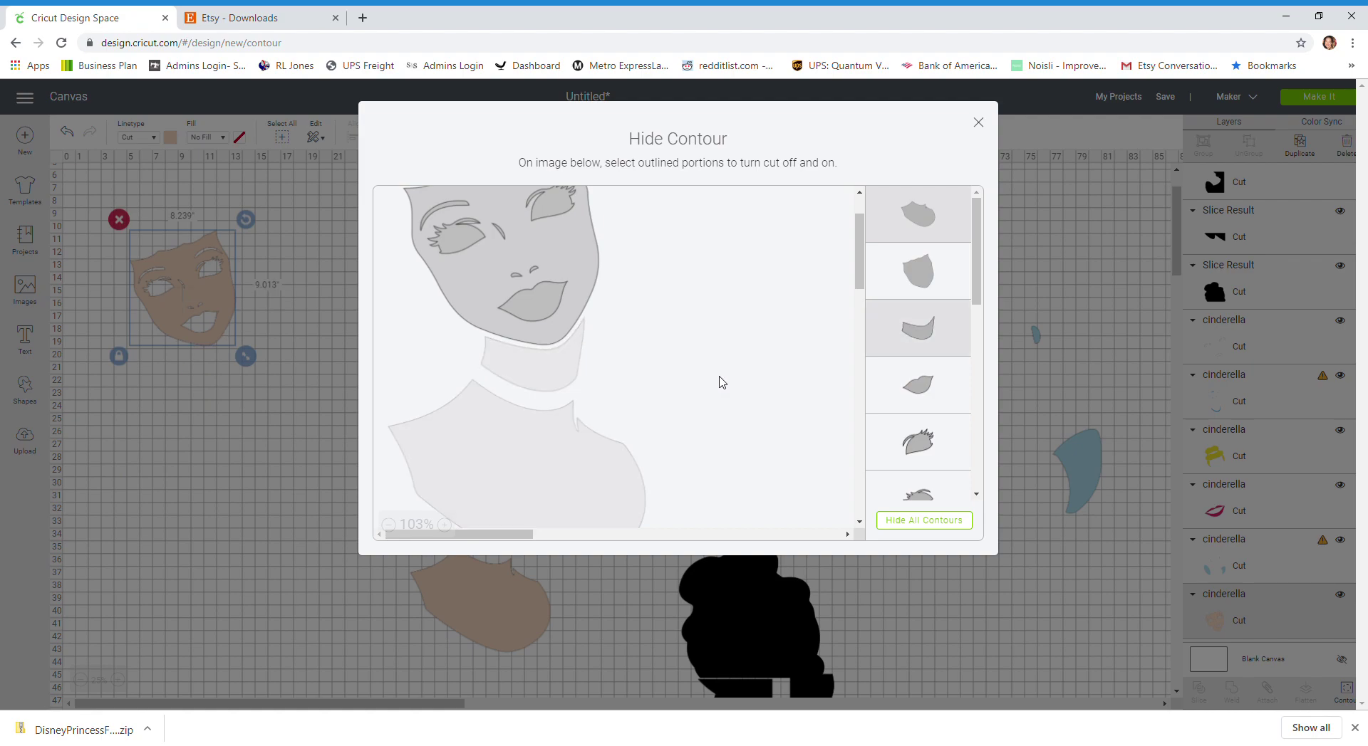
{"action": "scroll", "coordinate": [716, 375], "scroll_direction": "up", "scroll_amount": 2}
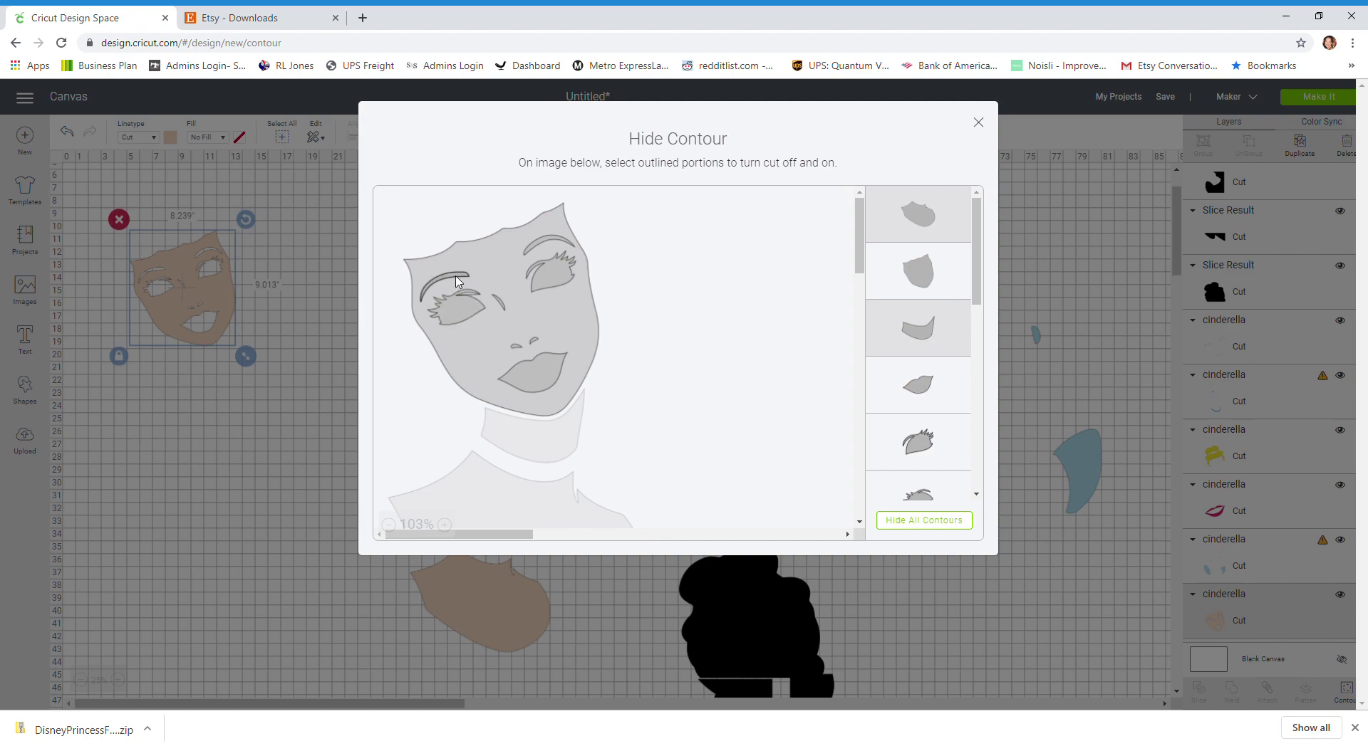
{"action": "left_click", "coordinate": [457, 281]}
{"action": "left_click", "coordinate": [978, 123]}
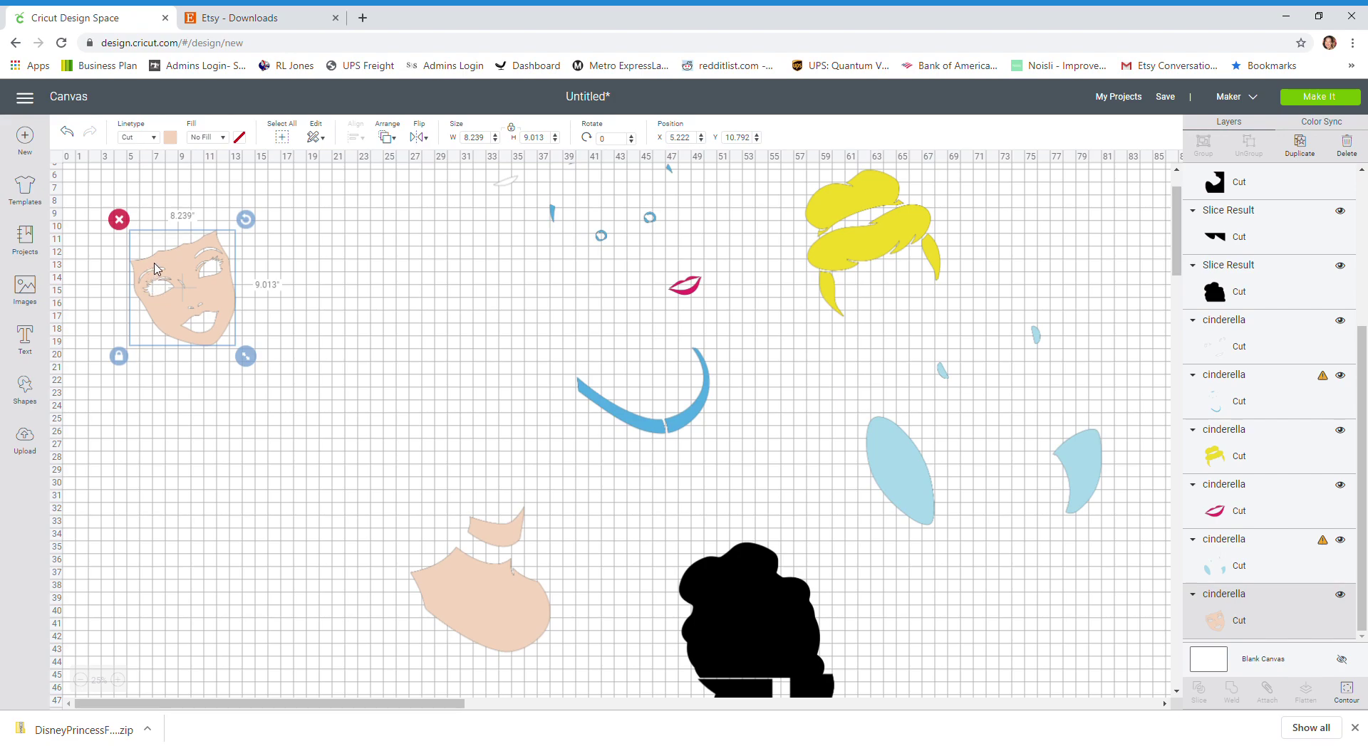
{"action": "left_click_drag", "start_coordinate": [210, 307], "coordinate": [504, 477]}
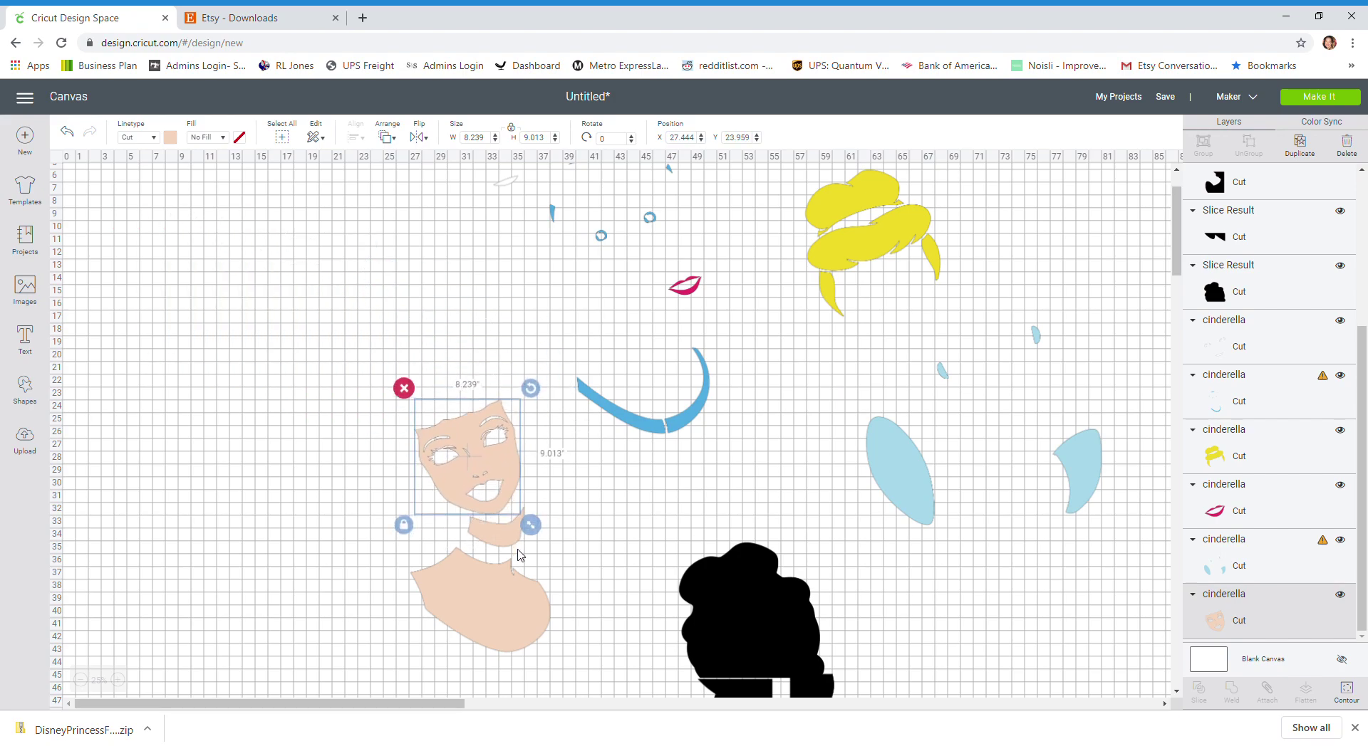
Step: Move the separated face, neck and shoulder pieces together to the empty left area of the canvas
{"action": "left_click_drag", "start_coordinate": [307, 418], "coordinate": [511, 647]}
{"action": "left_click_drag", "start_coordinate": [502, 533], "coordinate": [256, 453]}
{"action": "left_click", "coordinate": [458, 451]}
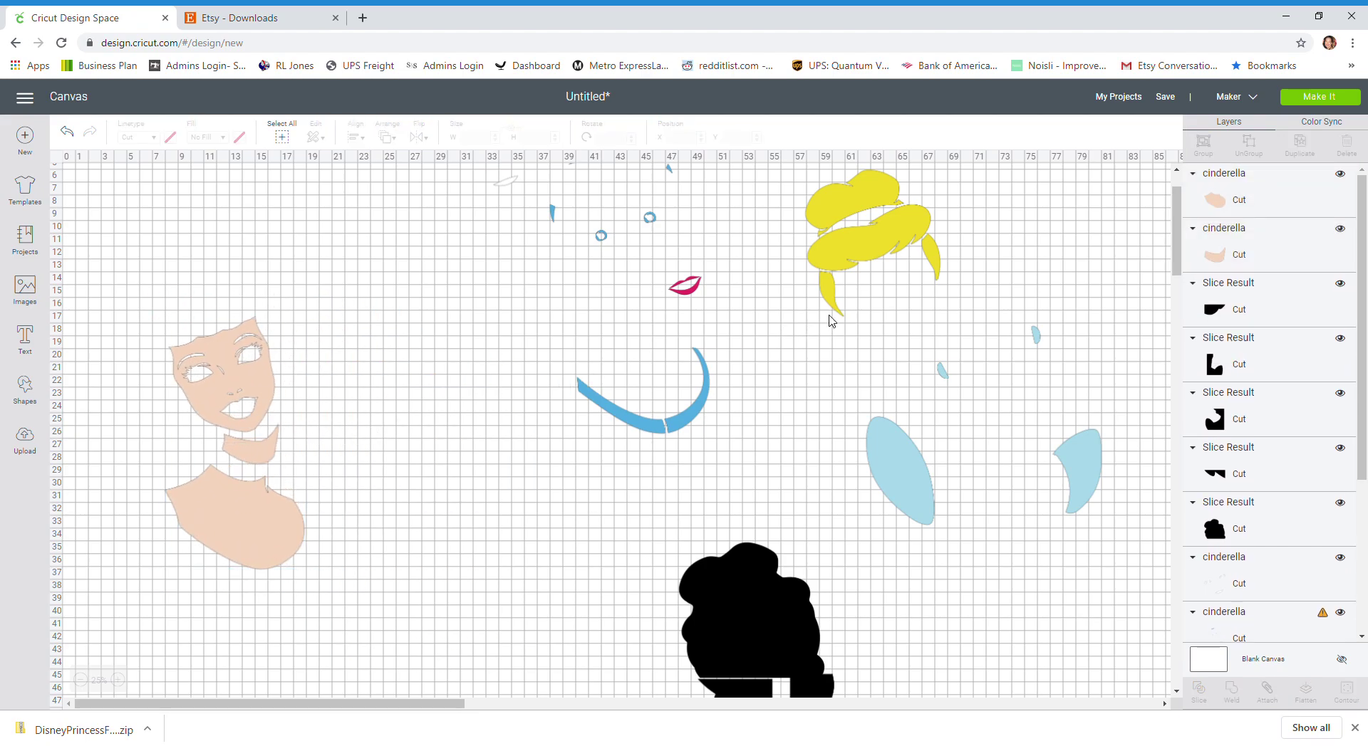
Step: Move the yellow hair layer beside the skin pieces and add a square shape 12 inches wide above it
{"action": "left_click", "coordinate": [856, 258]}
{"action": "left_click_drag", "start_coordinate": [854, 258], "coordinate": [405, 391]}
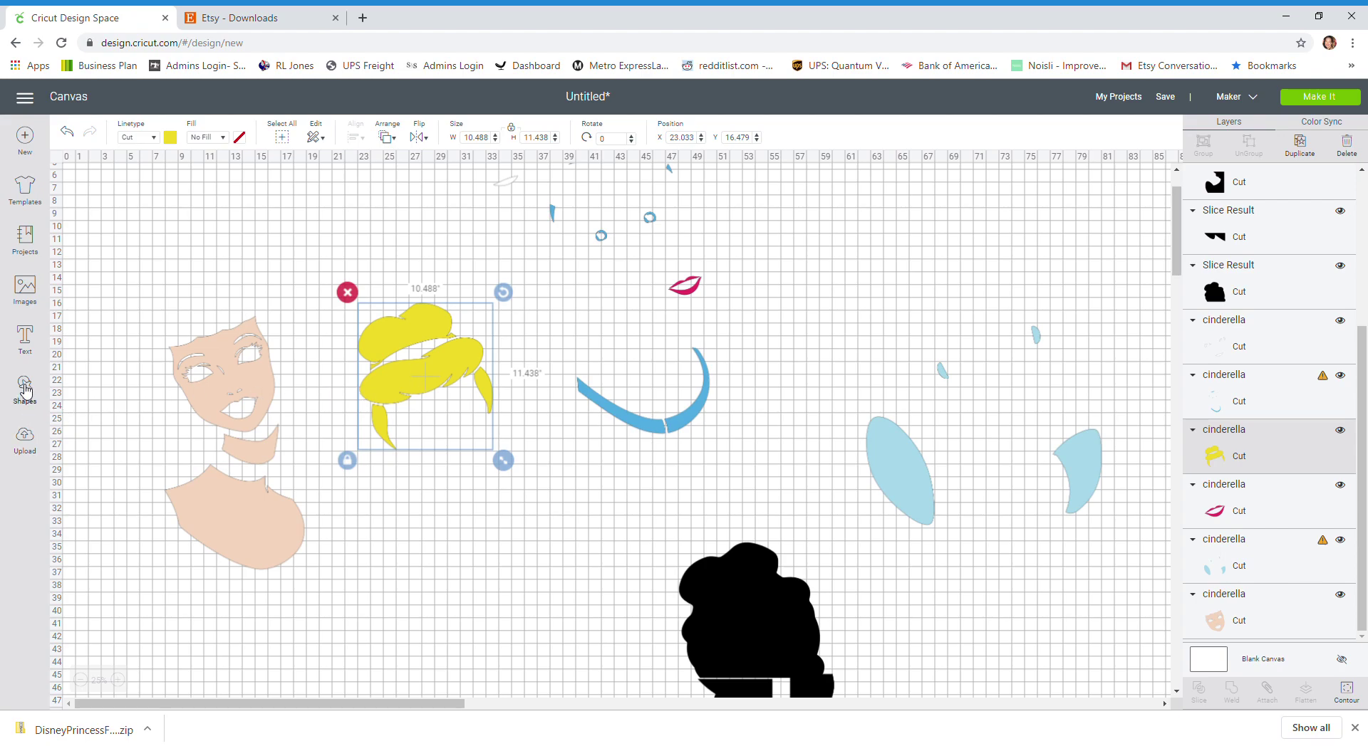
{"action": "left_click", "coordinate": [25, 391]}
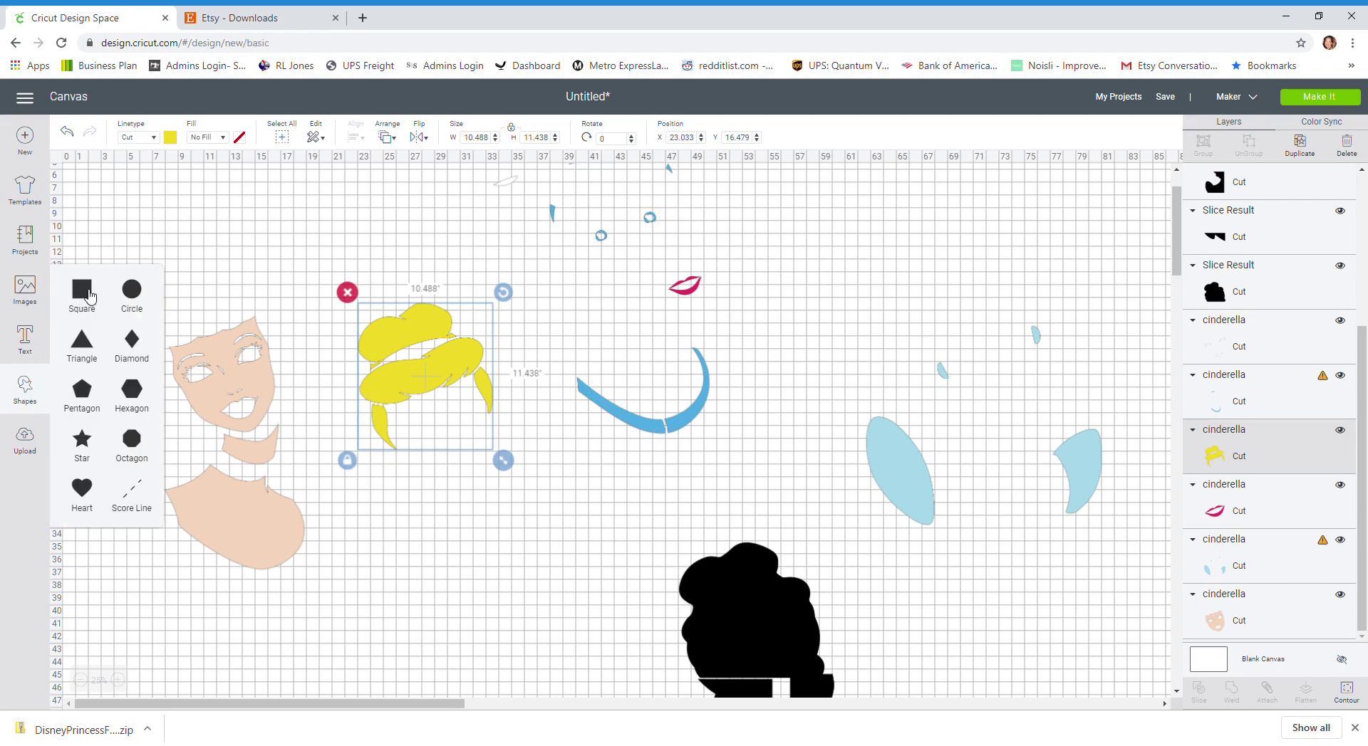
{"action": "left_click", "coordinate": [89, 295]}
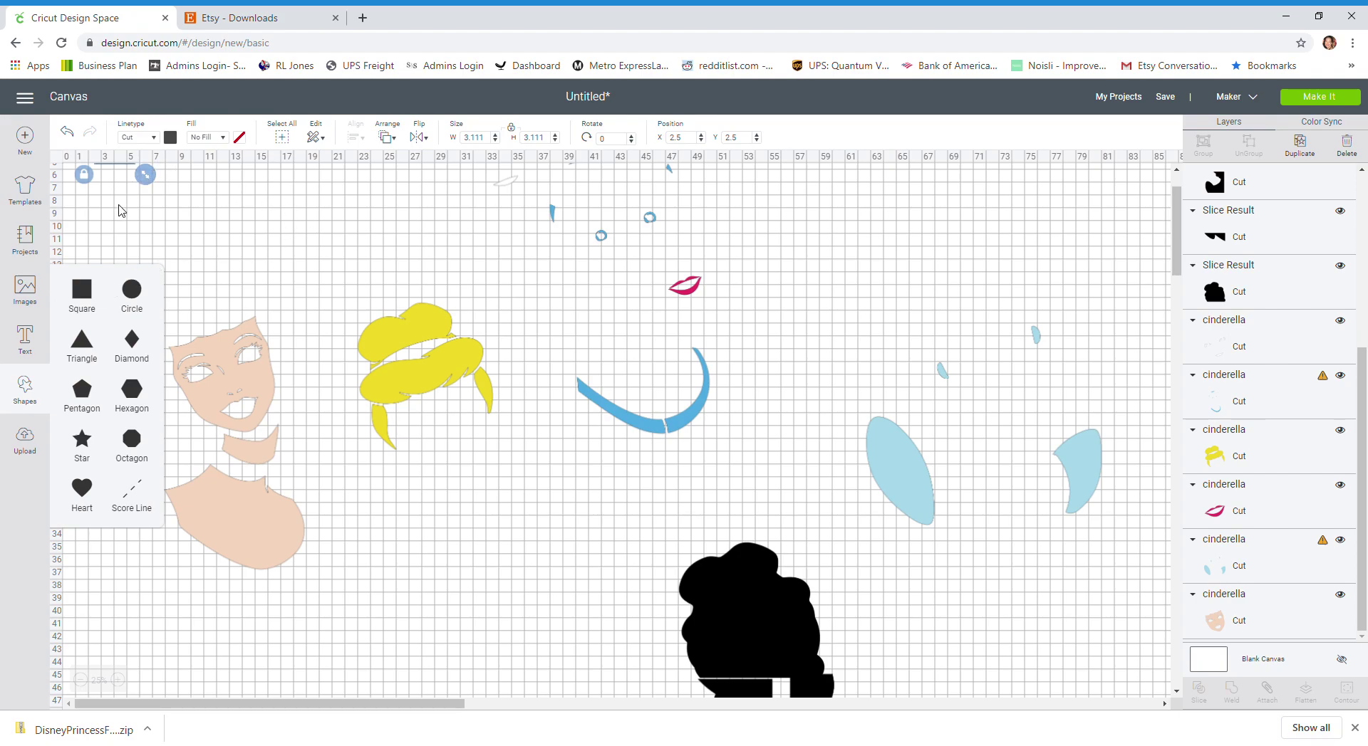
{"action": "scroll", "coordinate": [120, 210], "scroll_direction": "up", "scroll_amount": 1}
{"action": "left_click_drag", "start_coordinate": [120, 210], "coordinate": [457, 326]}
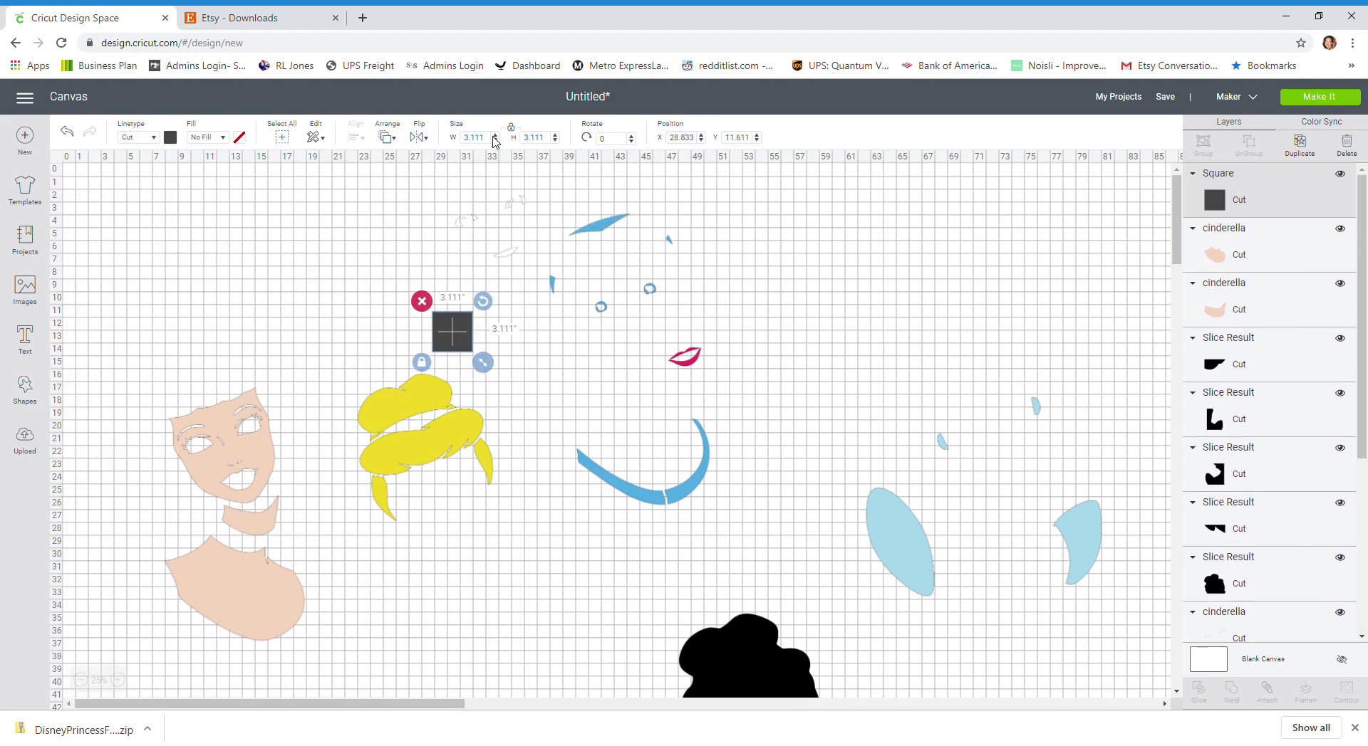
{"action": "double_click", "coordinate": [492, 140]}
{"action": "type", "text": "12"}
{"action": "key", "text": "Tab"}
Step: Lay the yellow hair over the 12-inch square and bring it to the front to compare its size with a mat
{"action": "left_click_drag", "start_coordinate": [507, 395], "coordinate": [439, 577]}
{"action": "left_click_drag", "start_coordinate": [428, 440], "coordinate": [437, 544]}
{"action": "left_click", "coordinate": [389, 137]}
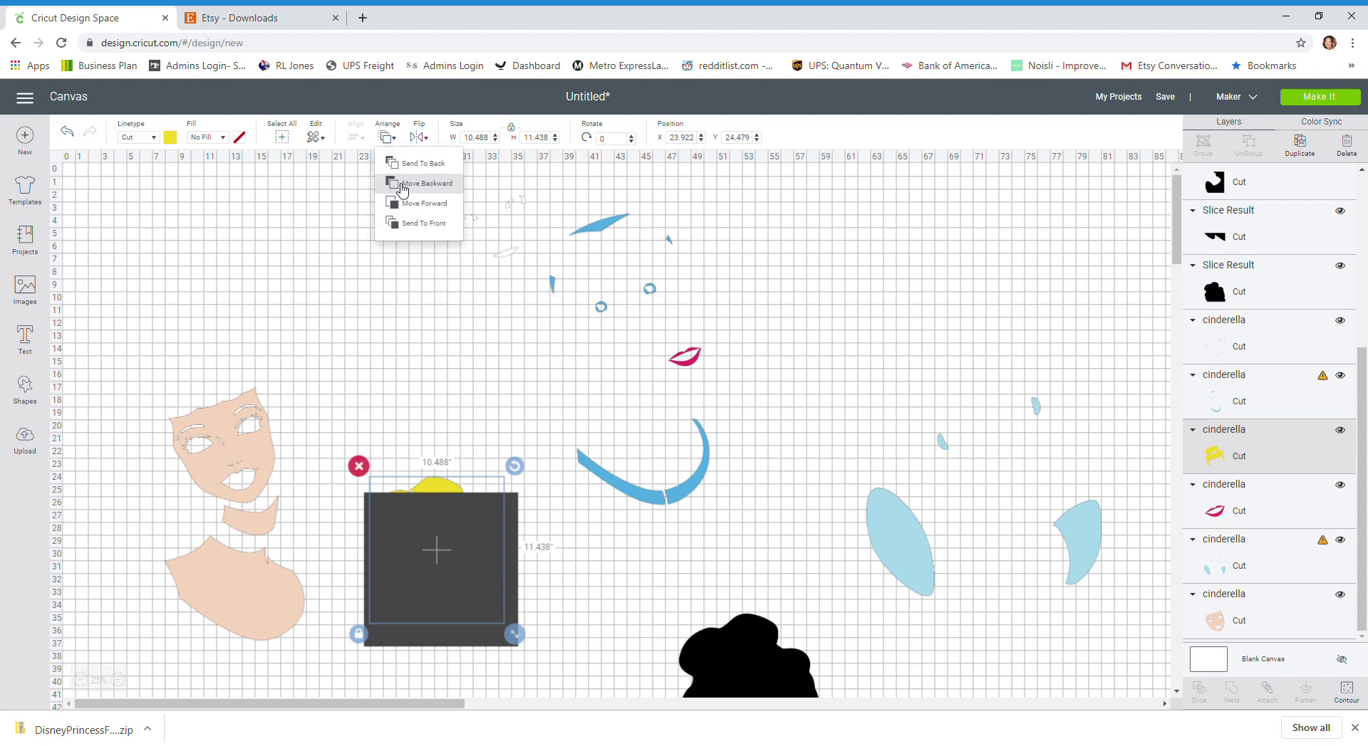
{"action": "left_click", "coordinate": [400, 227]}
{"action": "left_click_drag", "start_coordinate": [438, 568], "coordinate": [439, 584]}
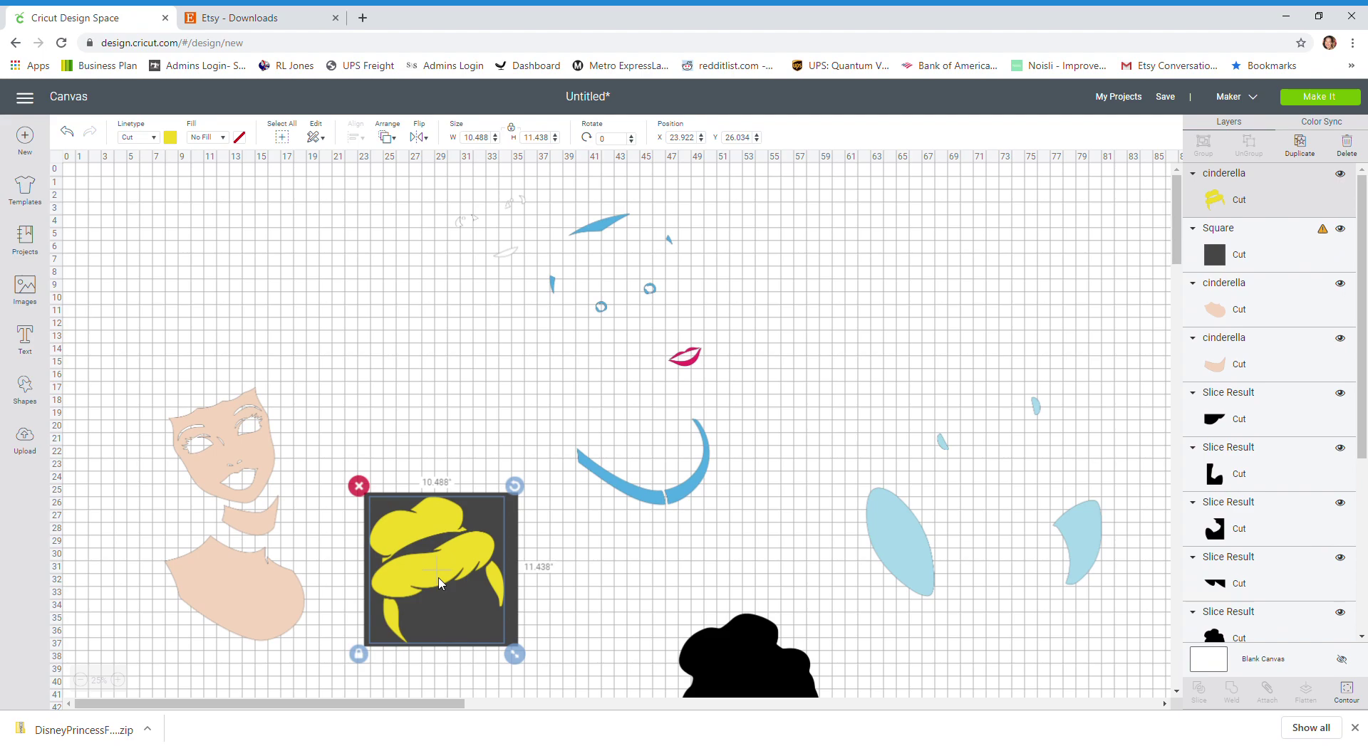
{"action": "left_click", "coordinate": [576, 577]}
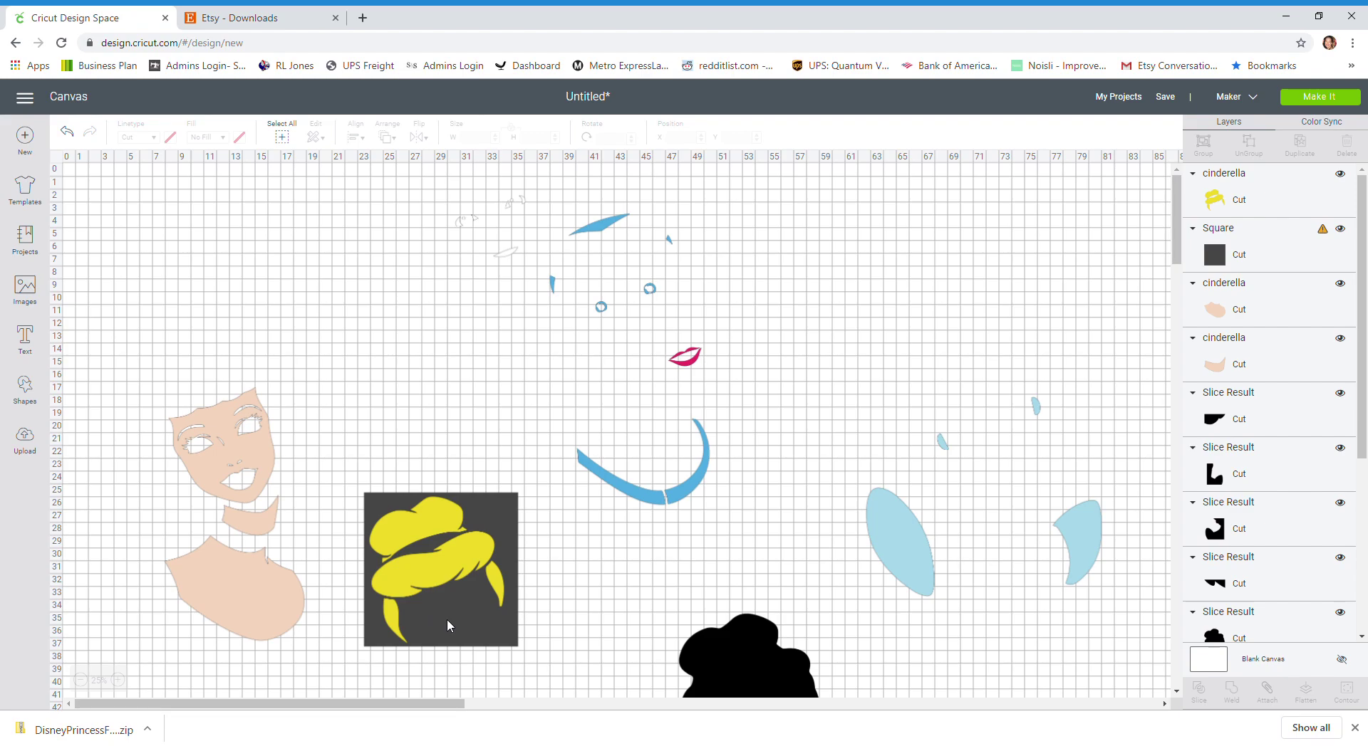
Step: Move the yellow hair off the square to about X 19.4, Y 11.0 and delete the square
{"action": "left_click_drag", "start_coordinate": [443, 578], "coordinate": [388, 388]}
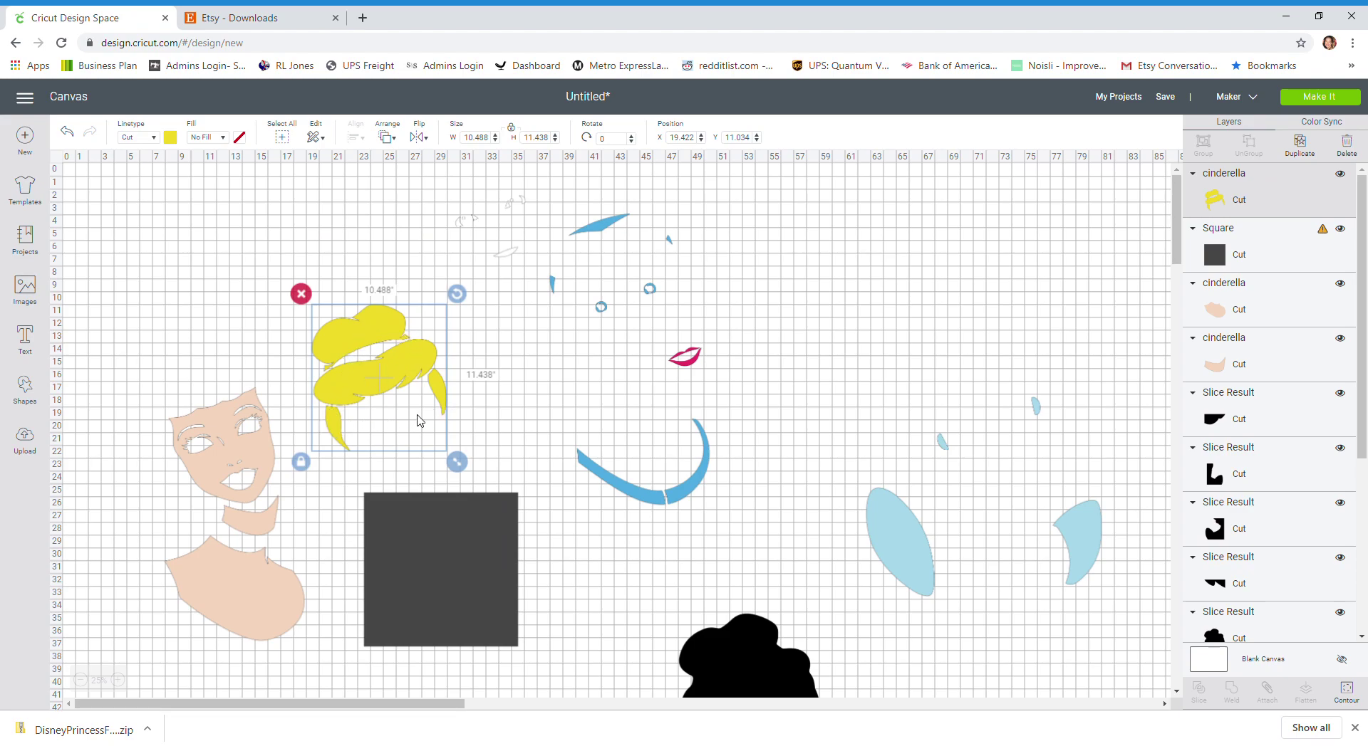
{"action": "left_click", "coordinate": [425, 563]}
{"action": "left_click", "coordinate": [353, 483]}
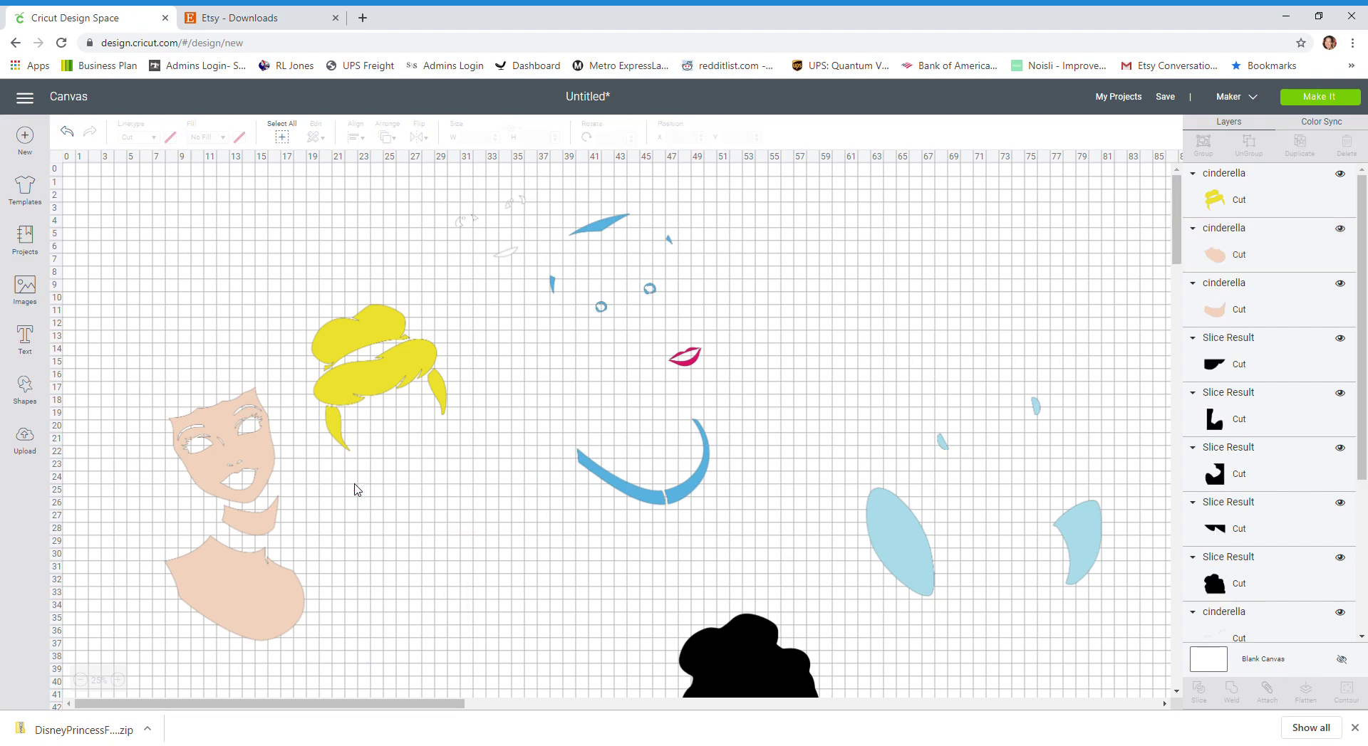
Step: Duplicate the yellow hair layer twice
{"action": "left_click", "coordinate": [365, 389]}
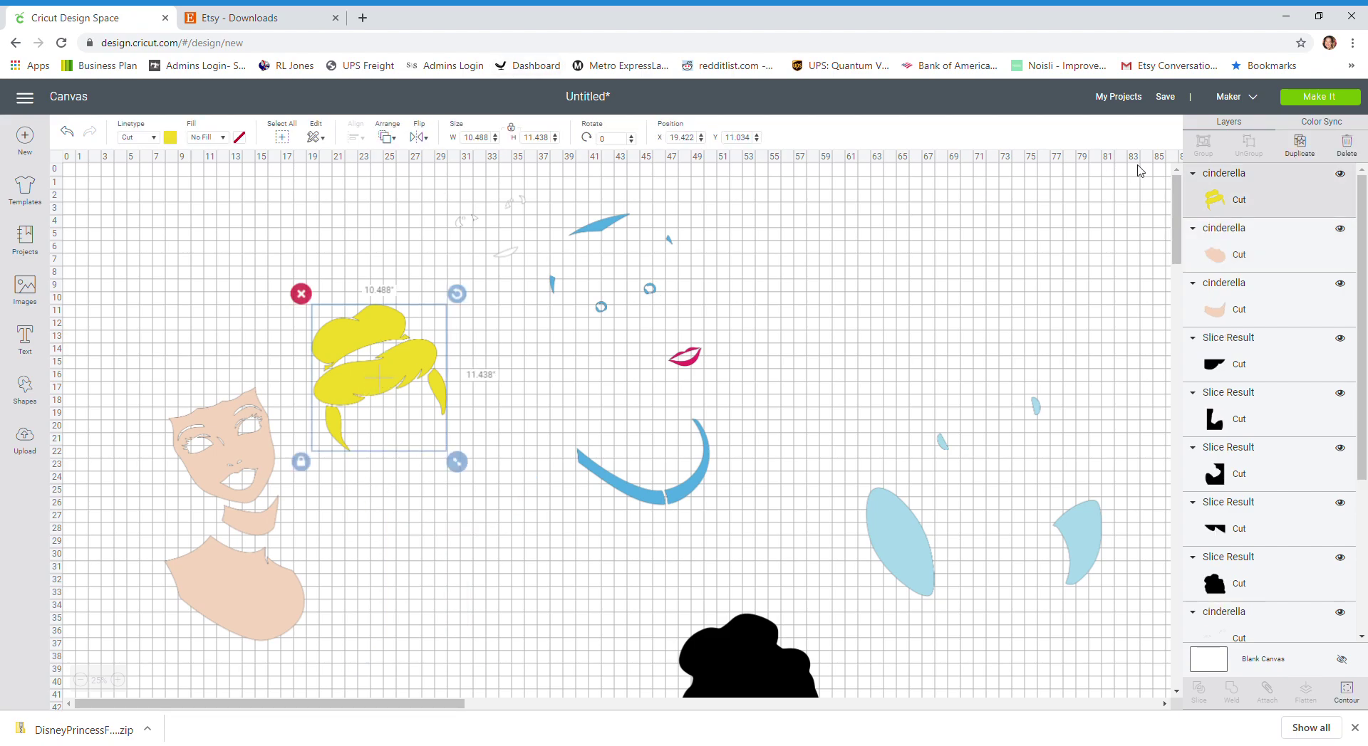
{"action": "left_click", "coordinate": [1300, 151]}
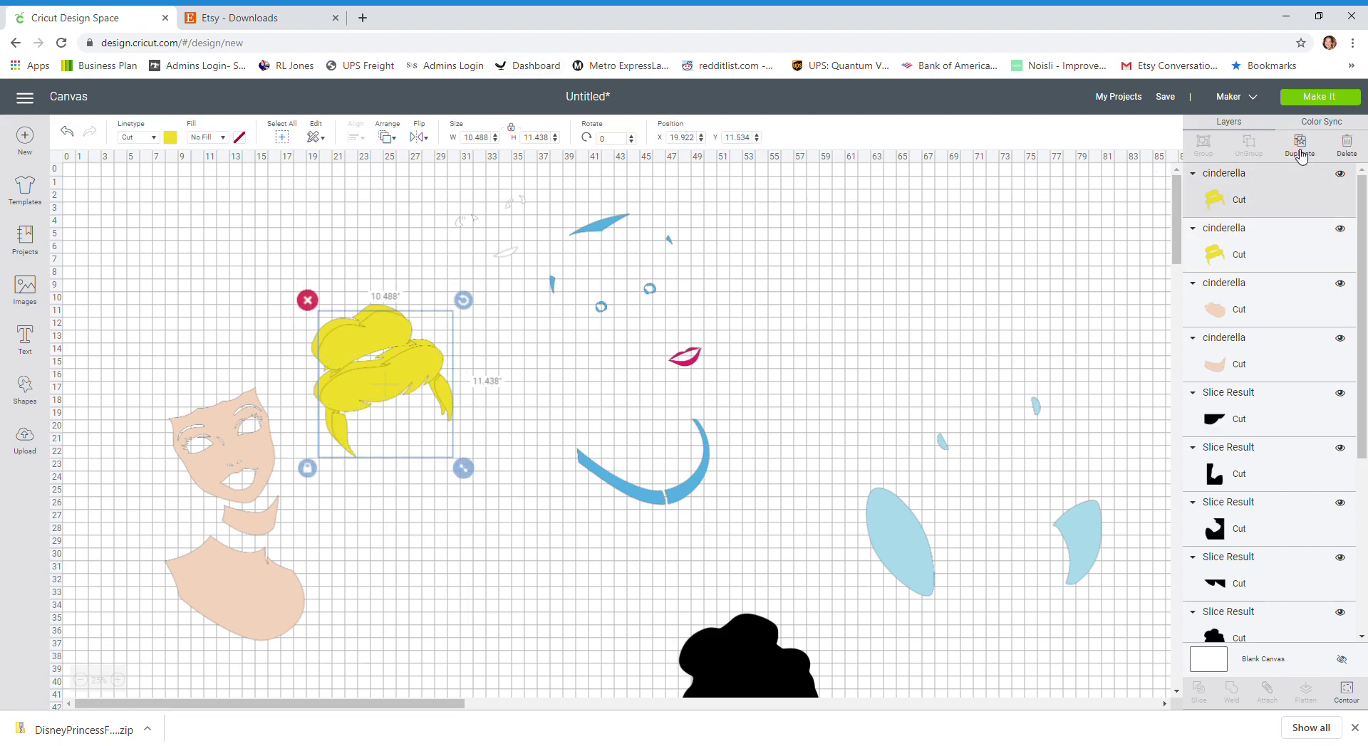
{"action": "left_click", "coordinate": [1301, 151]}
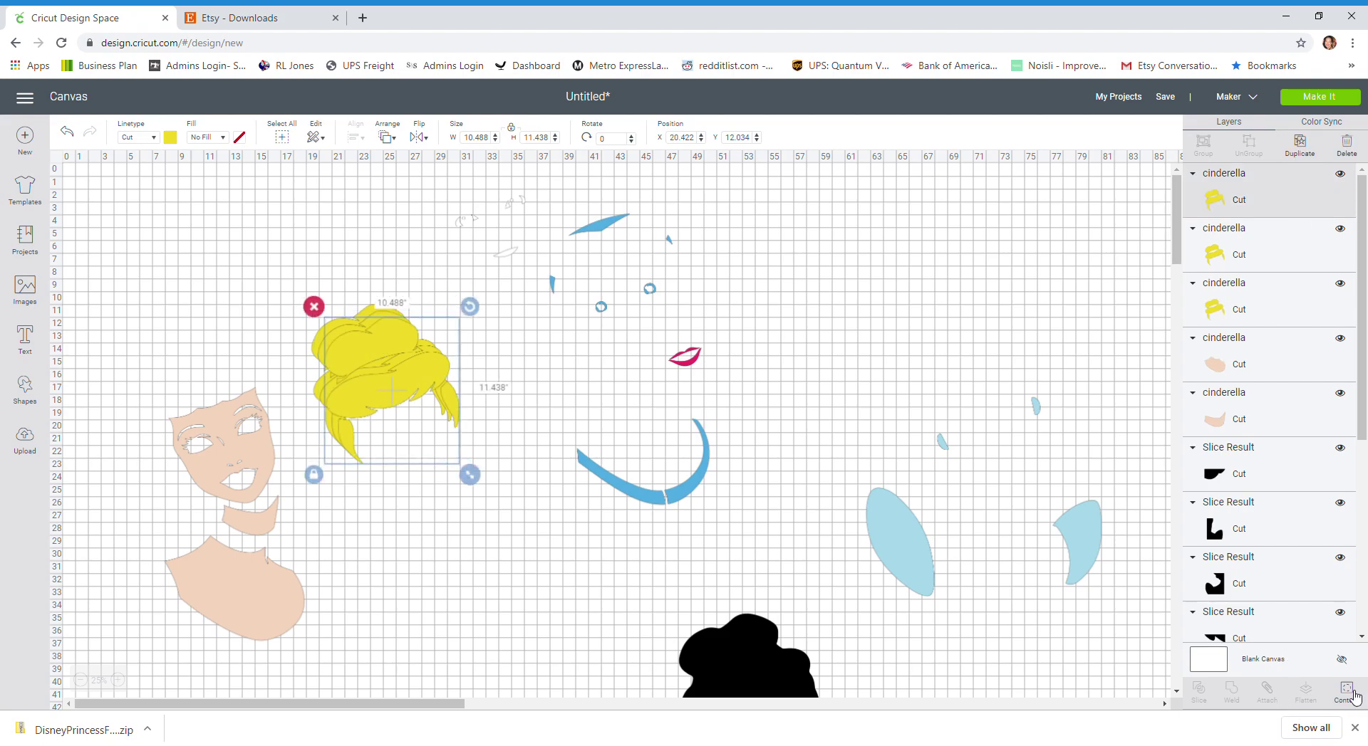
Step: Hide the two side-strand contours of the top hair copy and move its two large hair shapes down to empty canvas beside the shoulders
{"action": "left_click", "coordinate": [1348, 692]}
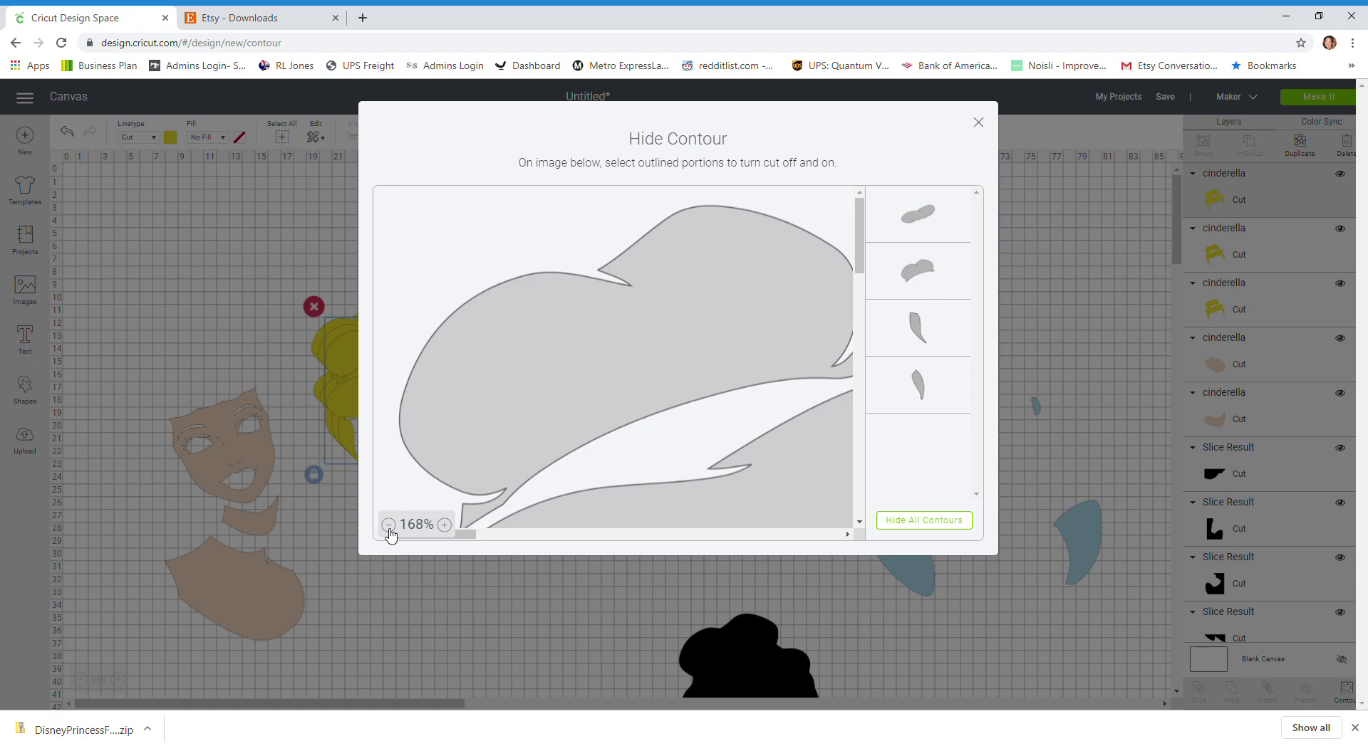
{"action": "left_click", "coordinate": [389, 525]}
{"action": "left_click", "coordinate": [389, 525]}
{"action": "left_click", "coordinate": [389, 525]}
{"action": "left_click", "coordinate": [389, 525]}
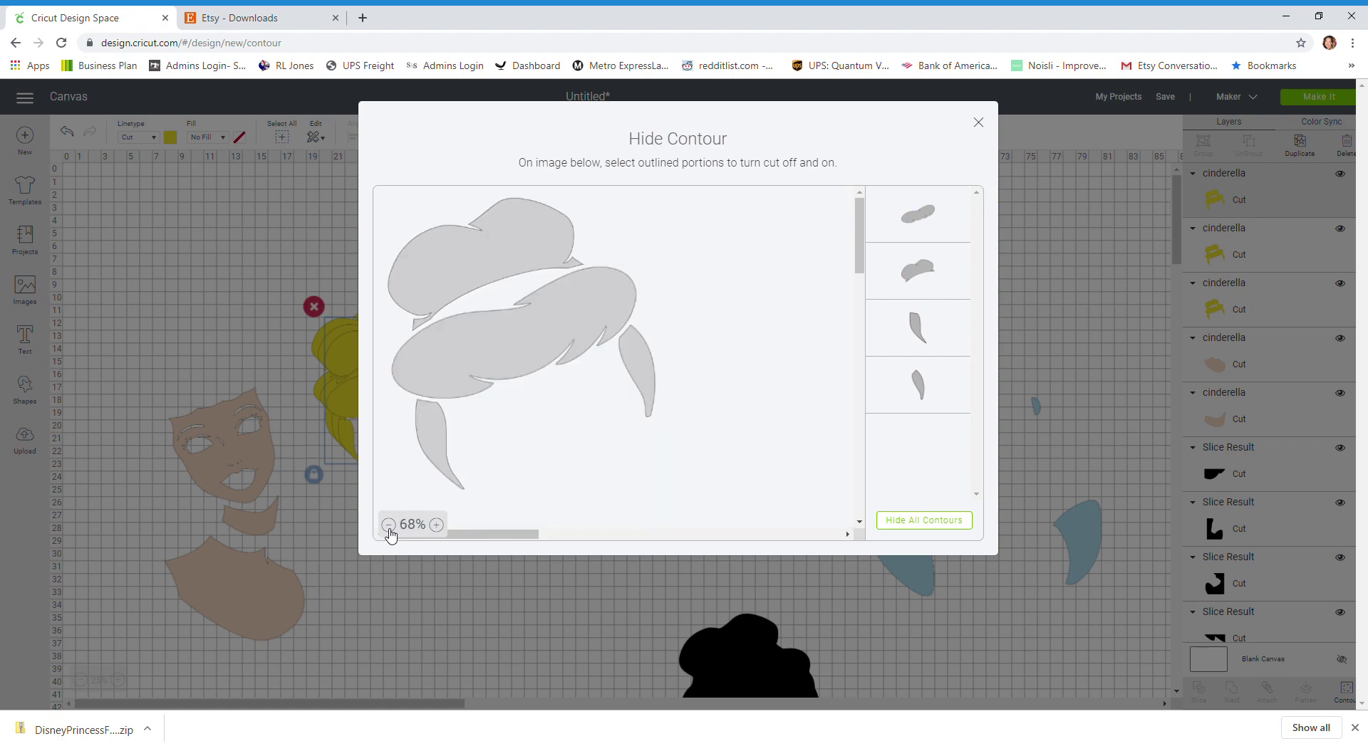
{"action": "left_click", "coordinate": [429, 442]}
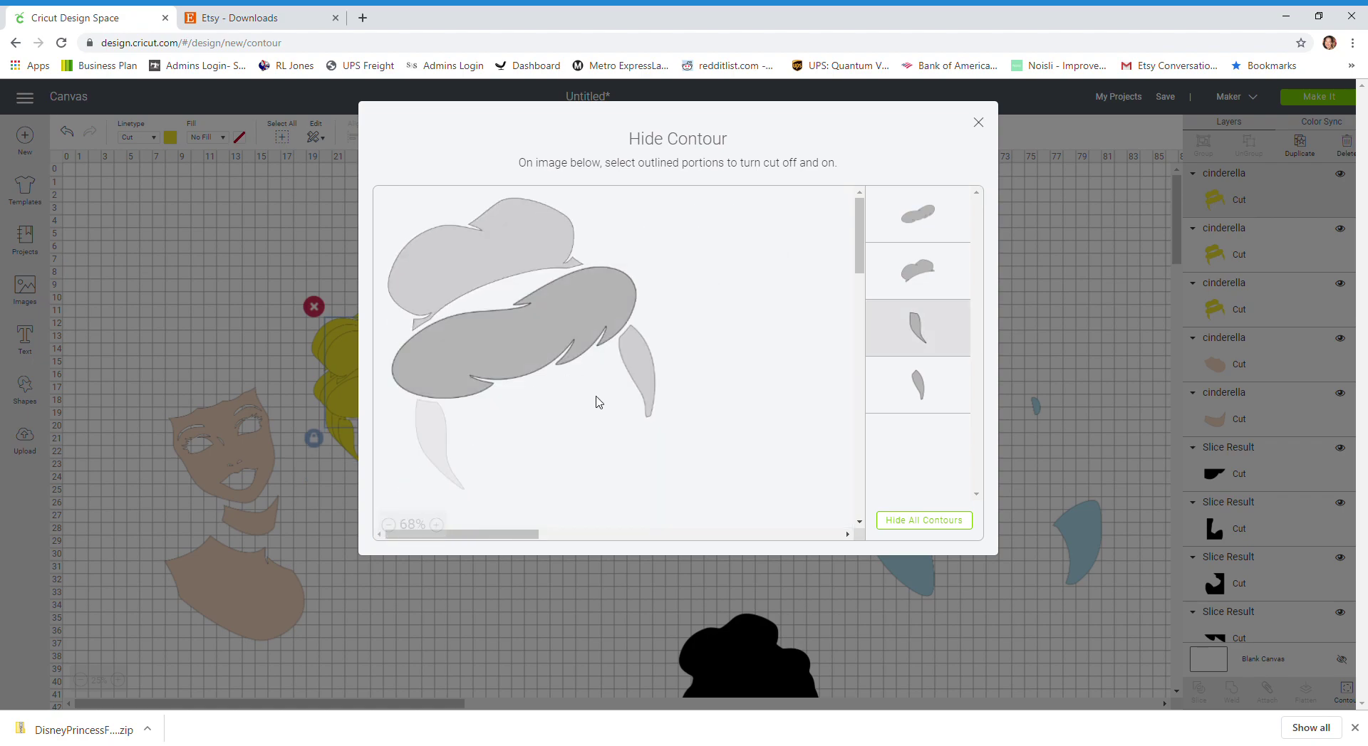
{"action": "left_click", "coordinate": [649, 369]}
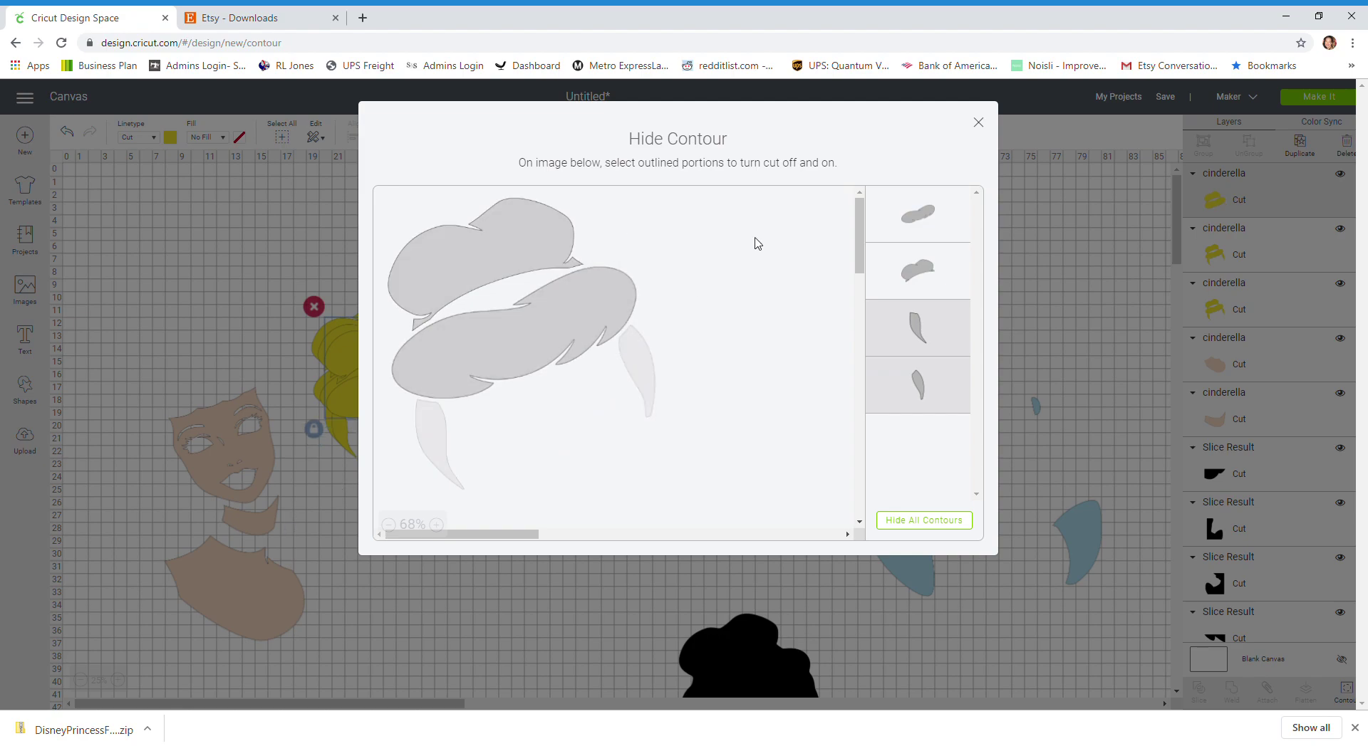
{"action": "left_click", "coordinate": [978, 123]}
{"action": "left_click_drag", "start_coordinate": [425, 372], "coordinate": [474, 590]}
Step: Hide all contours of the second yellow hair copy except the left side strand and move that strand down beside the large hair shapes
{"action": "left_click", "coordinate": [424, 372]}
{"action": "left_click", "coordinate": [1346, 690]}
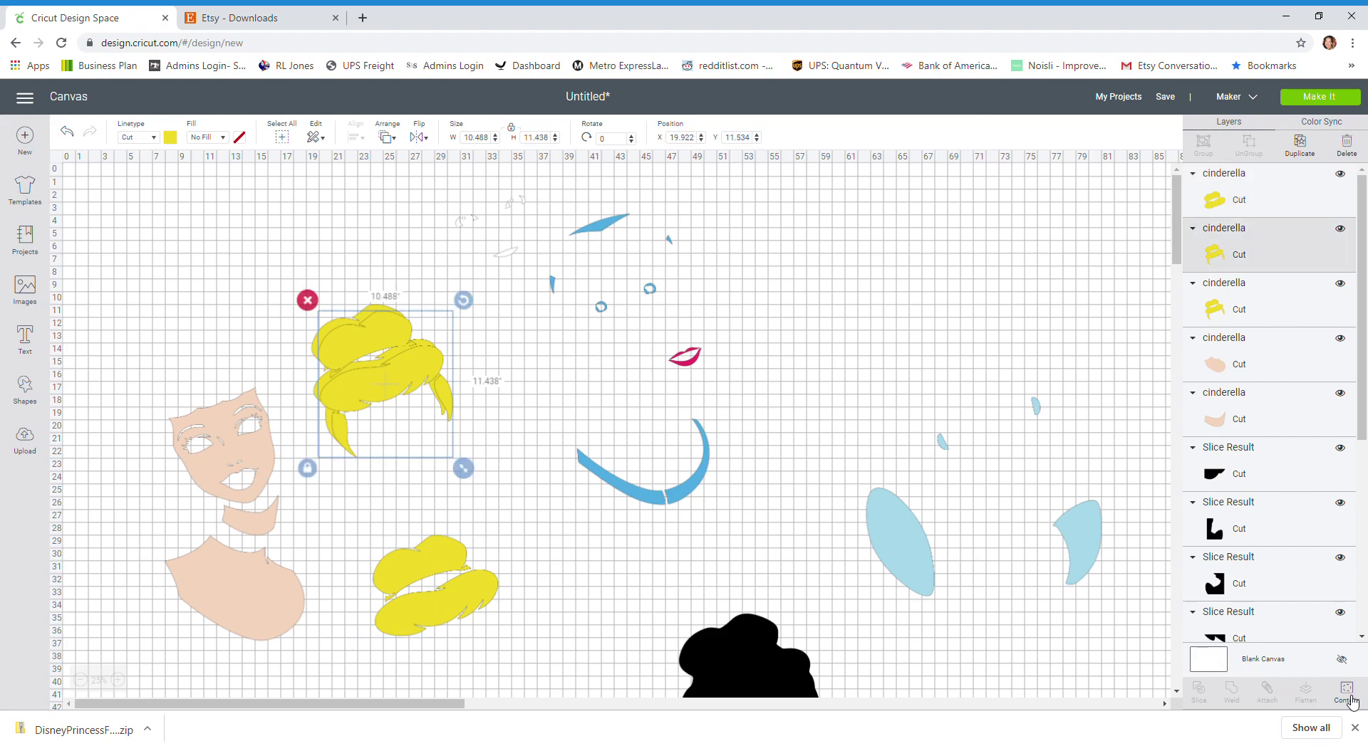
{"action": "scroll", "coordinate": [610, 369], "scroll_direction": "down", "scroll_amount": 1}
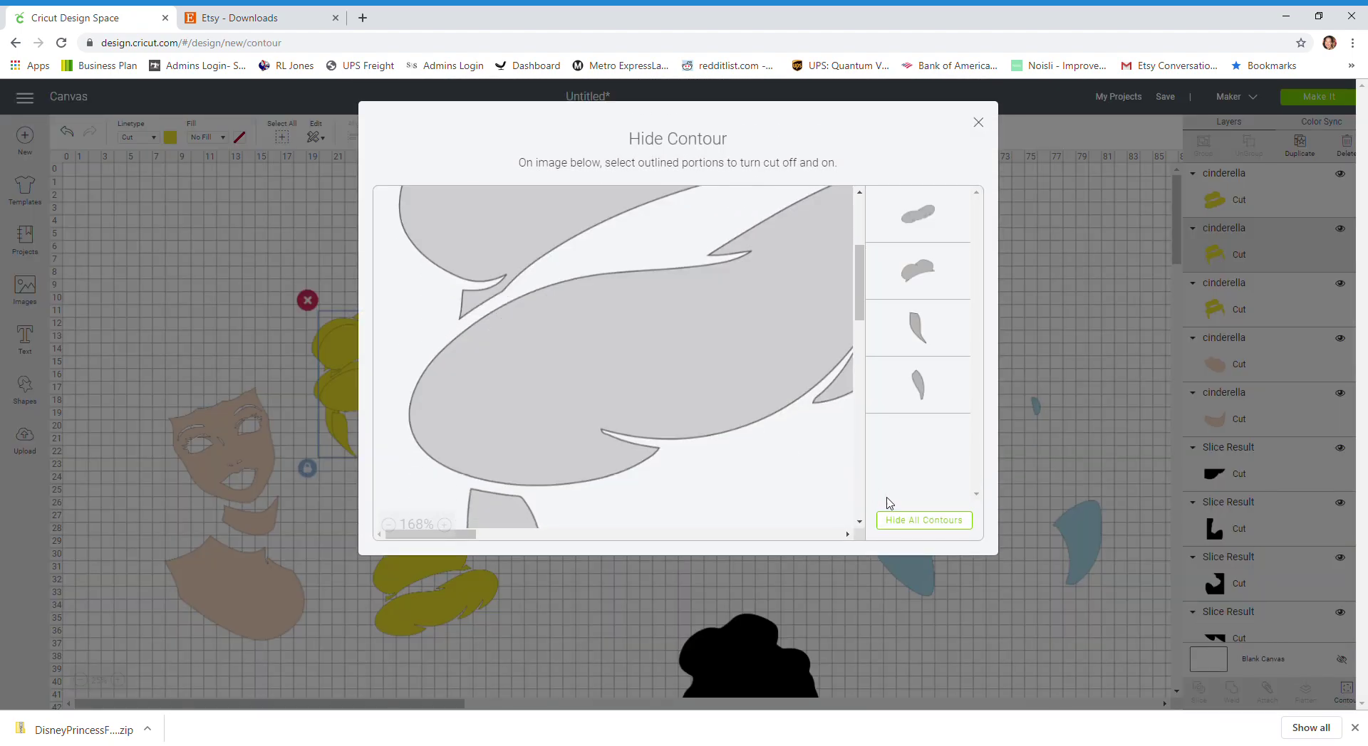
{"action": "left_click", "coordinate": [876, 524]}
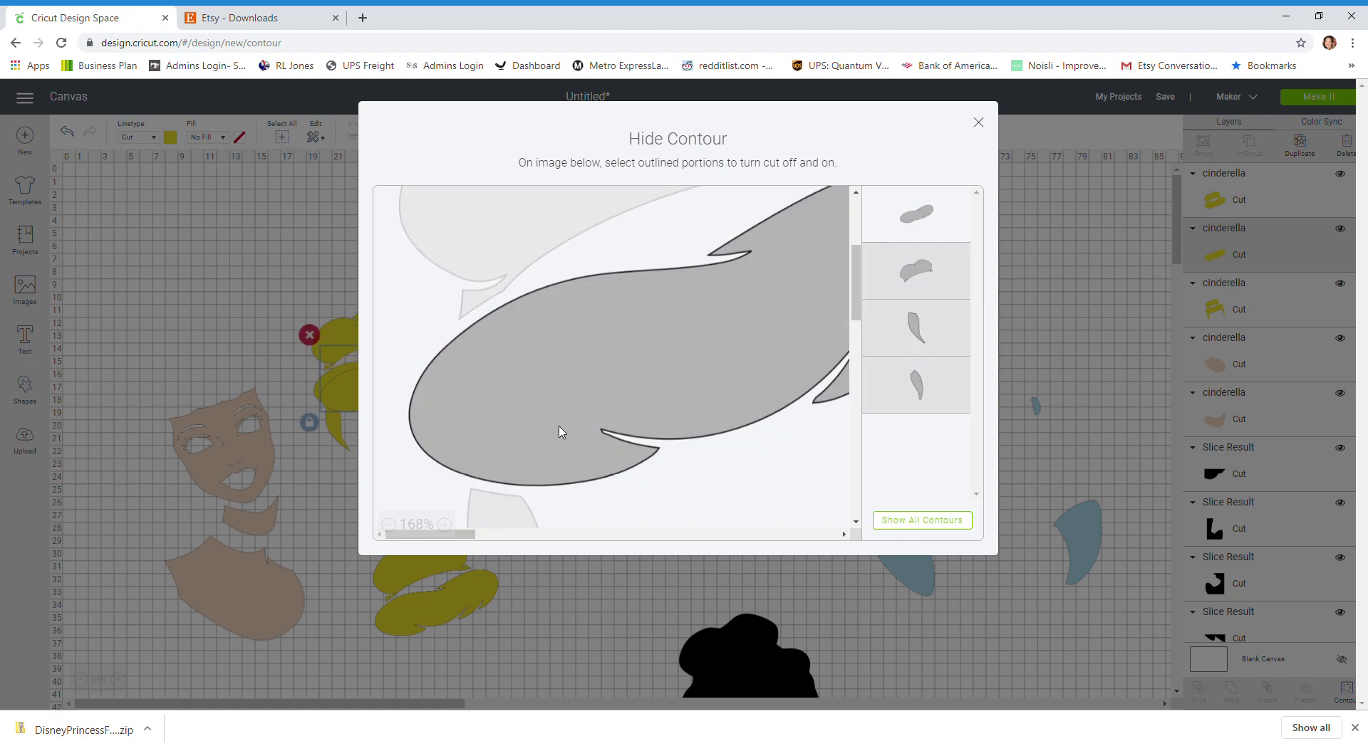
{"action": "scroll", "coordinate": [558, 430], "scroll_direction": "down", "scroll_amount": 2}
{"action": "left_click", "coordinate": [517, 423]}
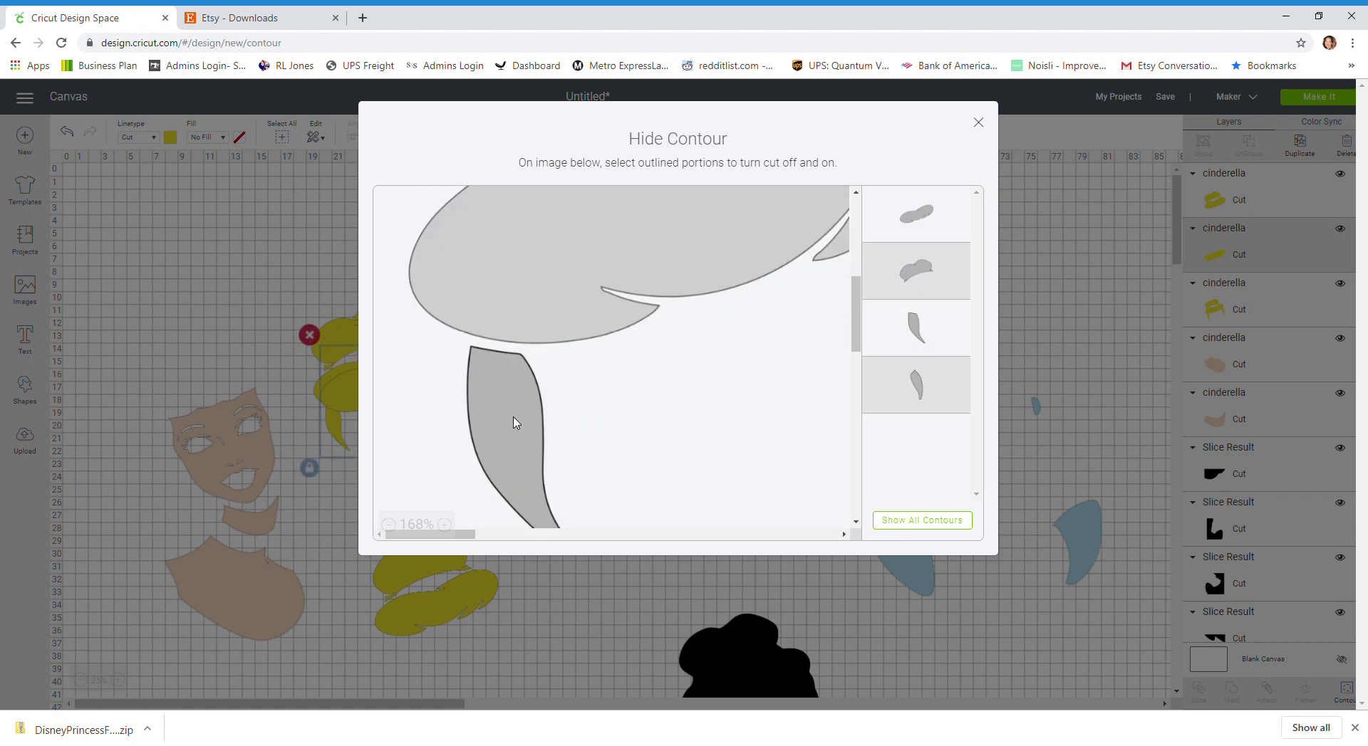
{"action": "left_click", "coordinate": [560, 261]}
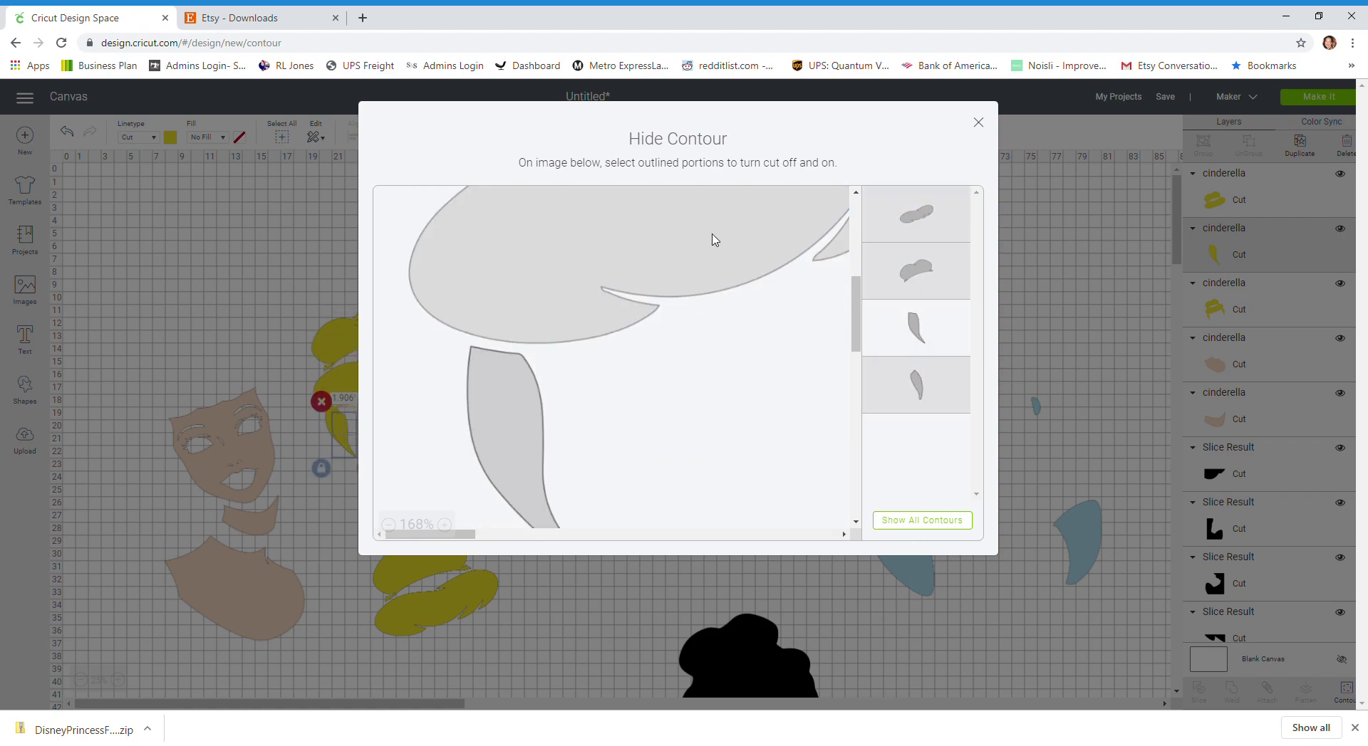
{"action": "left_click", "coordinate": [979, 120]}
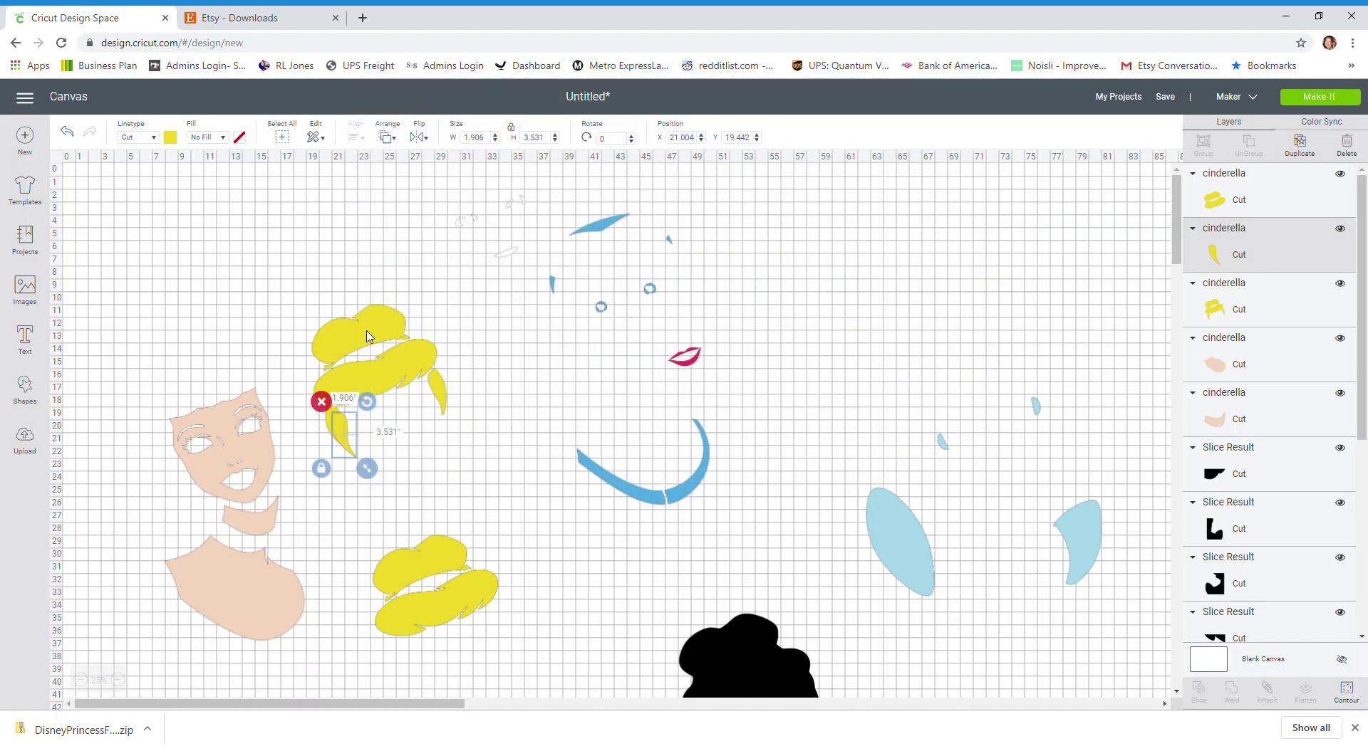
{"action": "left_click_drag", "start_coordinate": [337, 428], "coordinate": [354, 592]}
Step: Hide all contours of the remaining yellow hair layer except the right side strand and move that strand down onto the large hair shapes
{"action": "left_click", "coordinate": [380, 376]}
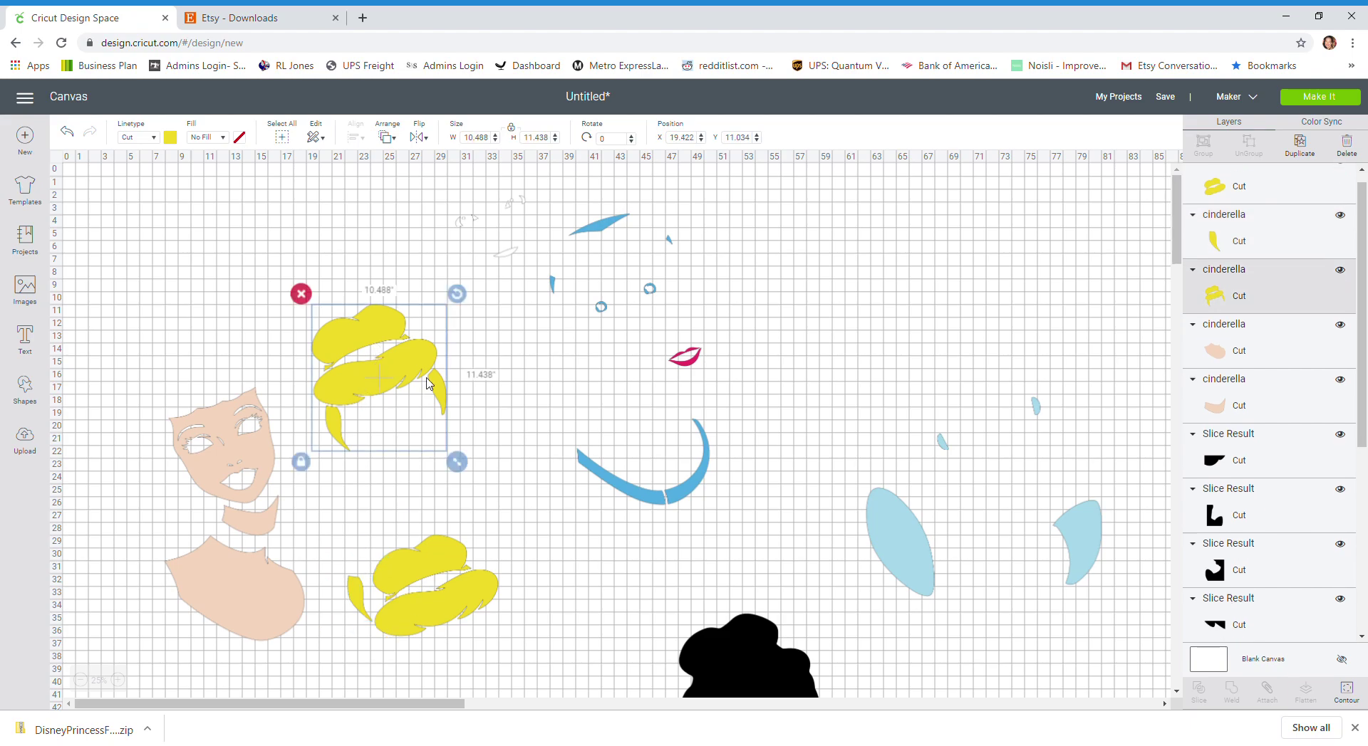
{"action": "left_click", "coordinate": [1346, 691]}
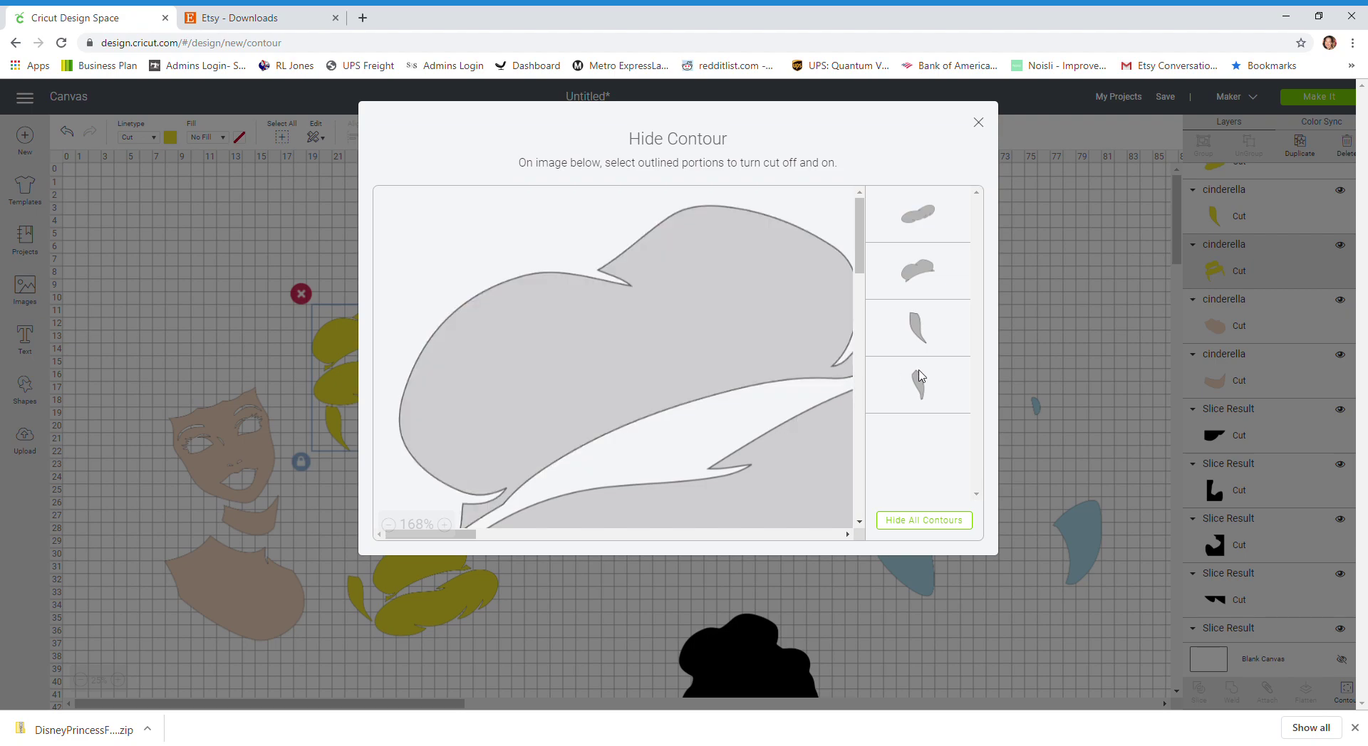
{"action": "left_click", "coordinate": [389, 524]}
{"action": "left_click", "coordinate": [388, 525]}
{"action": "left_click", "coordinate": [389, 525]}
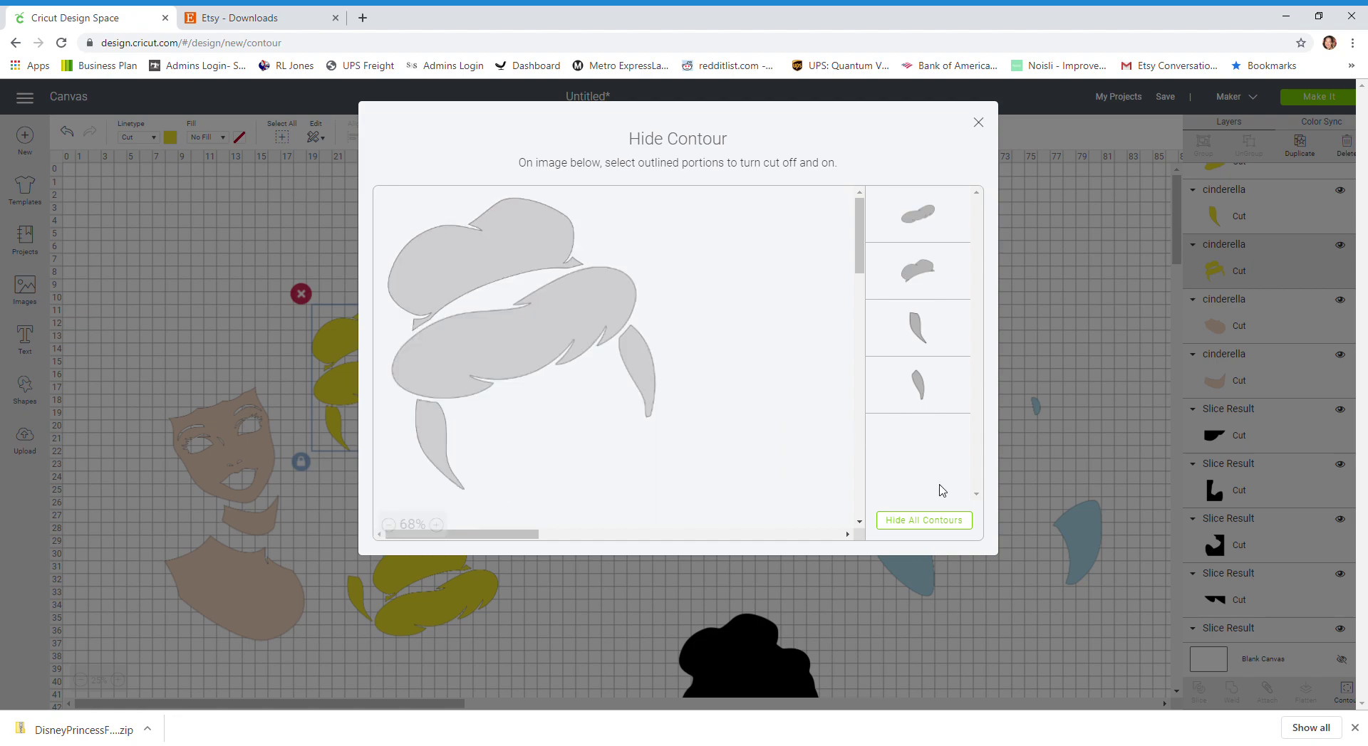
{"action": "left_click", "coordinate": [924, 520]}
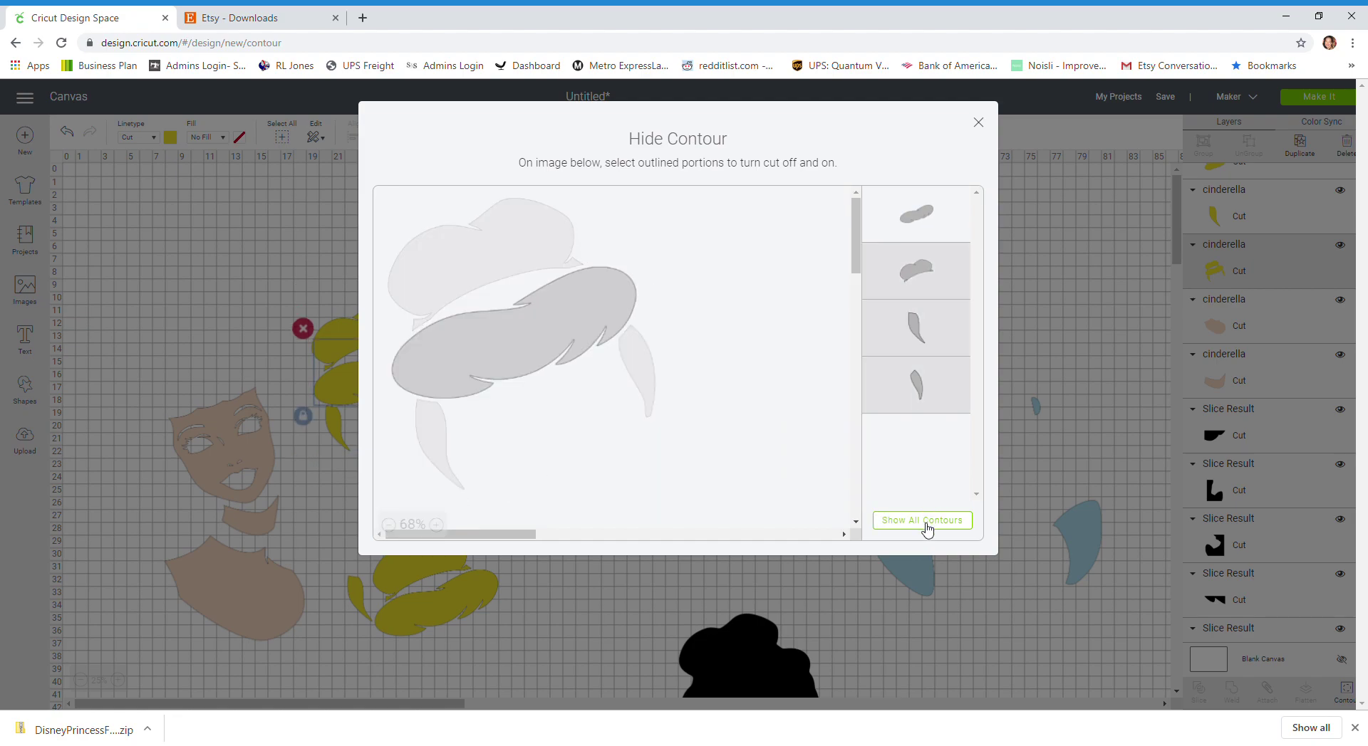
{"action": "left_click", "coordinate": [919, 396]}
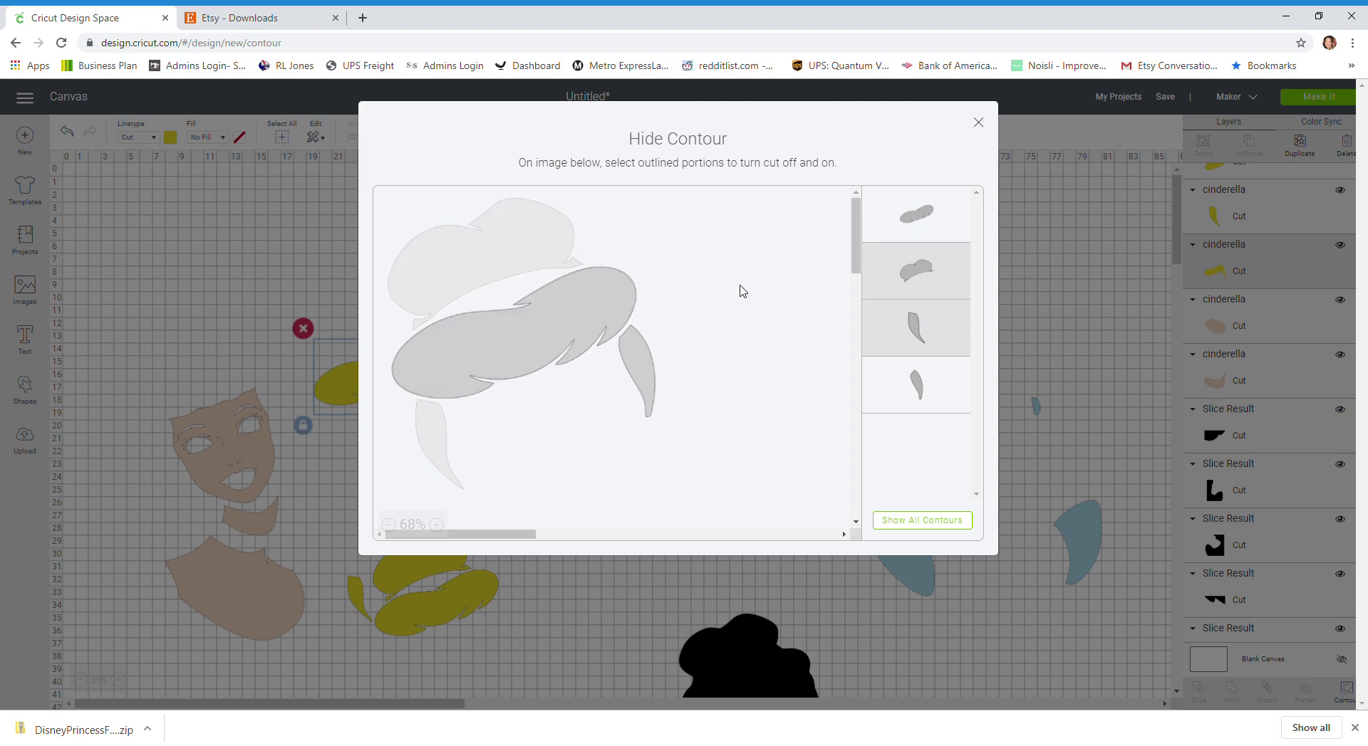
{"action": "left_click", "coordinate": [939, 279]}
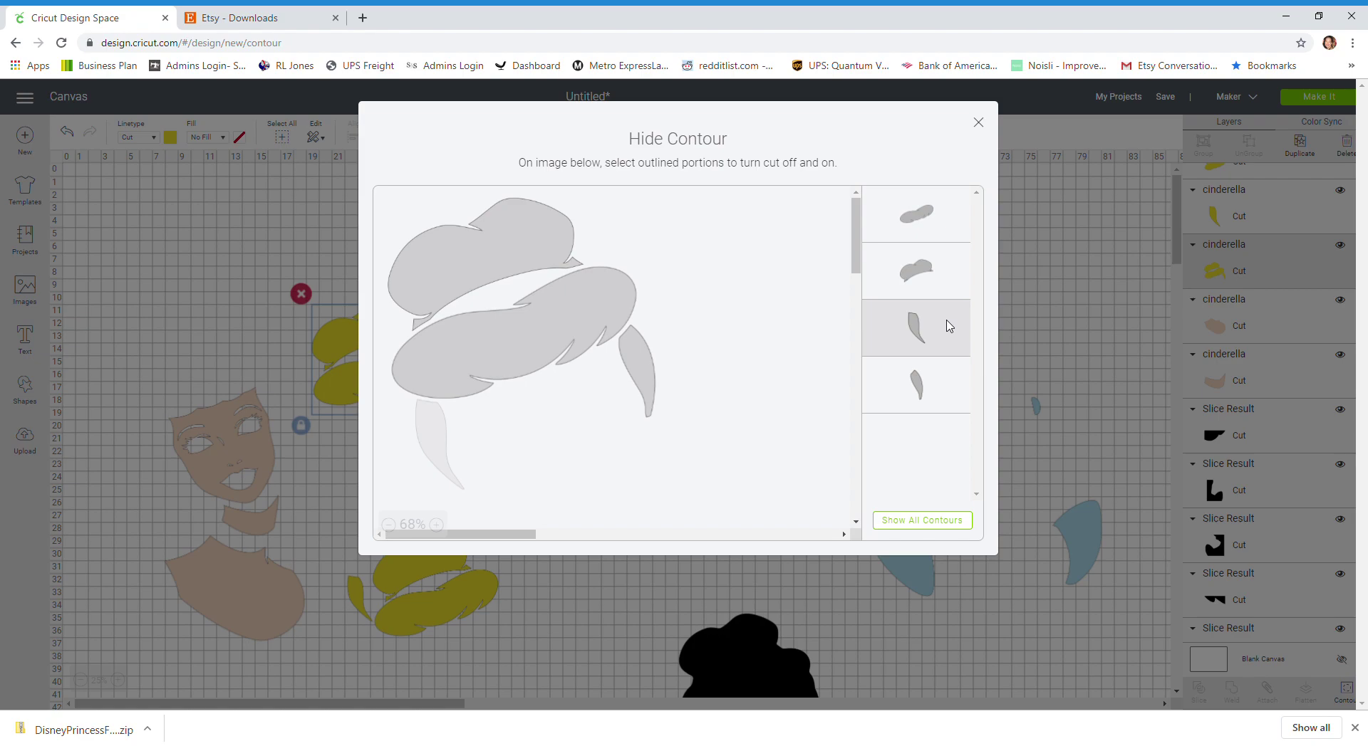
{"action": "left_click", "coordinate": [951, 270]}
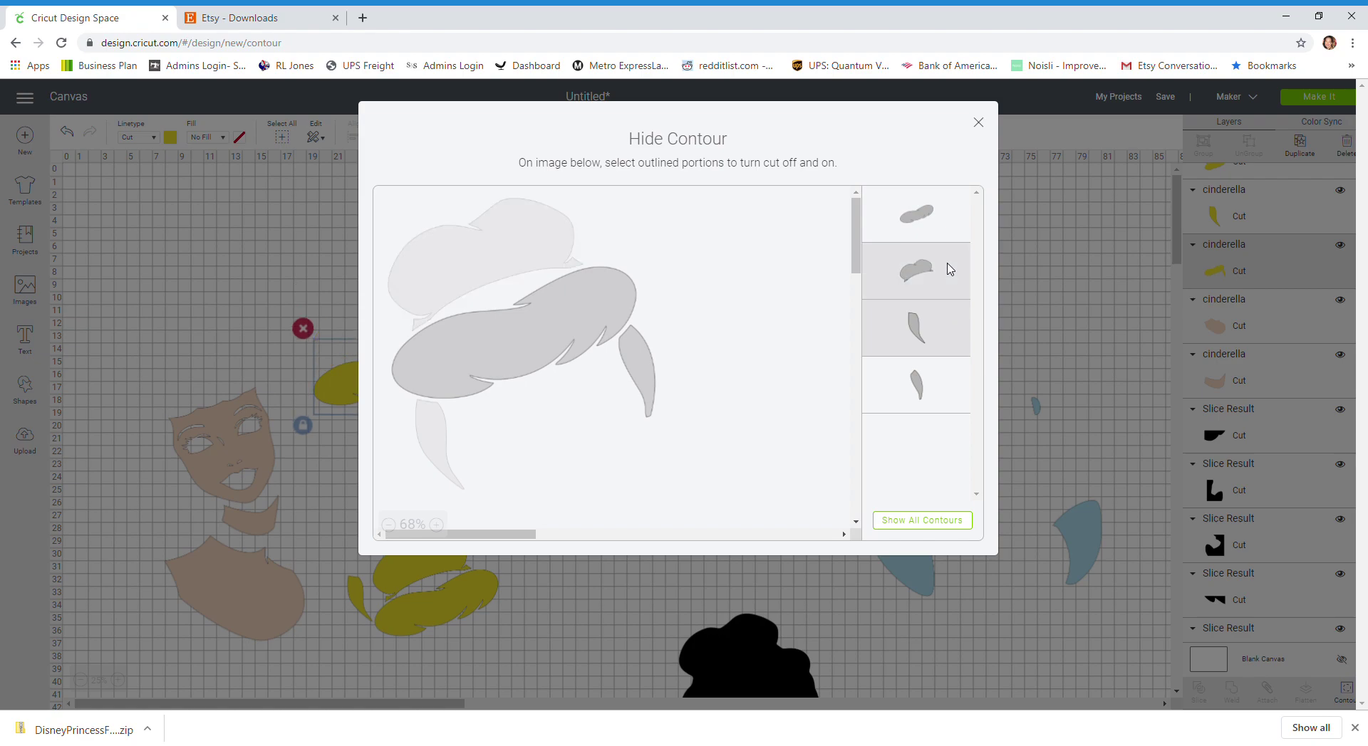
{"action": "left_click", "coordinate": [949, 226]}
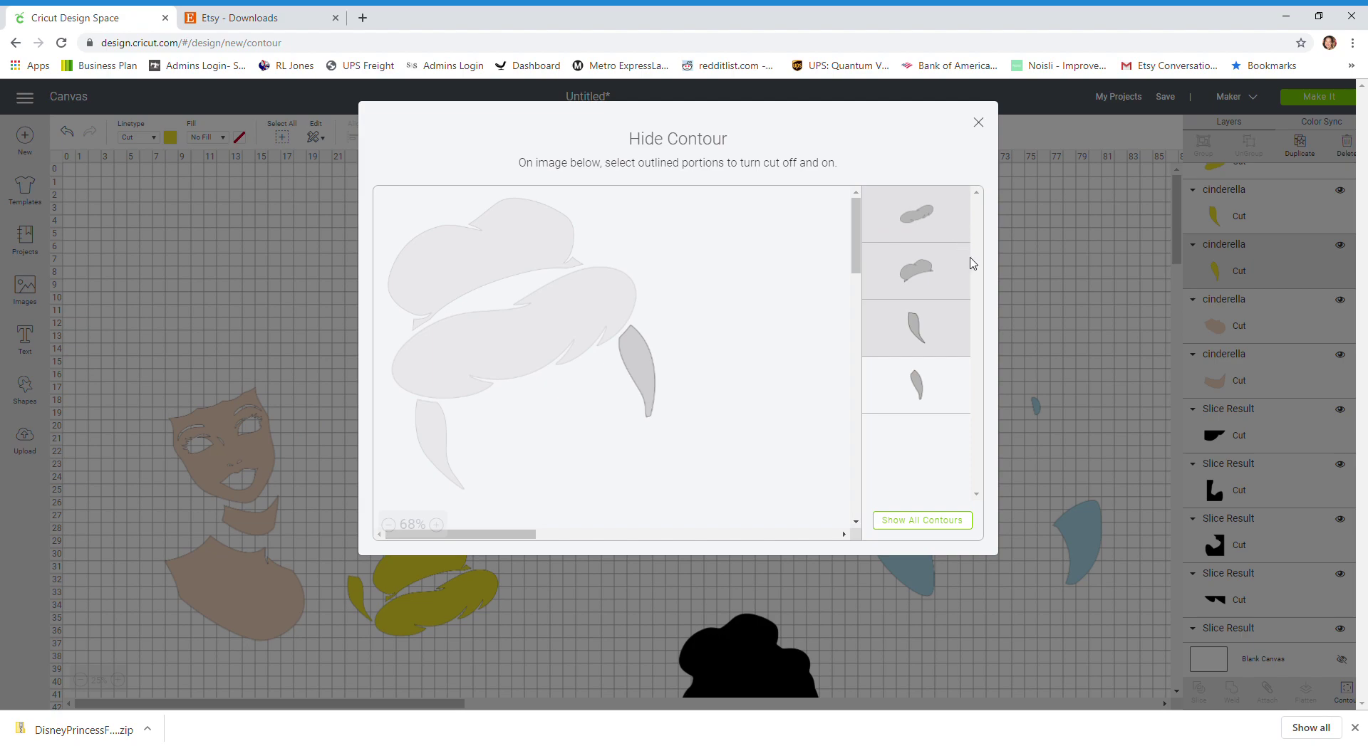
{"action": "left_click", "coordinate": [978, 123]}
{"action": "left_click_drag", "start_coordinate": [443, 397], "coordinate": [403, 590]}
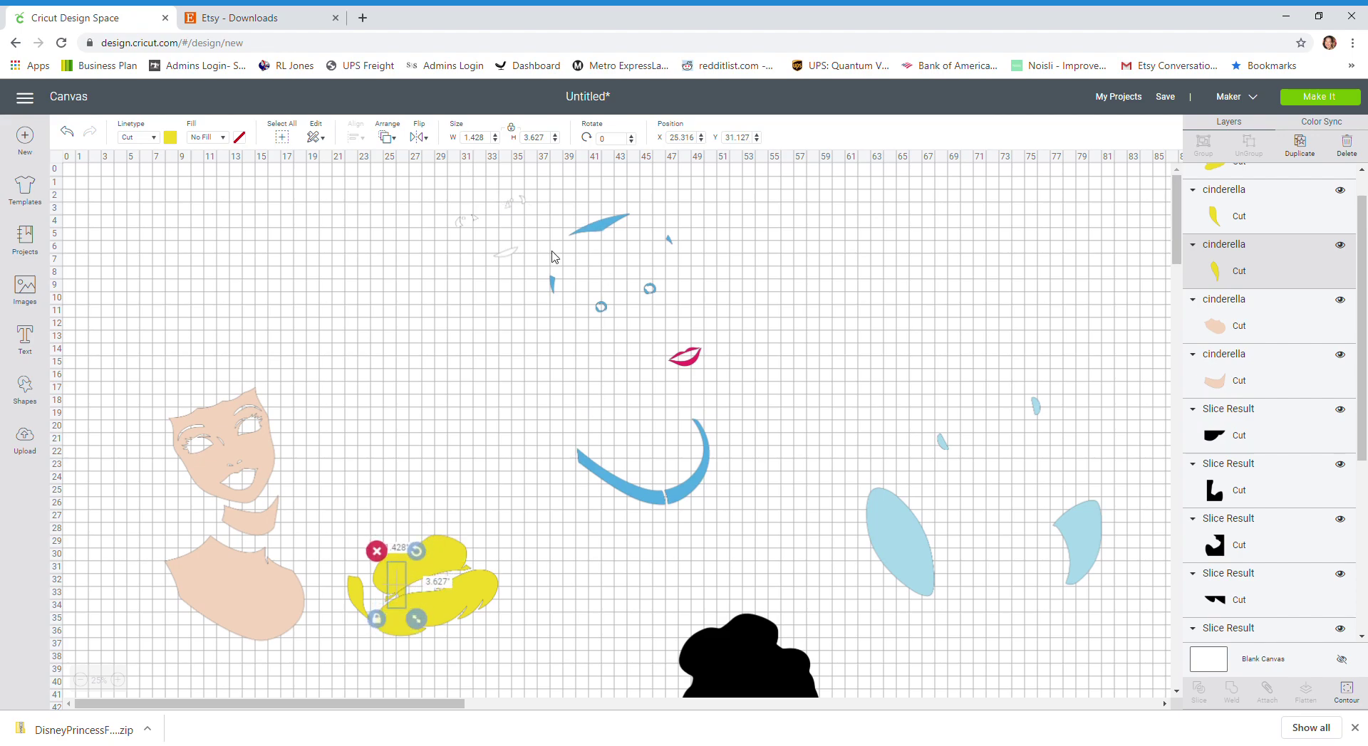
Step: Move the light blue layer to about X 57.7, Y 8.2 and duplicate it three times
{"action": "left_click_drag", "start_coordinate": [910, 555], "coordinate": [846, 426]}
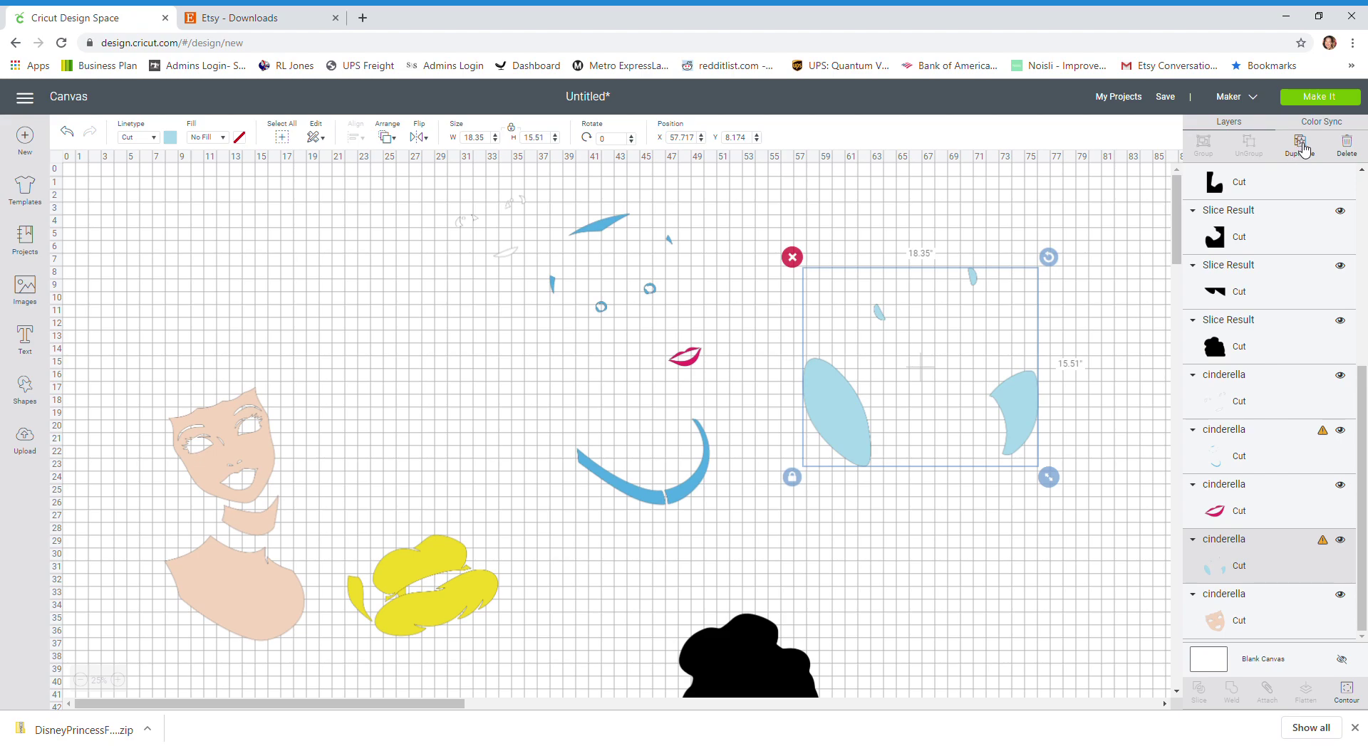
{"action": "left_click", "coordinate": [1301, 146]}
{"action": "left_click", "coordinate": [1301, 146]}
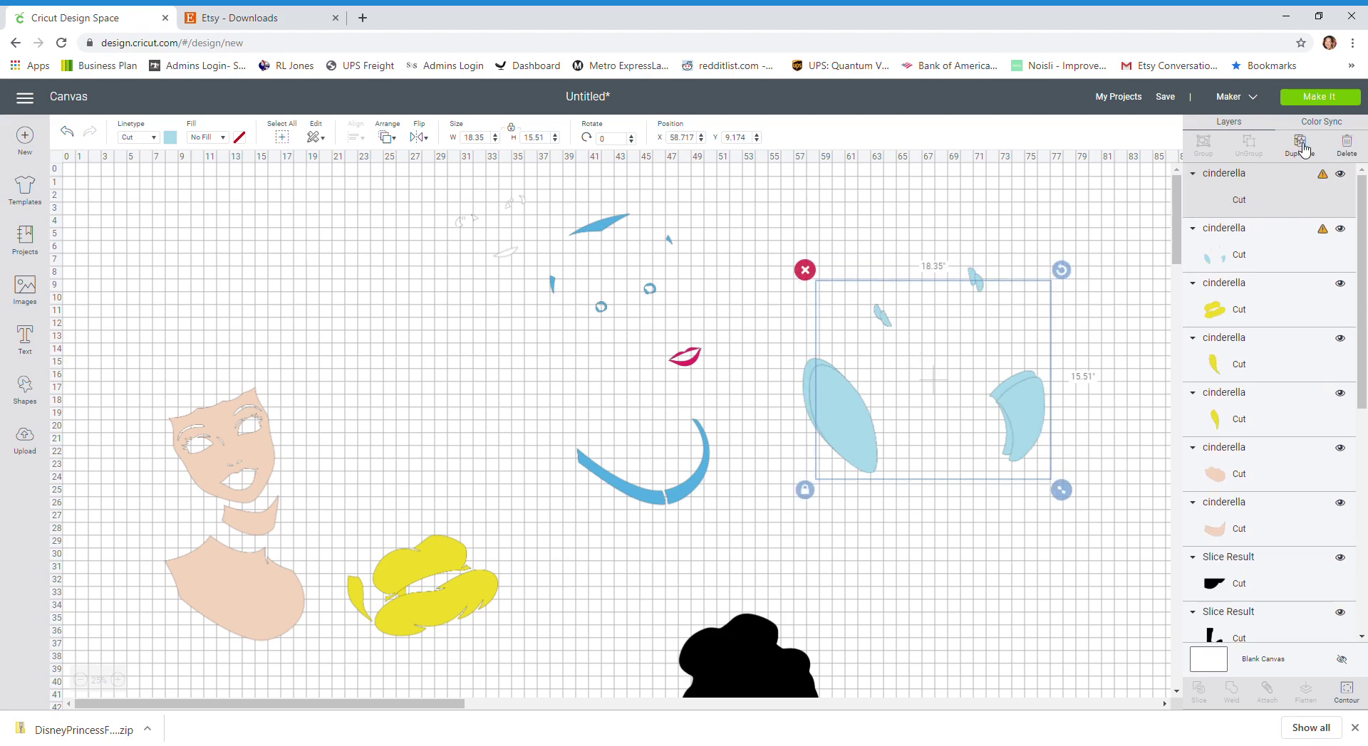
{"action": "left_click", "coordinate": [1301, 146]}
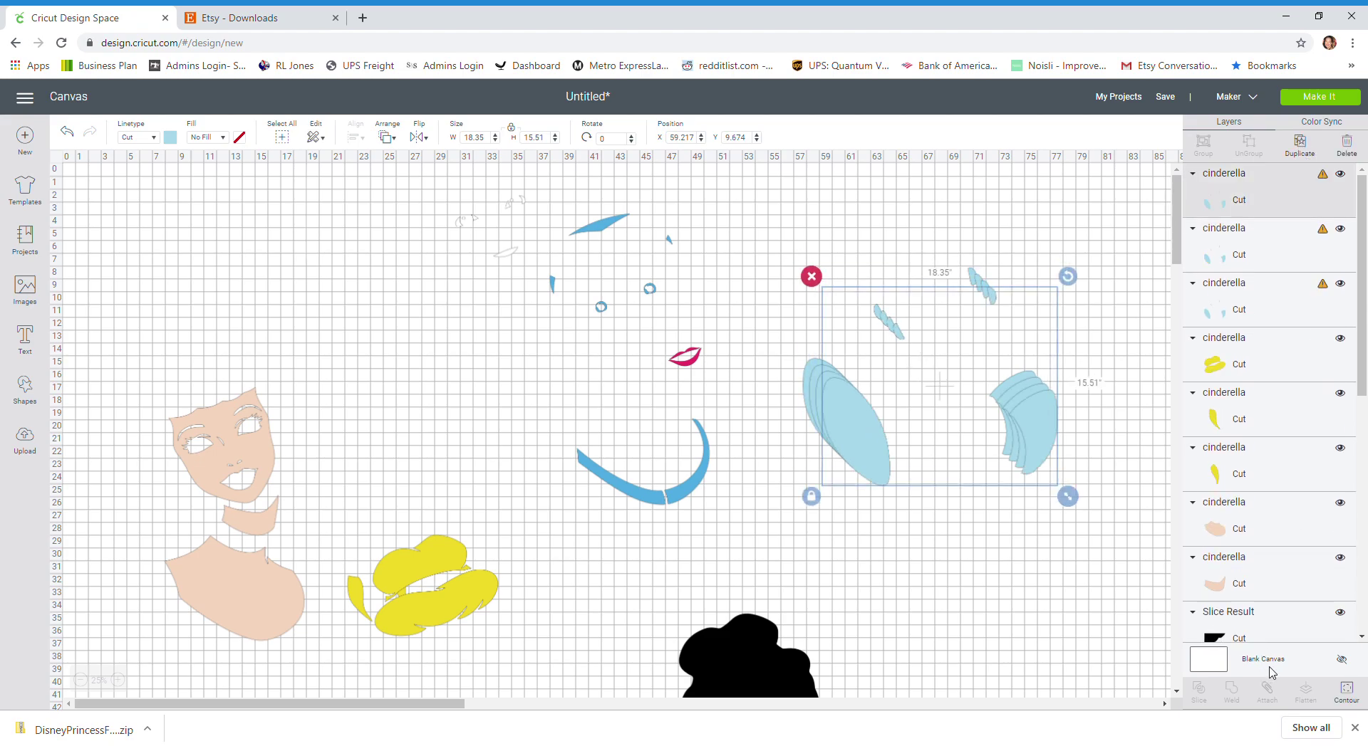
Step: Hide all contours of the top light blue copy except the large oval and move the oval down to empty canvas beside the black silhouette
{"action": "left_click", "coordinate": [1346, 691]}
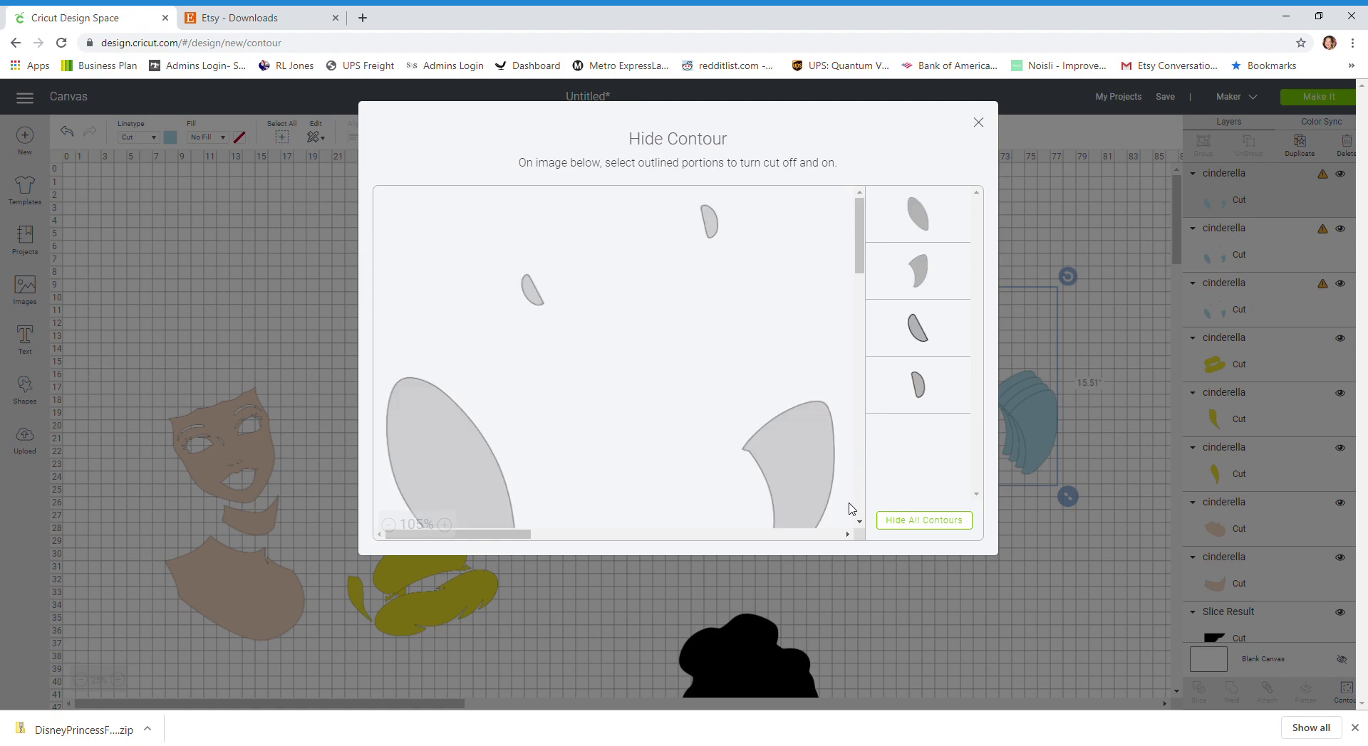
{"action": "left_click", "coordinate": [924, 520]}
{"action": "left_click", "coordinate": [448, 453]}
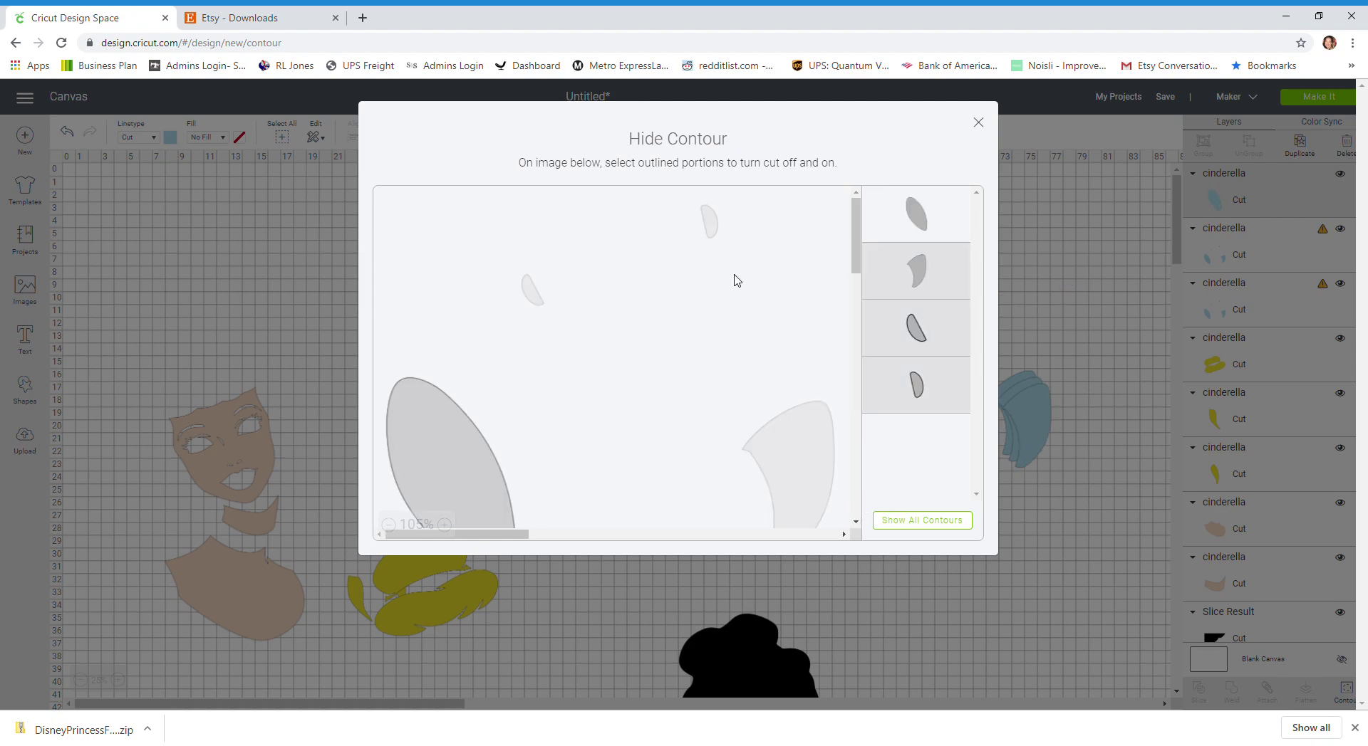
{"action": "left_click", "coordinate": [978, 123]}
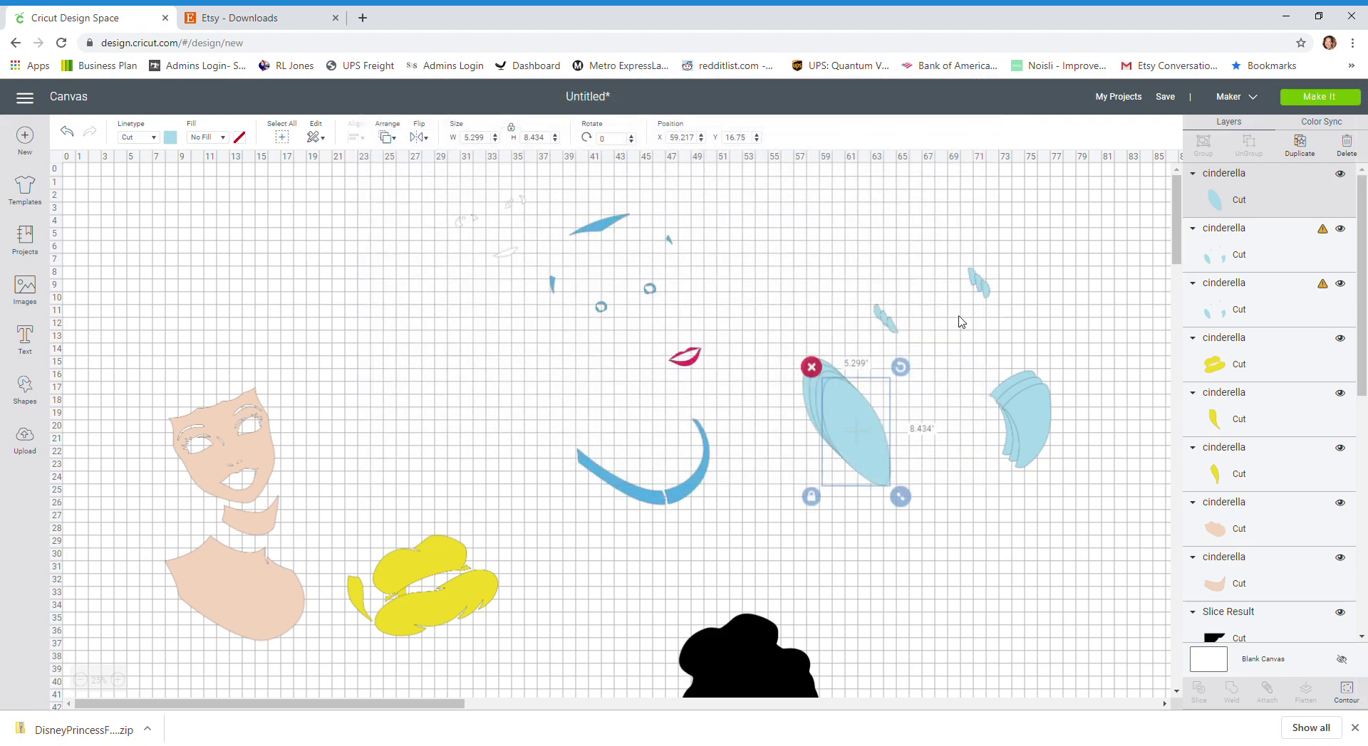
{"action": "left_click_drag", "start_coordinate": [862, 437], "coordinate": [895, 601]}
Step: Keep only the small left contour of the next light blue copy and move that piece to the lower edge of the separated oval
{"action": "left_click", "coordinate": [877, 442]}
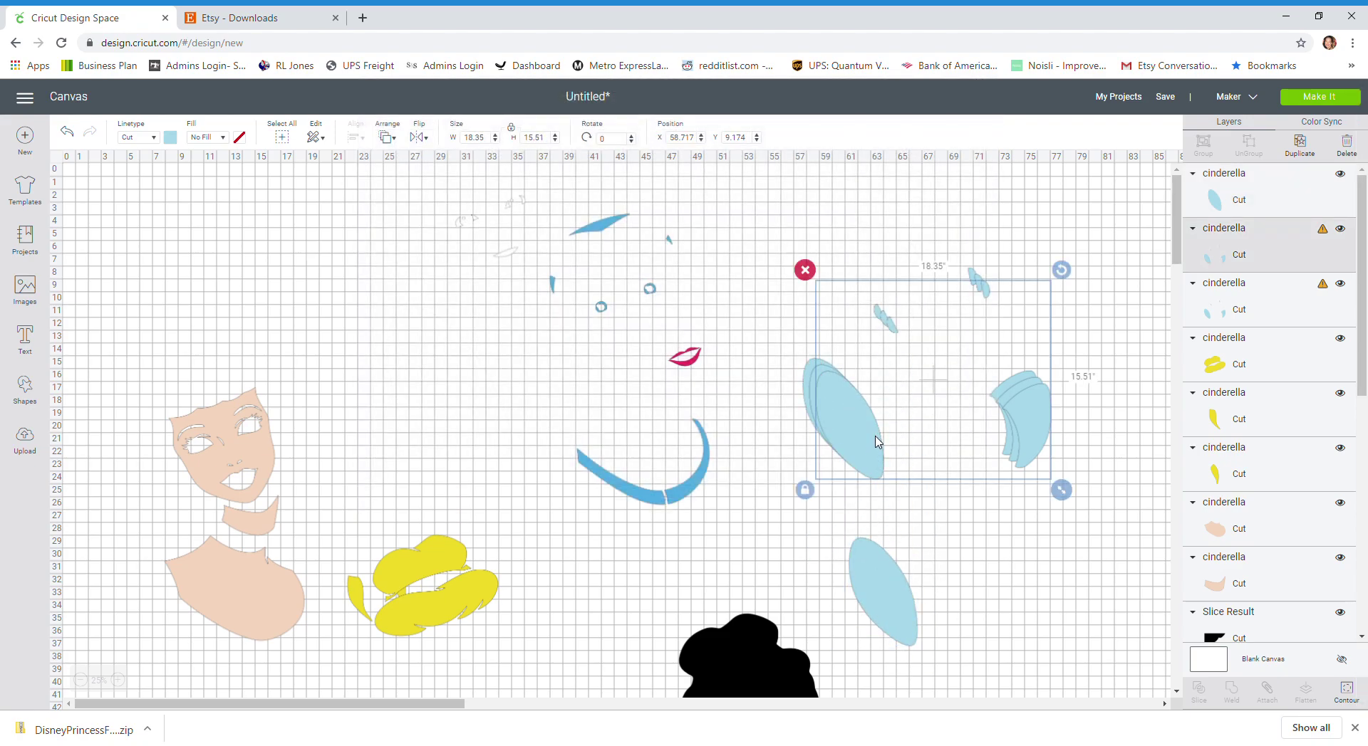
{"action": "left_click", "coordinate": [1346, 691]}
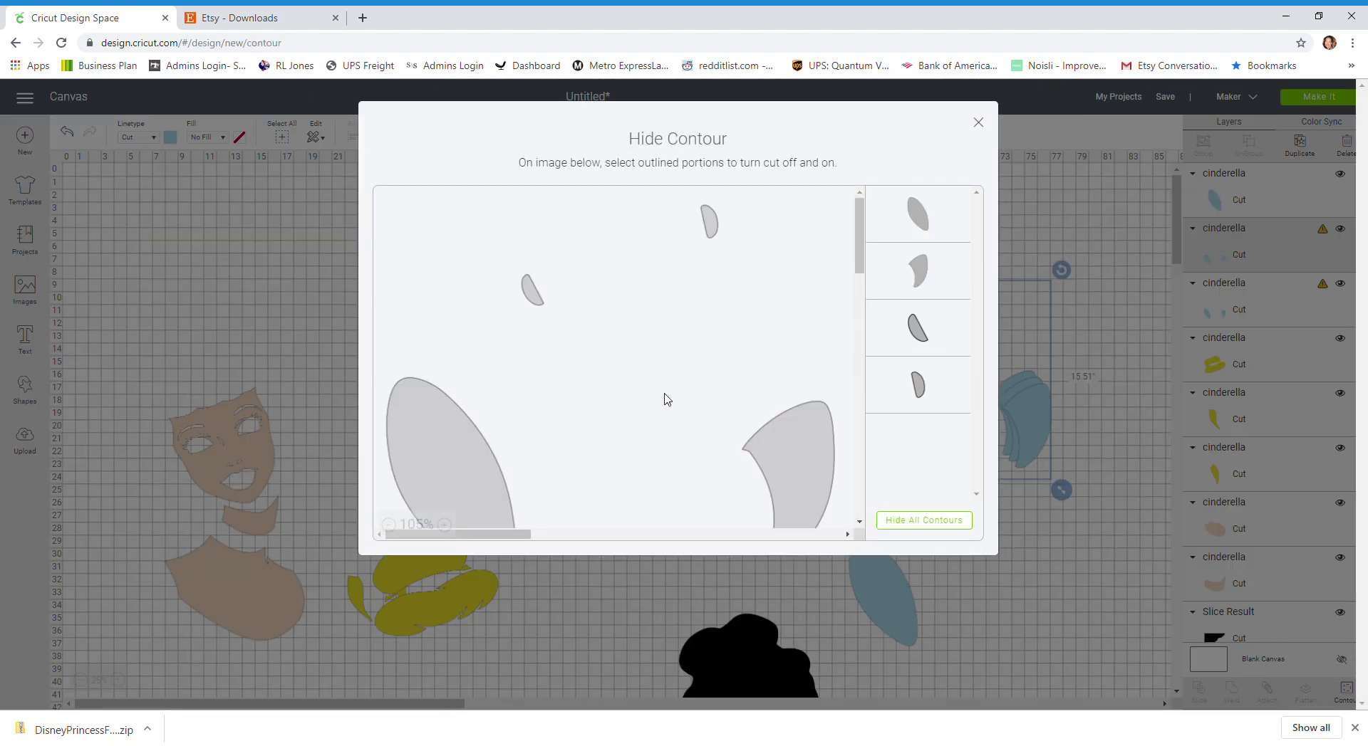
{"action": "left_click", "coordinate": [925, 521]}
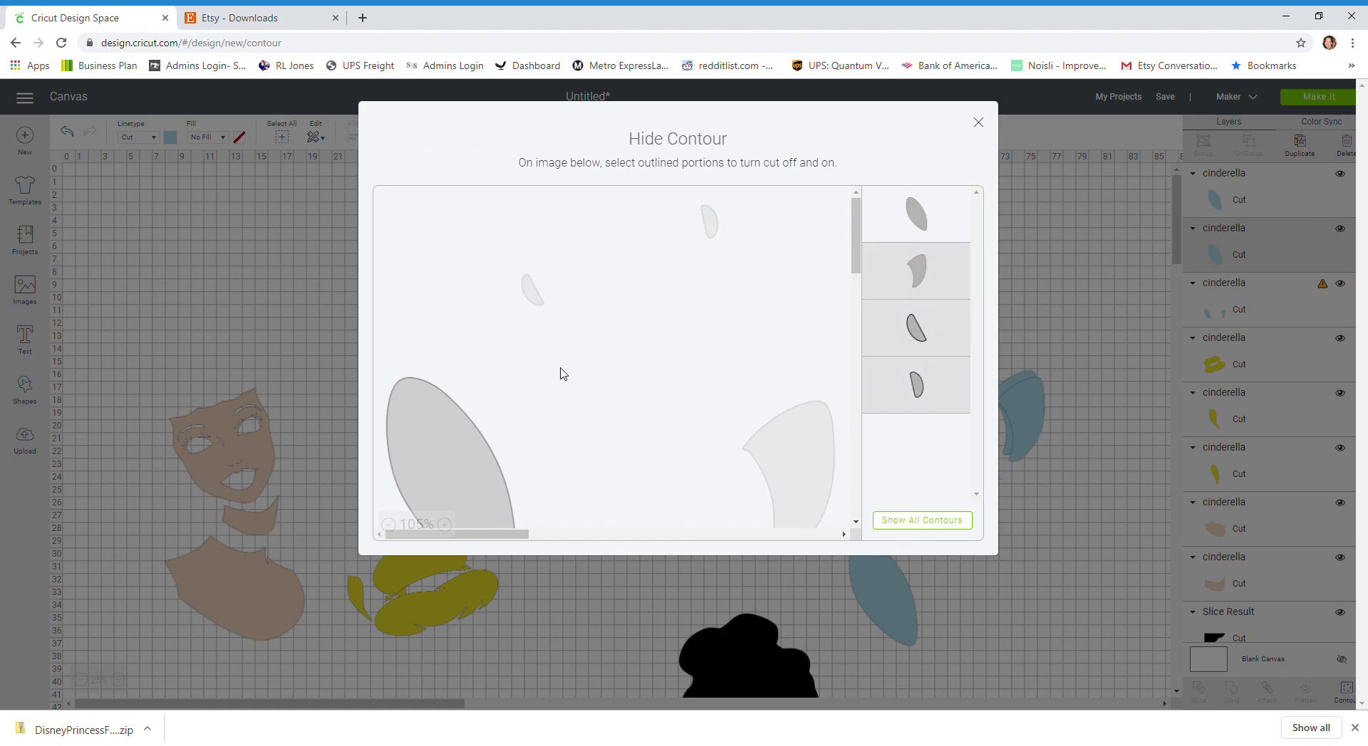
{"action": "left_click", "coordinate": [530, 289]}
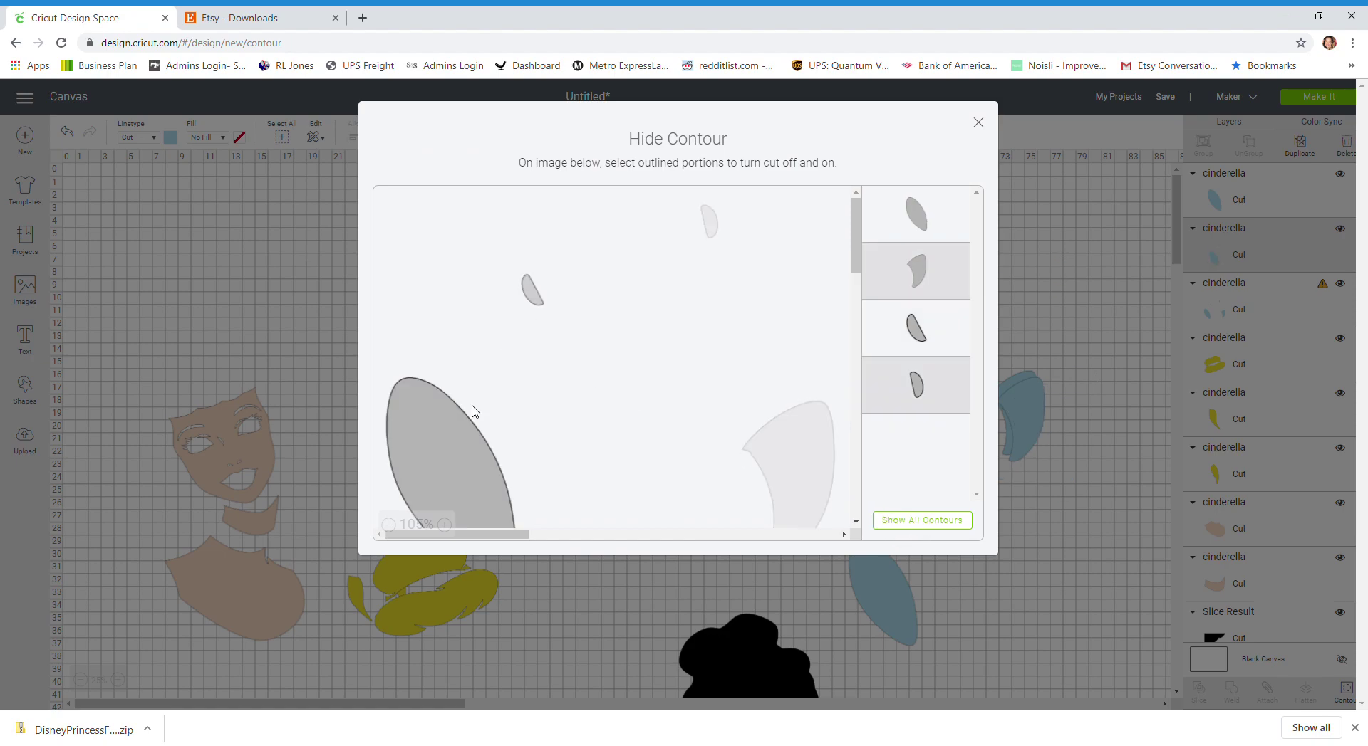
{"action": "left_click", "coordinate": [449, 451]}
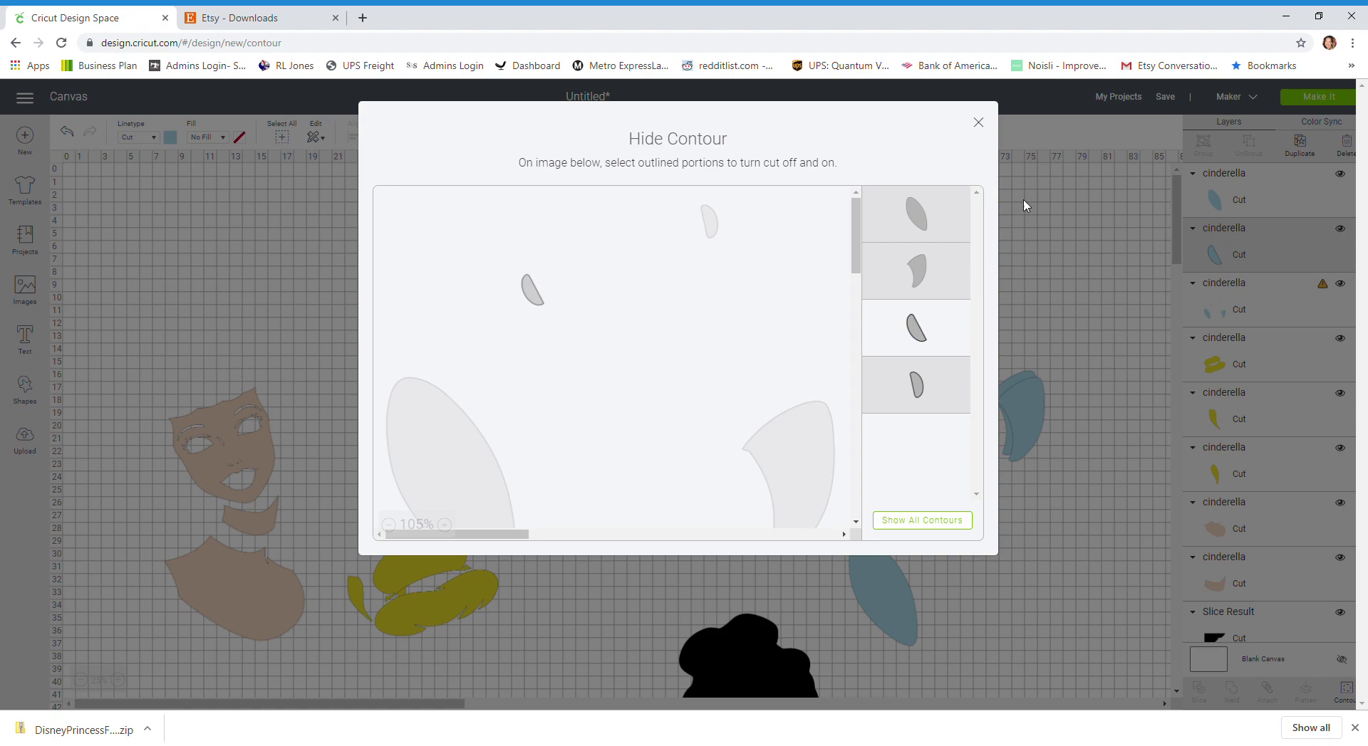
{"action": "left_click", "coordinate": [979, 124]}
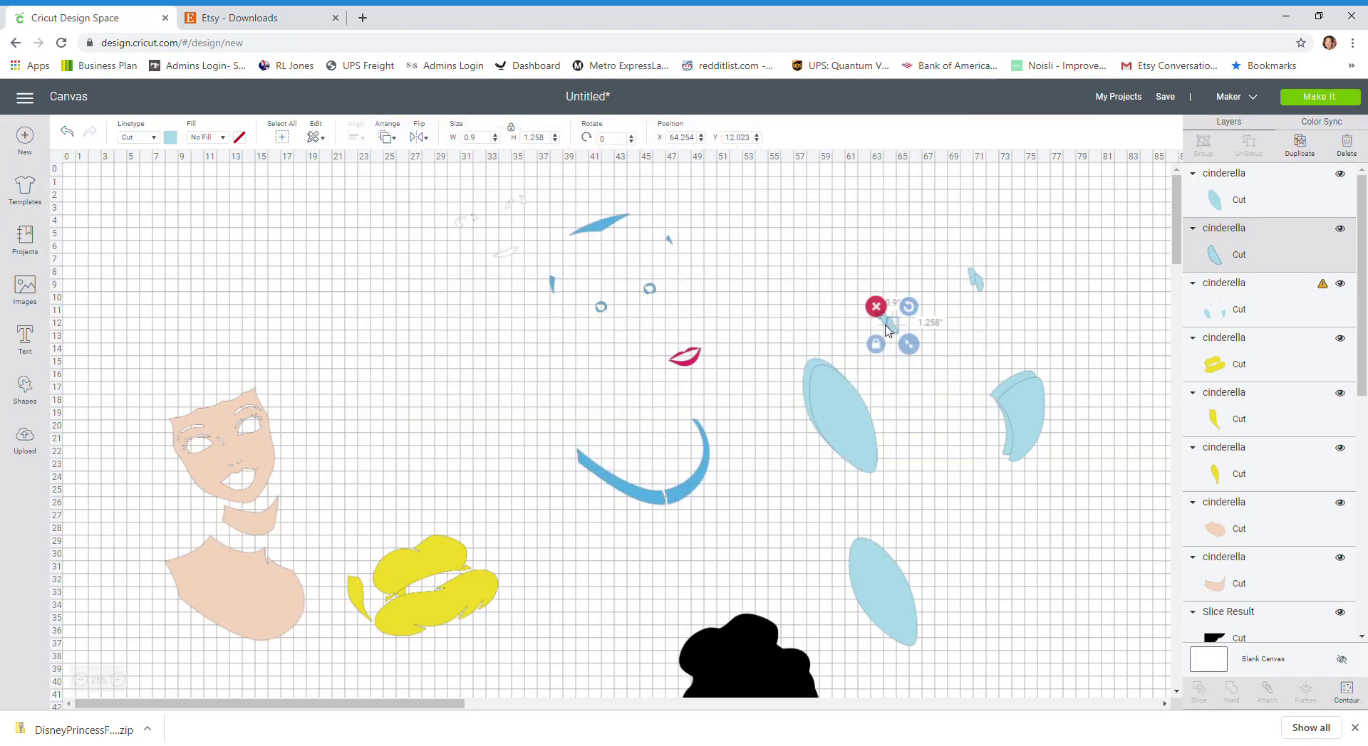
{"action": "left_click_drag", "start_coordinate": [889, 329], "coordinate": [1102, 352]}
{"action": "left_click_drag", "start_coordinate": [896, 337], "coordinate": [889, 643]}
Step: Keep only the small right contour of the original light blue layer and move that piece to the upper edge of the separated oval
{"action": "left_click", "coordinate": [855, 396]}
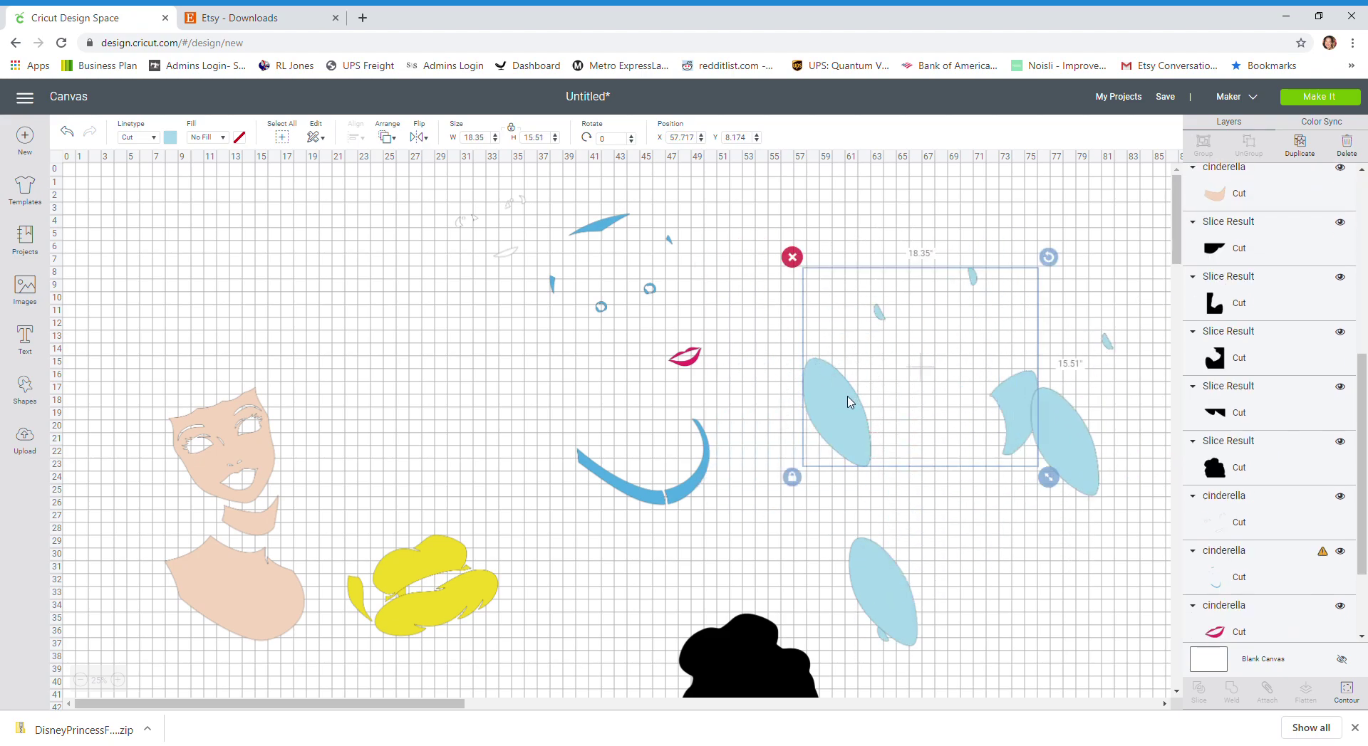
{"action": "left_click", "coordinate": [1347, 689]}
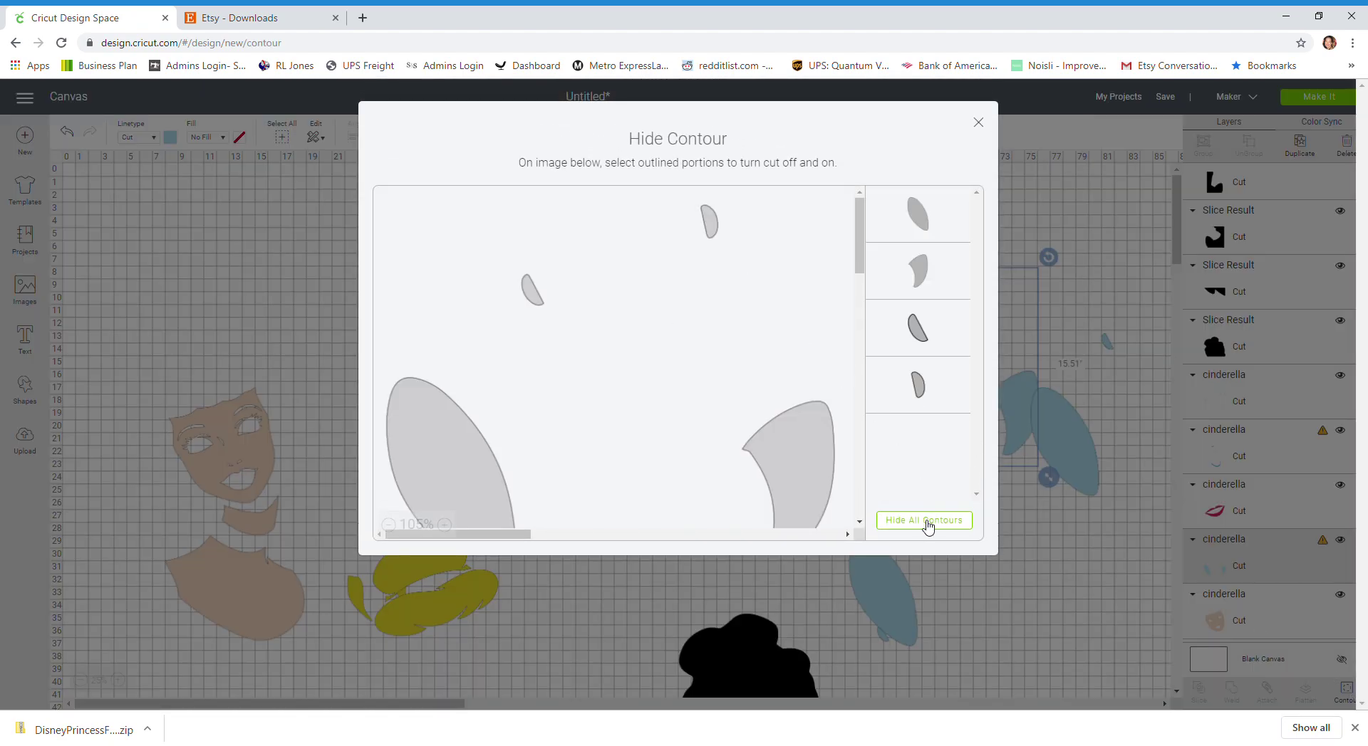
{"action": "left_click", "coordinate": [924, 520]}
{"action": "left_click", "coordinate": [711, 223]}
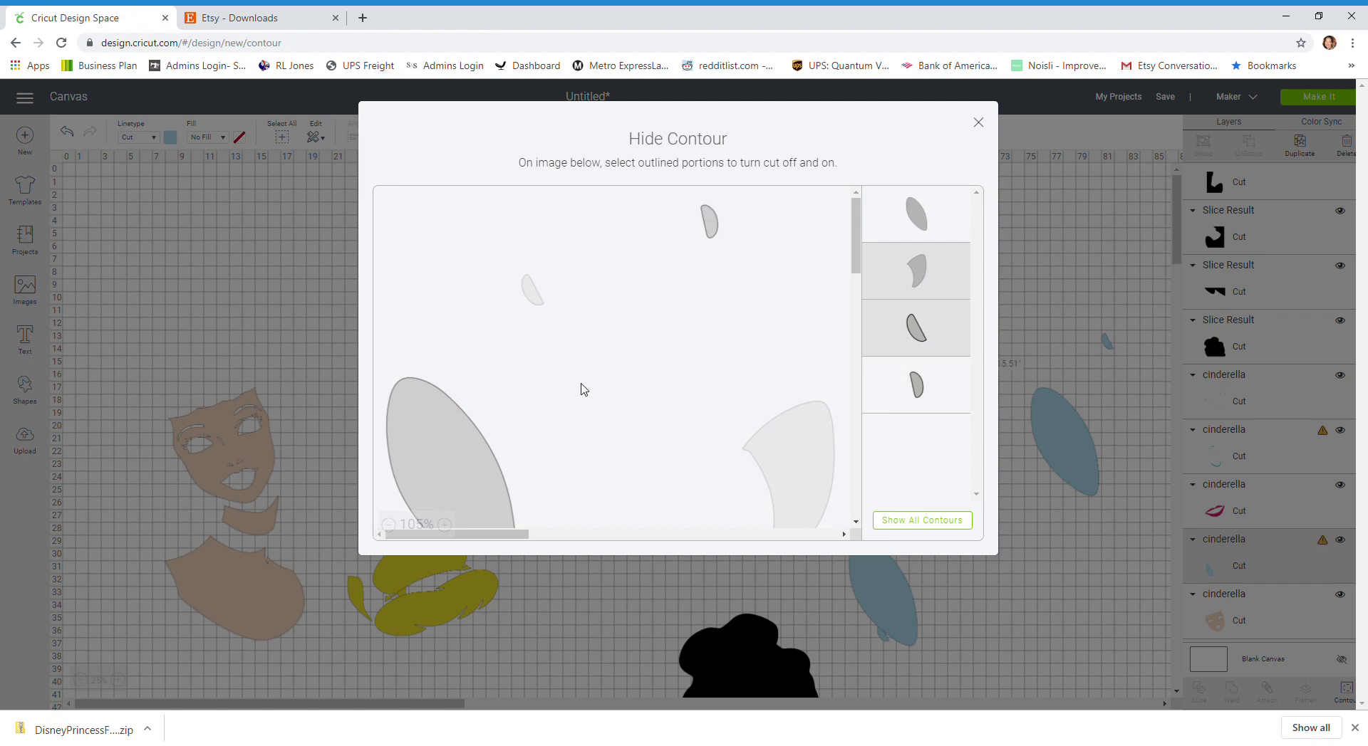
{"action": "left_click", "coordinate": [442, 466]}
{"action": "left_click", "coordinate": [442, 465]}
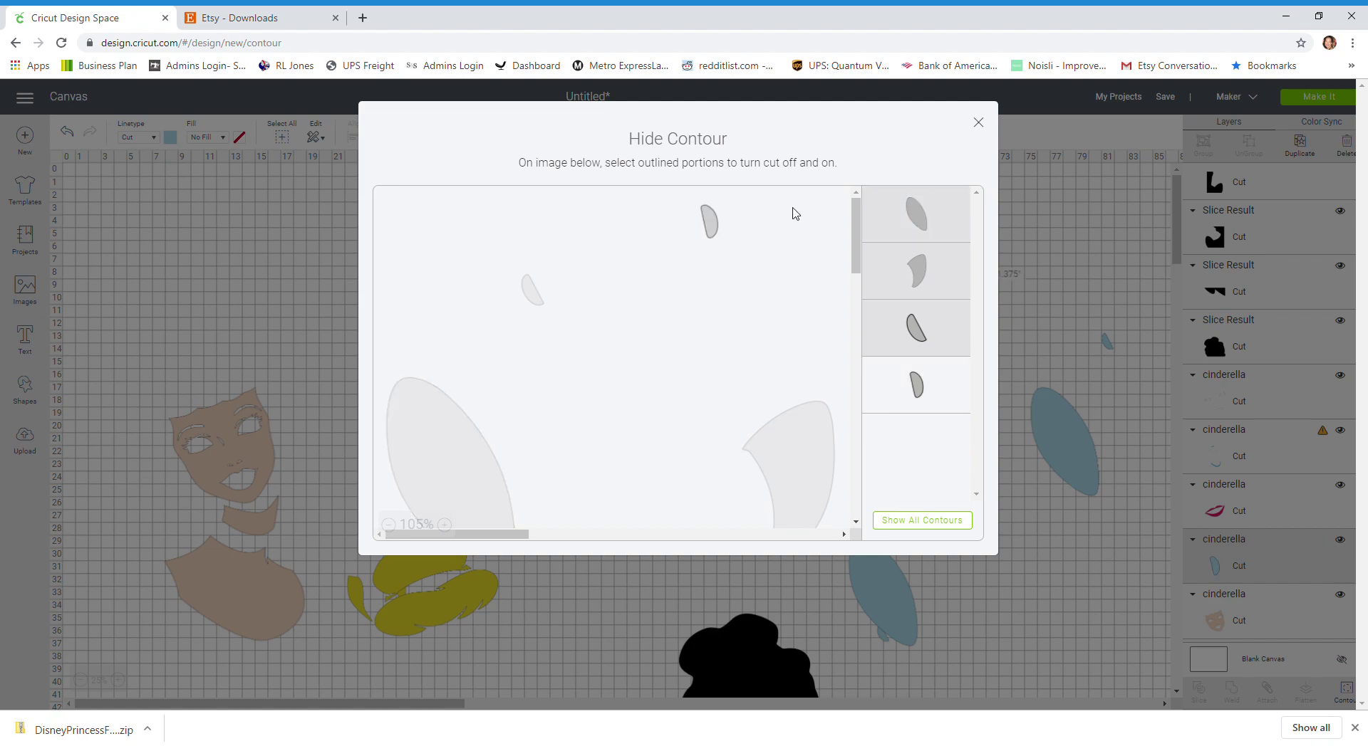
{"action": "left_click", "coordinate": [978, 123]}
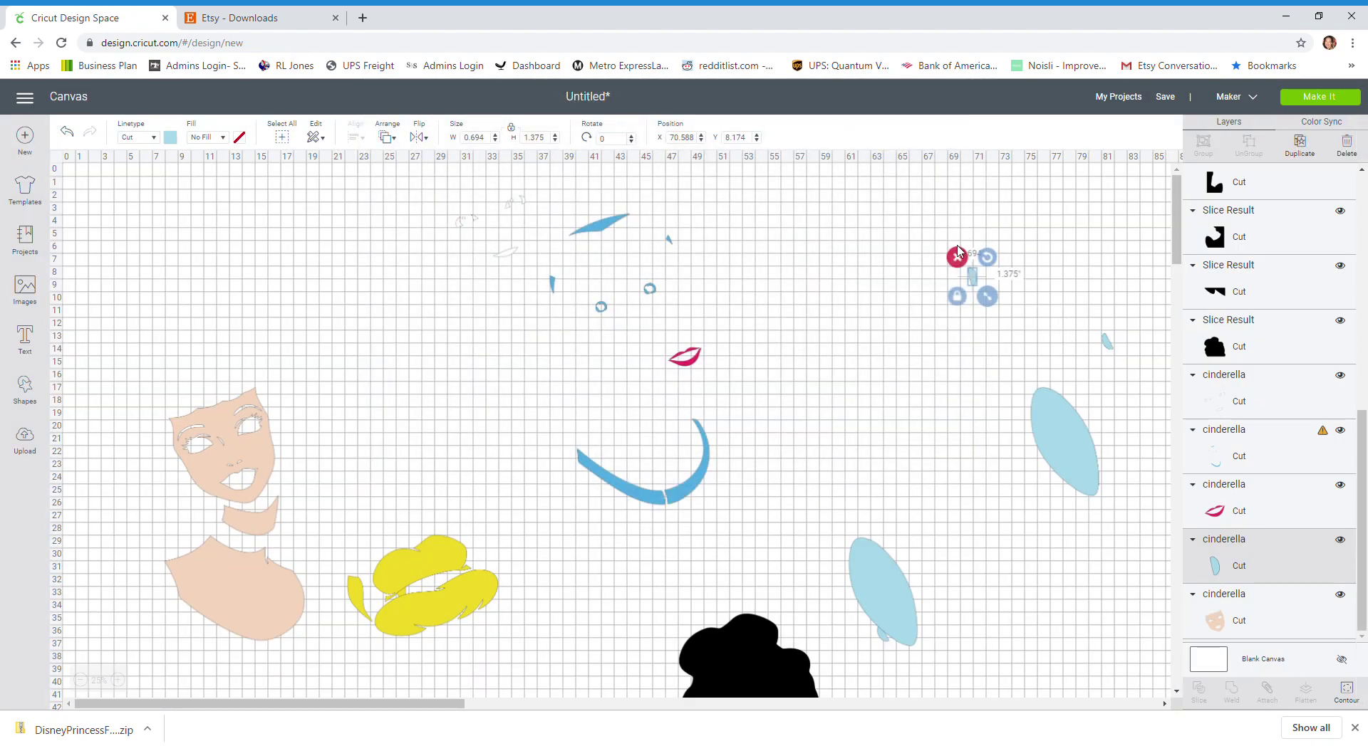
{"action": "left_click_drag", "start_coordinate": [973, 281], "coordinate": [901, 567]}
Step: Keep only the large curved contour of the remaining four-piece light blue copy and move that piece against the separated oval
{"action": "left_click_drag", "start_coordinate": [1077, 413], "coordinate": [826, 344]}
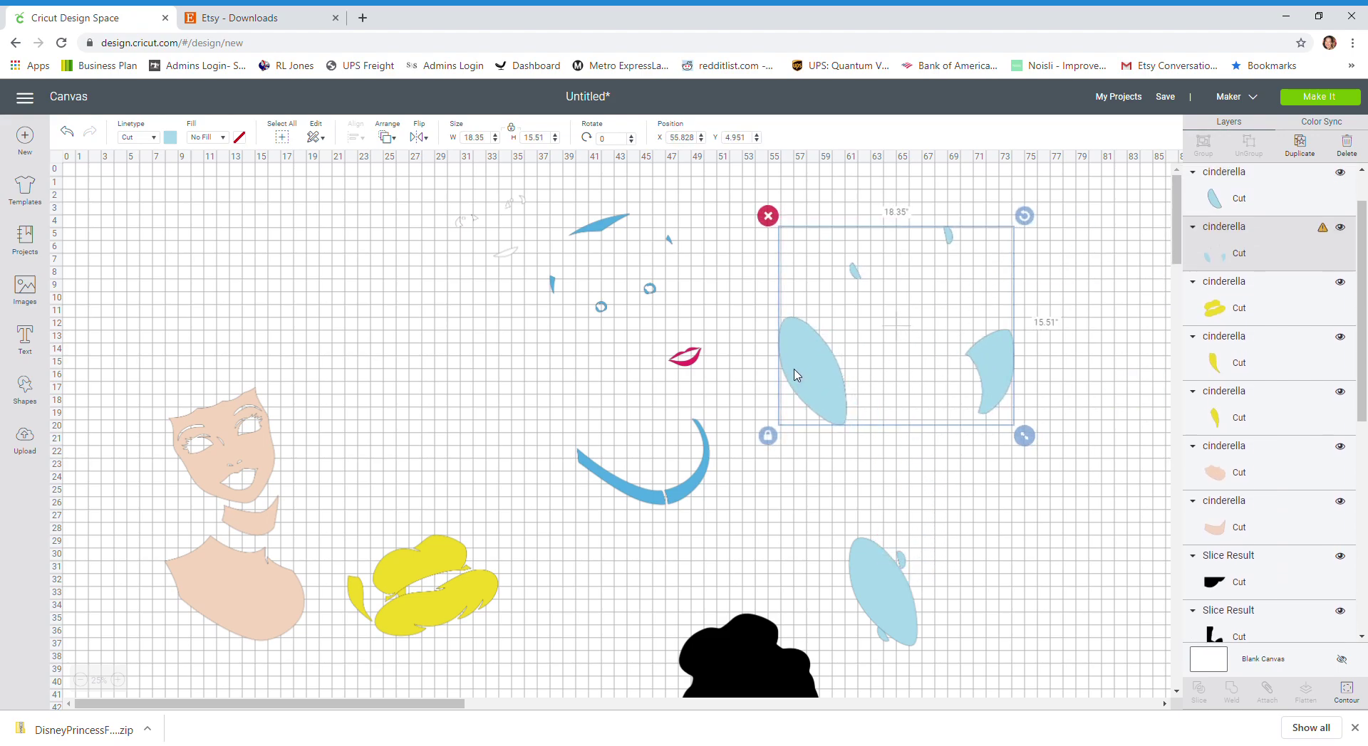
{"action": "left_click", "coordinate": [1345, 705]}
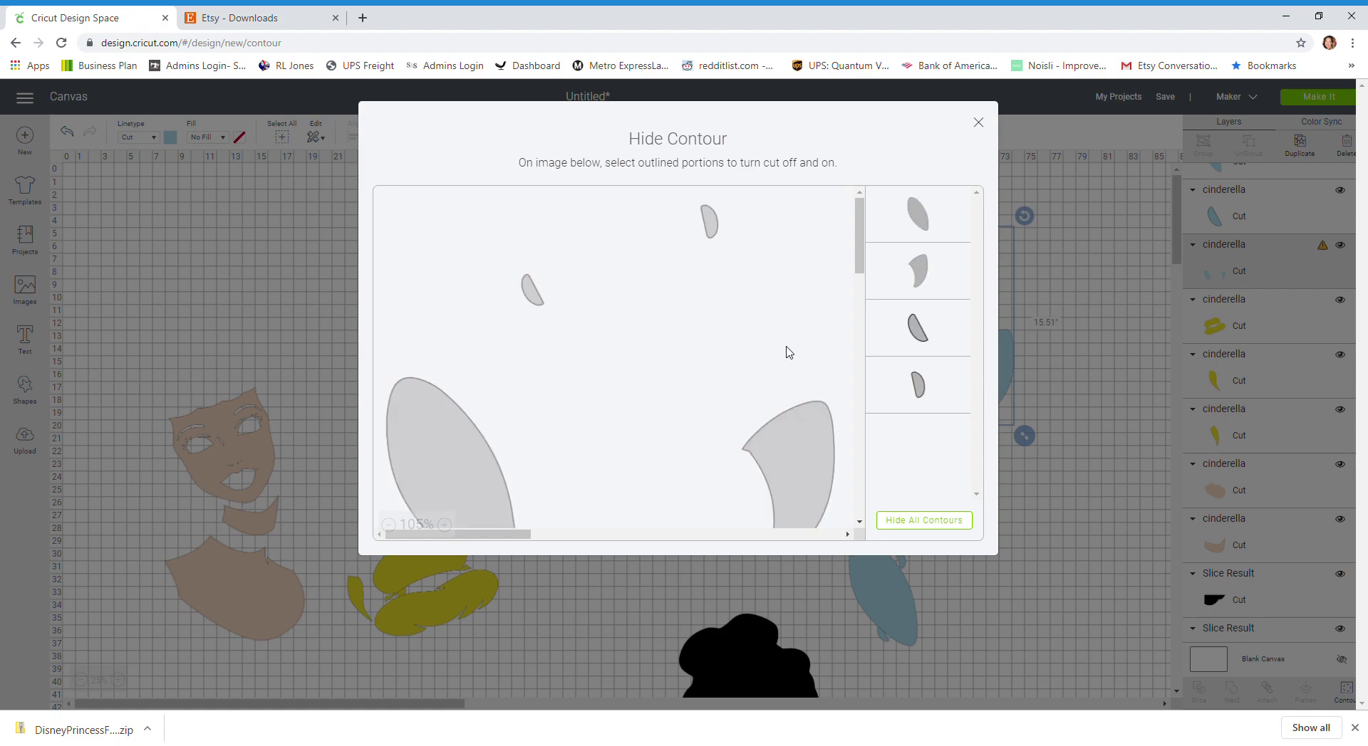
{"action": "left_click", "coordinate": [948, 521]}
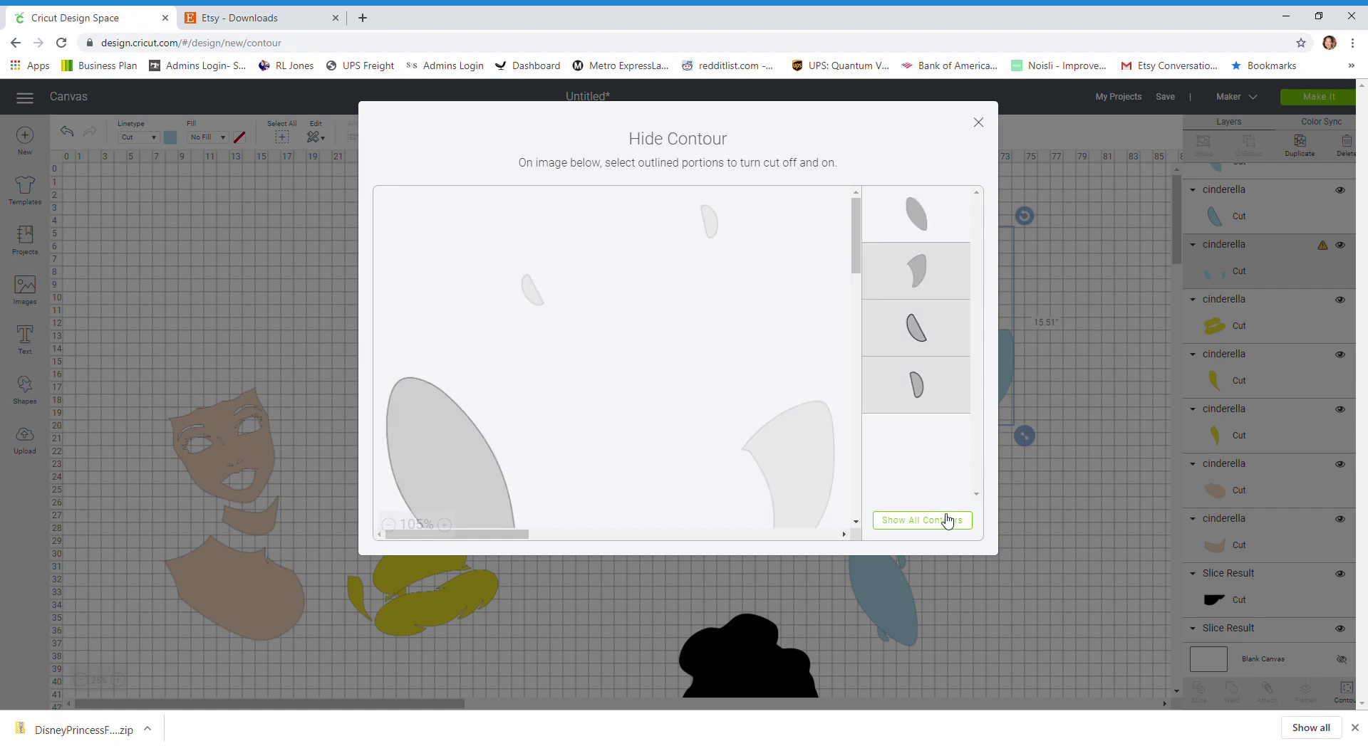
{"action": "left_click", "coordinate": [785, 465]}
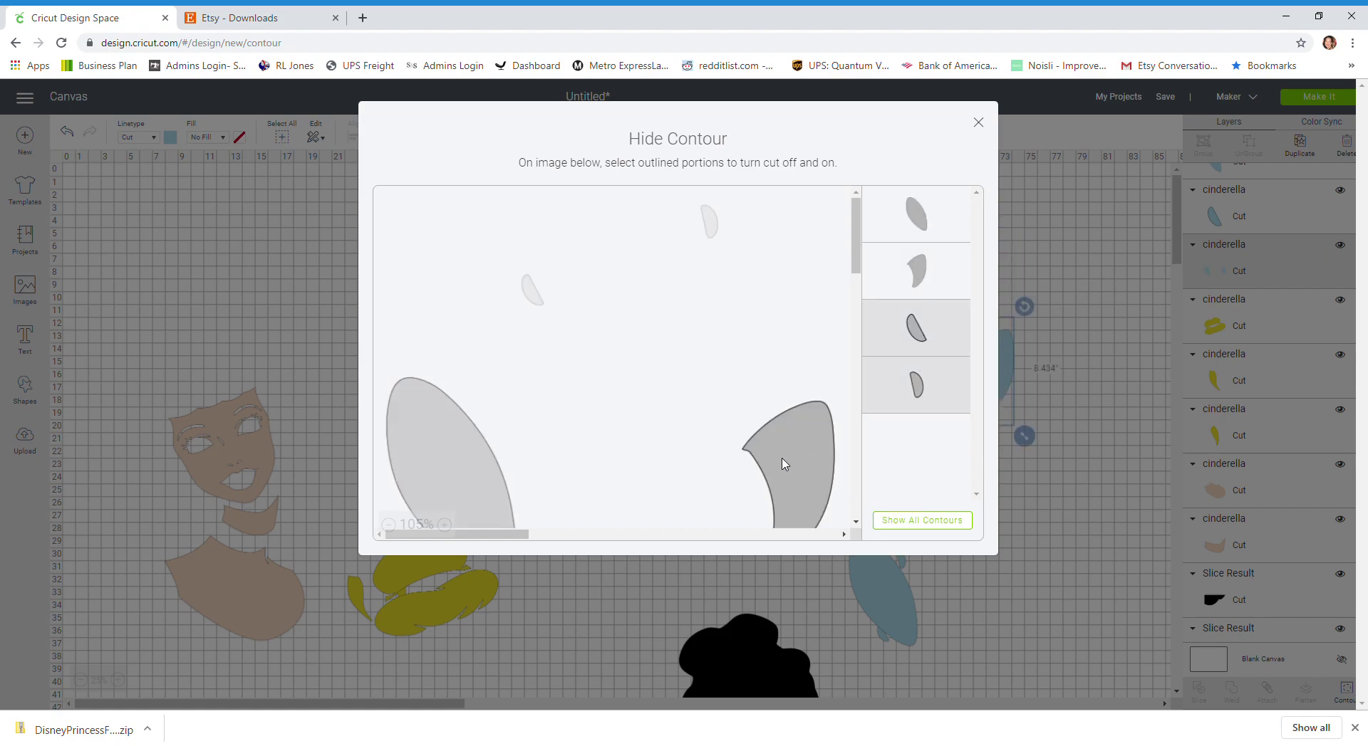
{"action": "left_click", "coordinate": [436, 467]}
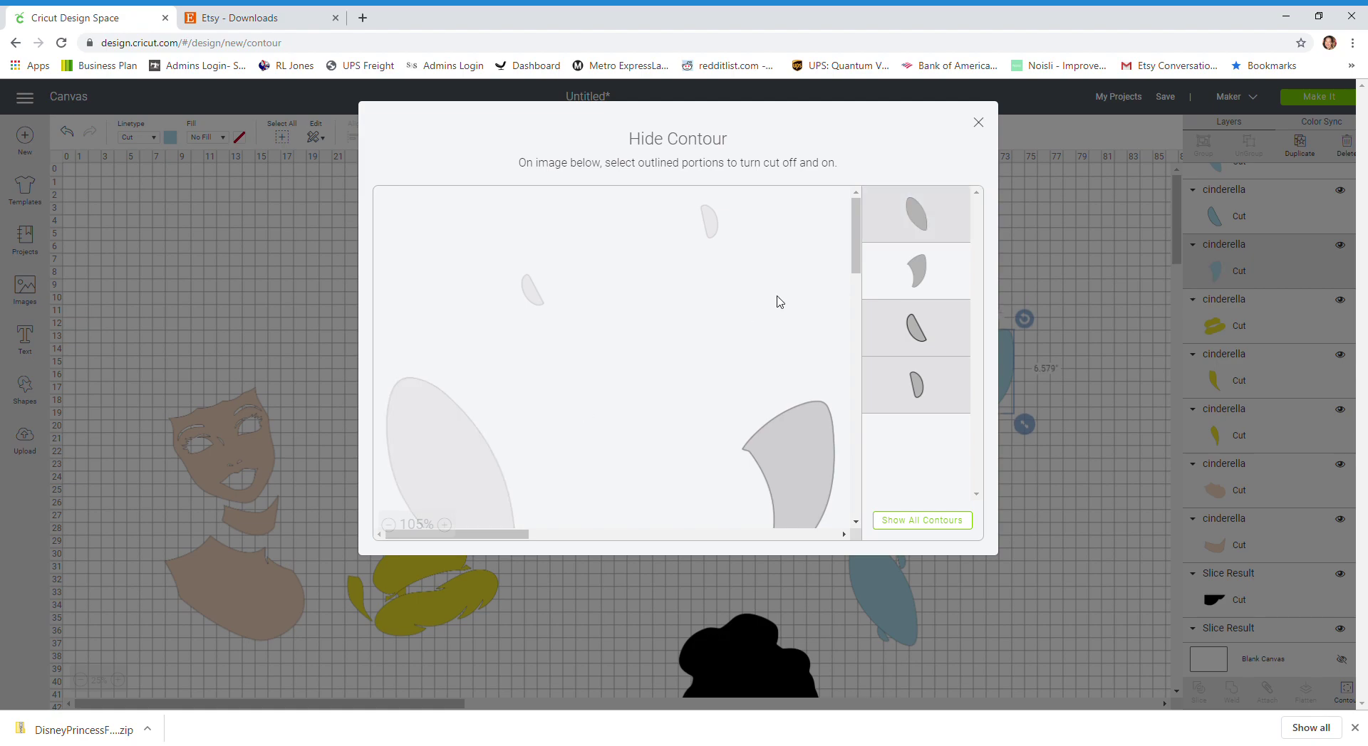
{"action": "left_click", "coordinate": [978, 123]}
{"action": "left_click_drag", "start_coordinate": [989, 358], "coordinate": [919, 570]}
Step: Move the medium blue layer to about X 59.45, Y 3.46 above the light blue pieces and duplicate it six times
{"action": "left_click_drag", "start_coordinate": [694, 487], "coordinate": [969, 479]}
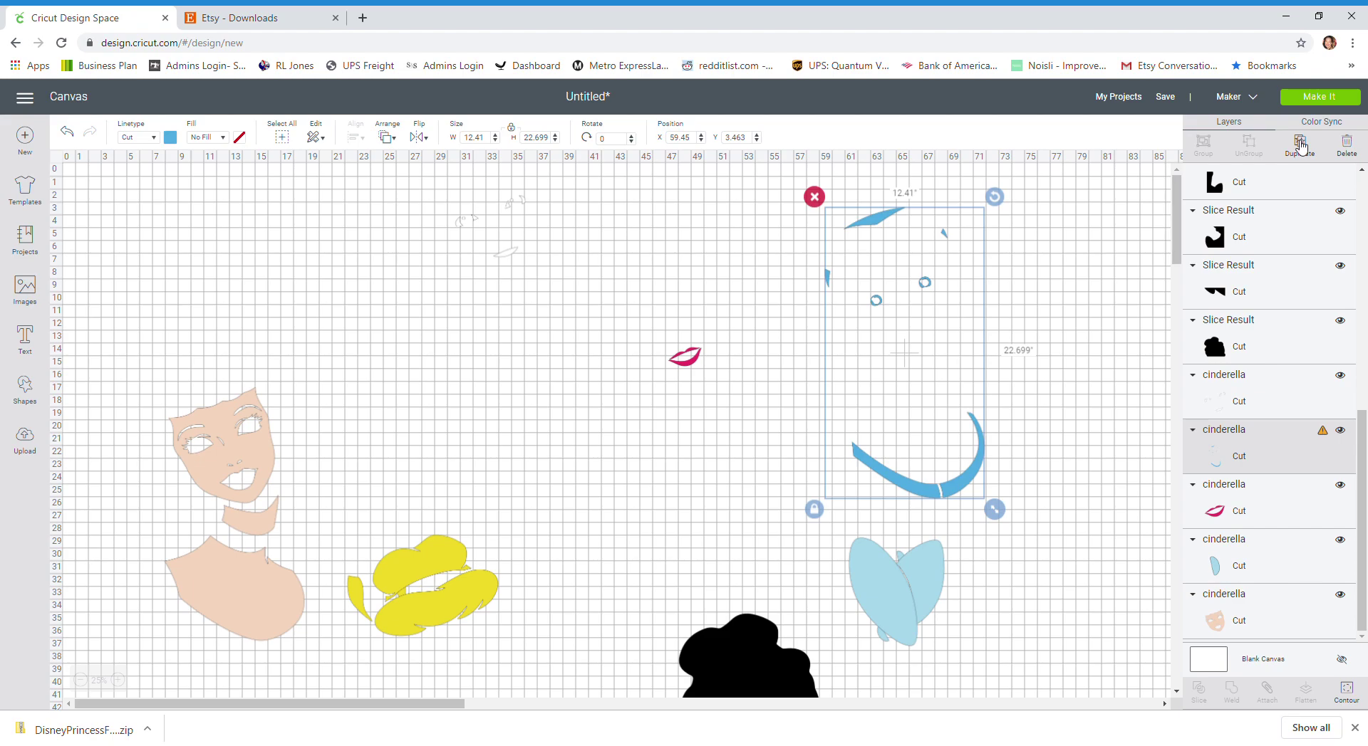
{"action": "left_click", "coordinate": [1301, 146]}
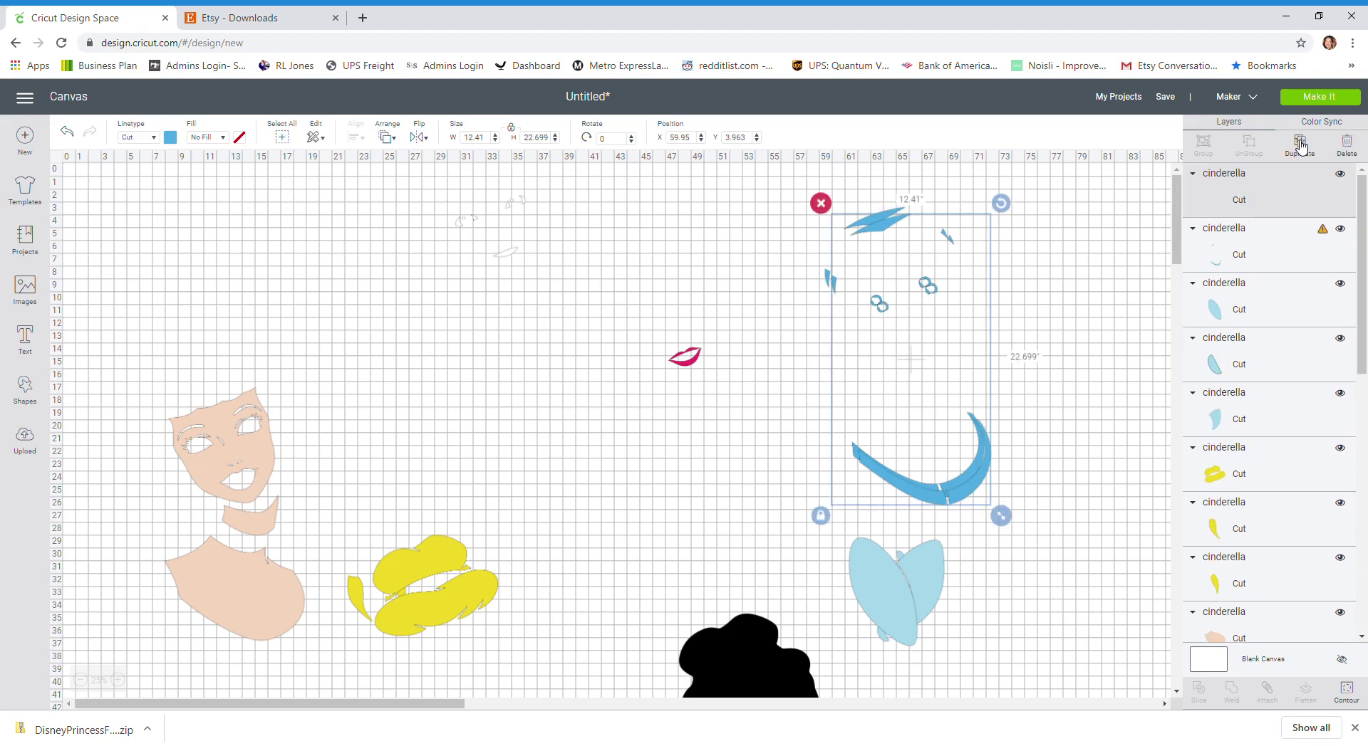
{"action": "left_click", "coordinate": [1300, 146]}
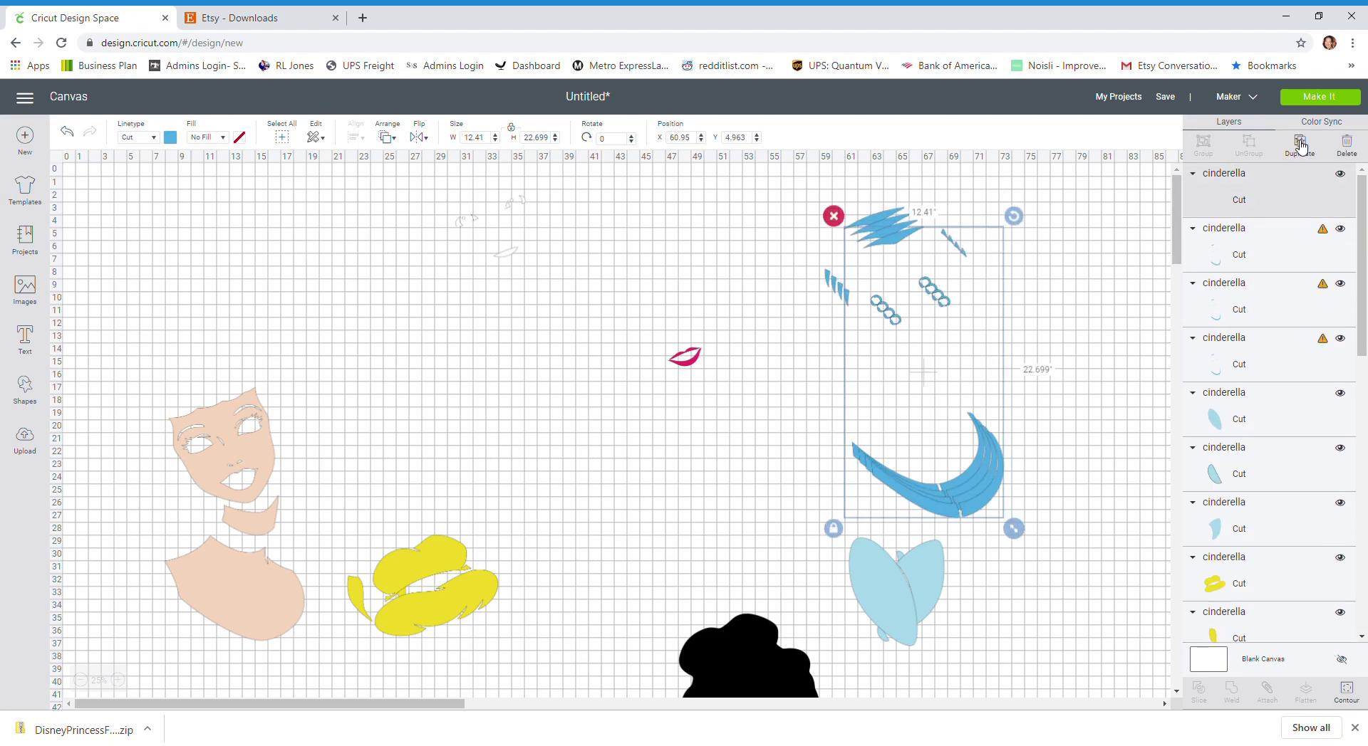
{"action": "left_click", "coordinate": [1301, 146]}
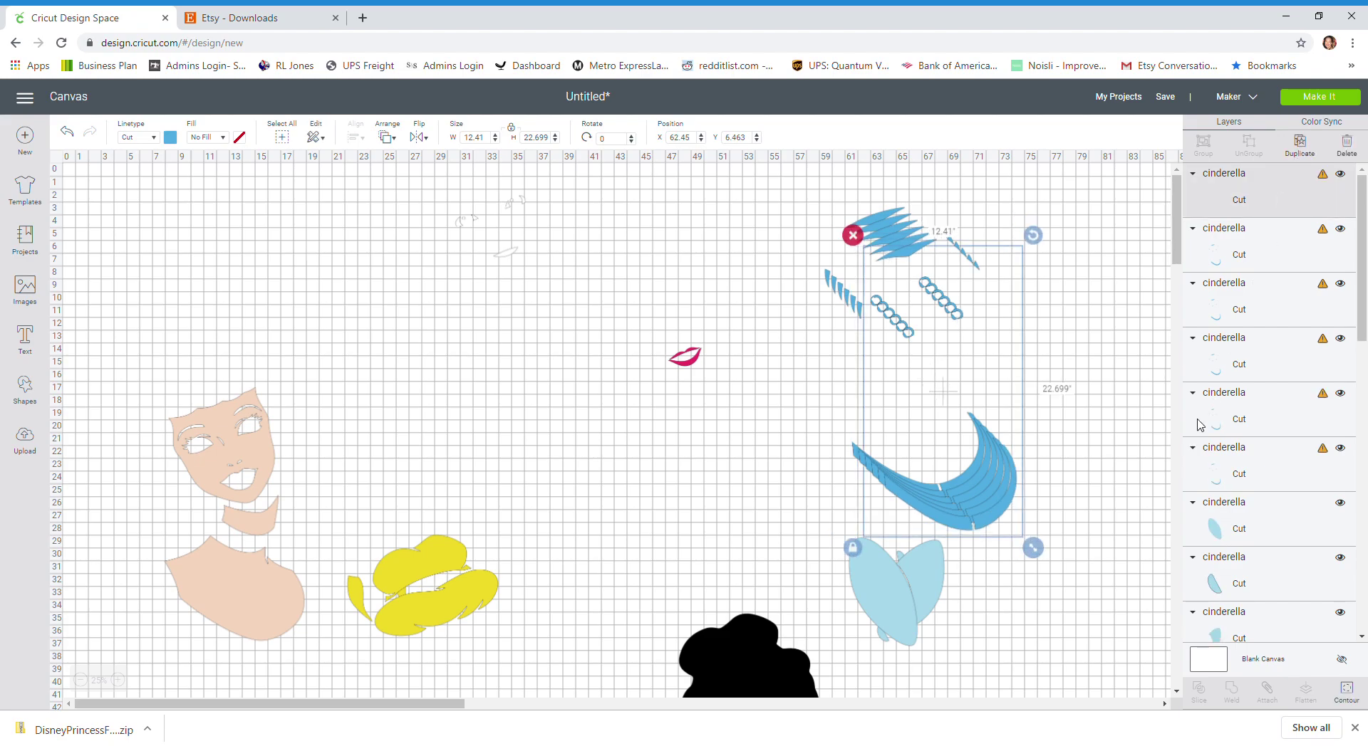
Step: Hide all contours of the top medium blue copy except the long left band and move the band to empty canvas above the skin pieces
{"action": "left_click_drag", "start_coordinate": [987, 530], "coordinate": [1086, 520]}
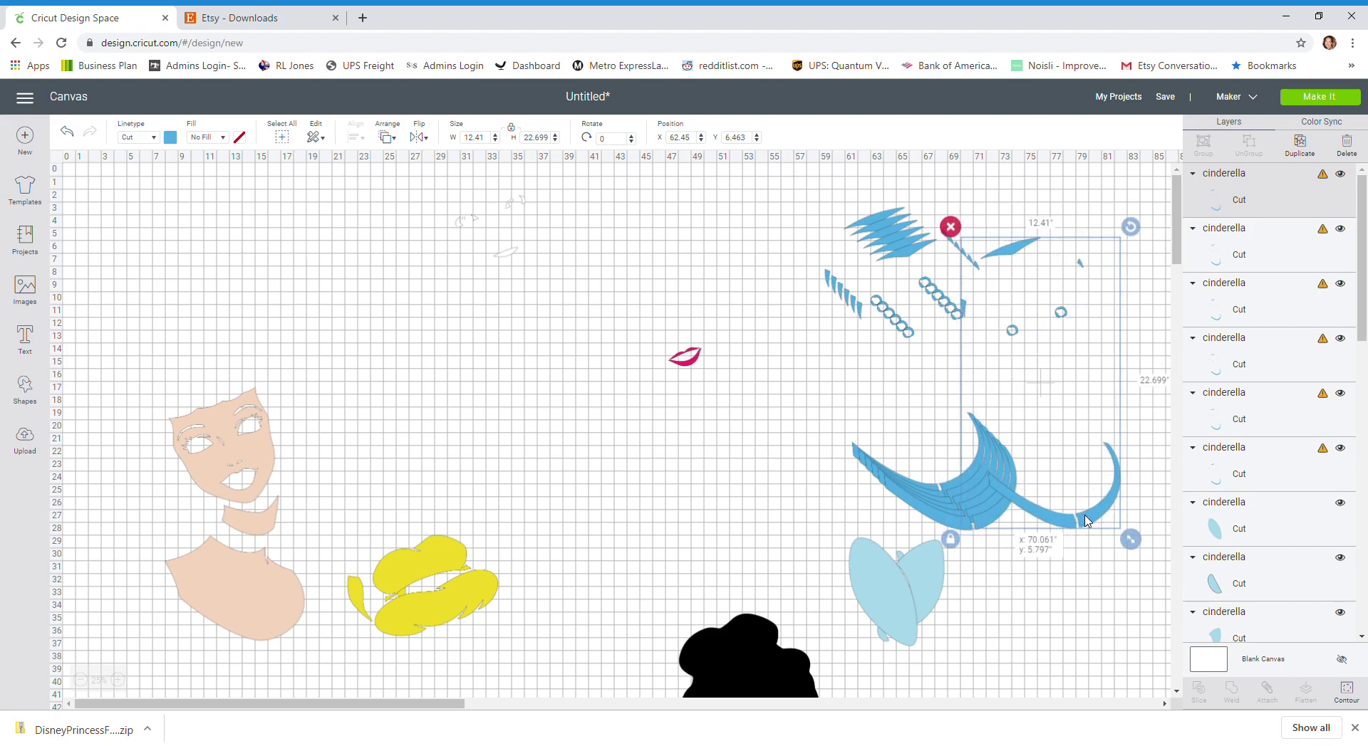
{"action": "left_click", "coordinate": [1355, 692]}
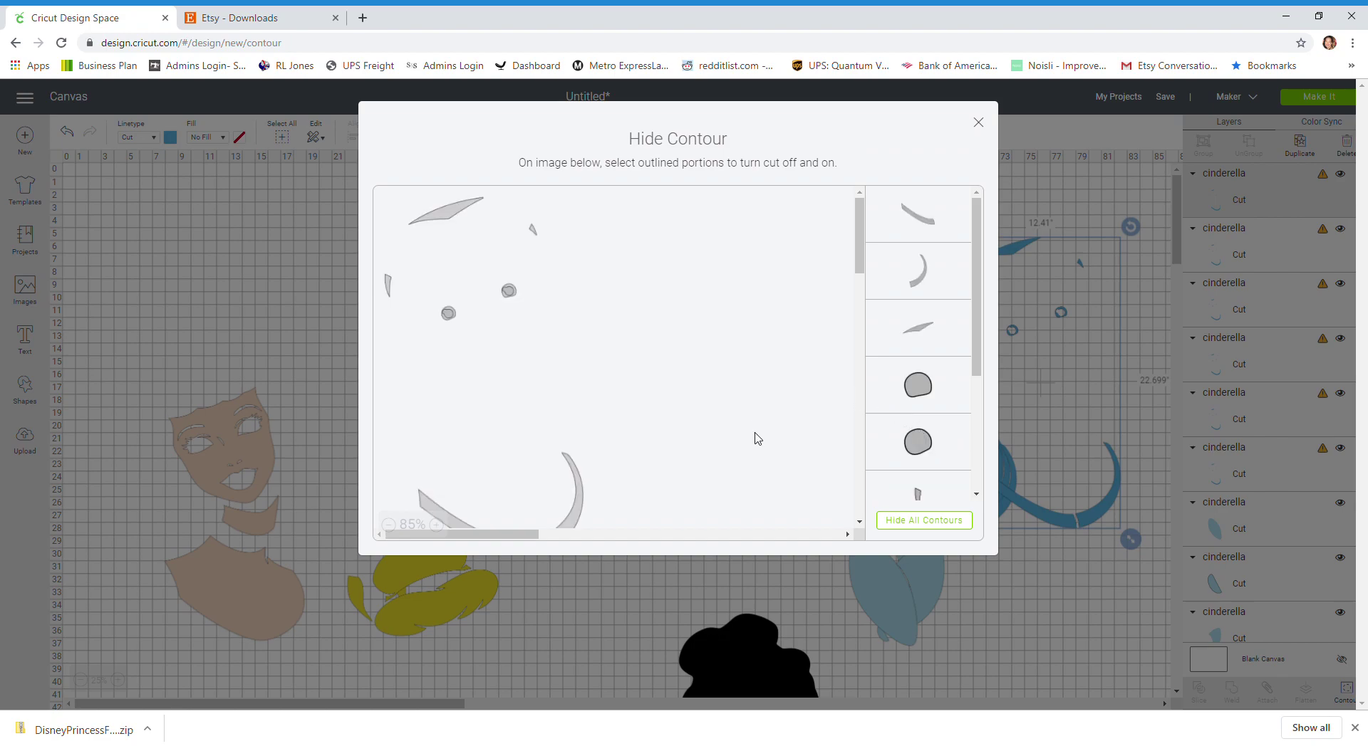
{"action": "left_click", "coordinate": [906, 520]}
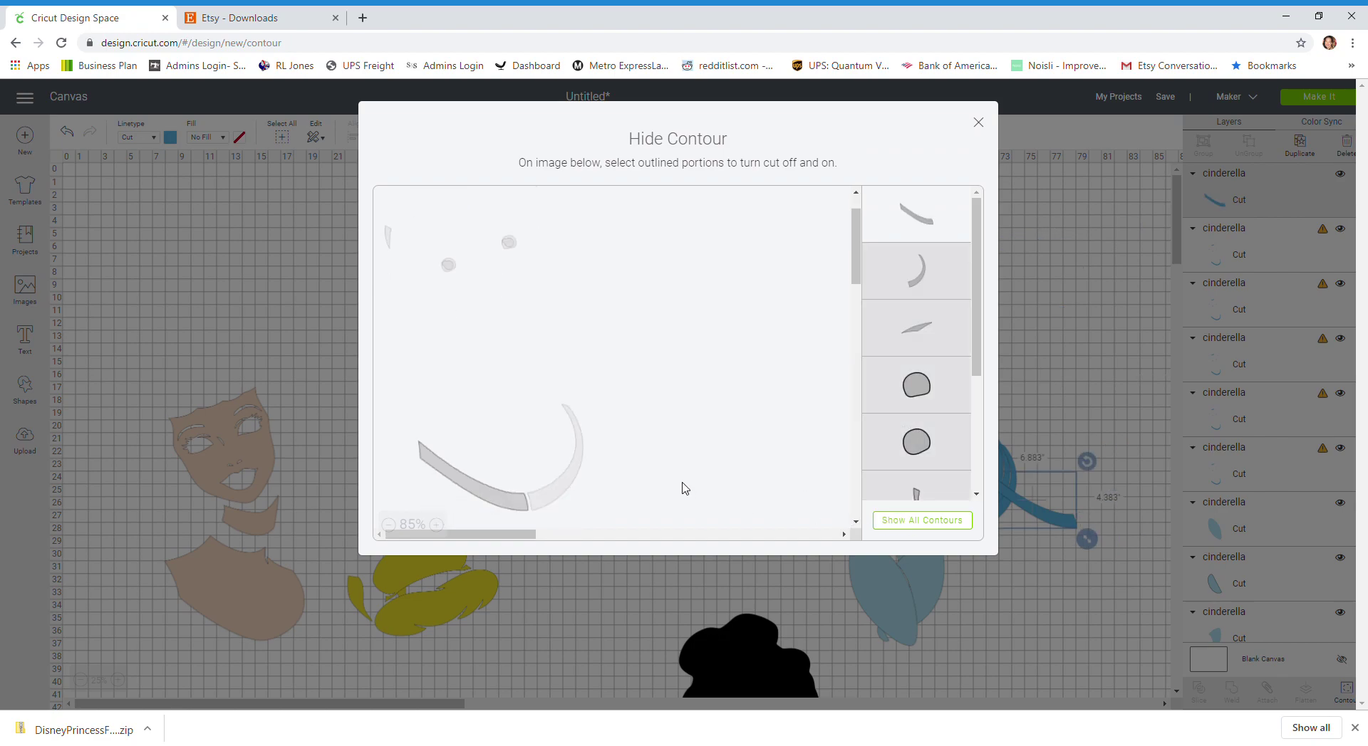
{"action": "scroll", "coordinate": [685, 489], "scroll_direction": "down", "scroll_amount": 2}
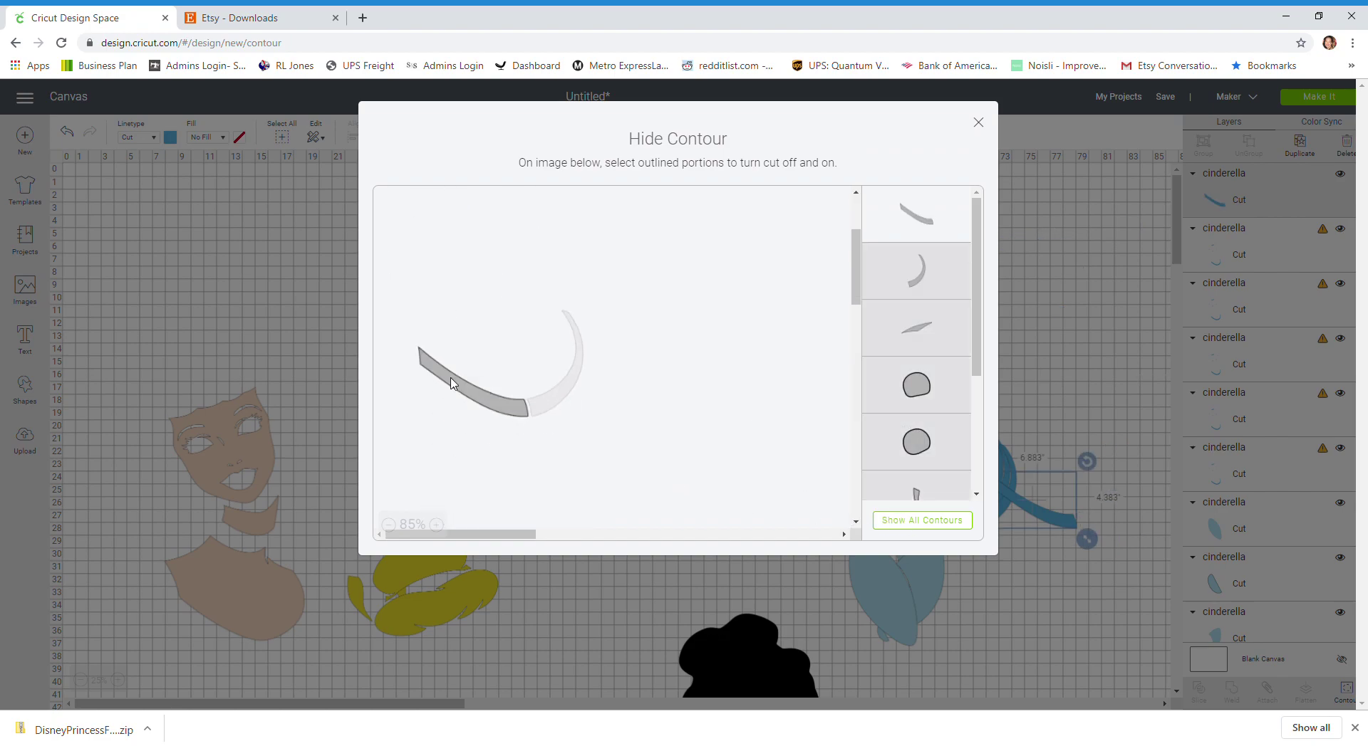
{"action": "left_click", "coordinate": [978, 122]}
{"action": "mouse_move", "coordinate": [1035, 513]}
{"action": "left_mouse_down"}
{"action": "mouse_move", "coordinate": [497, 298]}
{"action": "mouse_move", "coordinate": [296, 351]}
{"action": "left_mouse_up"}
Step: Keep only the curved right band of the next medium blue copy and move it beside the separated left band
{"action": "left_click", "coordinate": [1003, 519]}
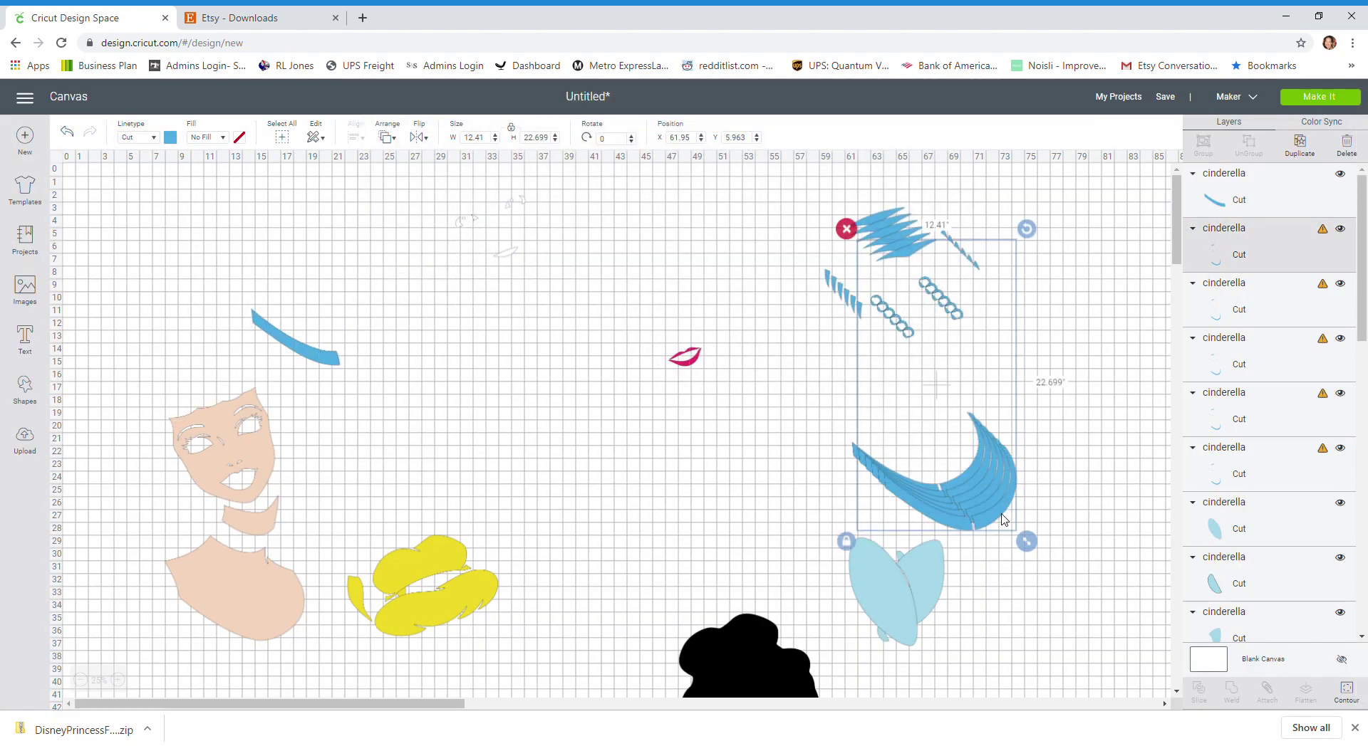
{"action": "left_click", "coordinate": [1351, 695]}
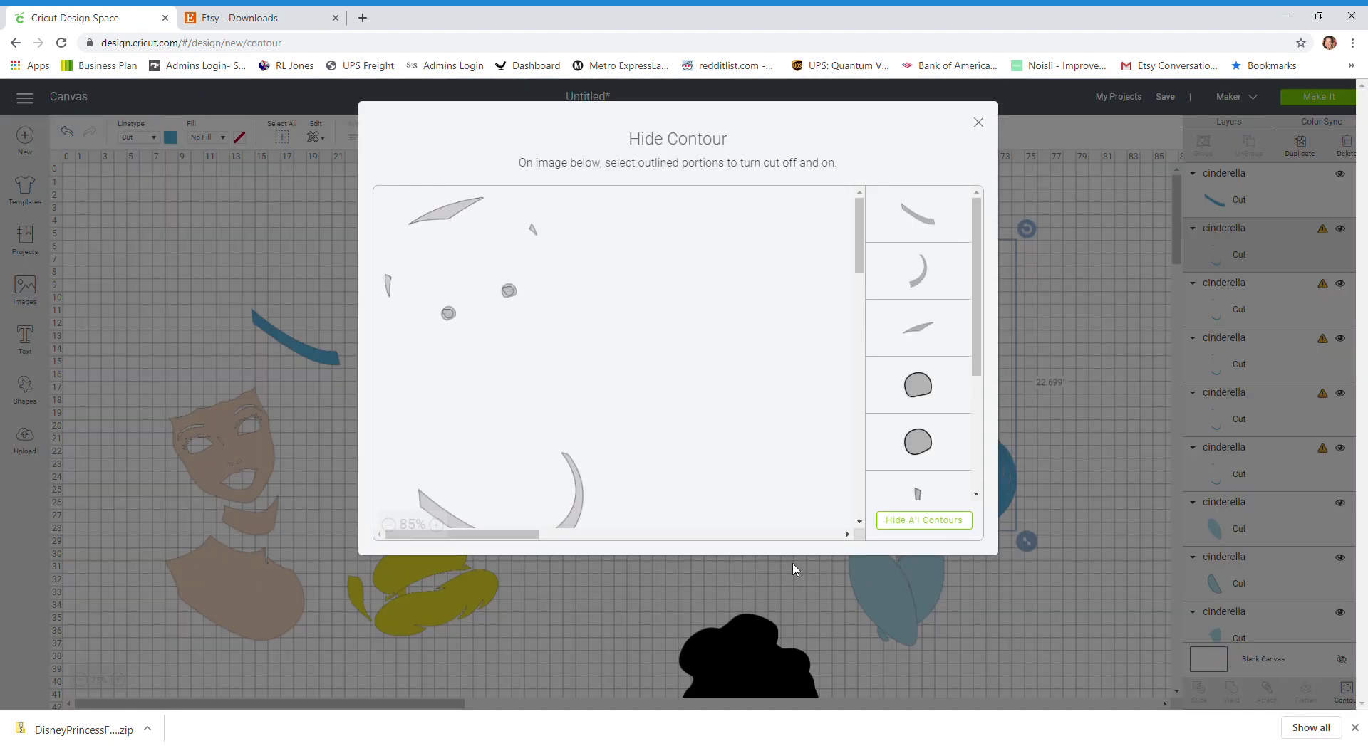
{"action": "left_click", "coordinate": [924, 520]}
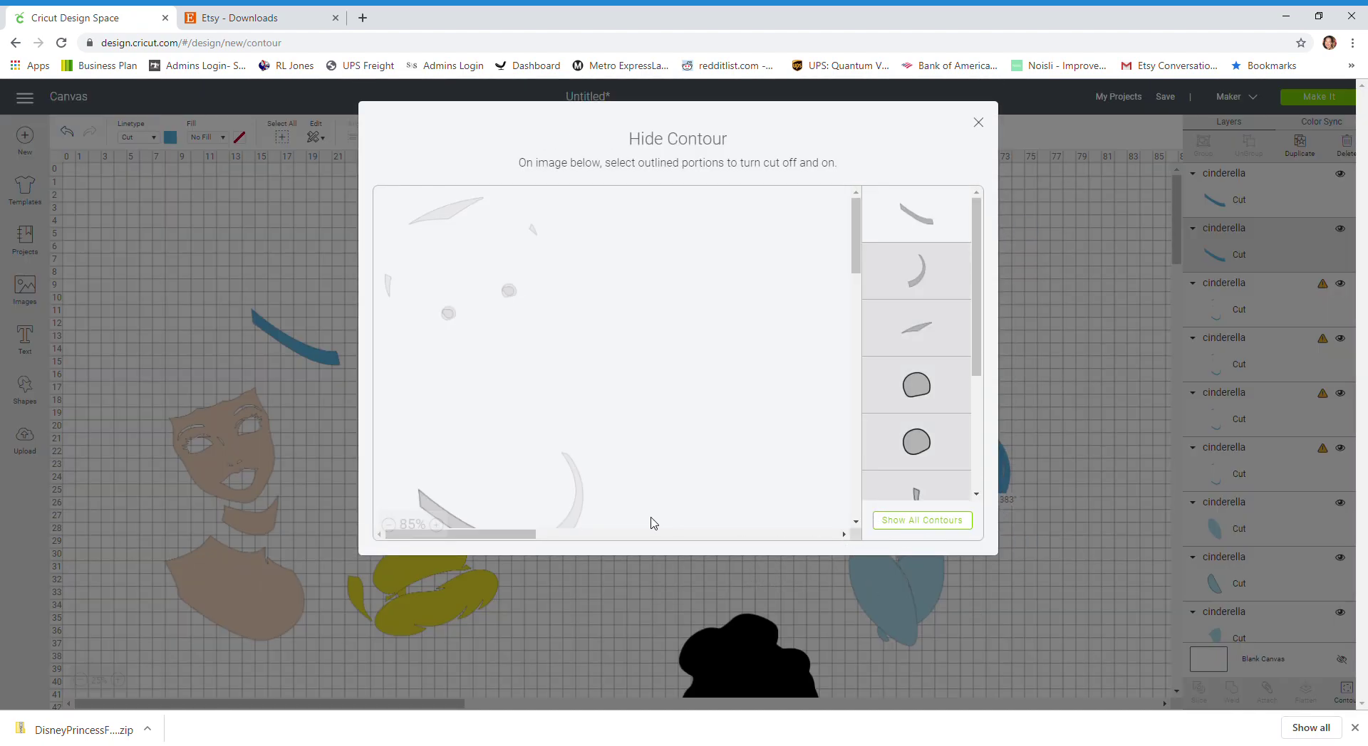
{"action": "left_click", "coordinate": [575, 511]}
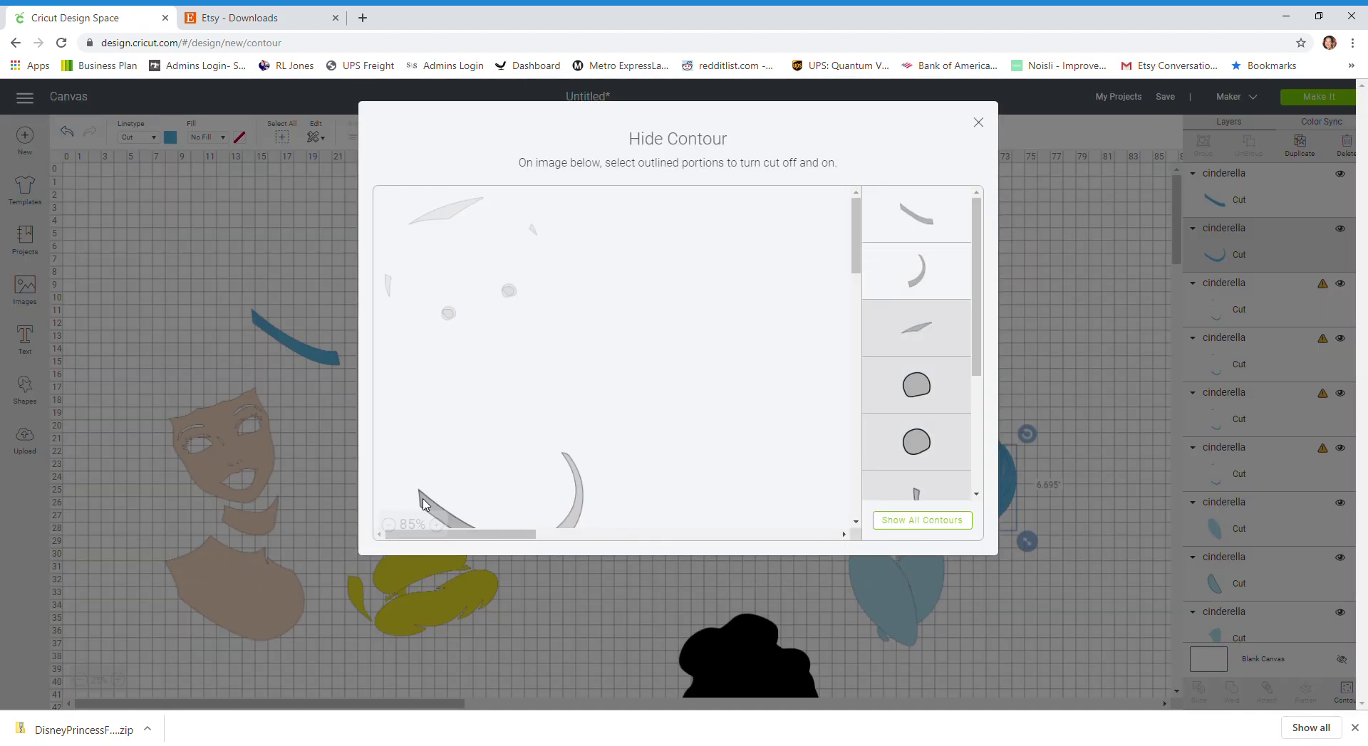
{"action": "left_click", "coordinate": [978, 123]}
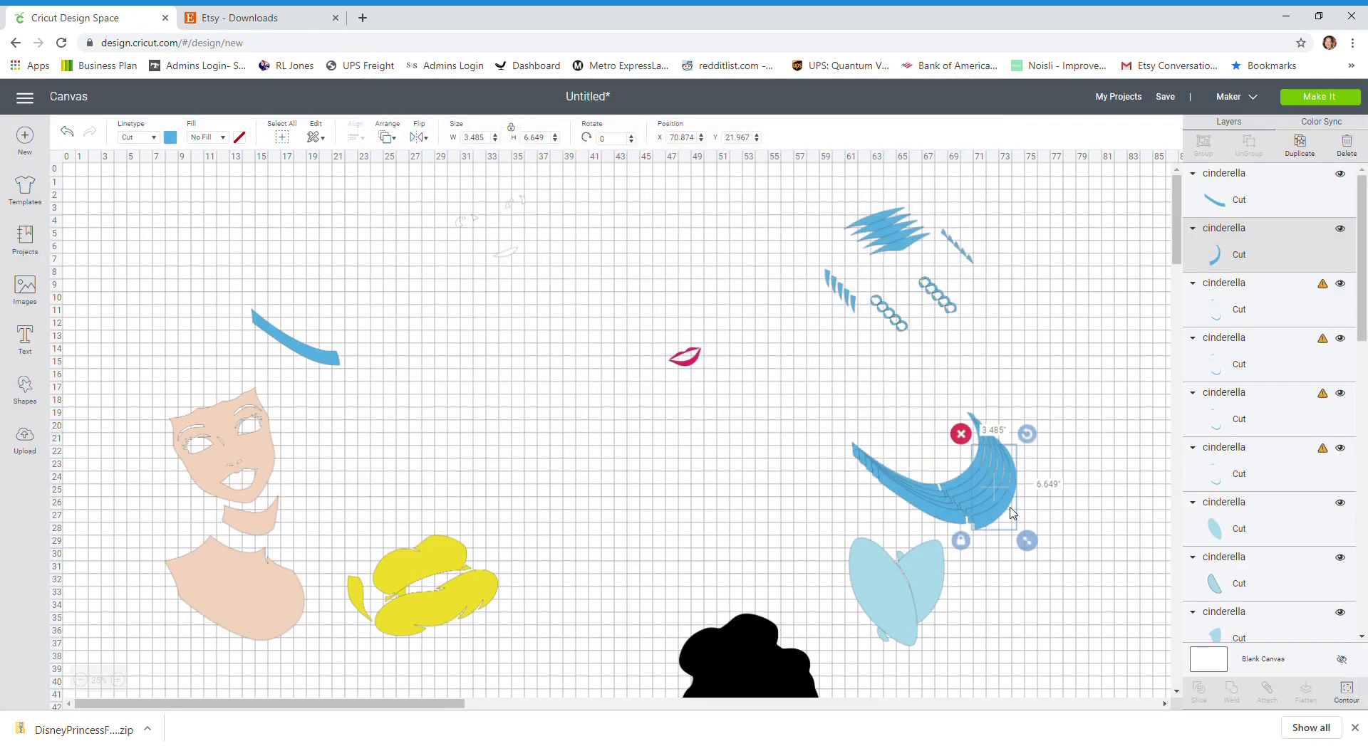
{"action": "left_click_drag", "start_coordinate": [996, 512], "coordinate": [392, 342]}
Step: Open Contour for the next medium blue copy and hide all its contours
{"action": "left_click", "coordinate": [987, 493]}
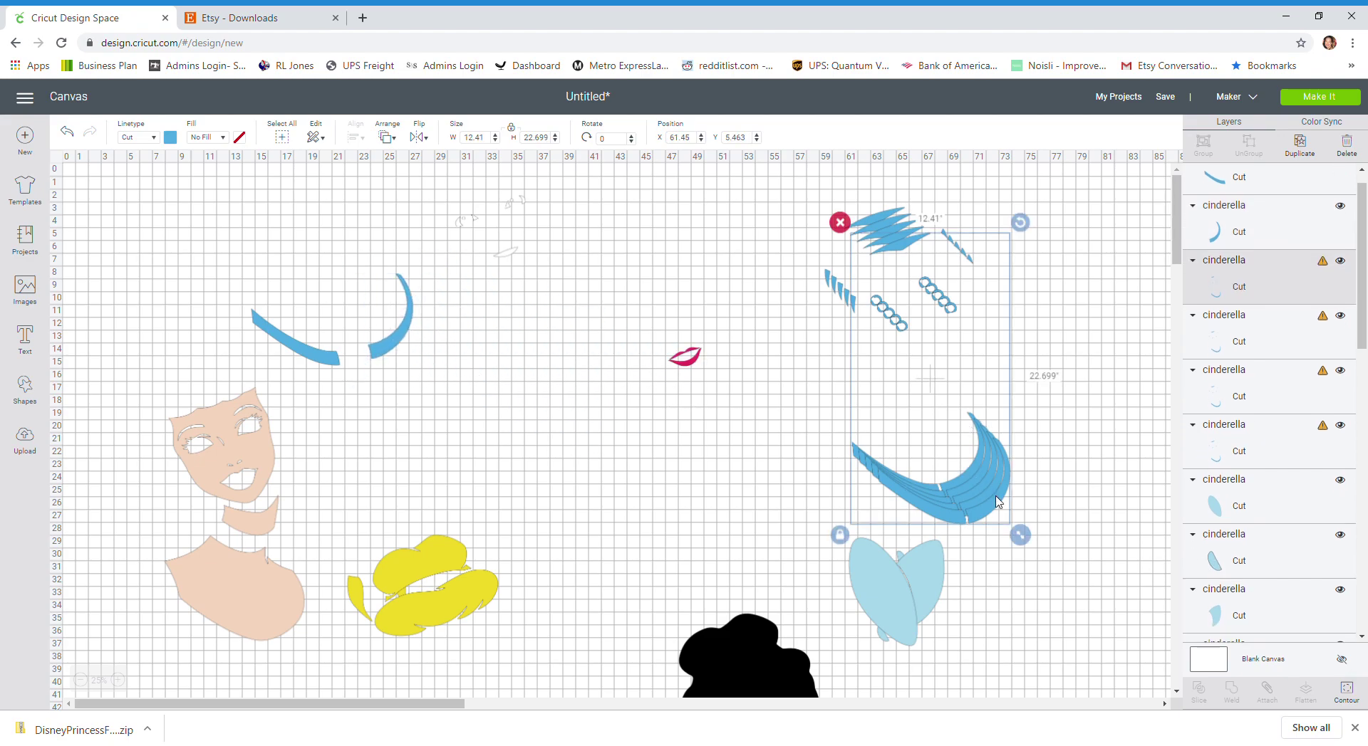
{"action": "left_click", "coordinate": [1346, 690]}
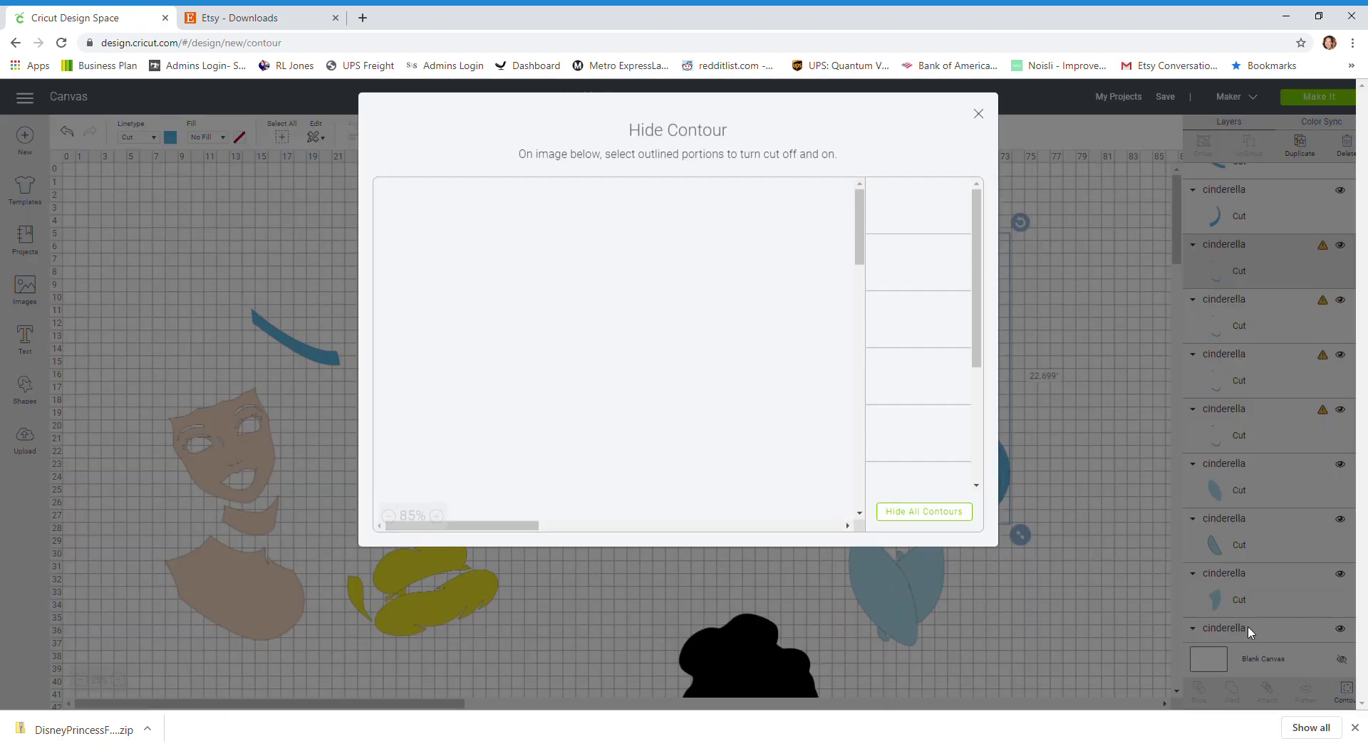
{"action": "left_click", "coordinate": [894, 521]}
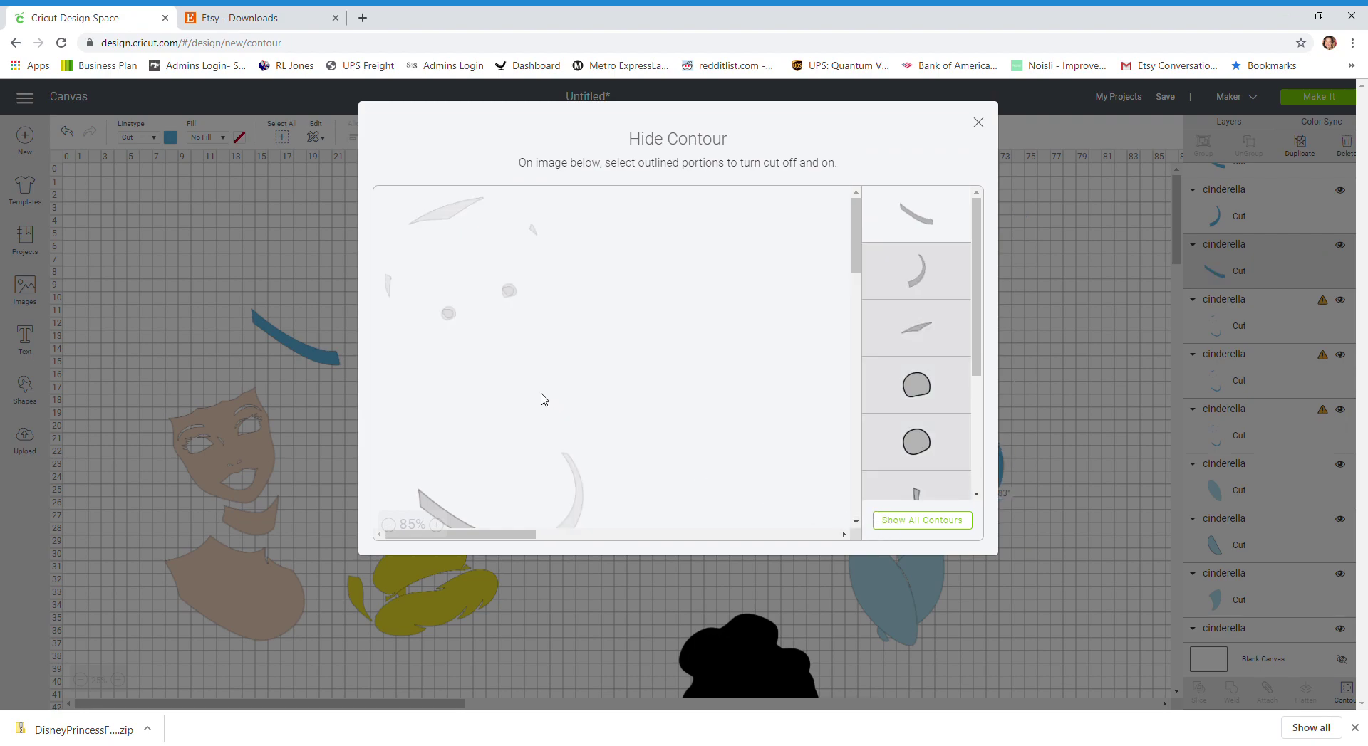
Step: Try to restore the small left eye ring among the copy's visible contours
{"action": "left_click", "coordinate": [448, 315]}
{"action": "left_click", "coordinate": [455, 316]}
{"action": "left_click", "coordinate": [449, 316]}
{"action": "left_click", "coordinate": [450, 316]}
{"action": "left_click", "coordinate": [448, 314]}
Step: Show only the pointed upper sliver of this medium blue copy and move it between the two separated bands
{"action": "left_click", "coordinate": [448, 212]}
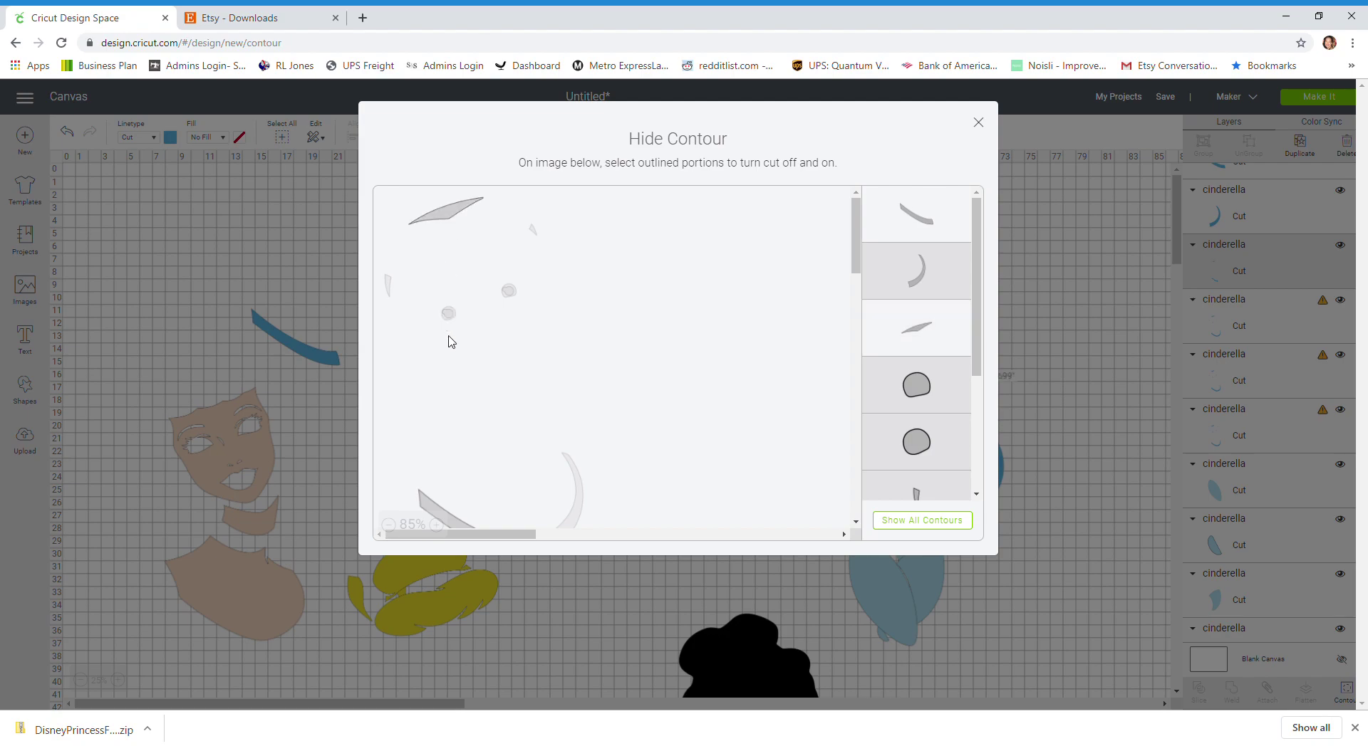
{"action": "left_click", "coordinate": [438, 525]}
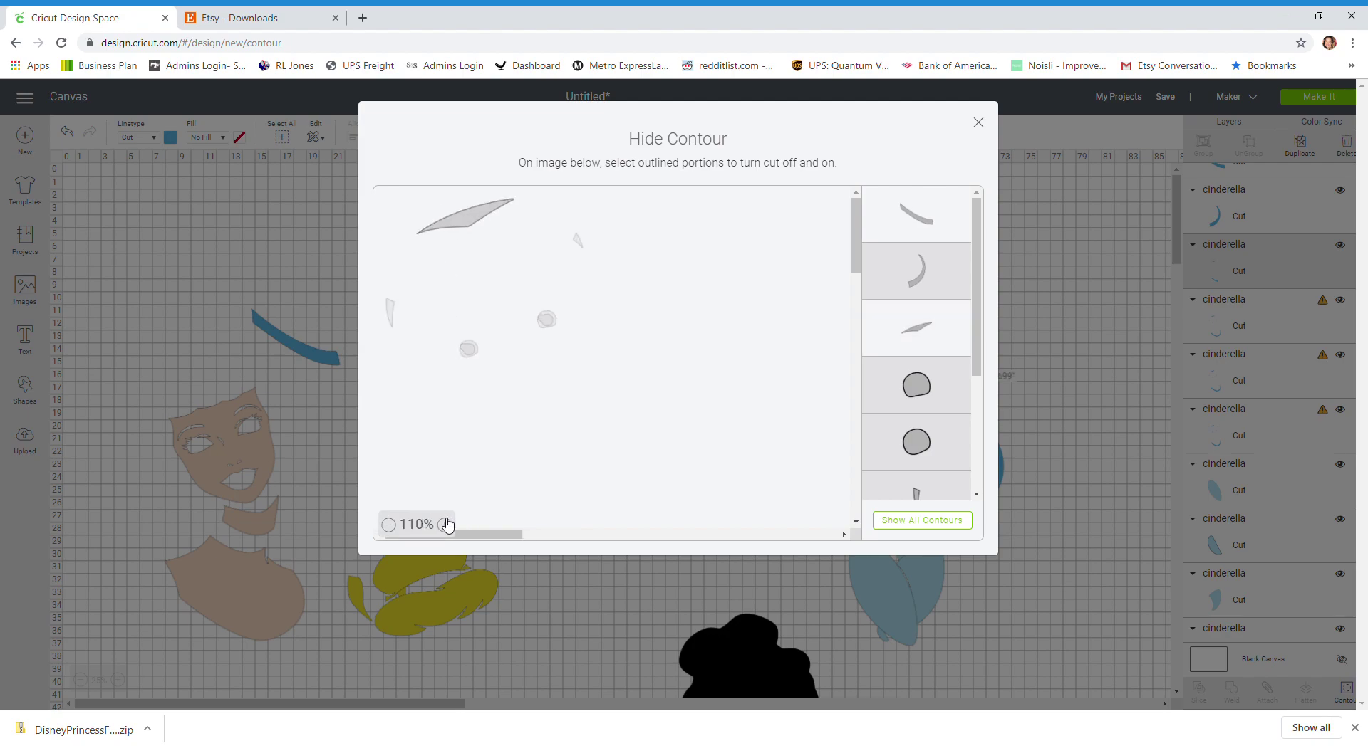
{"action": "left_click", "coordinate": [389, 530]}
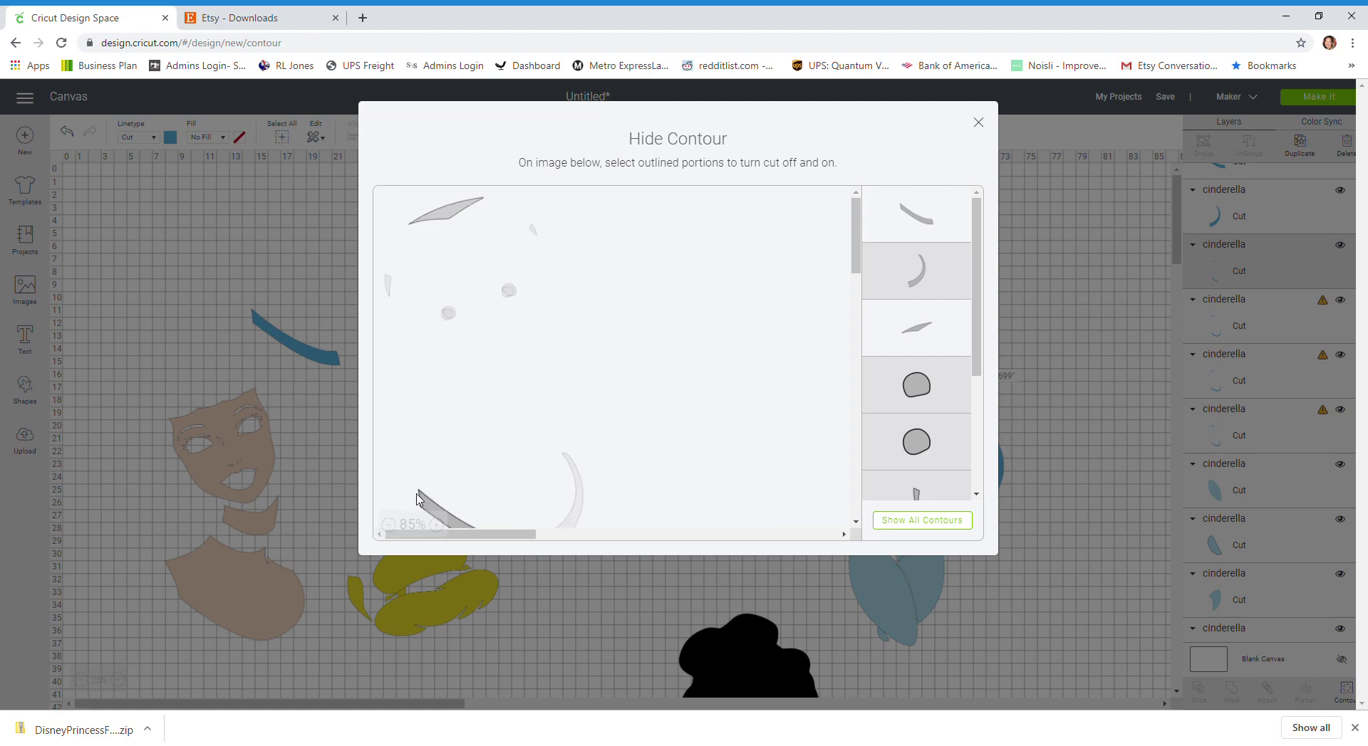
{"action": "left_click", "coordinate": [421, 503]}
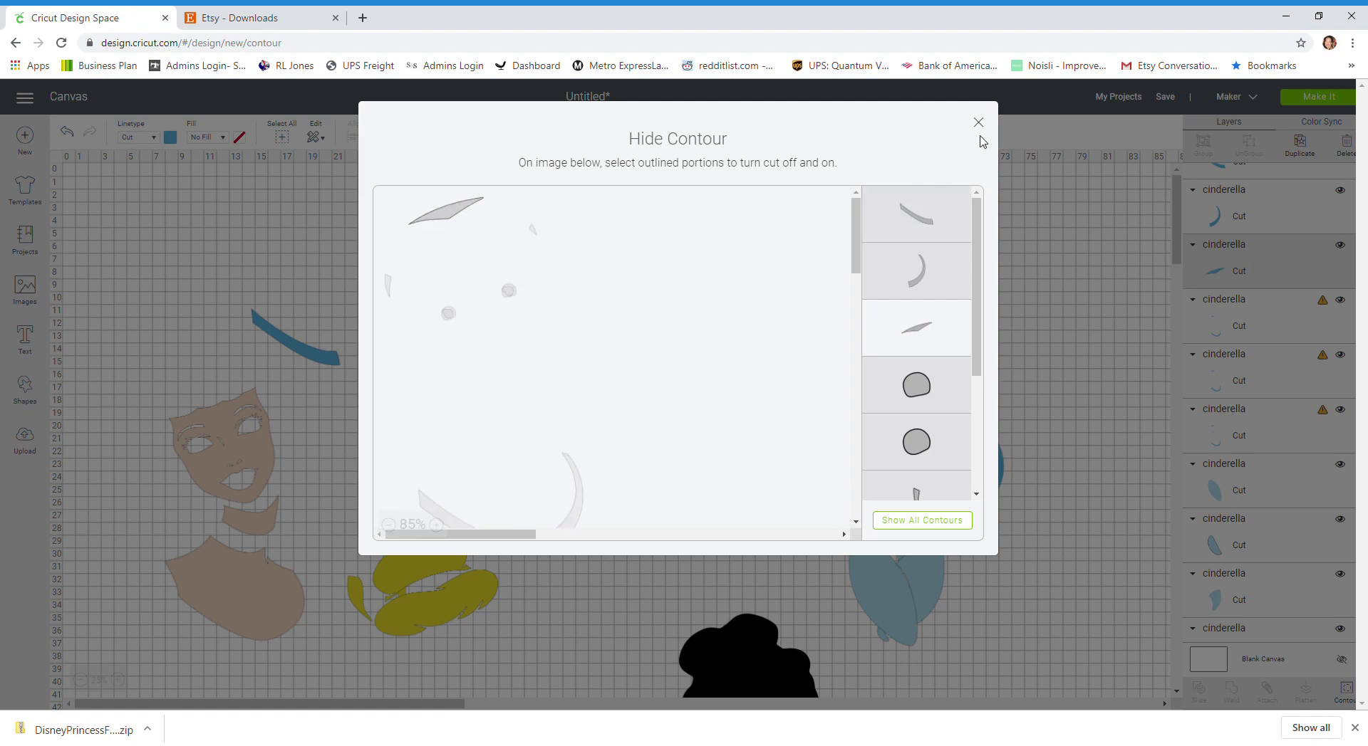
{"action": "left_click", "coordinate": [978, 122]}
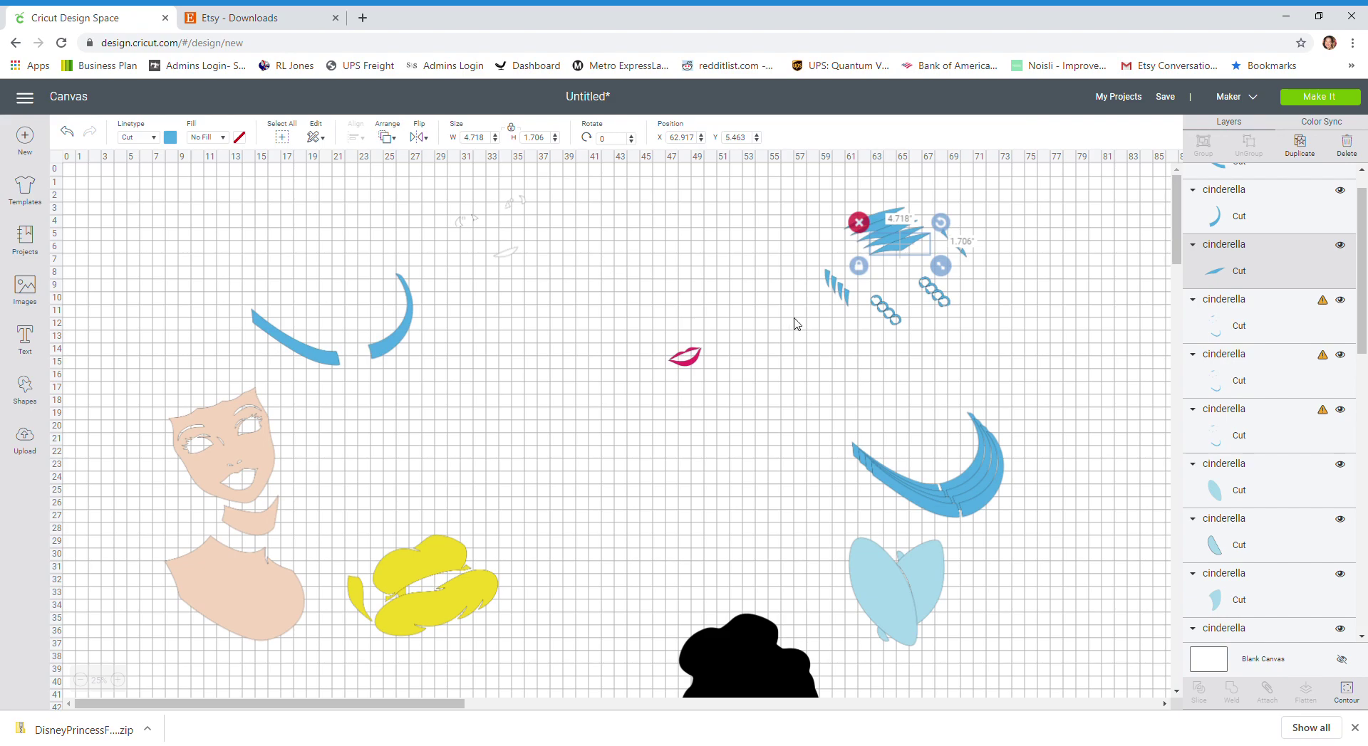
{"action": "left_click_drag", "start_coordinate": [903, 247], "coordinate": [374, 330]}
Step: Keep only the small left-edge sliver of the next medium blue copy and move it above the separated bands
{"action": "left_click", "coordinate": [996, 491]}
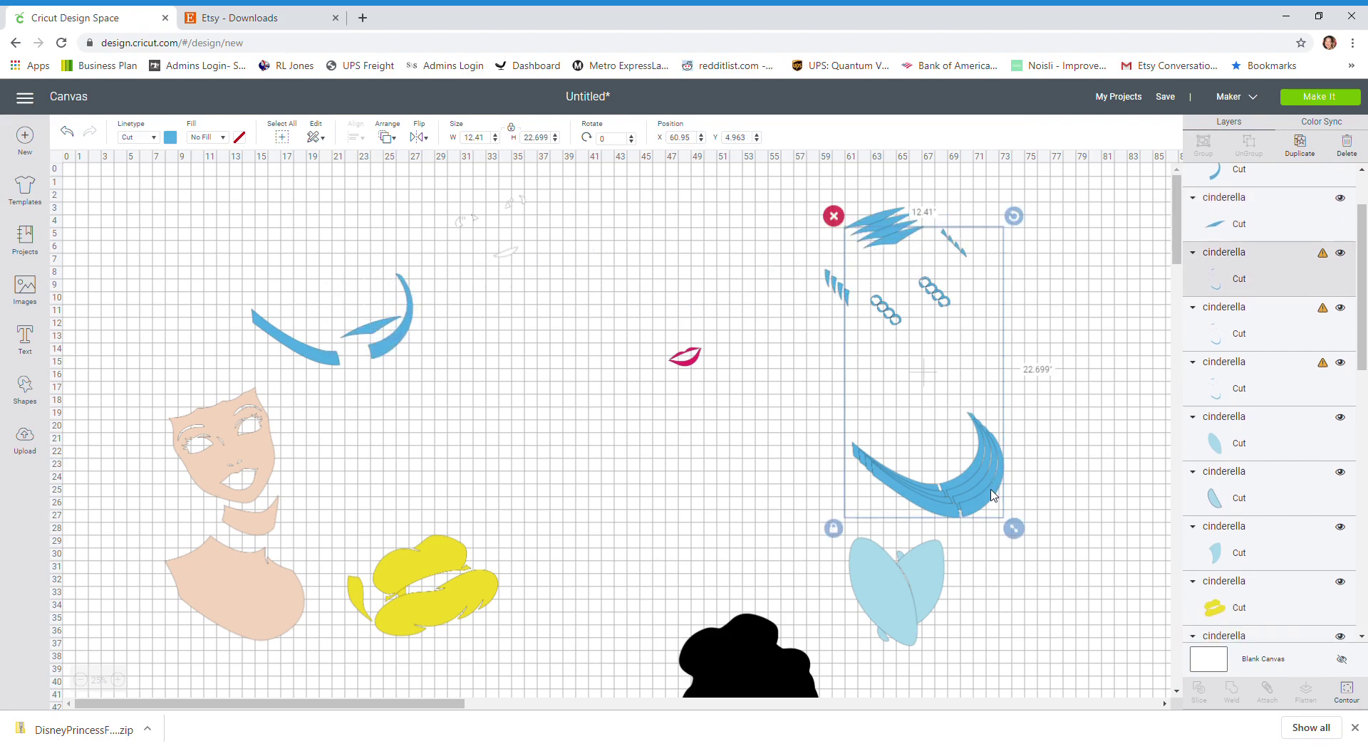
{"action": "left_click", "coordinate": [1345, 691]}
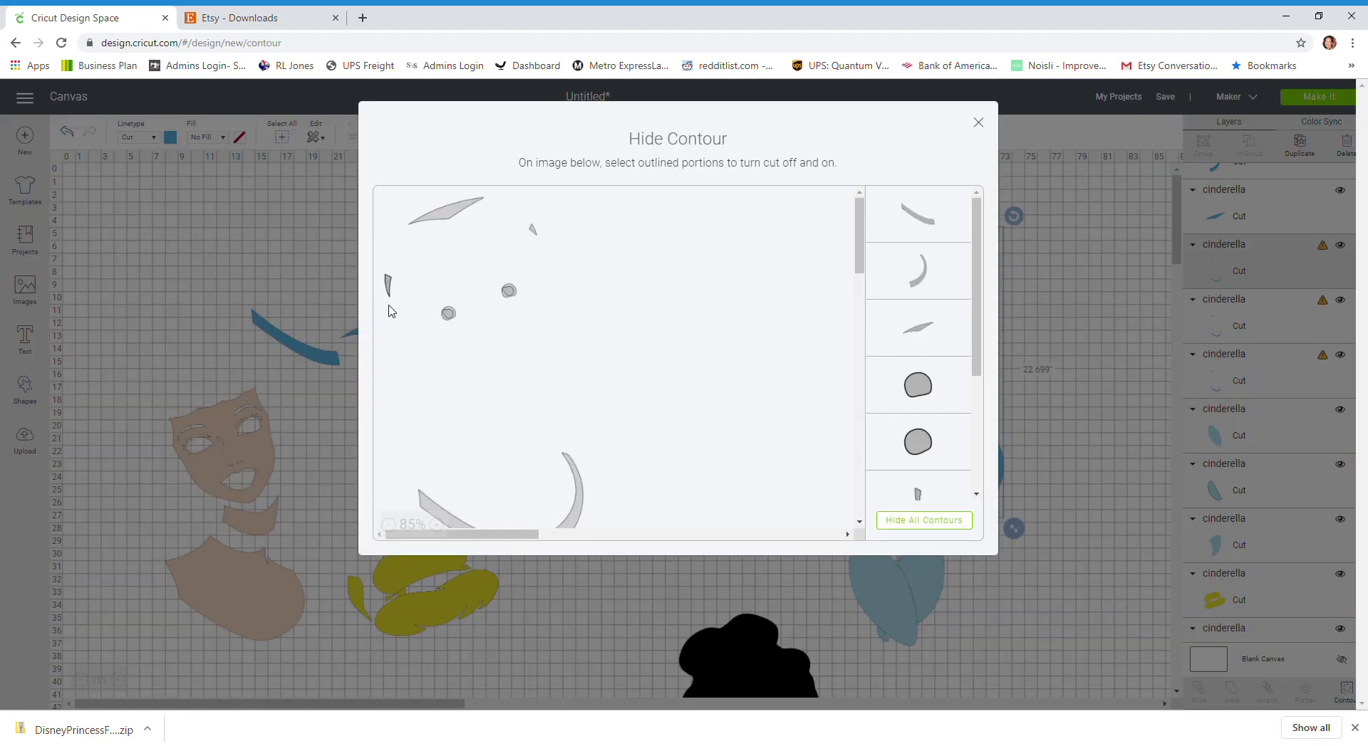
{"action": "left_click", "coordinate": [959, 526]}
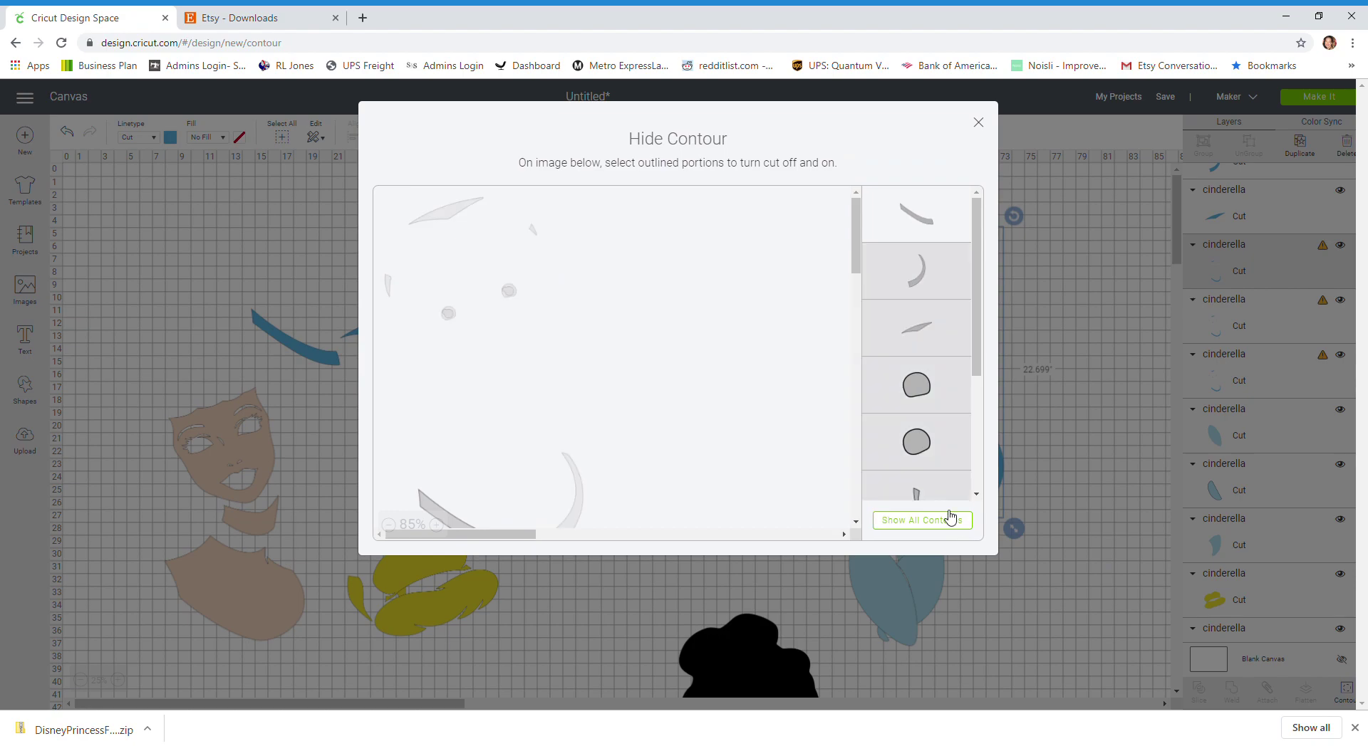
{"action": "left_click", "coordinate": [389, 286]}
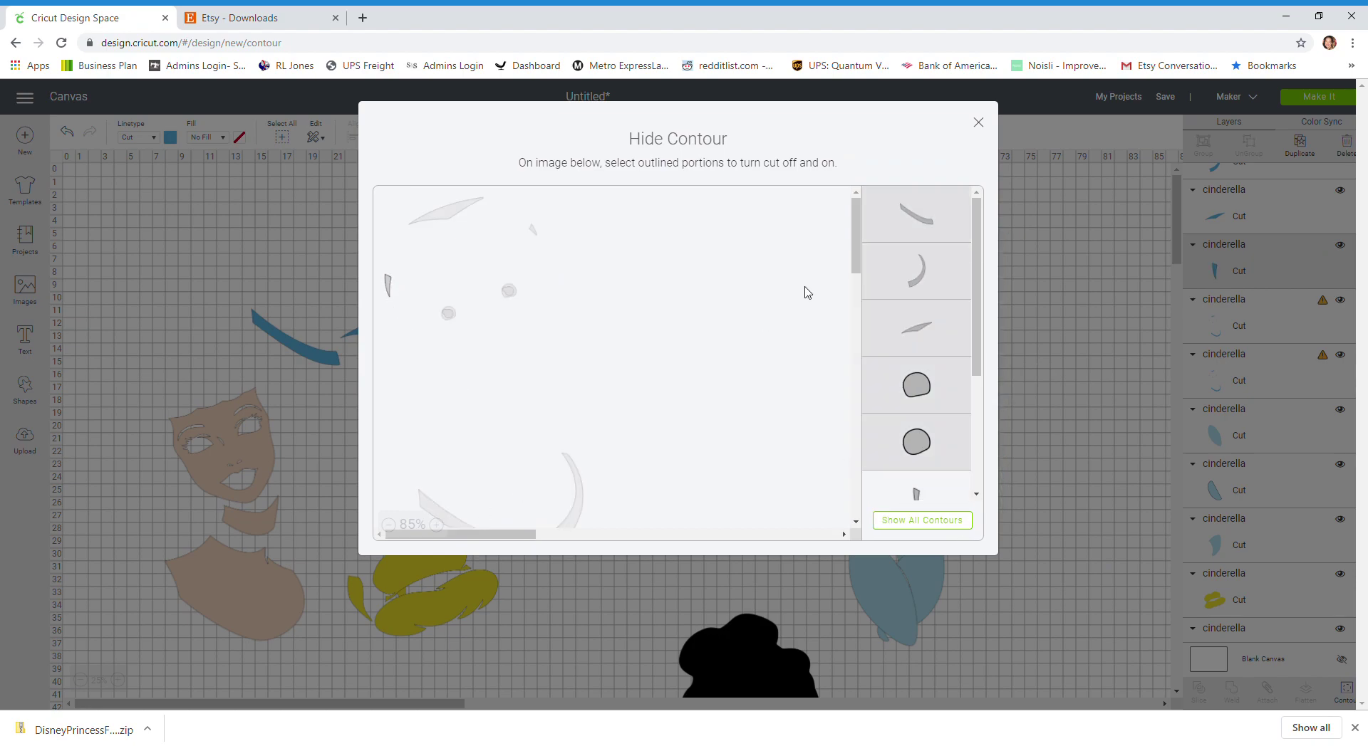
{"action": "left_click", "coordinate": [979, 124]}
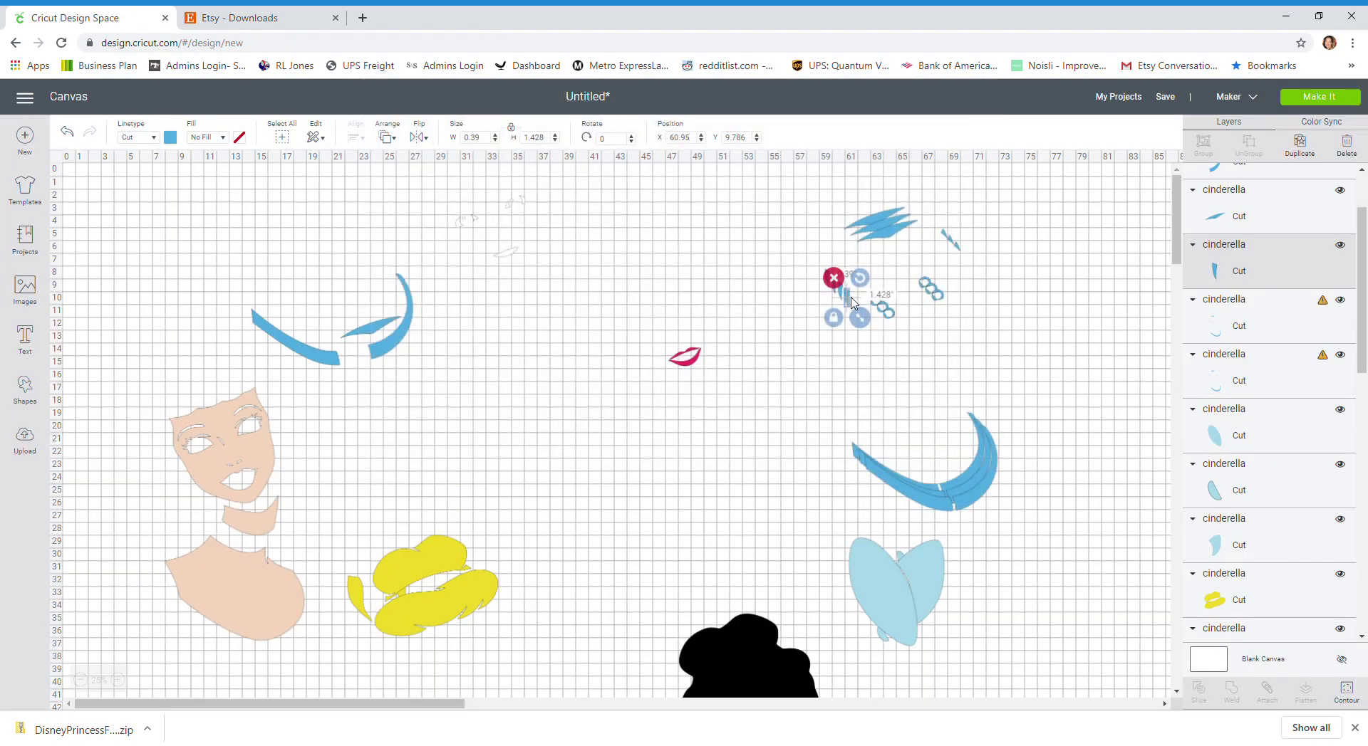
{"action": "left_click_drag", "start_coordinate": [847, 305], "coordinate": [498, 305]}
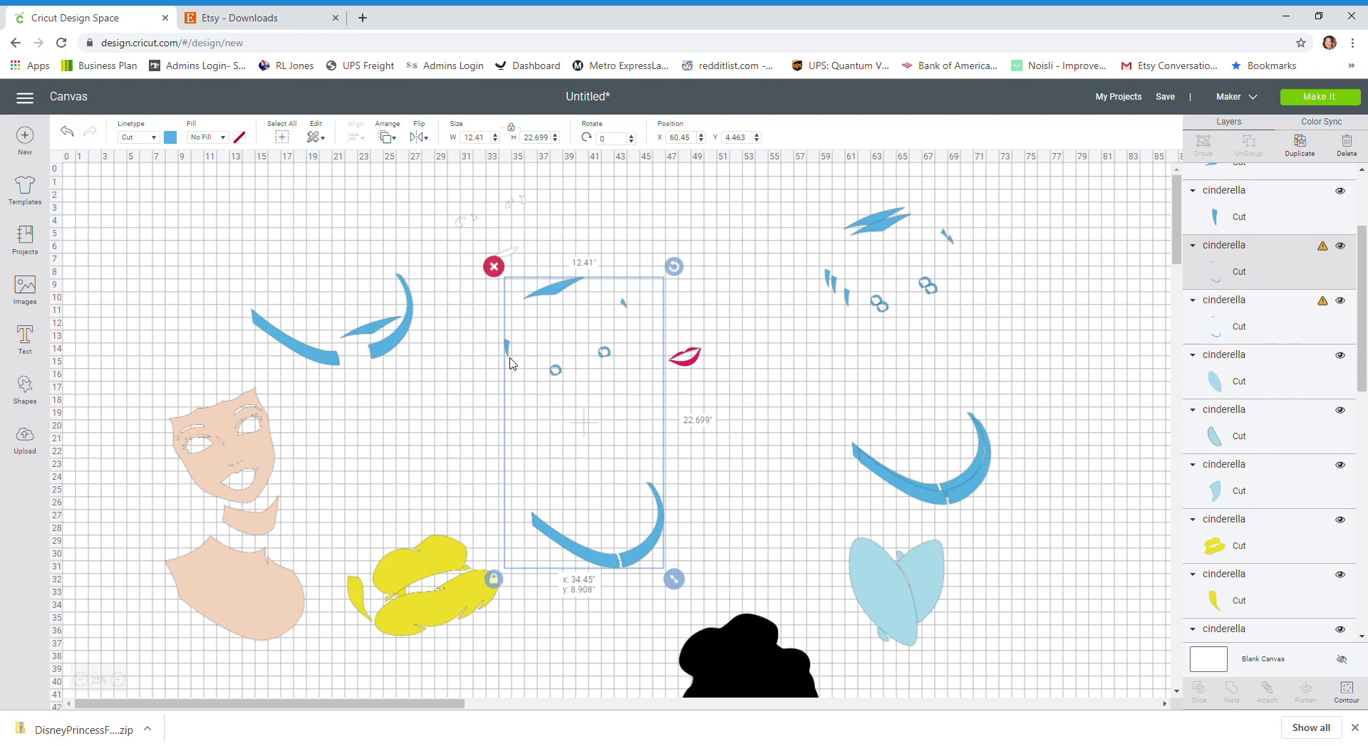
{"action": "left_click_drag", "start_coordinate": [848, 300], "coordinate": [342, 284]}
Step: Hide every contour of the next medium blue copy except the small upper-right sliver, and move that sliver beside the right-hand separated band
{"action": "left_click", "coordinate": [607, 354]}
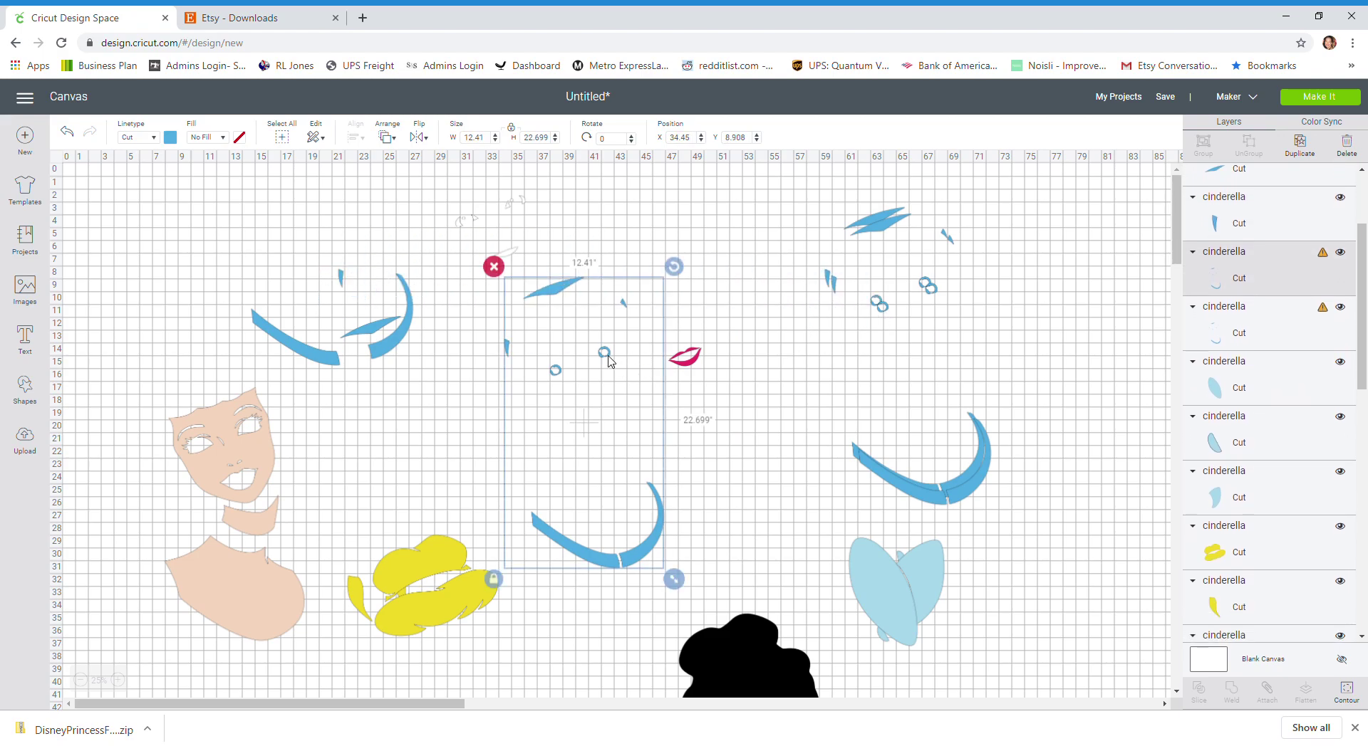
{"action": "left_click", "coordinate": [1349, 691]}
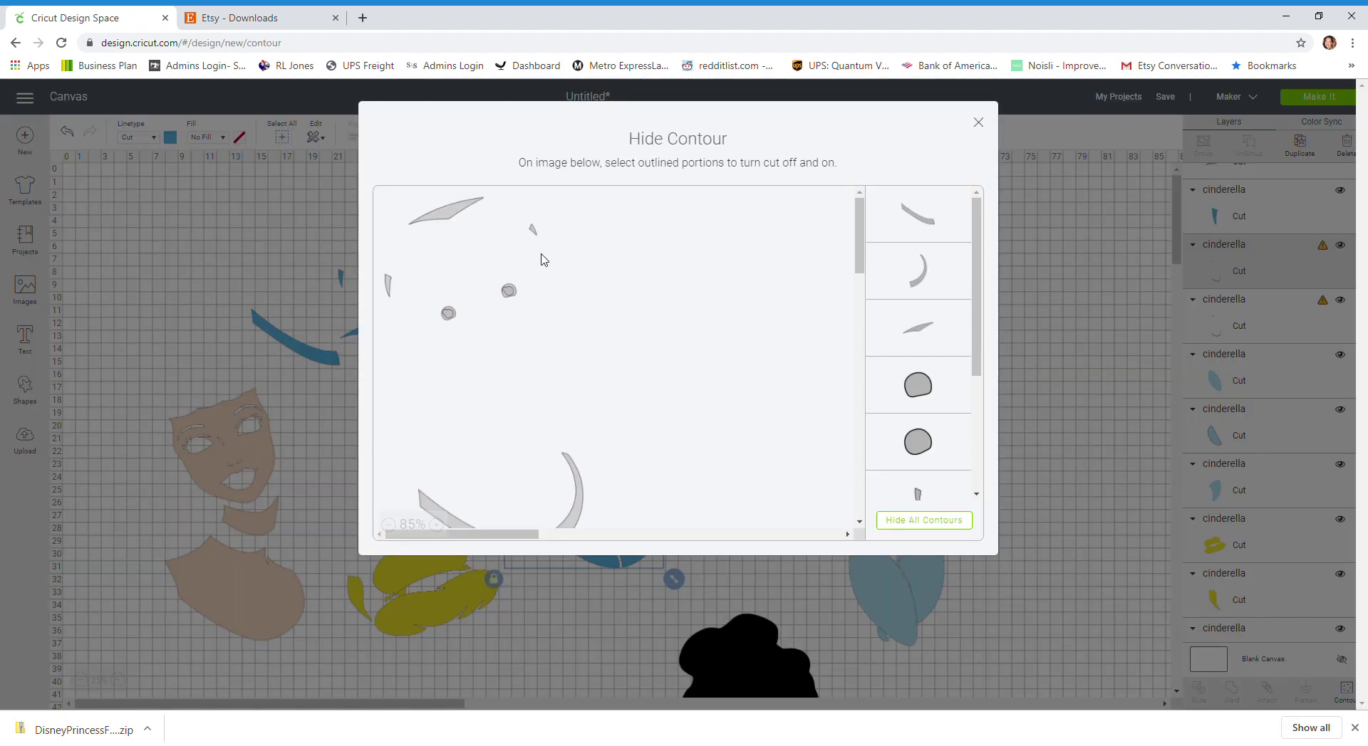
{"action": "left_click", "coordinate": [944, 522]}
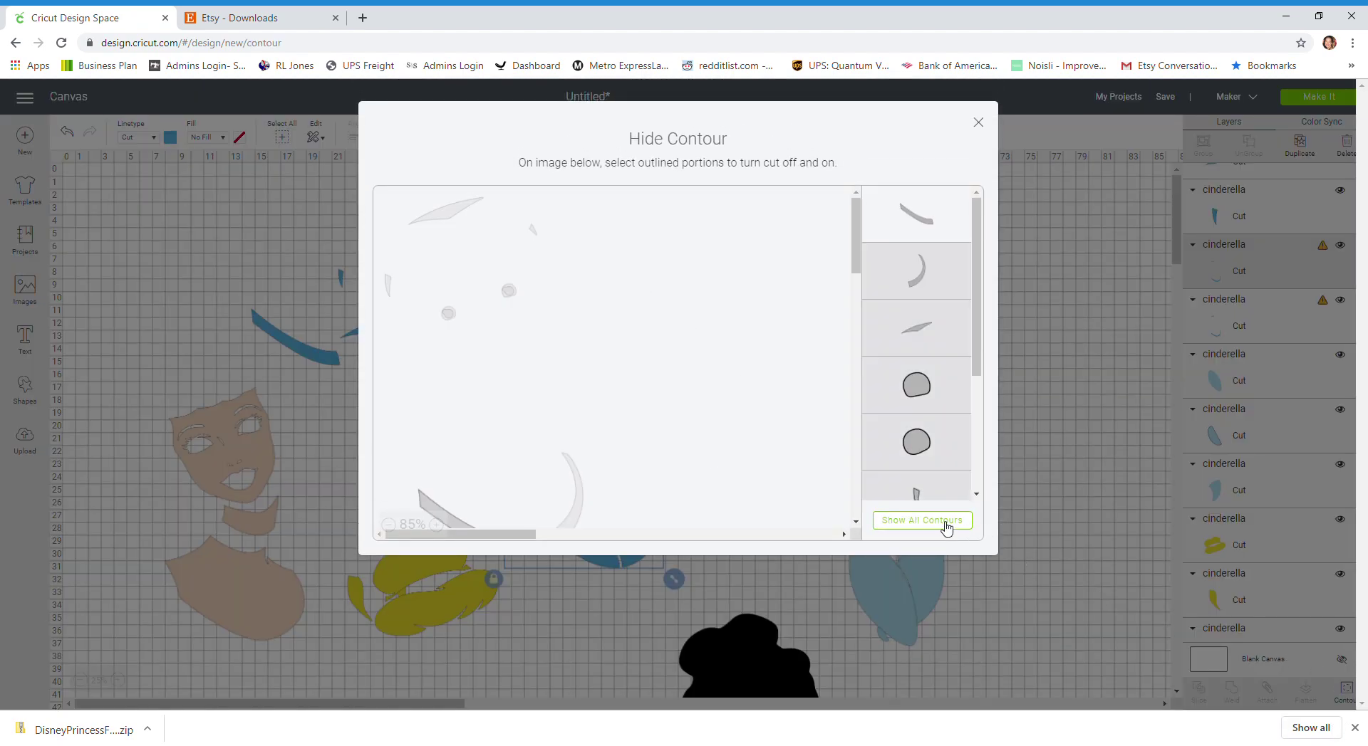
{"action": "left_click", "coordinate": [535, 230]}
{"action": "left_click", "coordinate": [468, 518]}
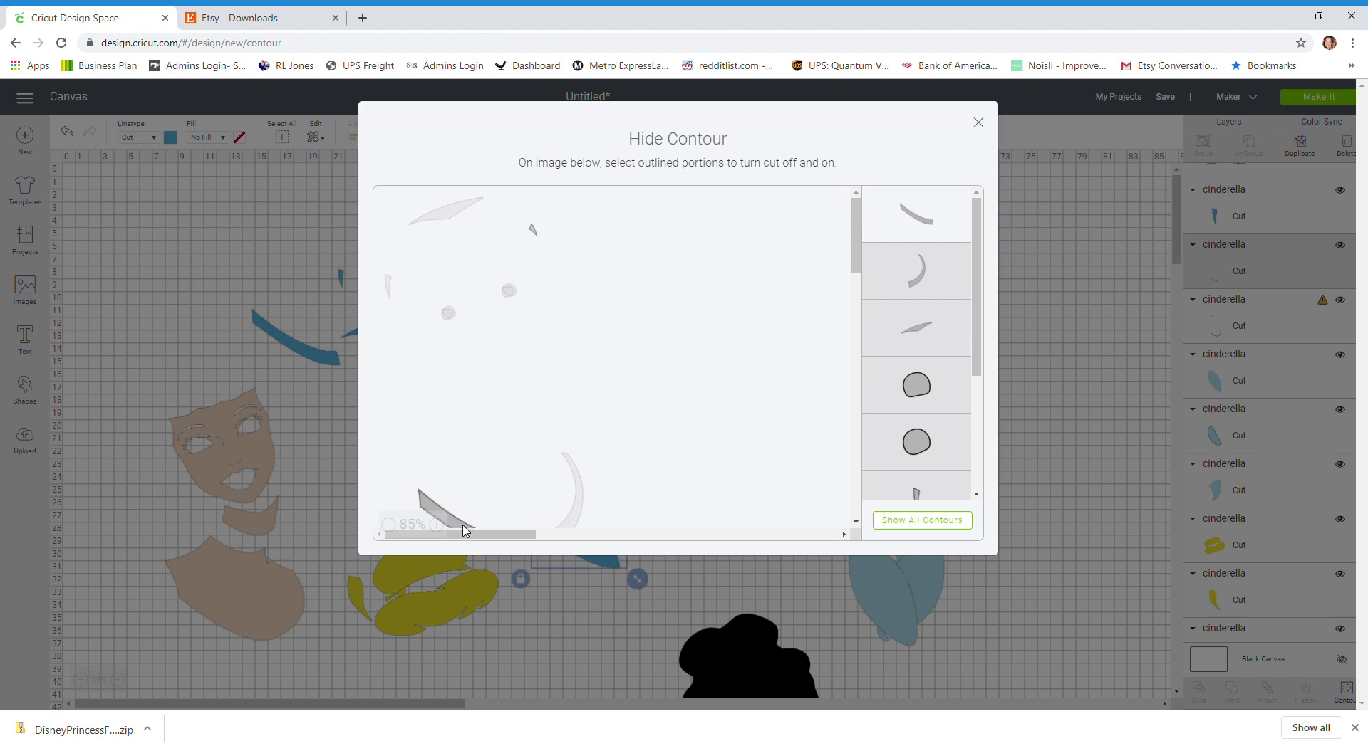
{"action": "left_click", "coordinate": [978, 122]}
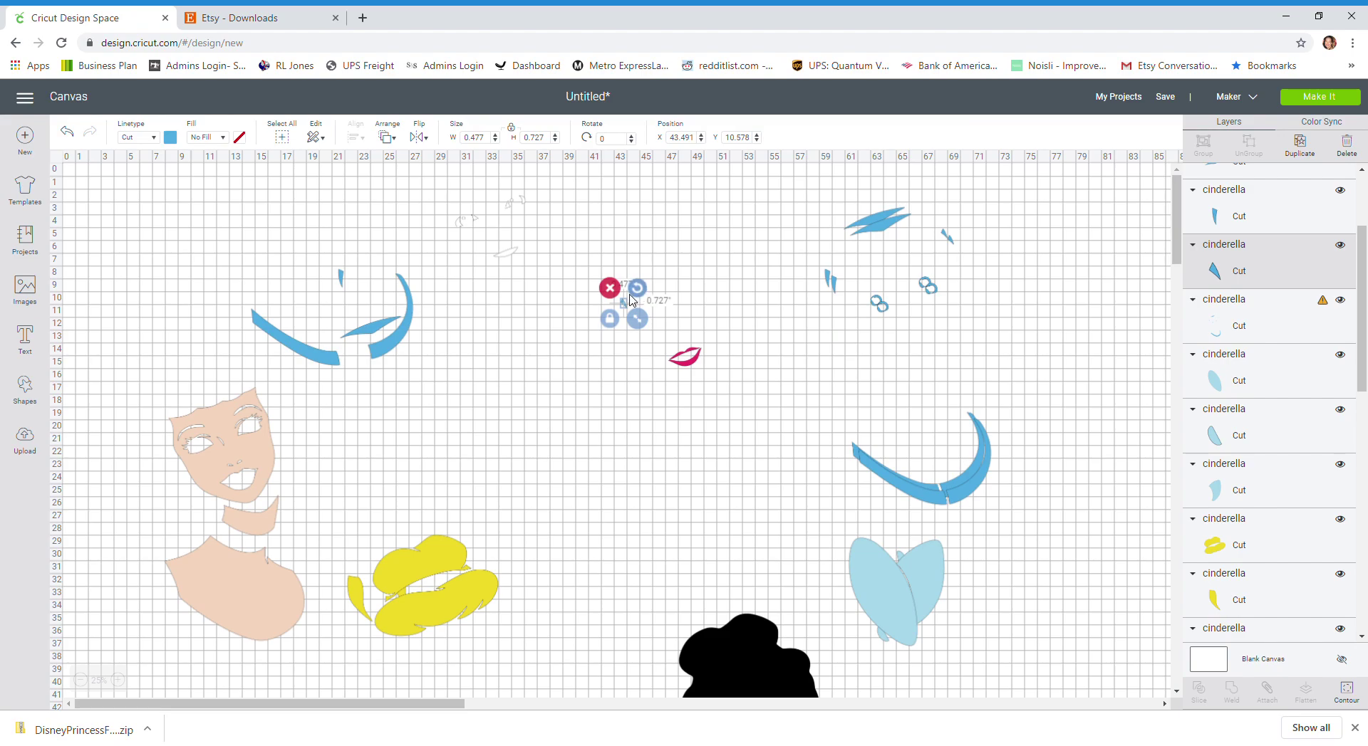
{"action": "left_click_drag", "start_coordinate": [629, 302], "coordinate": [445, 343]}
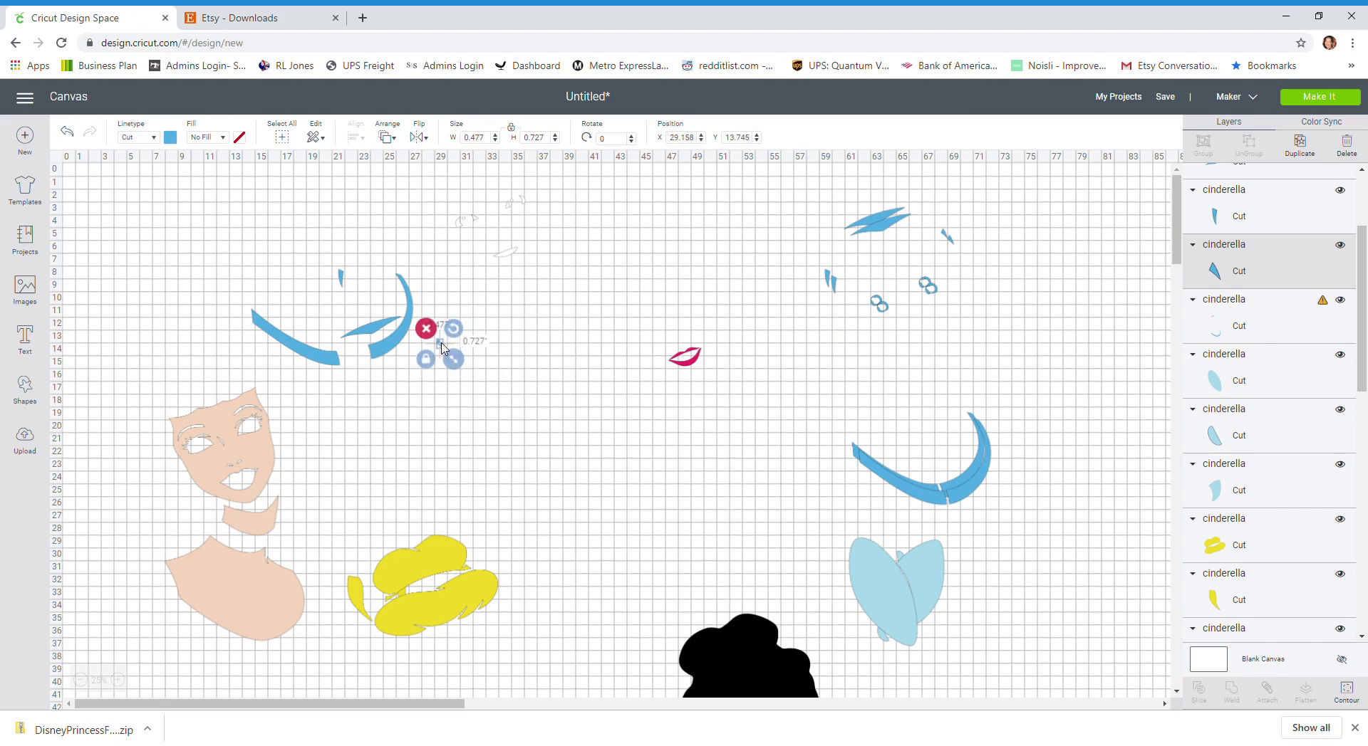
Step: Spread out the two remaining overlapping medium blue copies so they sit side by side in the empty area
{"action": "left_click_drag", "start_coordinate": [985, 481], "coordinate": [1088, 491]}
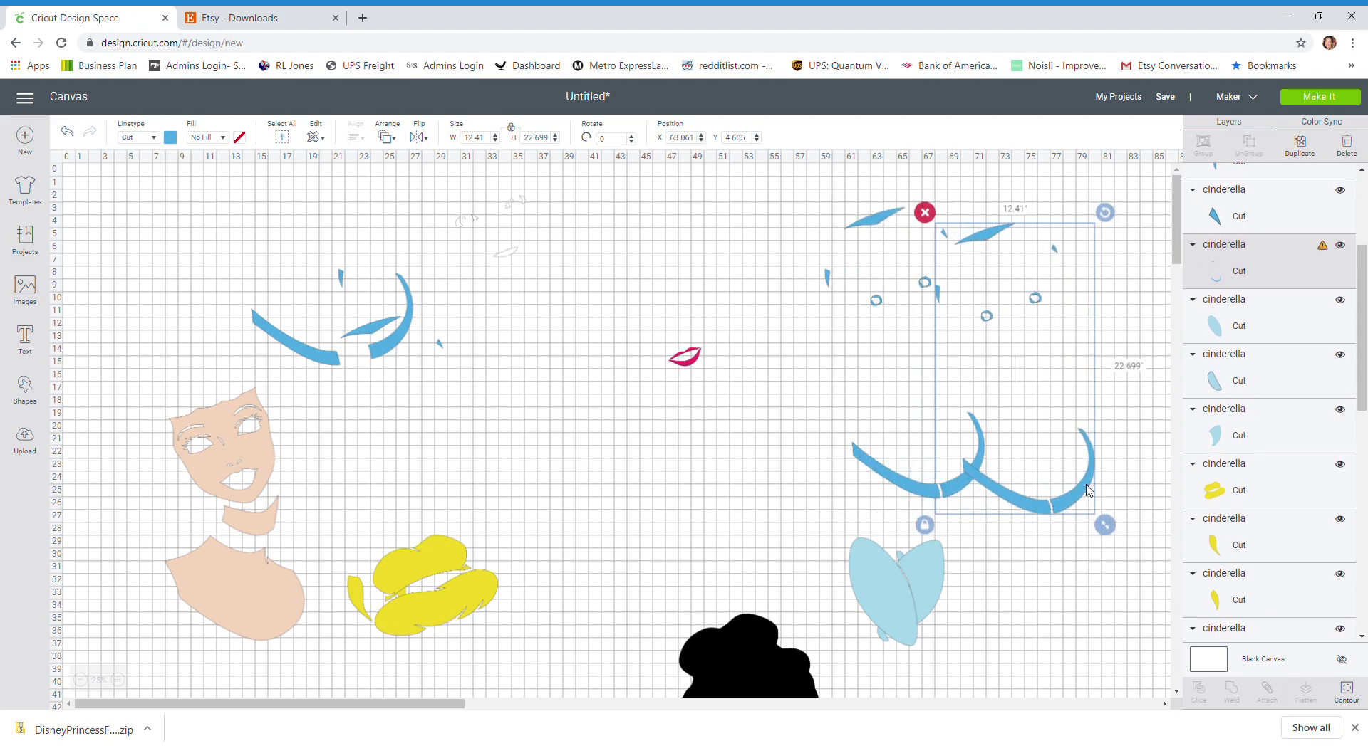
{"action": "left_click_drag", "start_coordinate": [1088, 490], "coordinate": [1151, 471]}
{"action": "left_click_drag", "start_coordinate": [960, 487], "coordinate": [899, 494]}
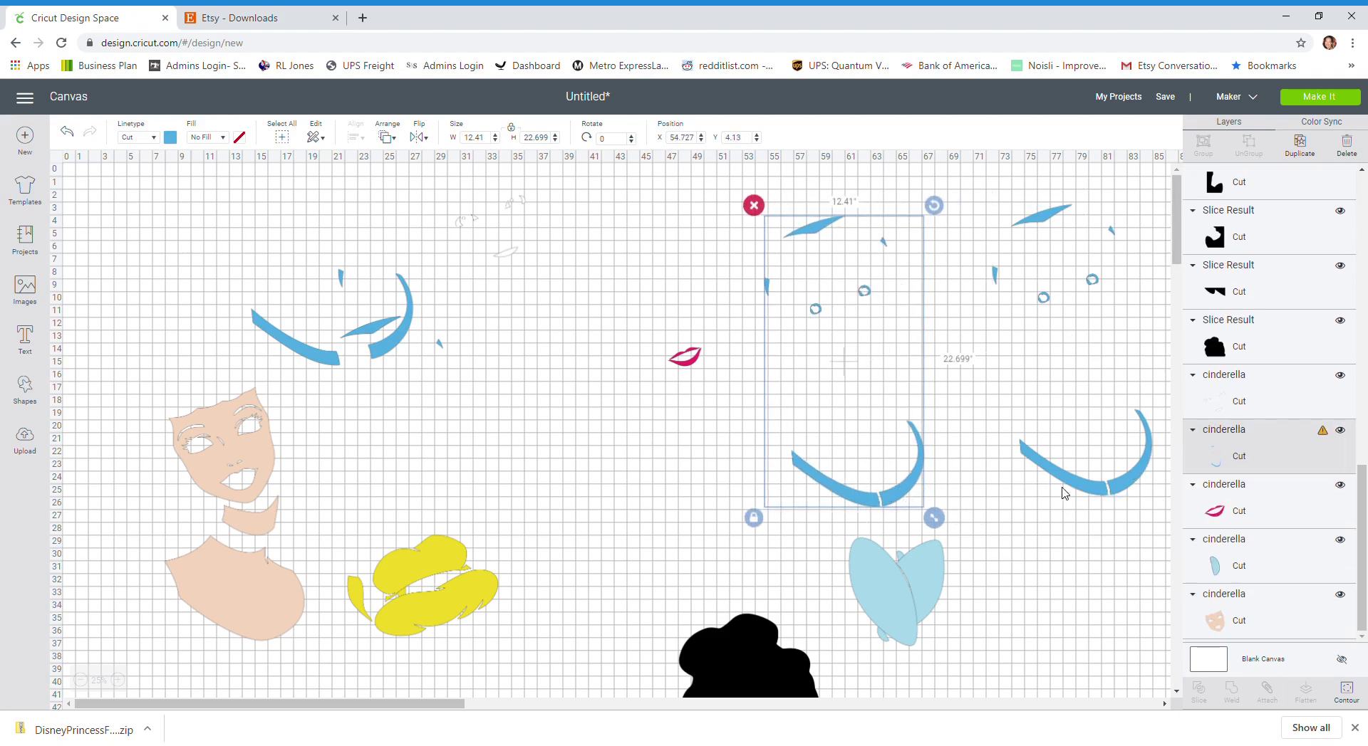
{"action": "left_click_drag", "start_coordinate": [1076, 479], "coordinate": [1006, 494]}
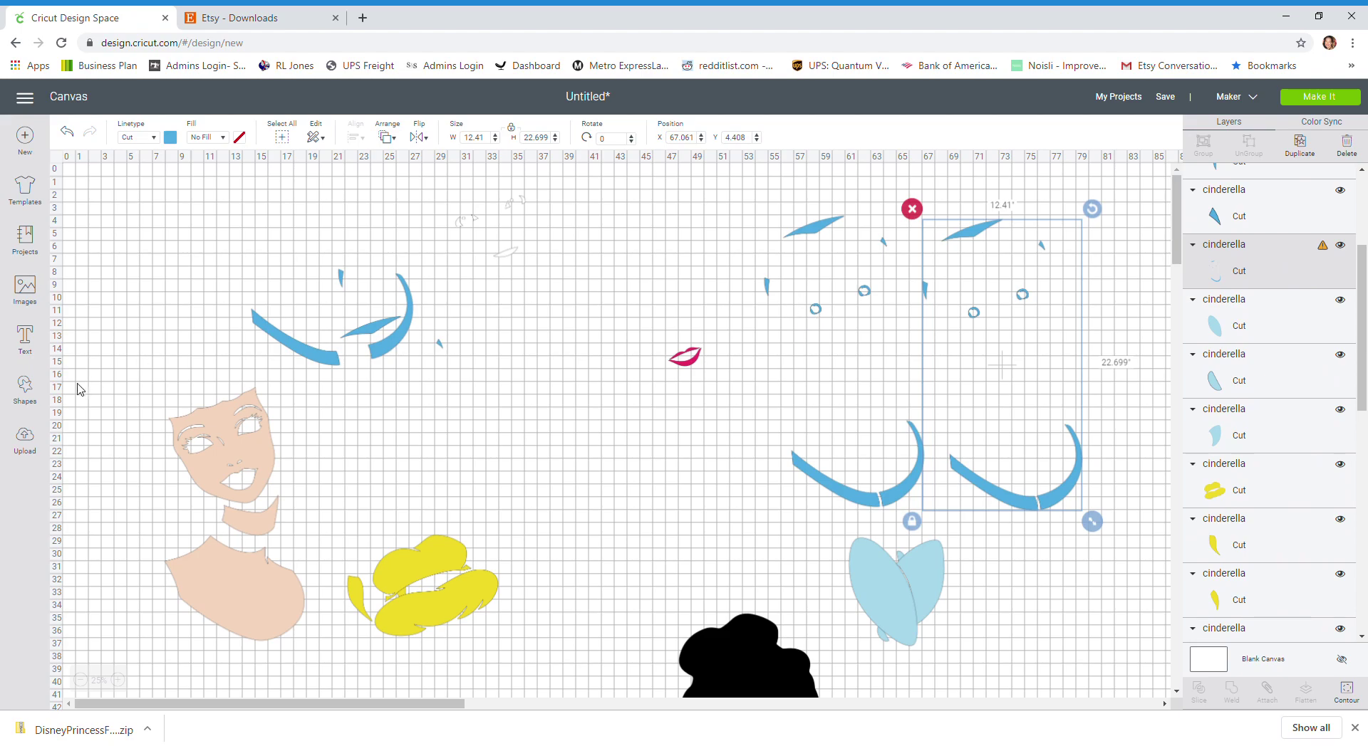
Step: Slice the lower-left eye ring out of the left medium blue copy with a circle, and move the ring beside the separated blue pieces
{"action": "left_click", "coordinate": [48, 383]}
{"action": "left_click", "coordinate": [128, 293]}
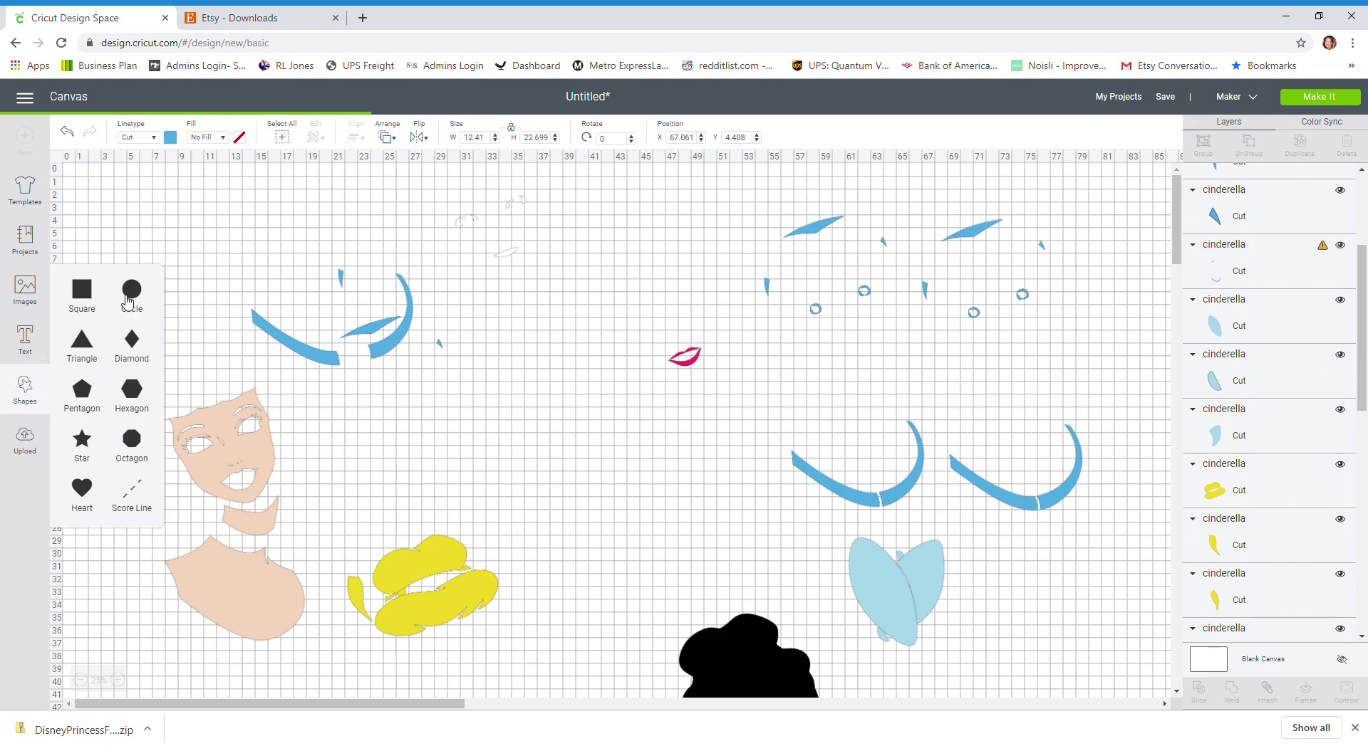
{"action": "left_click_drag", "start_coordinate": [120, 207], "coordinate": [813, 303]}
{"action": "left_click_drag", "start_coordinate": [756, 188], "coordinate": [823, 328]}
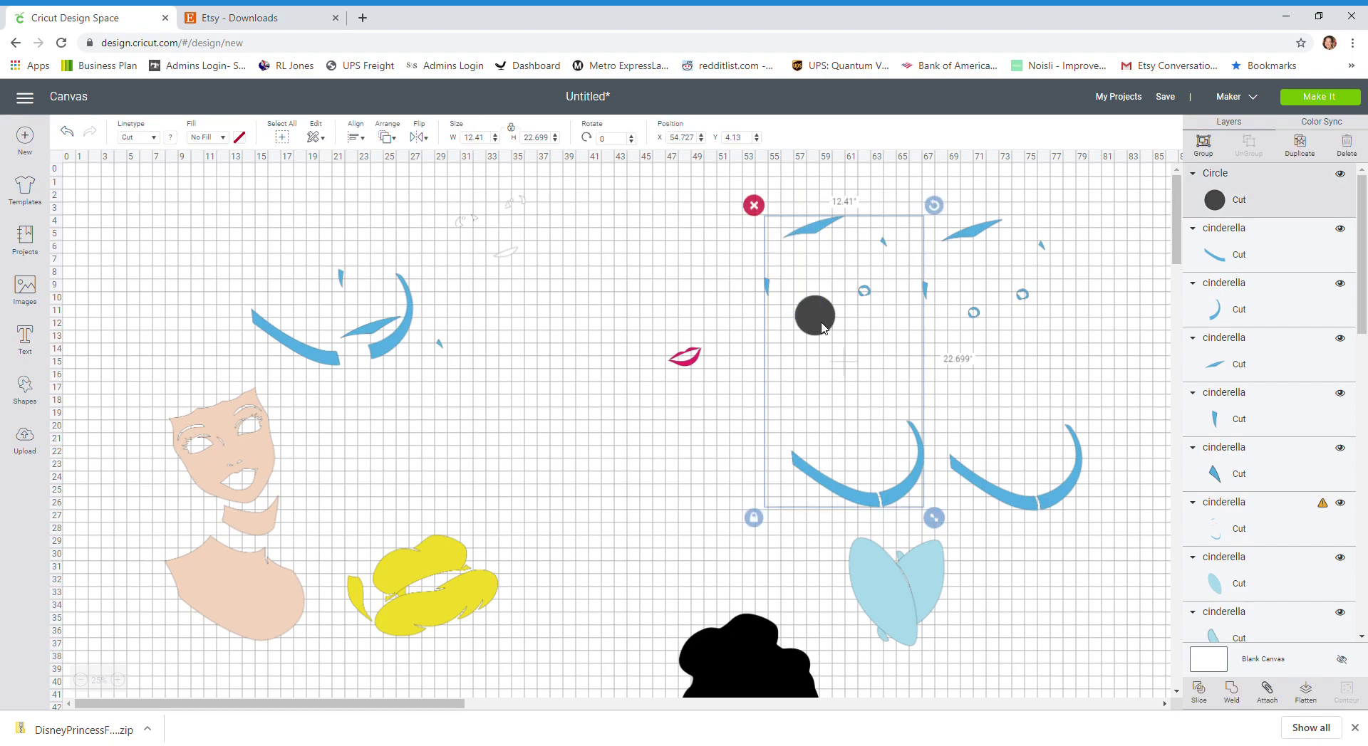
{"action": "left_click", "coordinate": [1199, 691]}
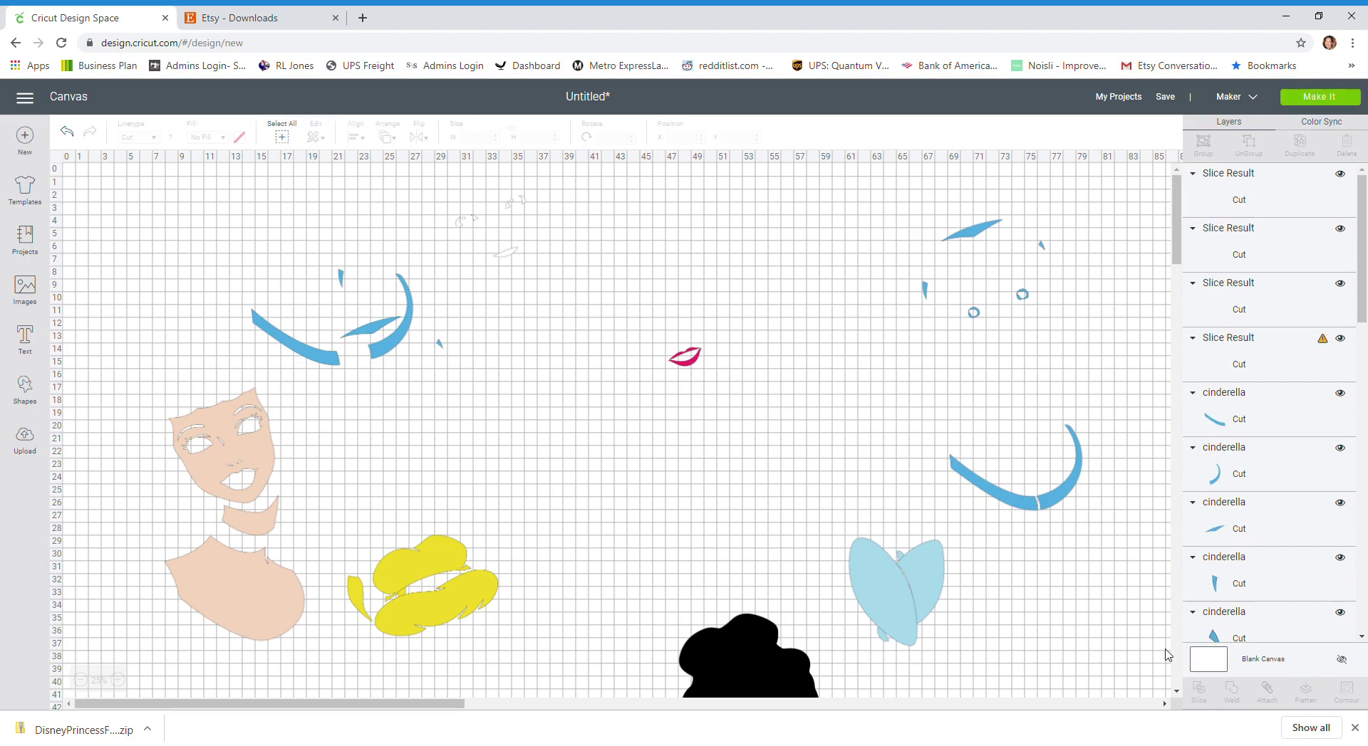
{"action": "left_click_drag", "start_coordinate": [805, 327], "coordinate": [825, 387]}
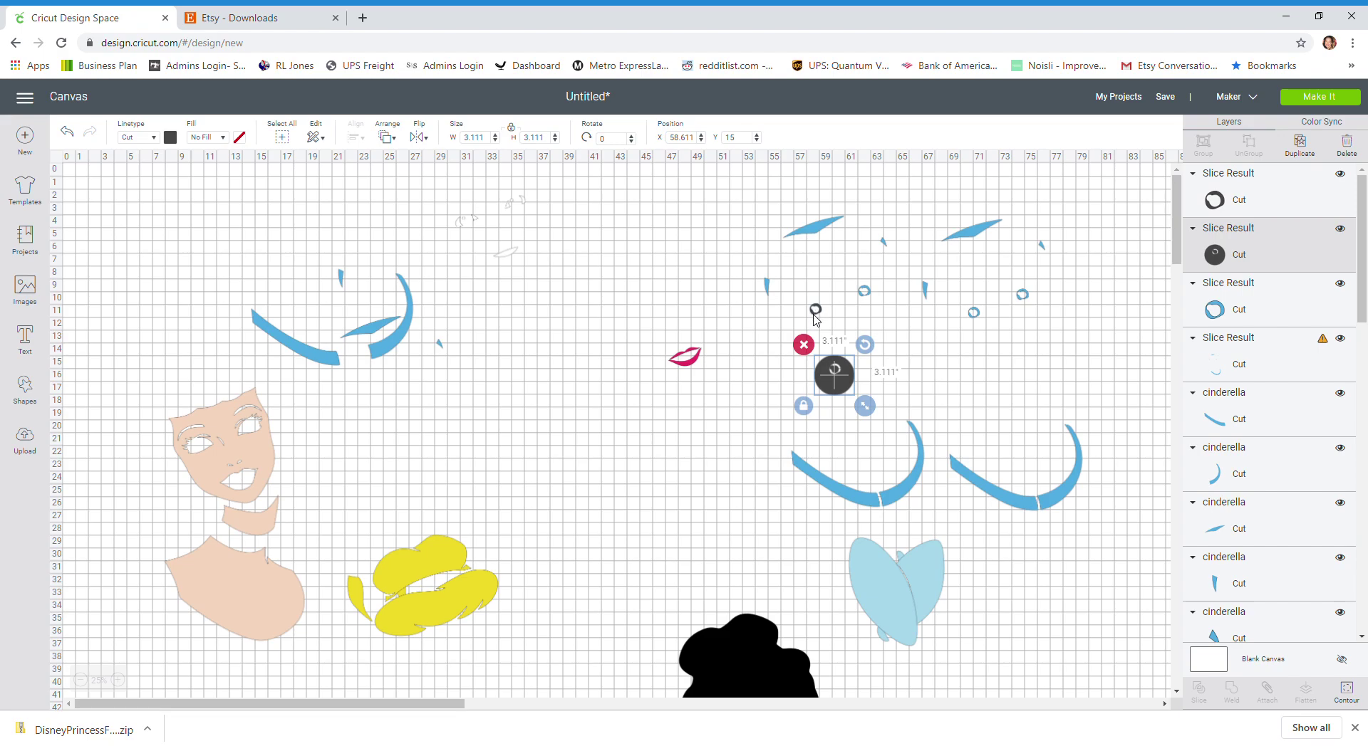
{"action": "left_click_drag", "start_coordinate": [816, 313], "coordinate": [462, 324]}
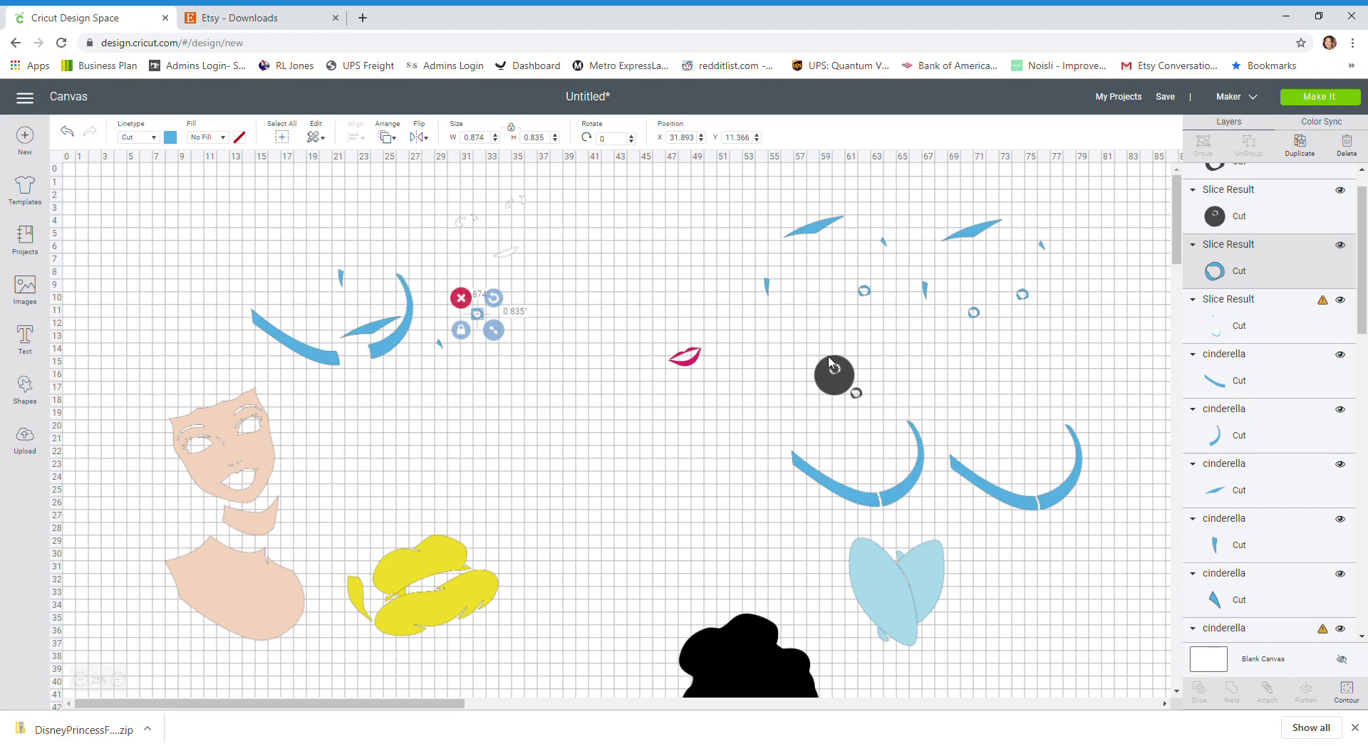
Step: Reuse the circle to slice out the same copy's upper-right eye ring, and move it next to the first separated ring
{"action": "left_click_drag", "start_coordinate": [844, 374], "coordinate": [873, 286]}
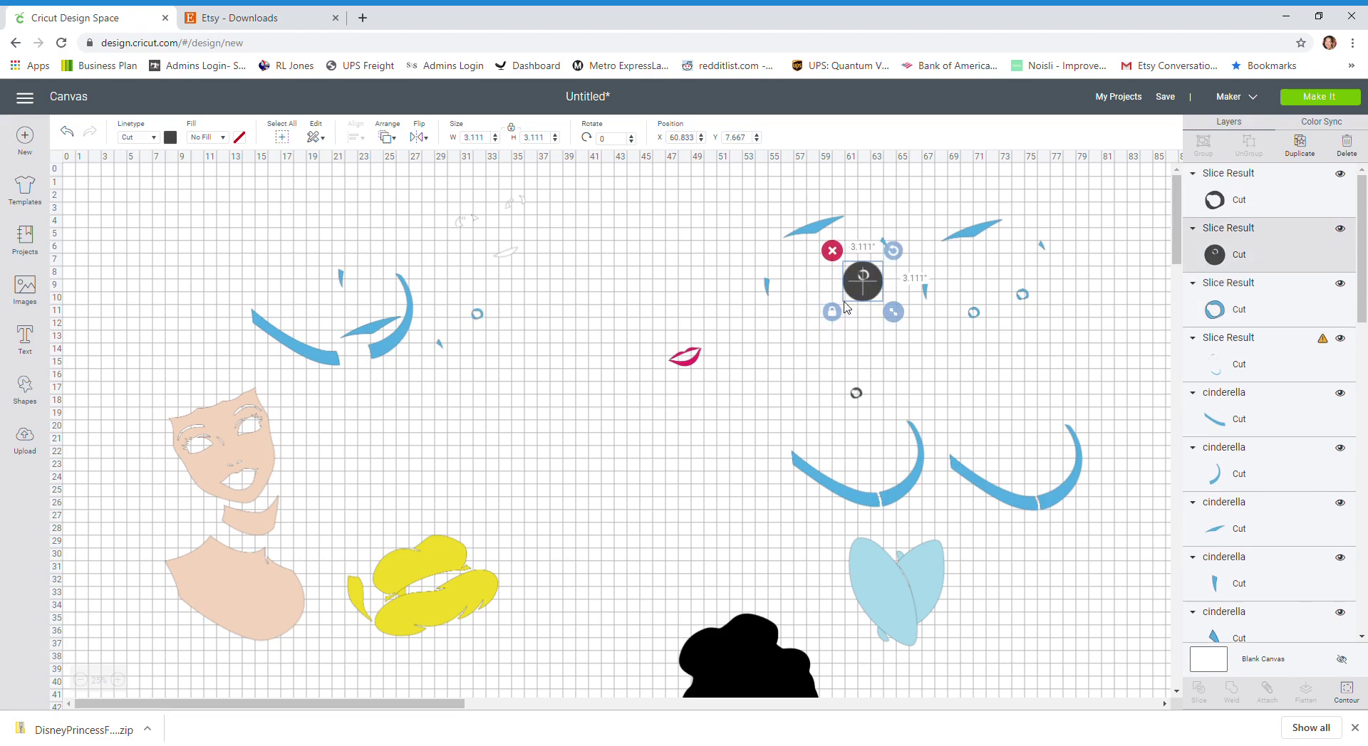
{"action": "left_click", "coordinate": [862, 276]}
{"action": "left_click_drag", "start_coordinate": [703, 226], "coordinate": [888, 302]}
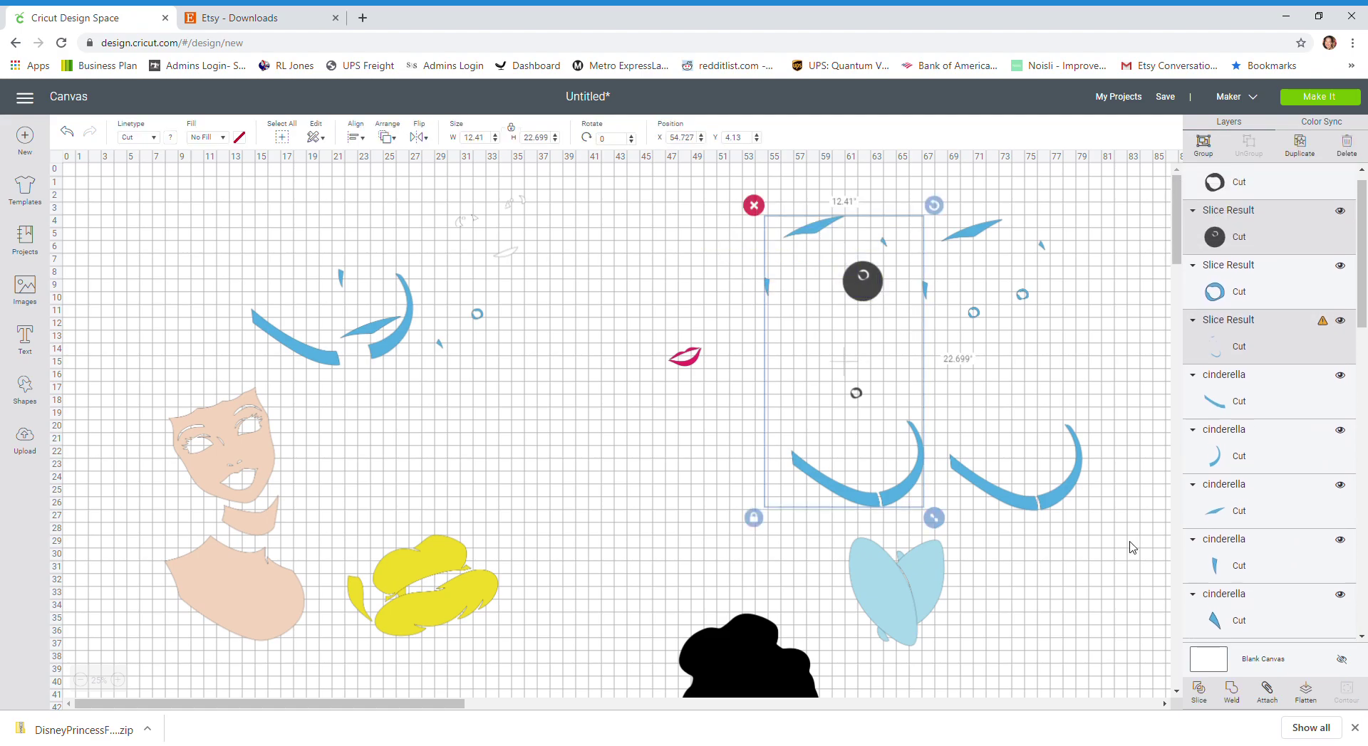
{"action": "left_click", "coordinate": [1199, 691]}
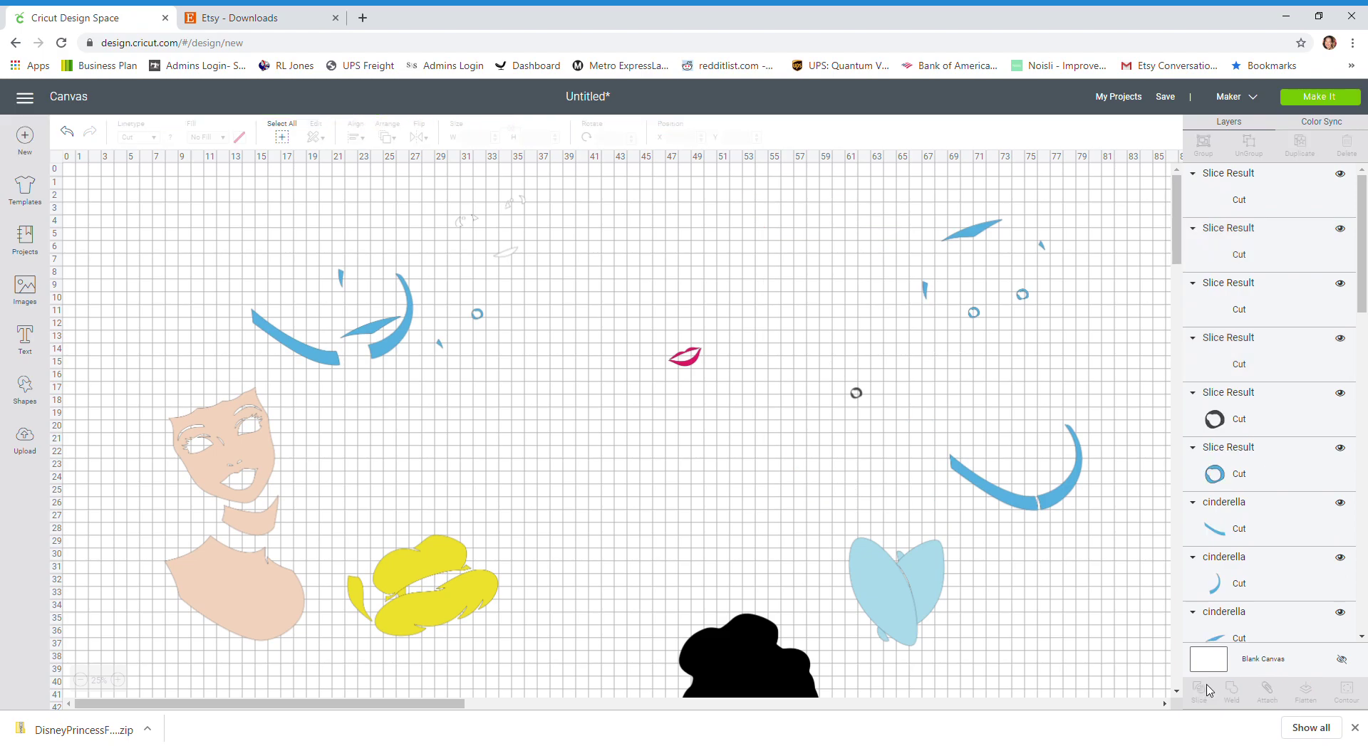
{"action": "left_click_drag", "start_coordinate": [877, 298], "coordinate": [837, 348]}
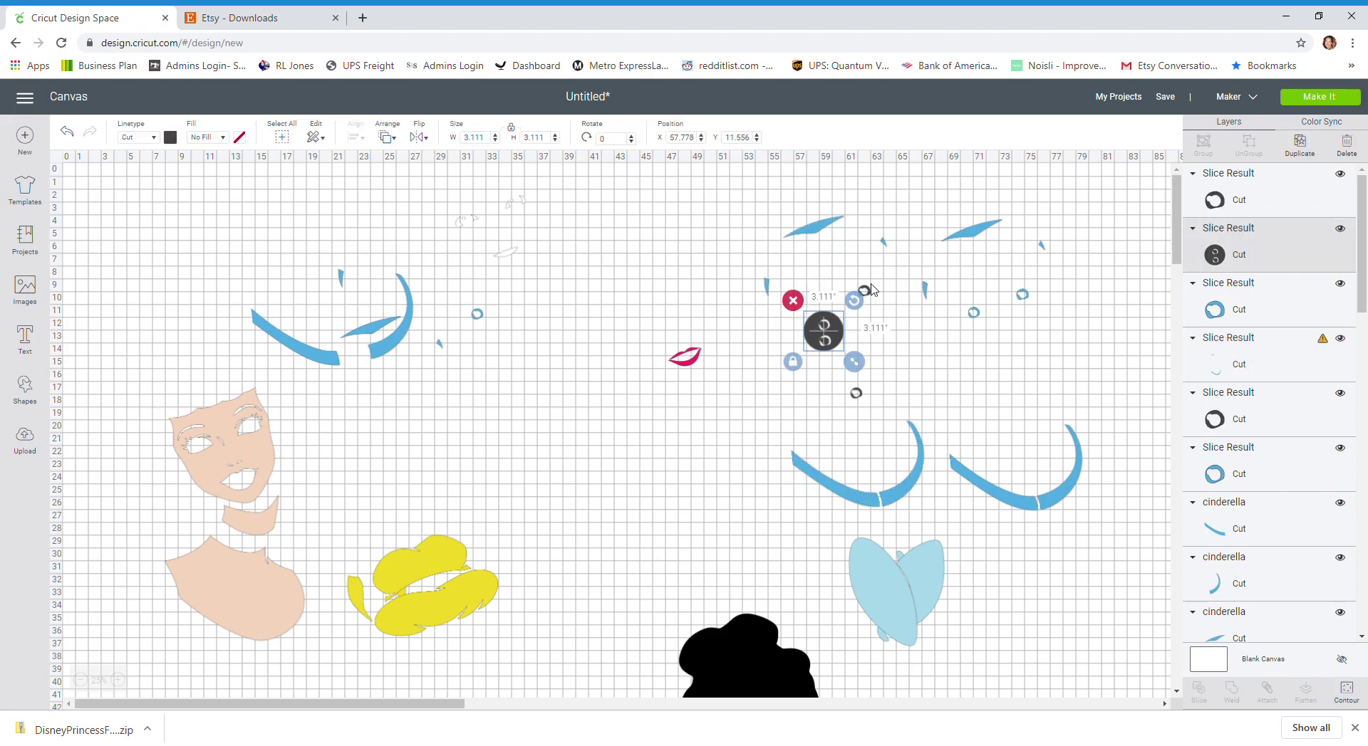
{"action": "left_click_drag", "start_coordinate": [864, 291], "coordinate": [827, 347]}
{"action": "left_click_drag", "start_coordinate": [869, 292], "coordinate": [497, 303]}
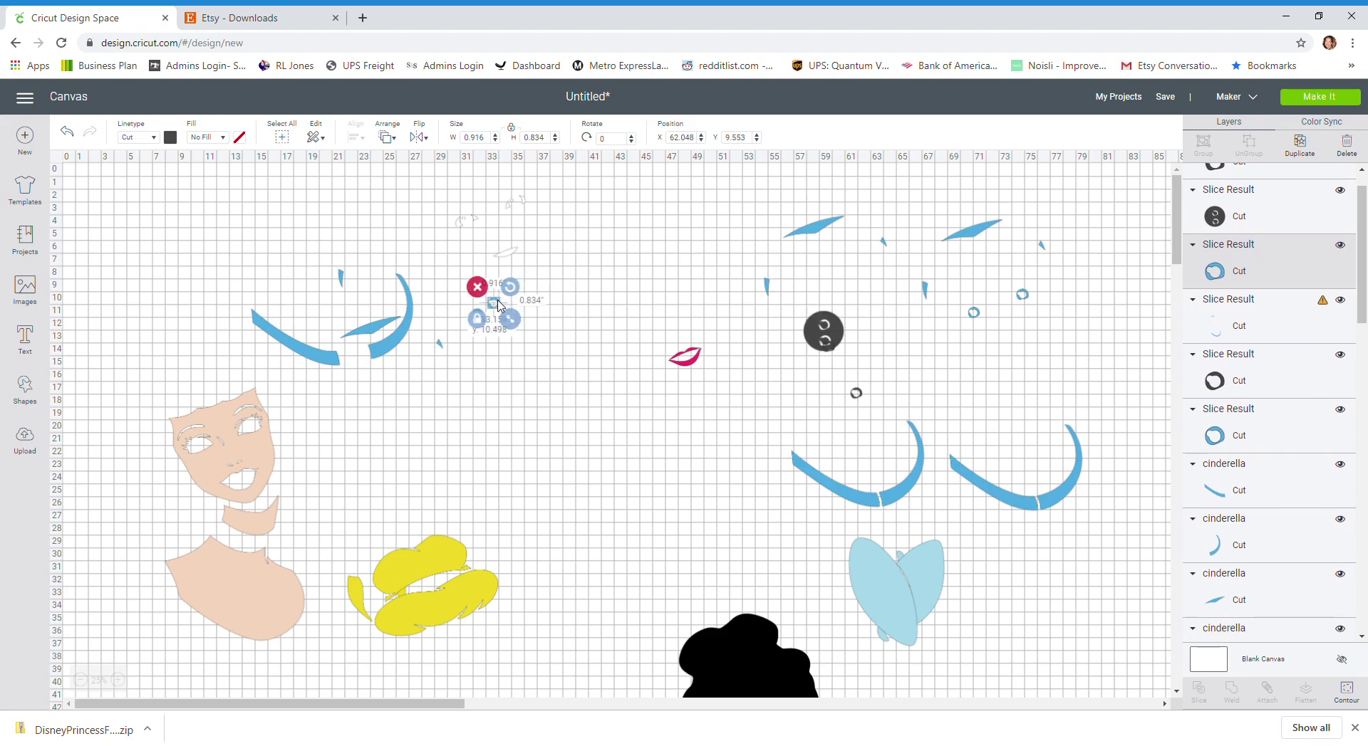
Step: Delete the two leftover medium blue copies together with the dark slice remnants around them
{"action": "left_click", "coordinate": [758, 246]}
{"action": "left_click_drag", "start_coordinate": [755, 194], "coordinate": [1061, 489]}
{"action": "key", "text": "Delete"}
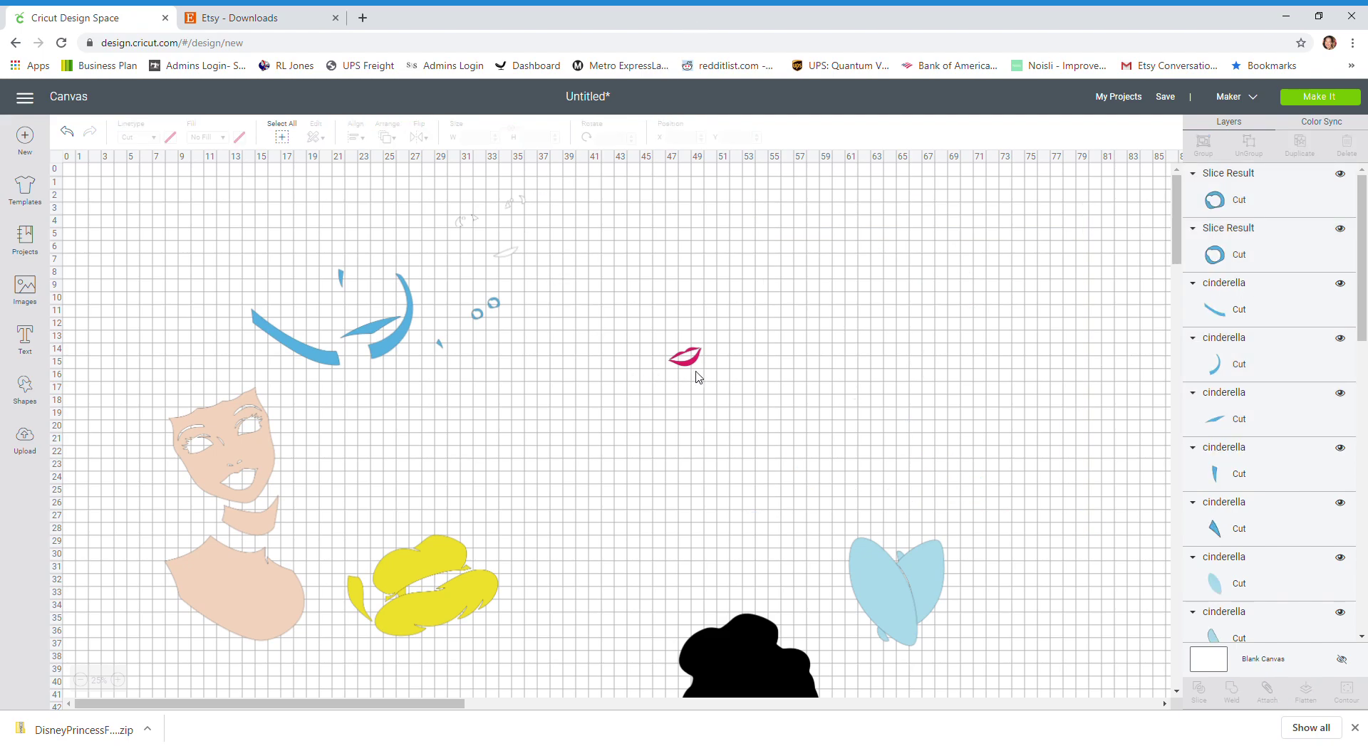
Step: Move the pink lips beneath the separated blue bands and the white eye-and-mouth layer into the empty area
{"action": "left_click_drag", "start_coordinate": [696, 366], "coordinate": [346, 377]}
{"action": "left_click_drag", "start_coordinate": [500, 214], "coordinate": [823, 307]}
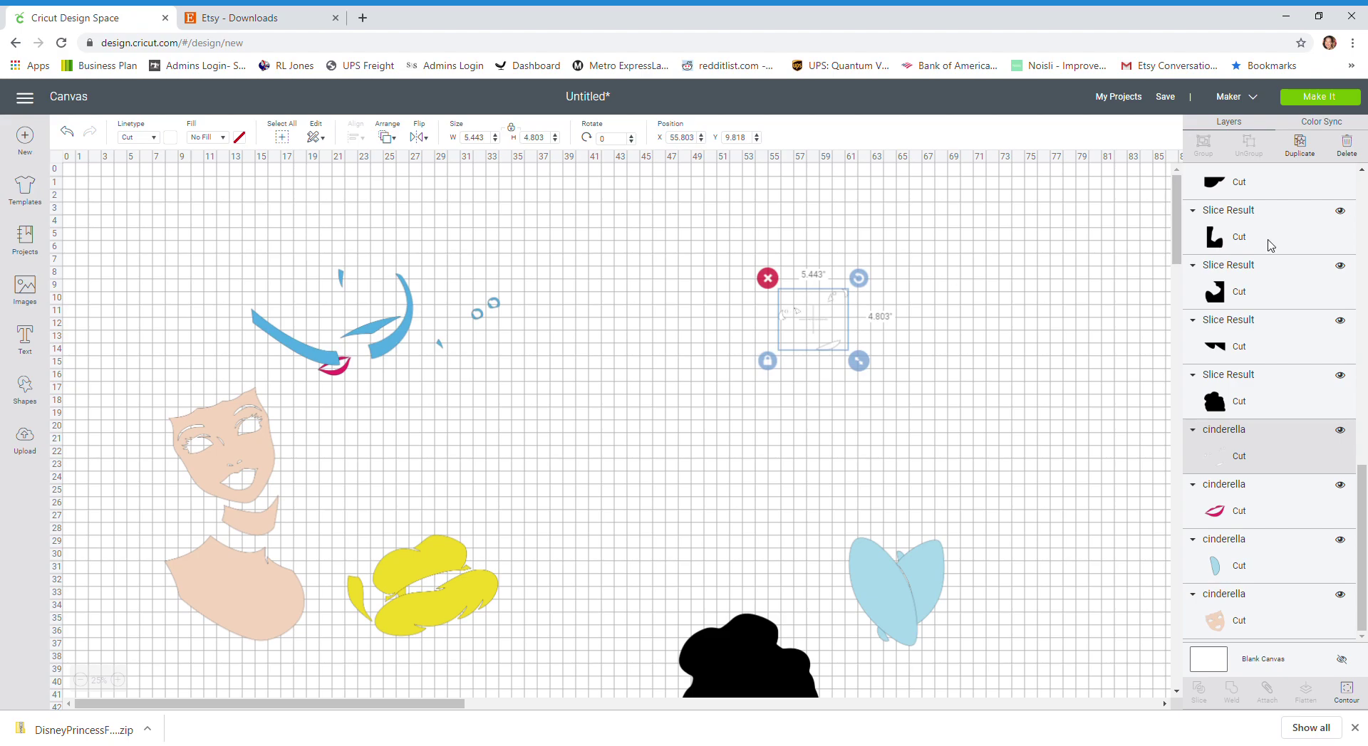
{"action": "left_click", "coordinate": [1302, 148]}
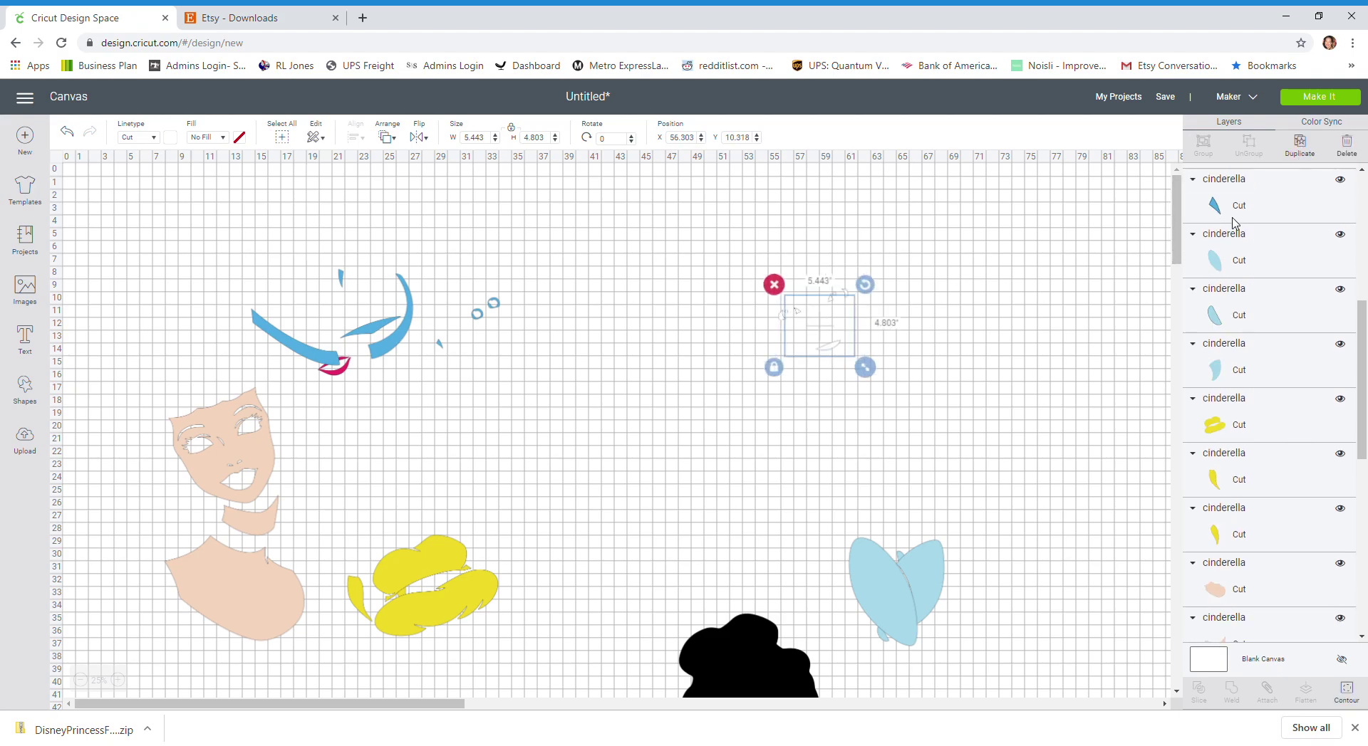
{"action": "left_click", "coordinate": [783, 288]}
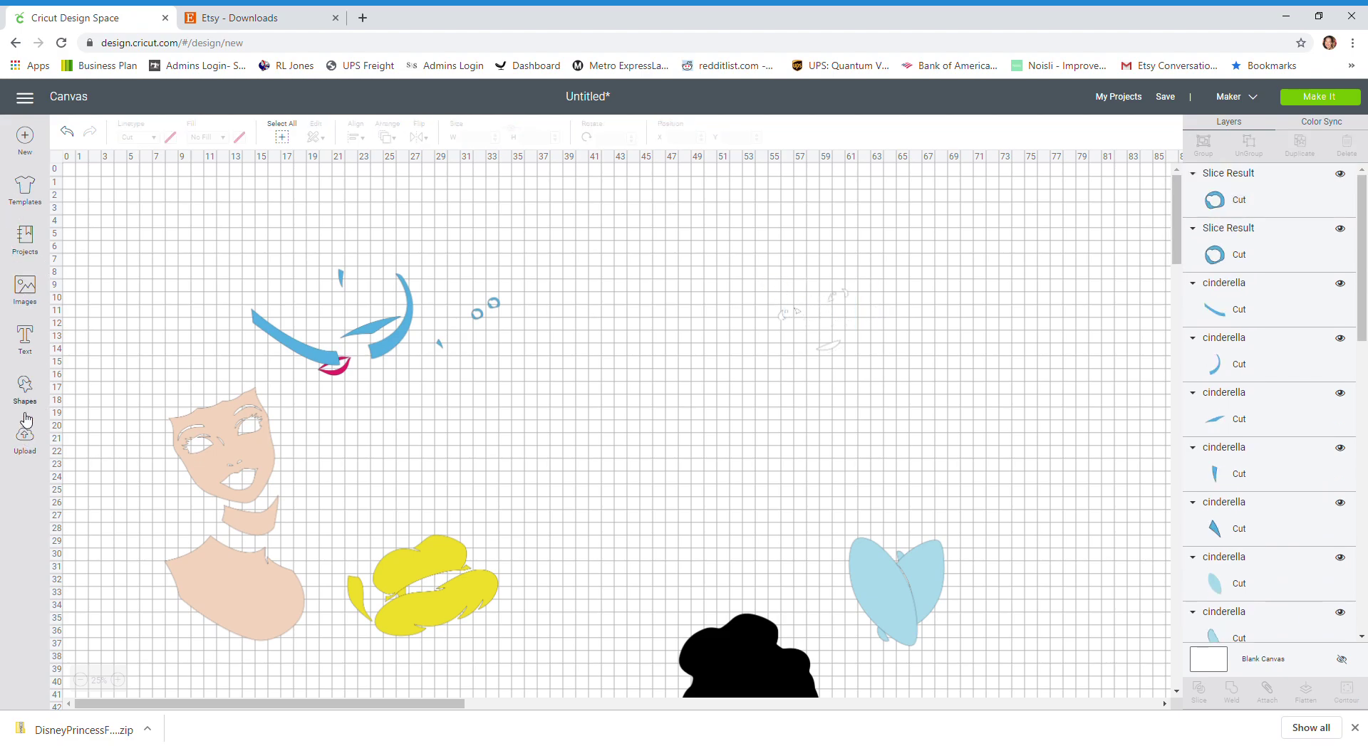
Step: Insert a square and place it over the mouth shape of the white layer
{"action": "left_click", "coordinate": [25, 388]}
{"action": "left_click", "coordinate": [90, 297]}
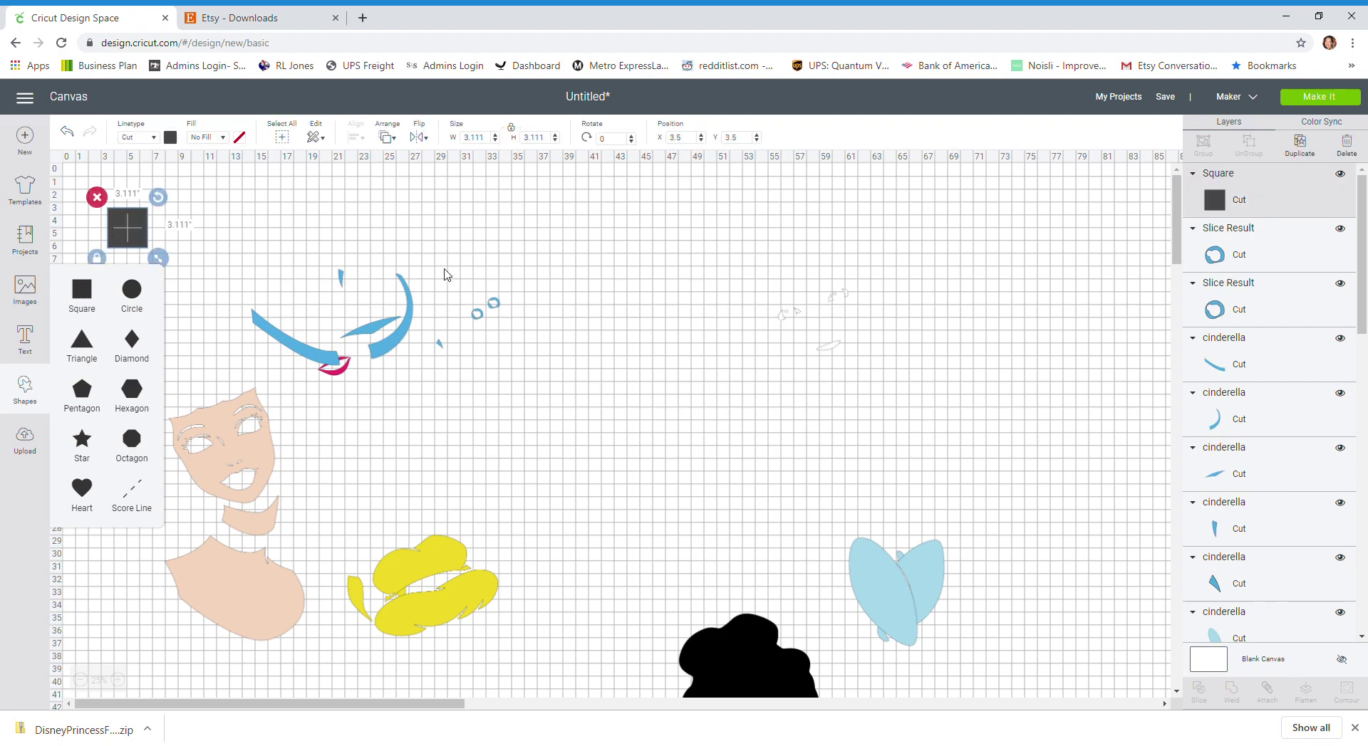
{"action": "left_click_drag", "start_coordinate": [118, 222], "coordinate": [822, 349]}
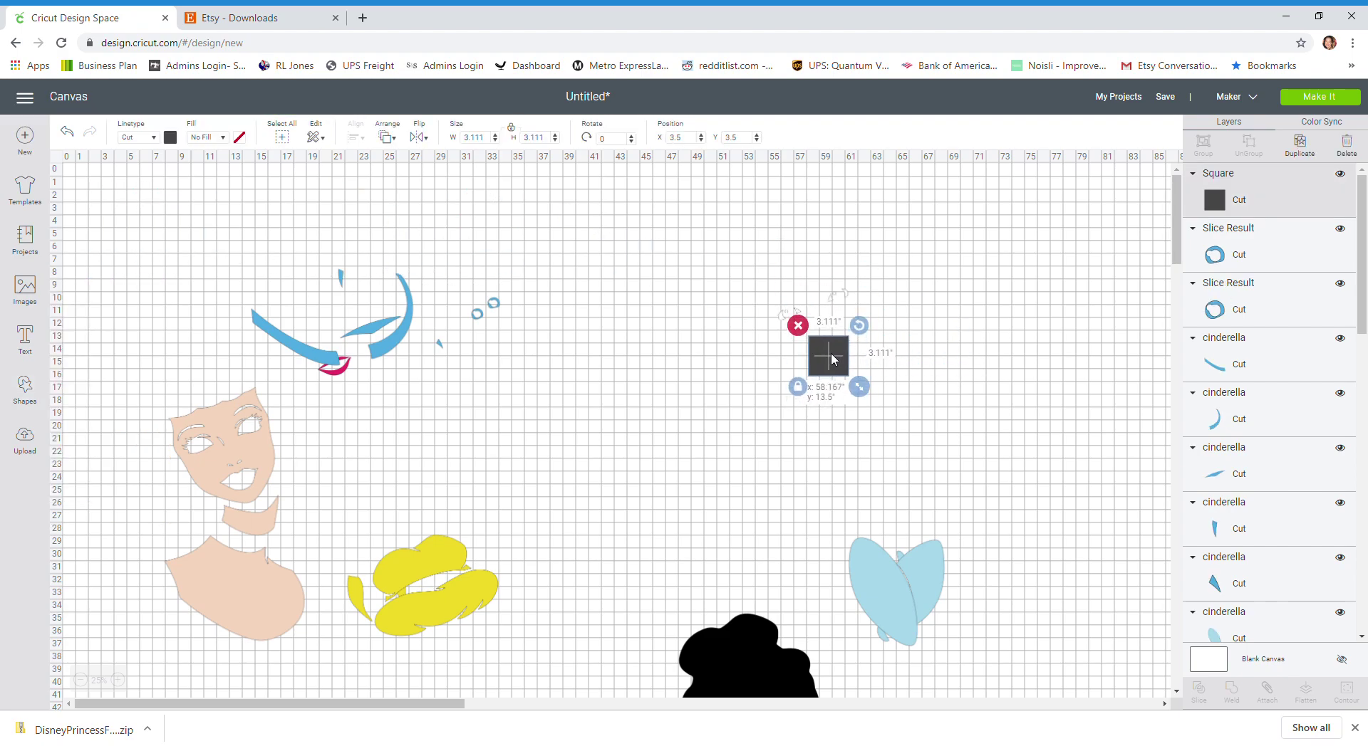
Step: Adjust the square so it fully covers the white mouth shape, and slice the white layer with it
{"action": "left_click_drag", "start_coordinate": [751, 301], "coordinate": [934, 436]}
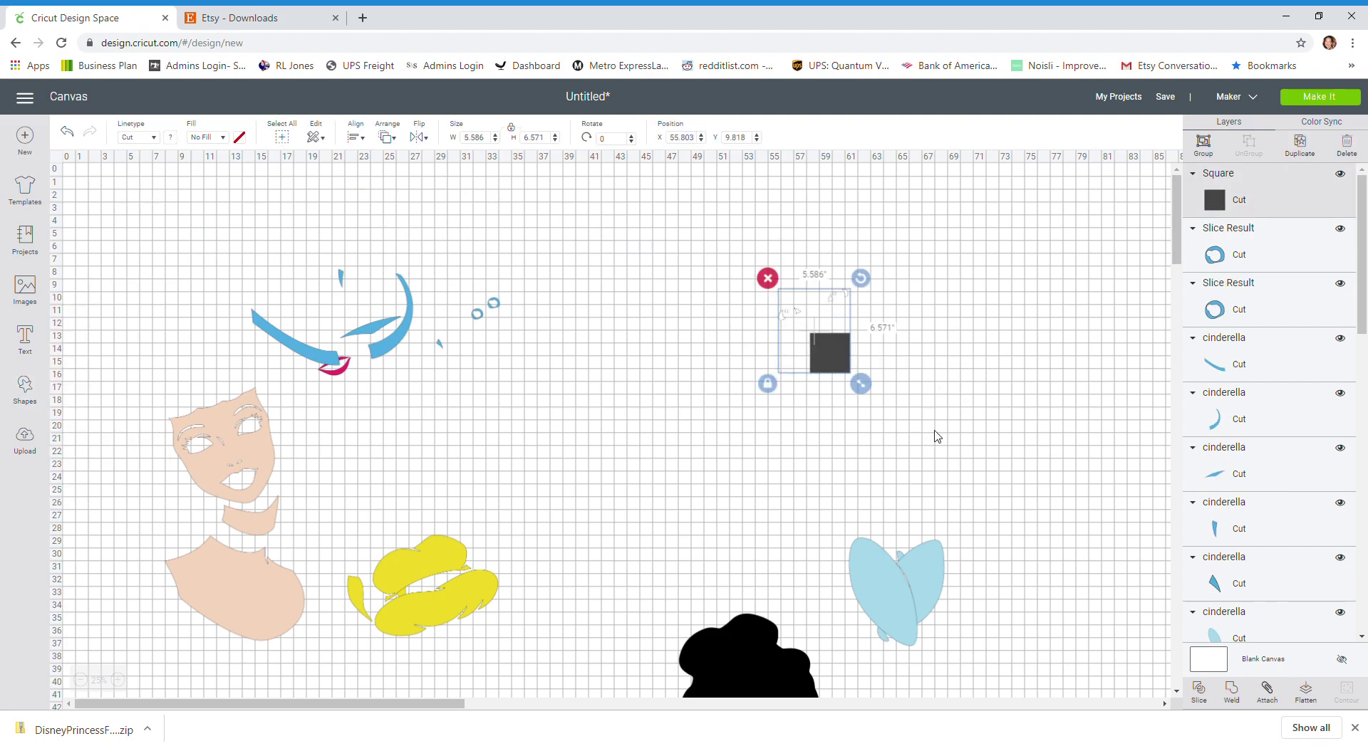
{"action": "left_click", "coordinate": [119, 681]}
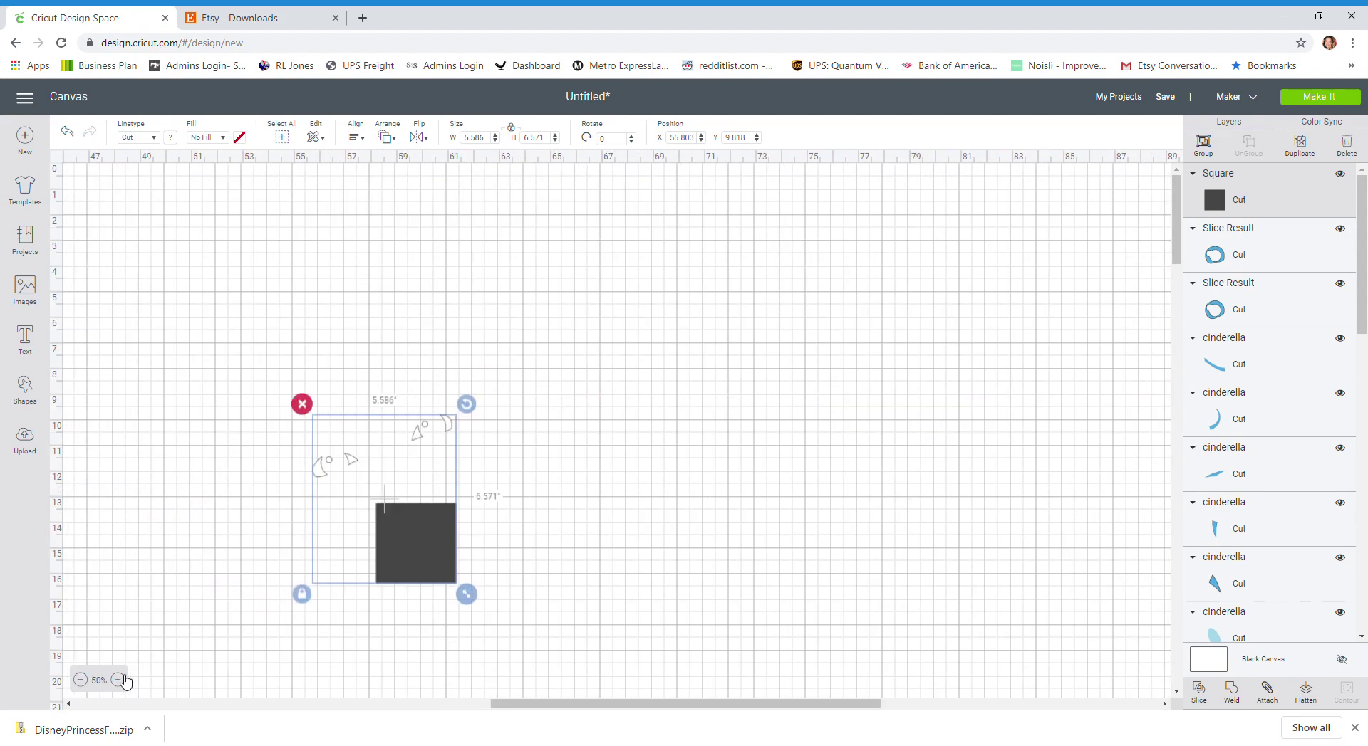
{"action": "left_click", "coordinate": [119, 680]}
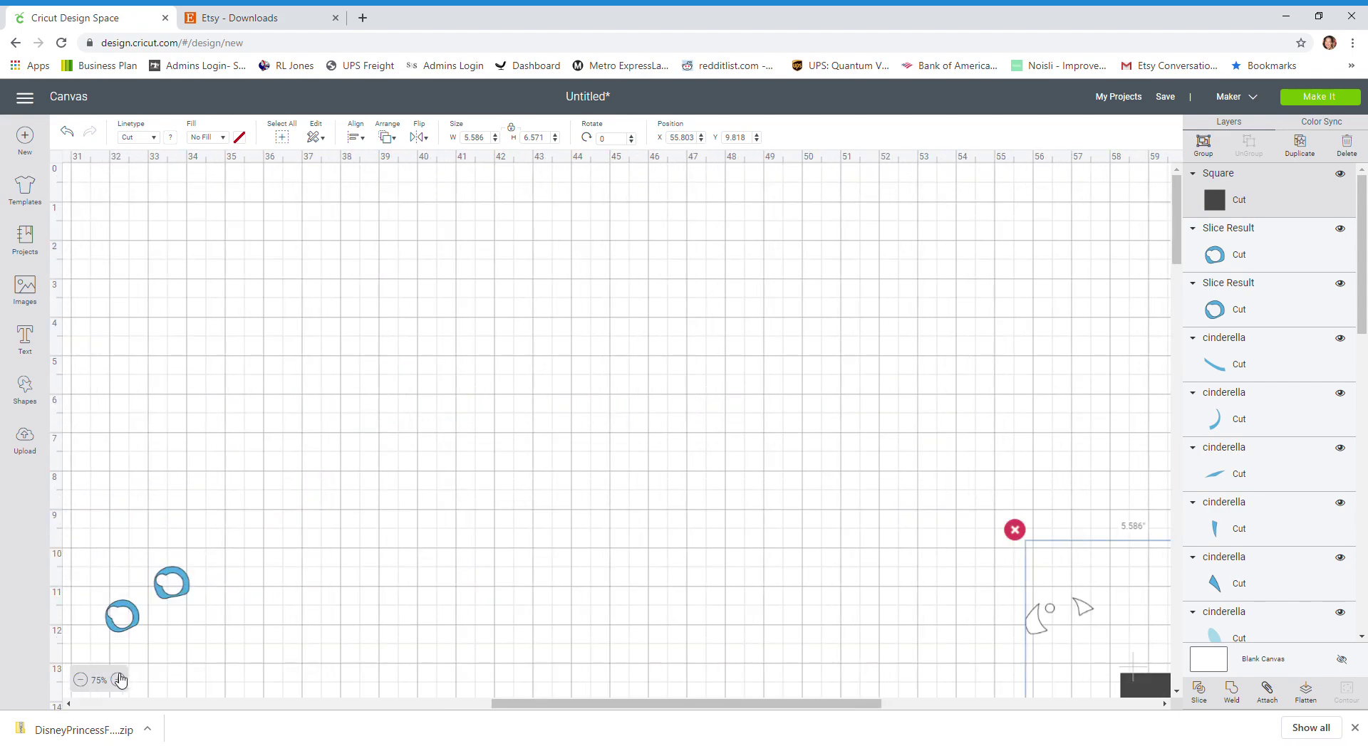
{"action": "left_click_drag", "start_coordinate": [780, 704], "coordinate": [805, 713]}
{"action": "scroll", "coordinate": [805, 611], "scroll_direction": "right", "scroll_amount": 5}
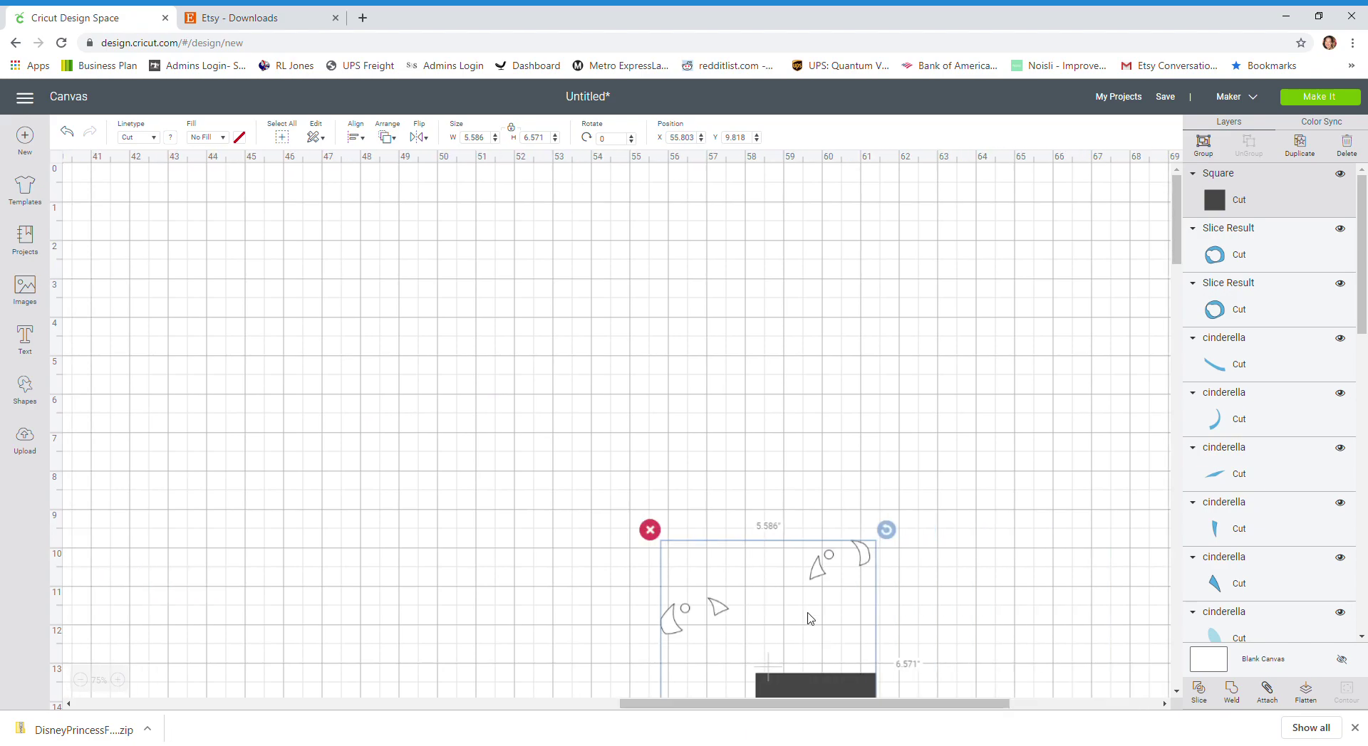
{"action": "scroll", "coordinate": [797, 588], "scroll_direction": "down", "scroll_amount": 5}
{"action": "left_click", "coordinate": [596, 530]}
{"action": "mouse_move", "coordinate": [794, 568]}
{"action": "left_mouse_down"}
{"action": "mouse_move", "coordinate": [553, 623]}
{"action": "mouse_move", "coordinate": [816, 567]}
{"action": "left_mouse_up"}
{"action": "left_click", "coordinate": [498, 445]}
{"action": "left_click_drag", "start_coordinate": [543, 369], "coordinate": [966, 585]}
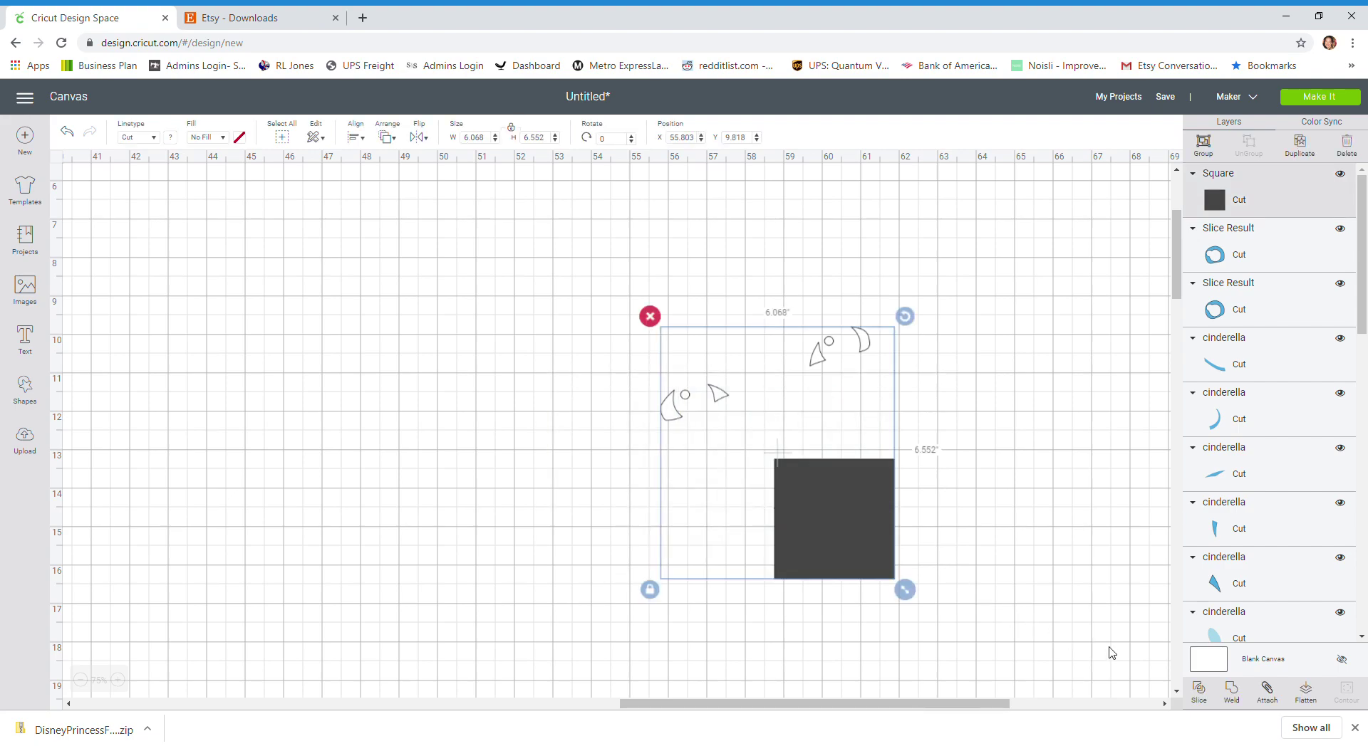
{"action": "left_click", "coordinate": [1206, 694]}
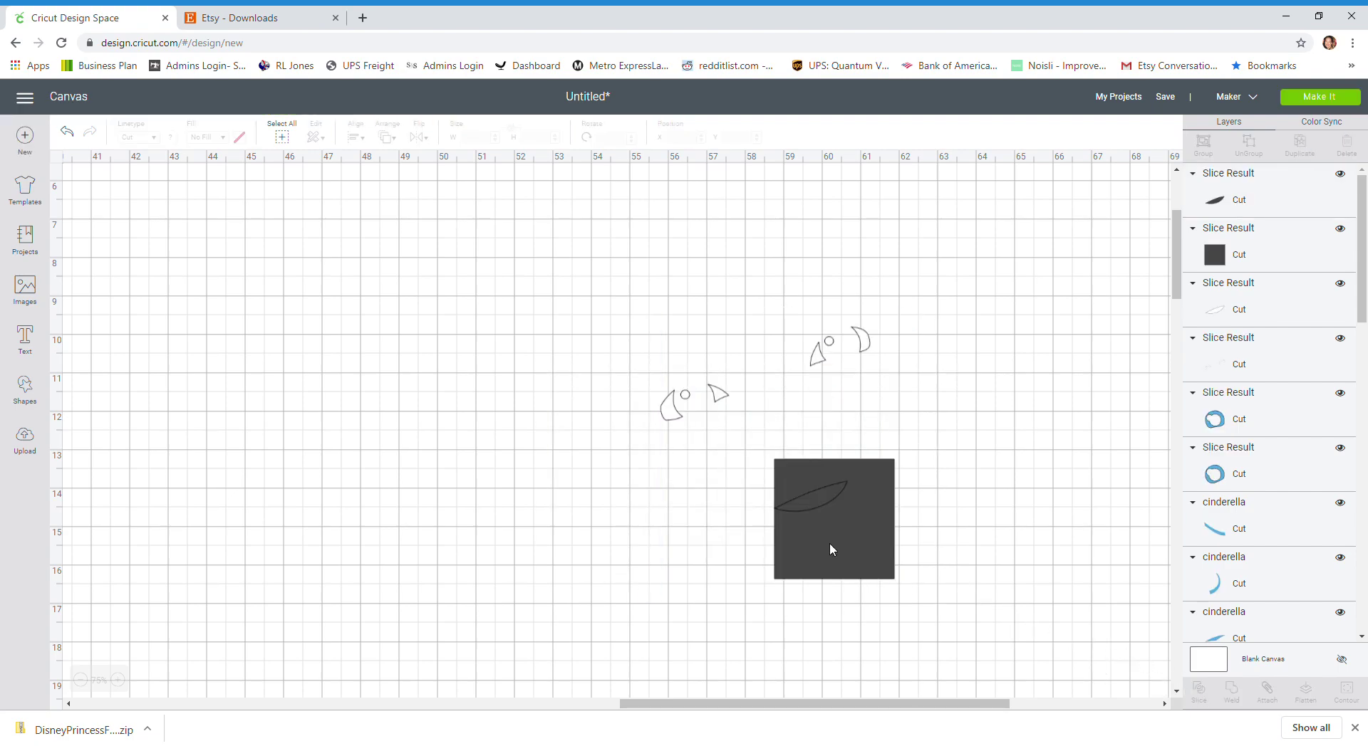
Step: Move the separated white mouth shape up between the eye pieces and delete the dark square and mouth remnants
{"action": "left_click_drag", "start_coordinate": [829, 542], "coordinate": [986, 555]}
{"action": "left_click", "coordinate": [803, 505]}
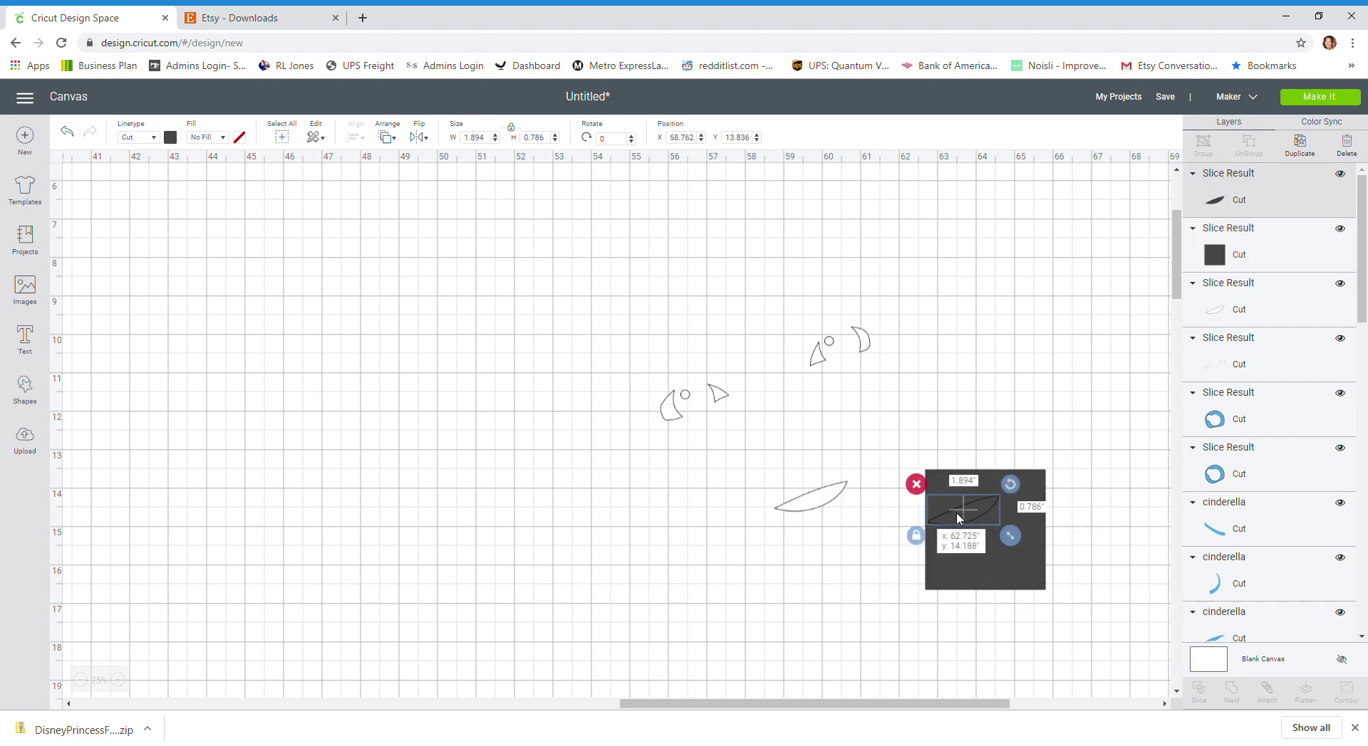
{"action": "left_click_drag", "start_coordinate": [818, 501], "coordinate": [753, 356]}
{"action": "left_click", "coordinate": [880, 555]}
{"action": "left_click_drag", "start_coordinate": [879, 456], "coordinate": [1027, 643]}
{"action": "key", "text": "Delete"}
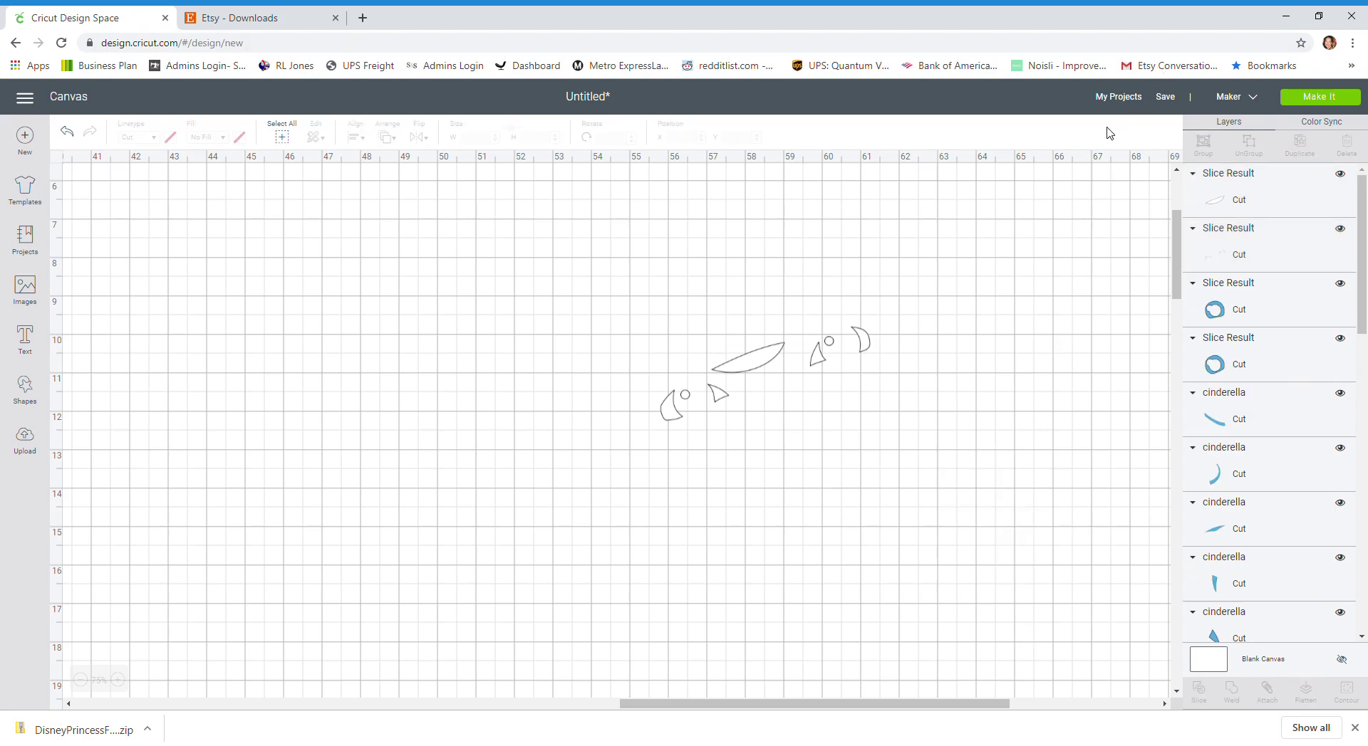
Step: Save the project under the name "cinderella 27 inches"
{"action": "left_click", "coordinate": [1165, 98]}
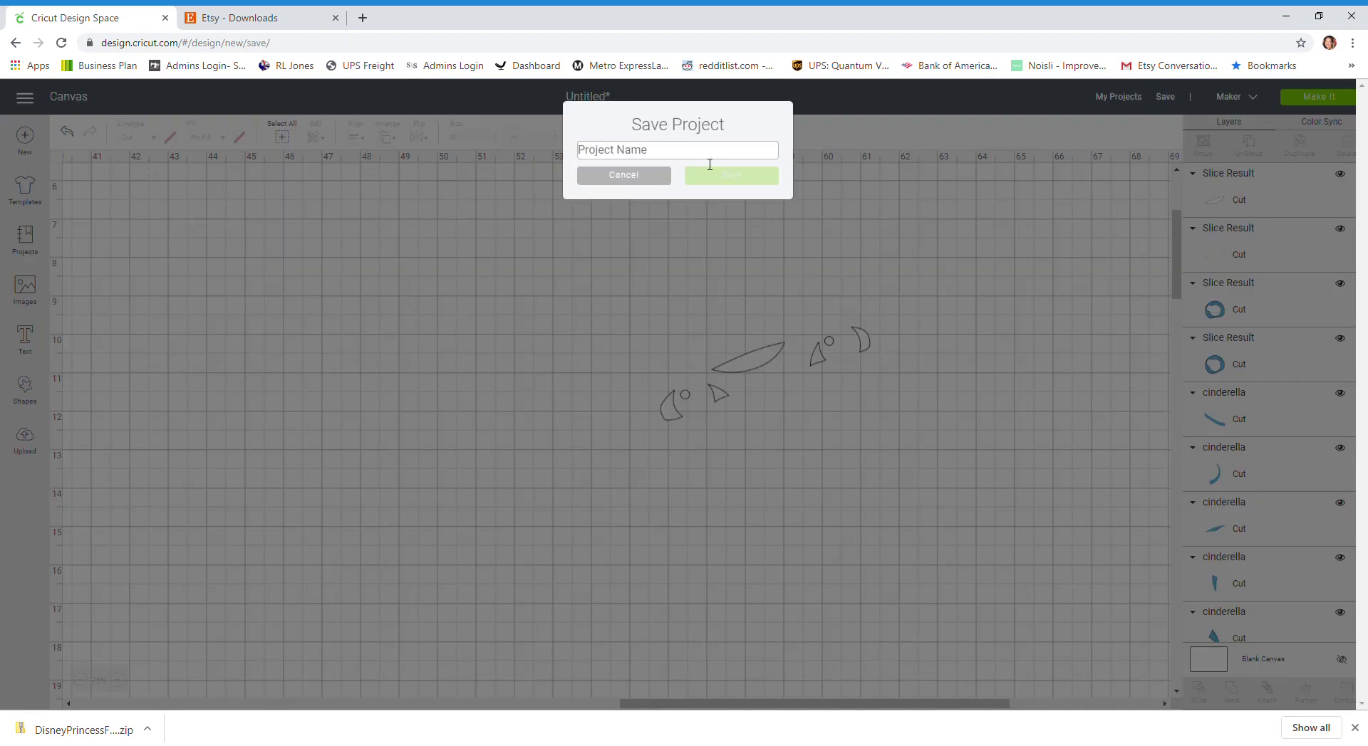
{"action": "type", "text": "Cinderella 27 inches"}
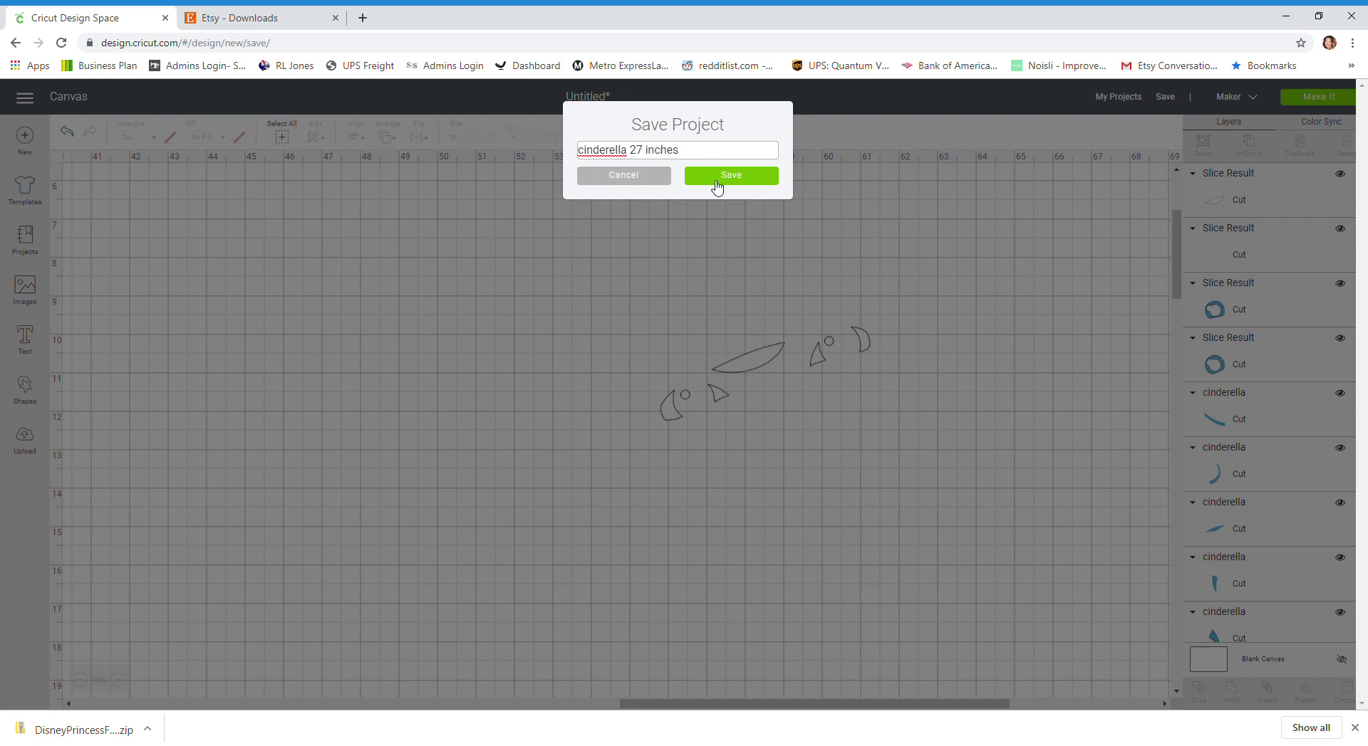
{"action": "left_click", "coordinate": [717, 188]}
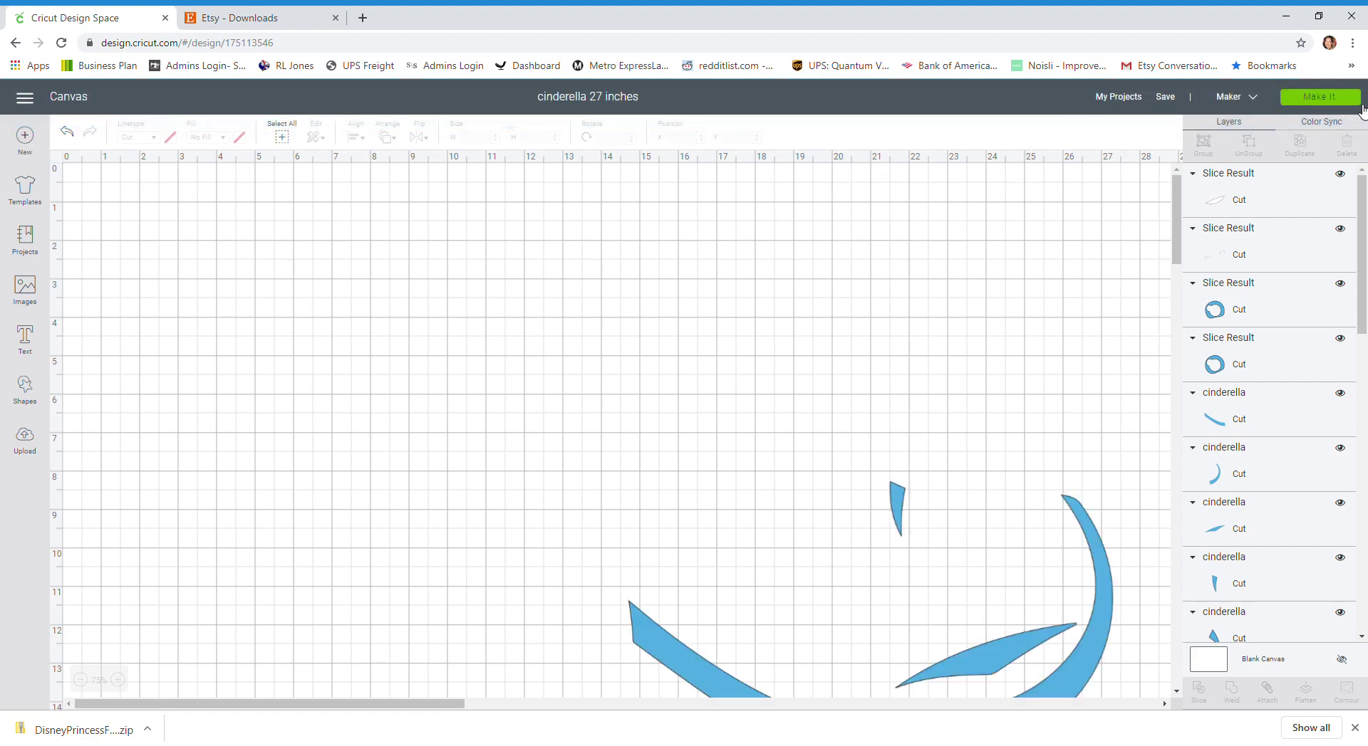
Step: Preview the cutting mats, shift the white mouth piece on mat 1, check the black pieces on mat 2, and return to the canvas
{"action": "left_click", "coordinate": [1353, 100]}
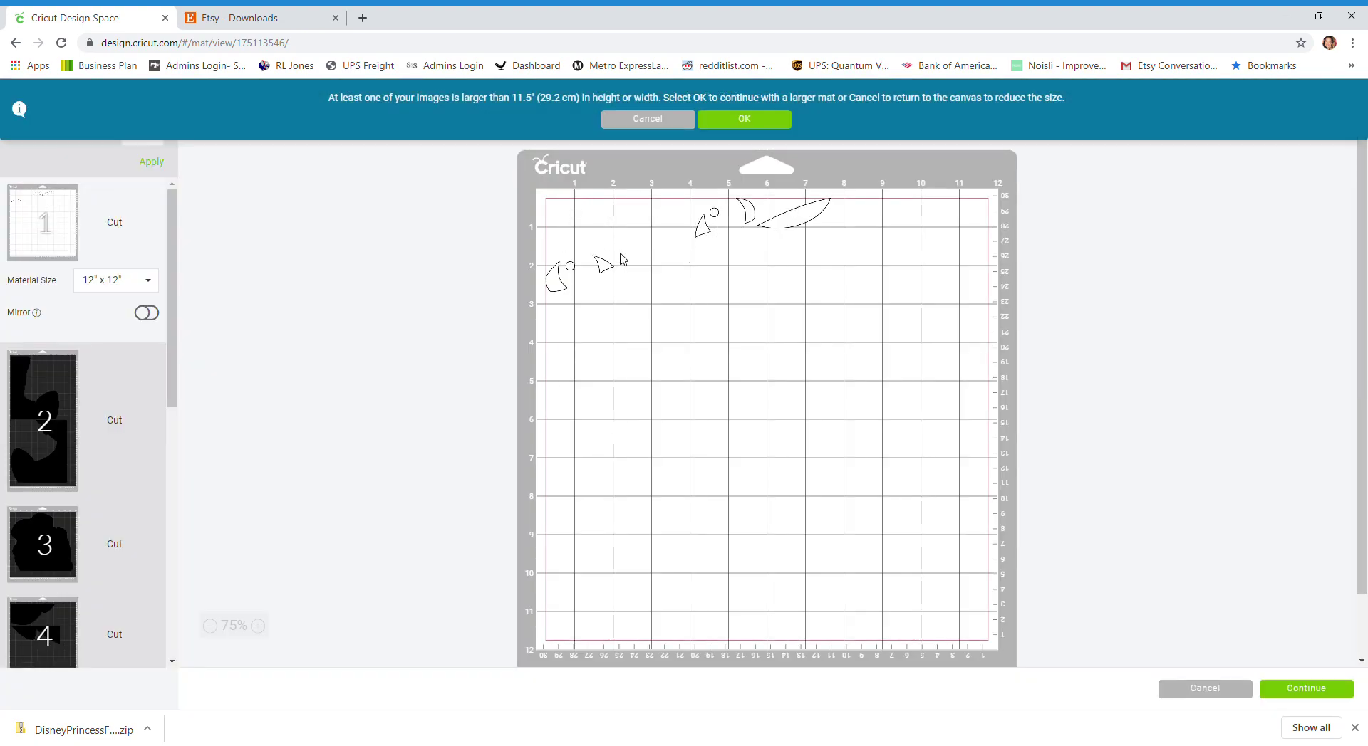
{"action": "left_click_drag", "start_coordinate": [801, 216], "coordinate": [599, 225]}
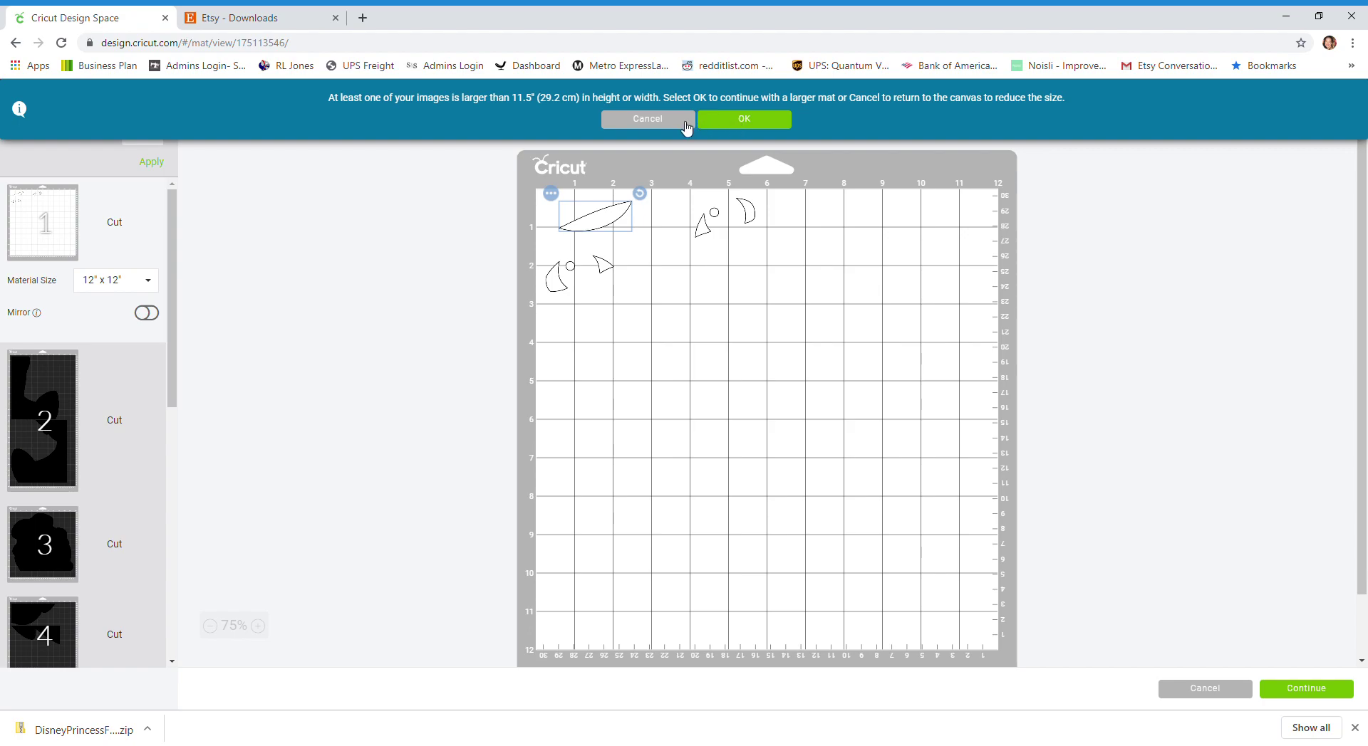
{"action": "left_click", "coordinate": [721, 123]}
{"action": "left_click", "coordinate": [53, 425]}
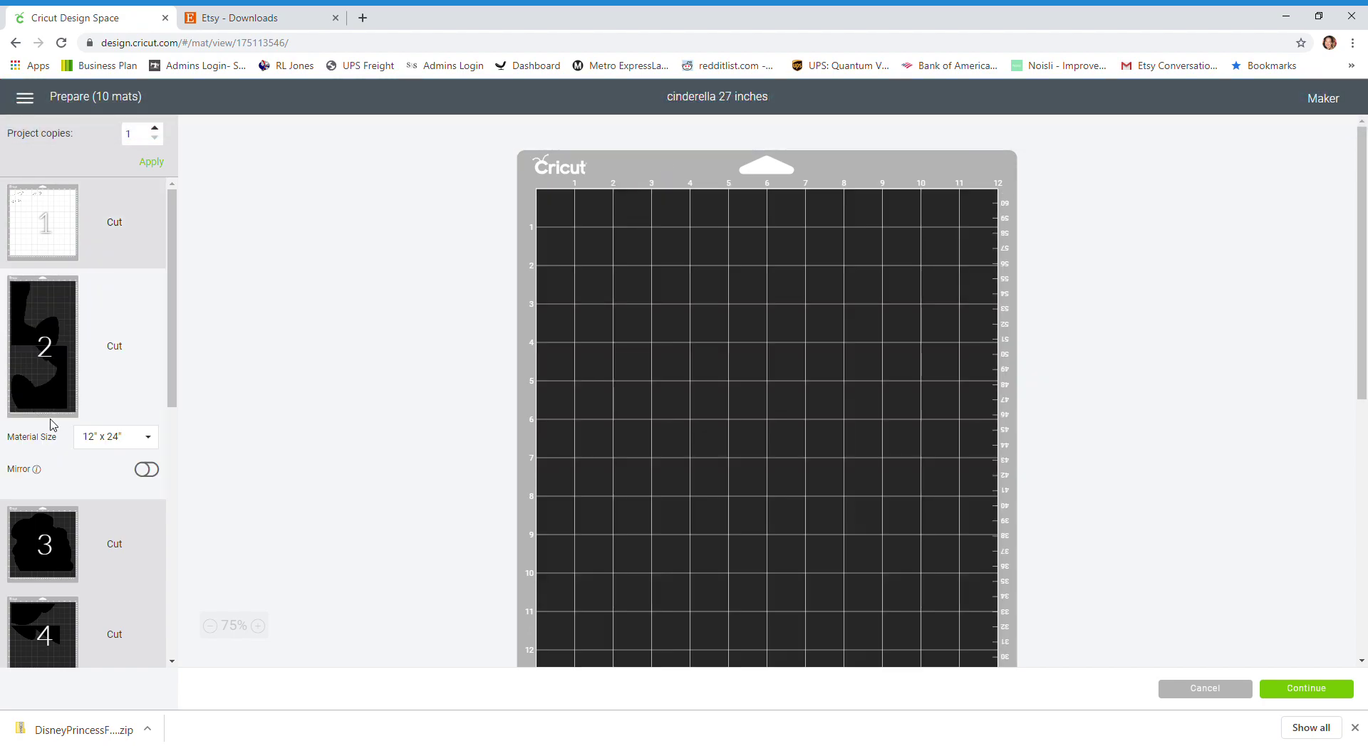
{"action": "left_click", "coordinate": [577, 325]}
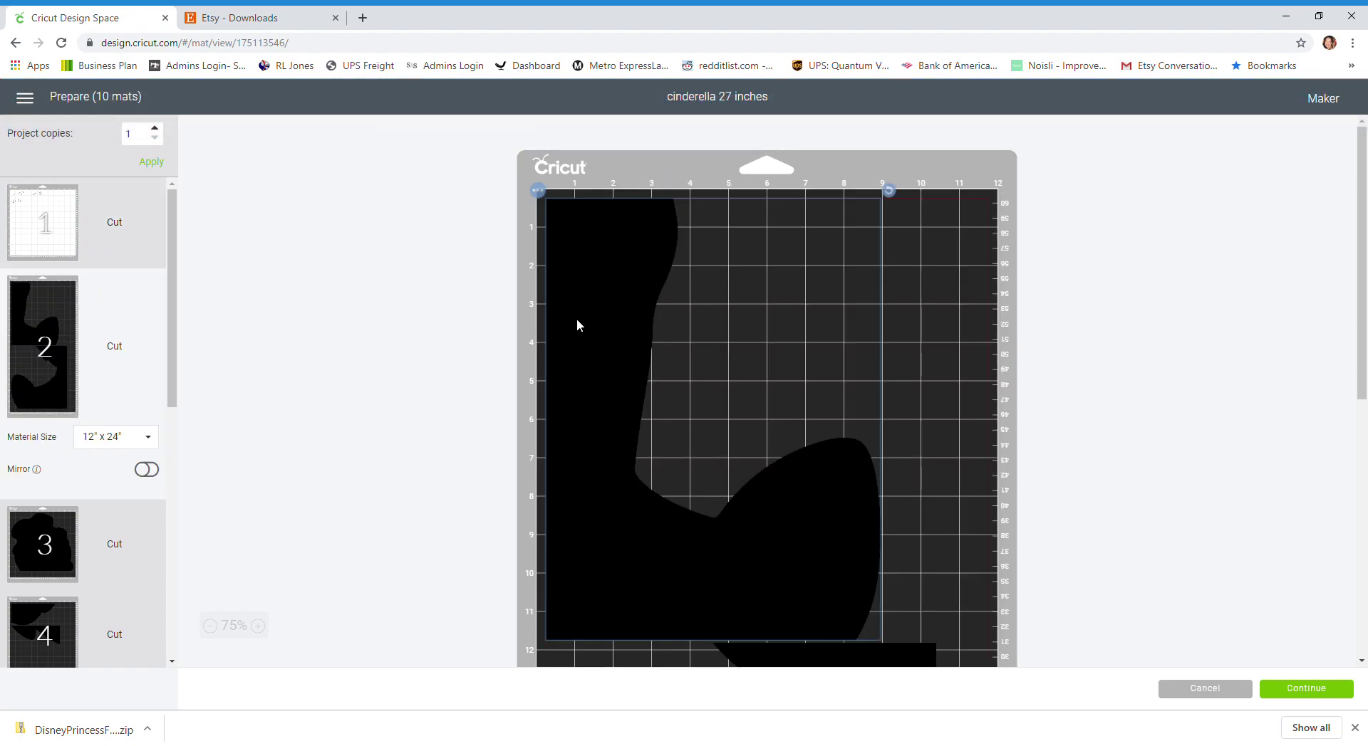
{"action": "scroll", "coordinate": [577, 325], "scroll_direction": "down", "scroll_amount": 2}
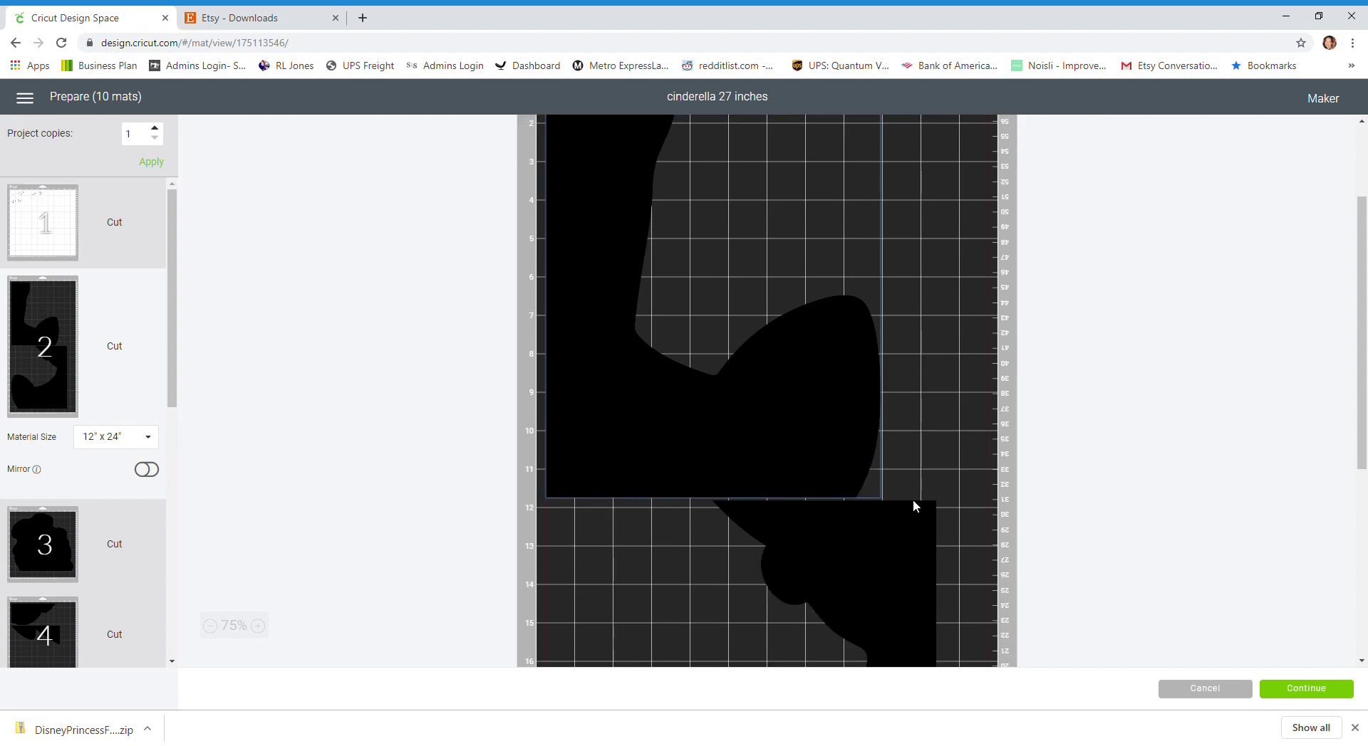
{"action": "left_click", "coordinate": [1204, 689]}
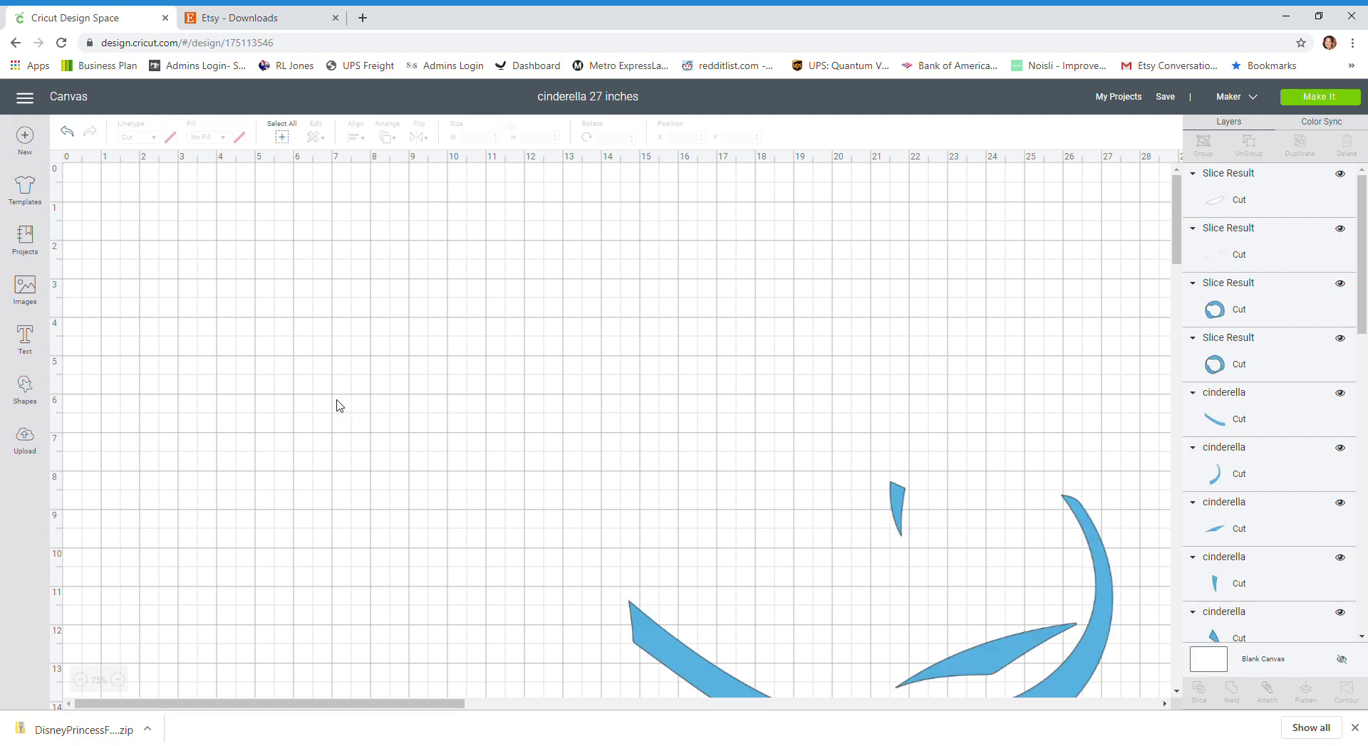
Step: Check the width and height of each sliced black silhouette piece on the canvas
{"action": "scroll", "coordinate": [339, 406], "scroll_direction": "down", "scroll_amount": 2}
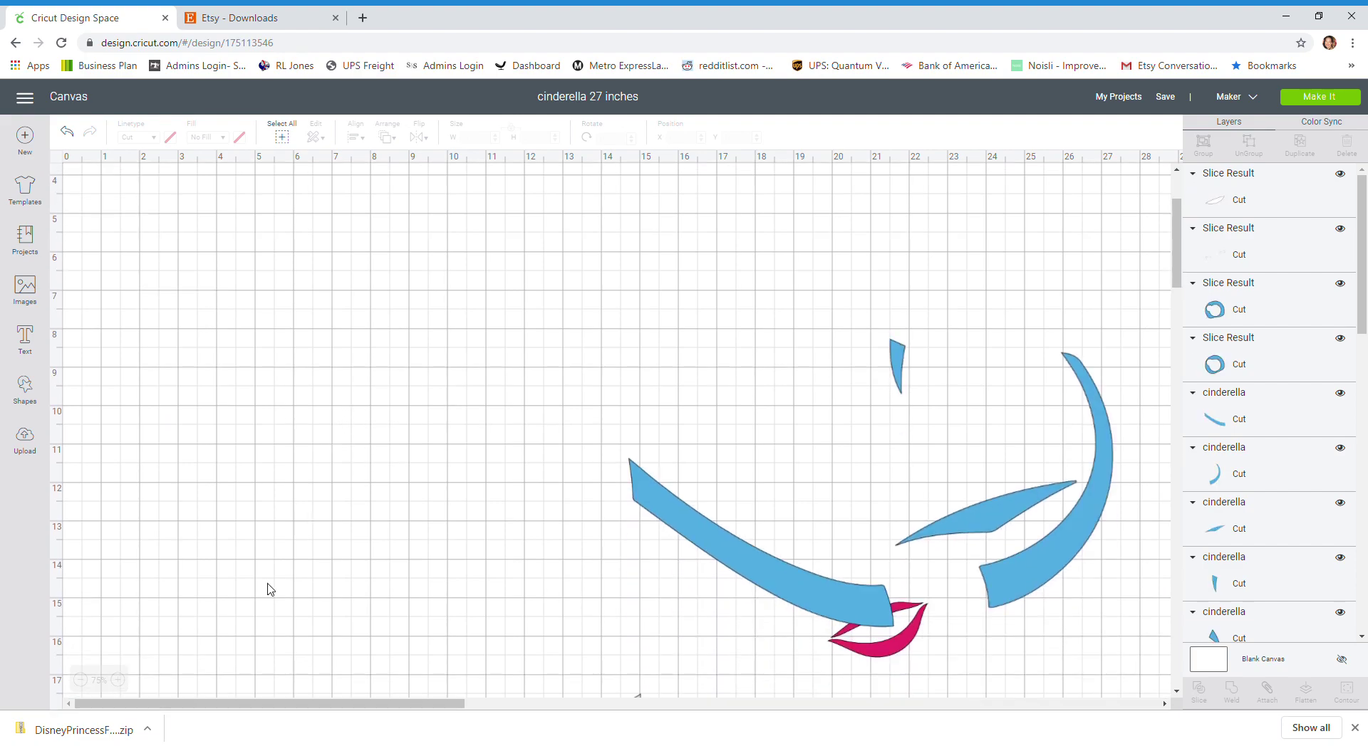
{"action": "left_click", "coordinate": [80, 681]}
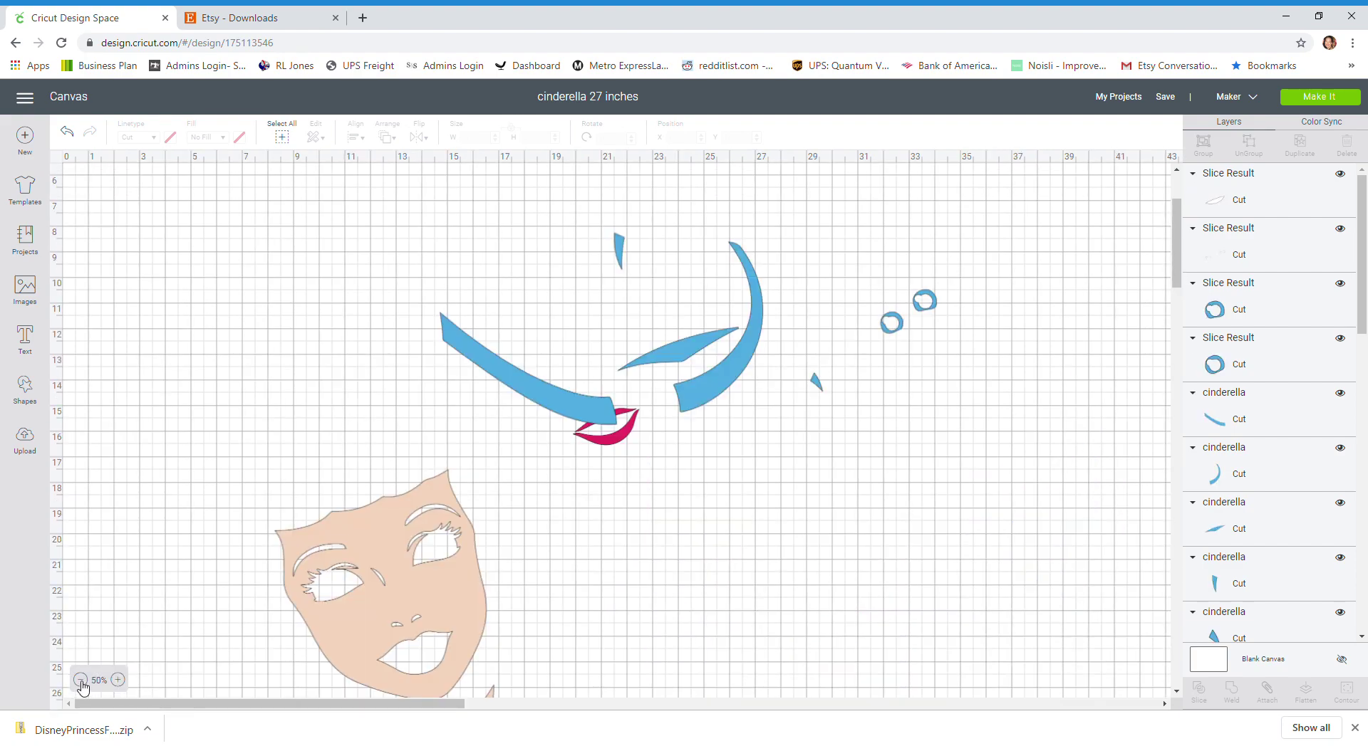
{"action": "left_click", "coordinate": [80, 680]}
{"action": "scroll", "coordinate": [569, 462], "scroll_direction": "down", "scroll_amount": 3}
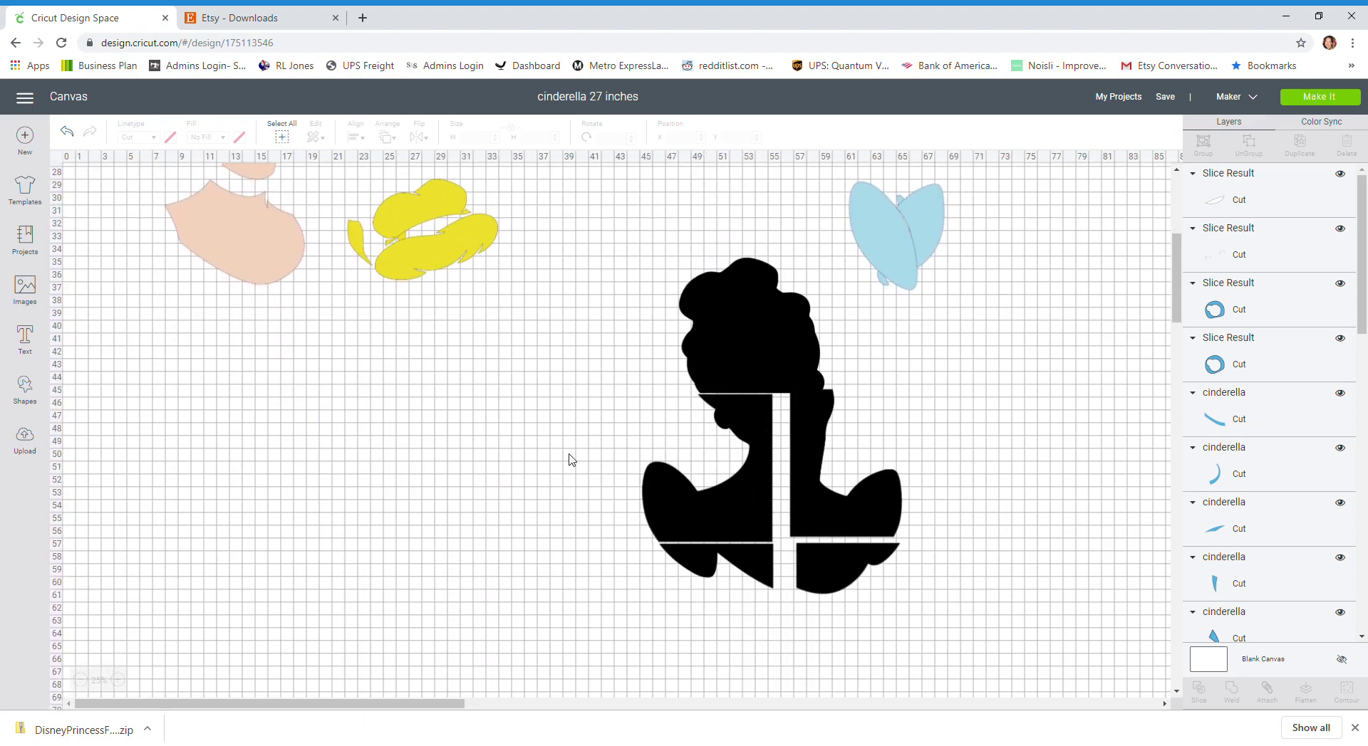
{"action": "left_click", "coordinate": [719, 492]}
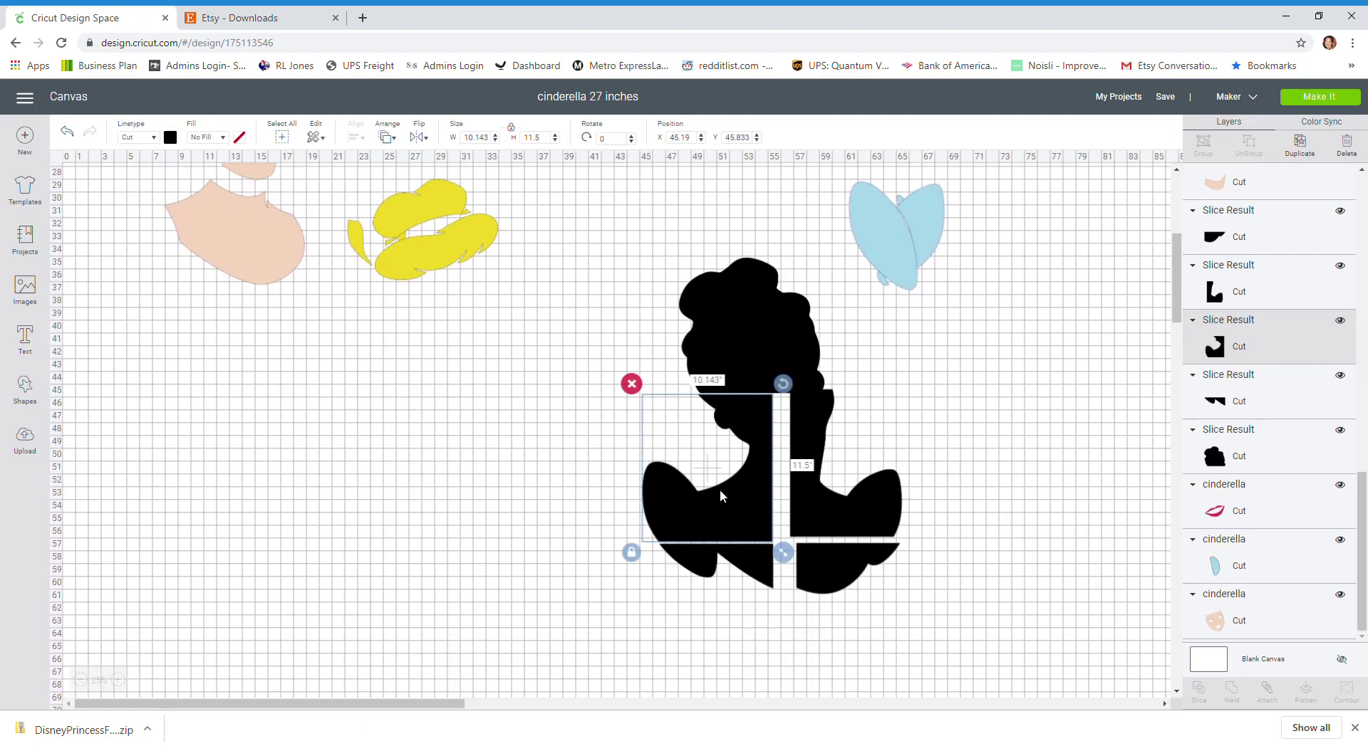
{"action": "left_click", "coordinate": [849, 511]}
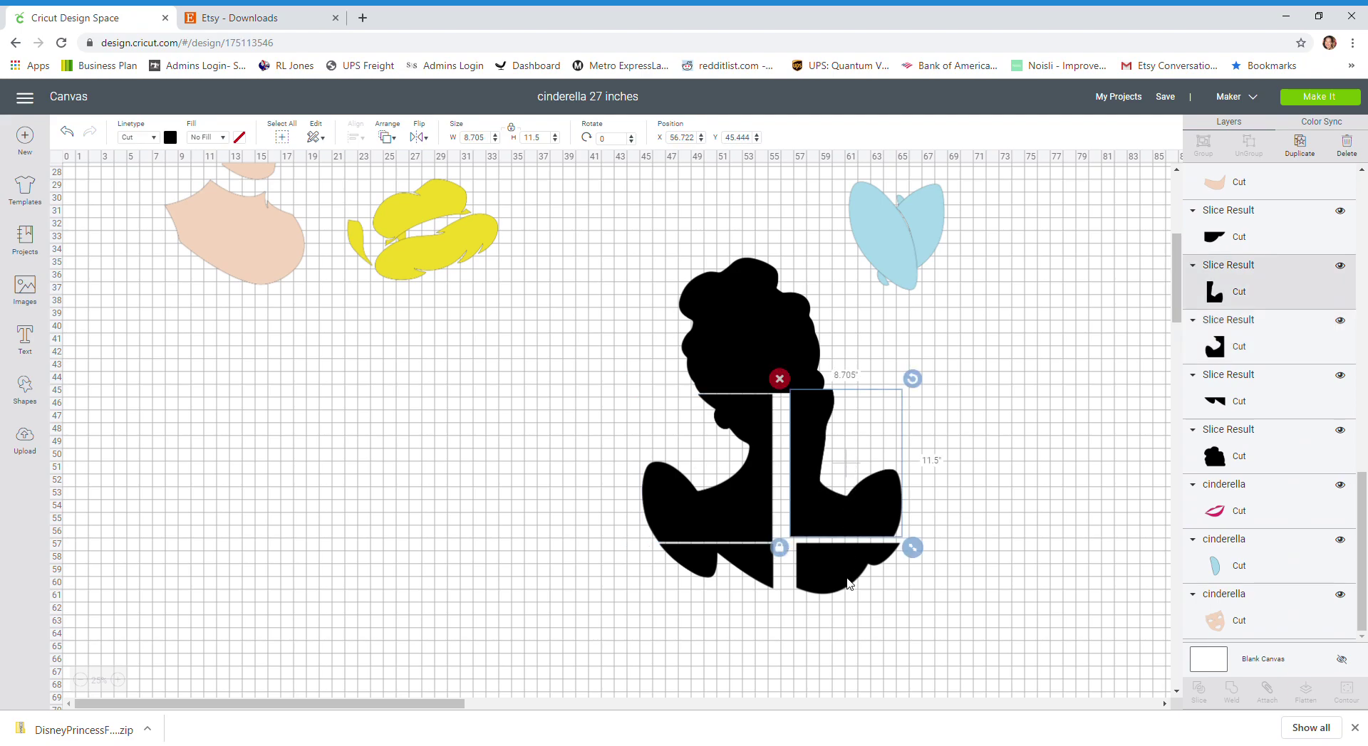
{"action": "left_click", "coordinate": [847, 584]}
{"action": "left_click", "coordinate": [771, 573]}
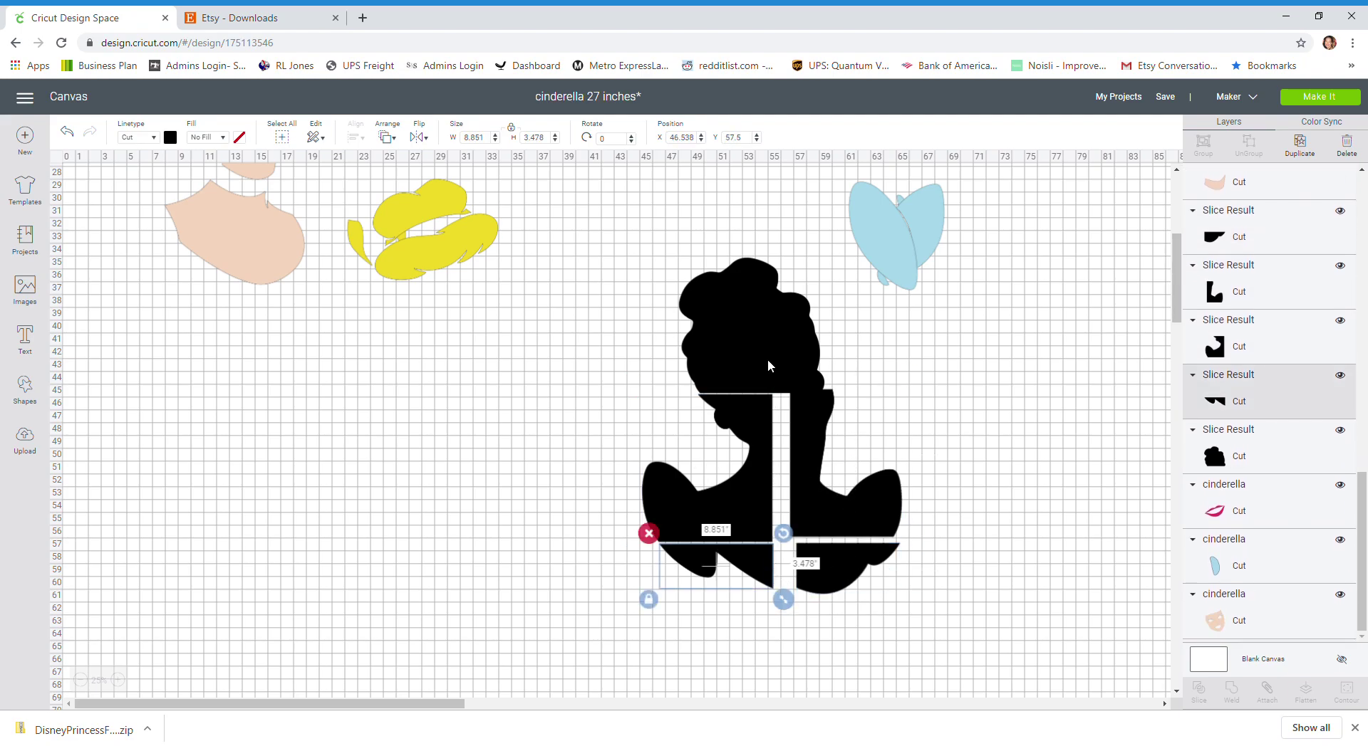
{"action": "left_click", "coordinate": [772, 308]}
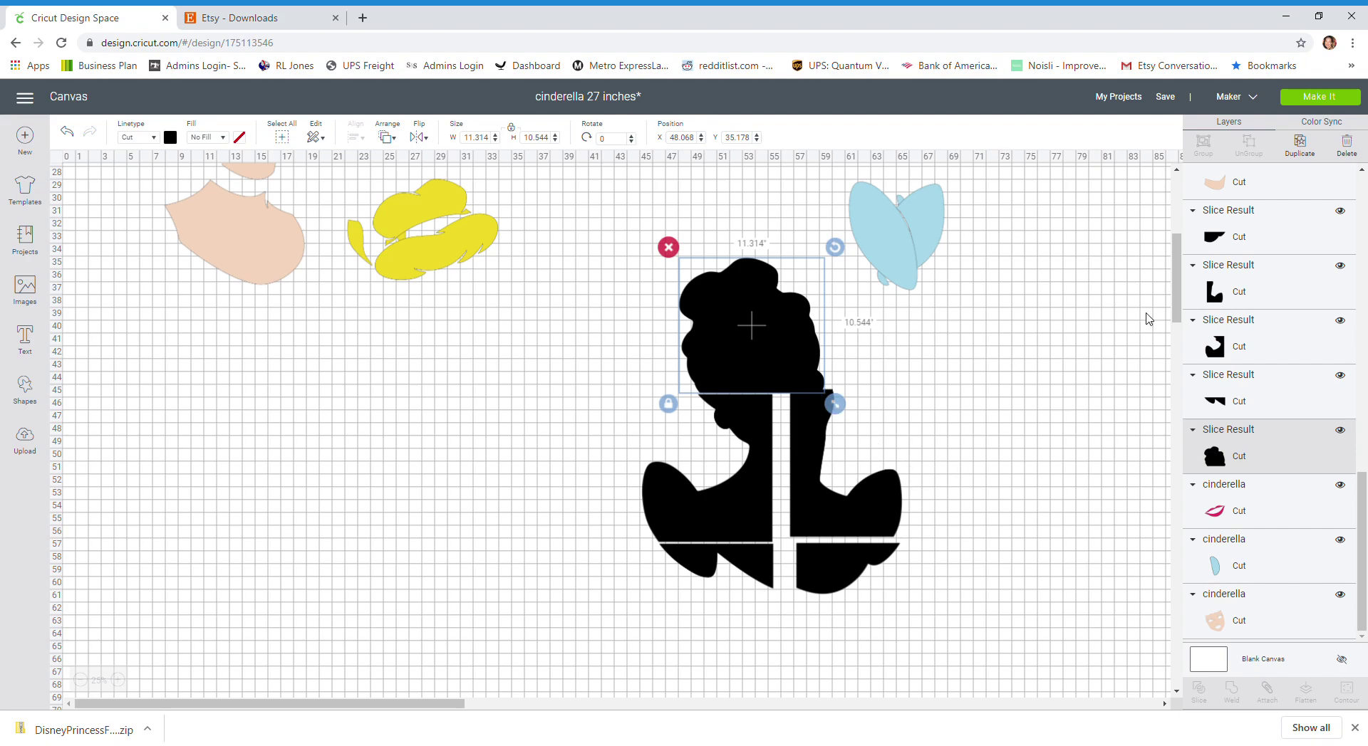
Step: Prepare the mats again and shift the lower black piece on the 12" x 24" mat slightly down, away from the upper piece
{"action": "left_click", "coordinate": [1320, 96]}
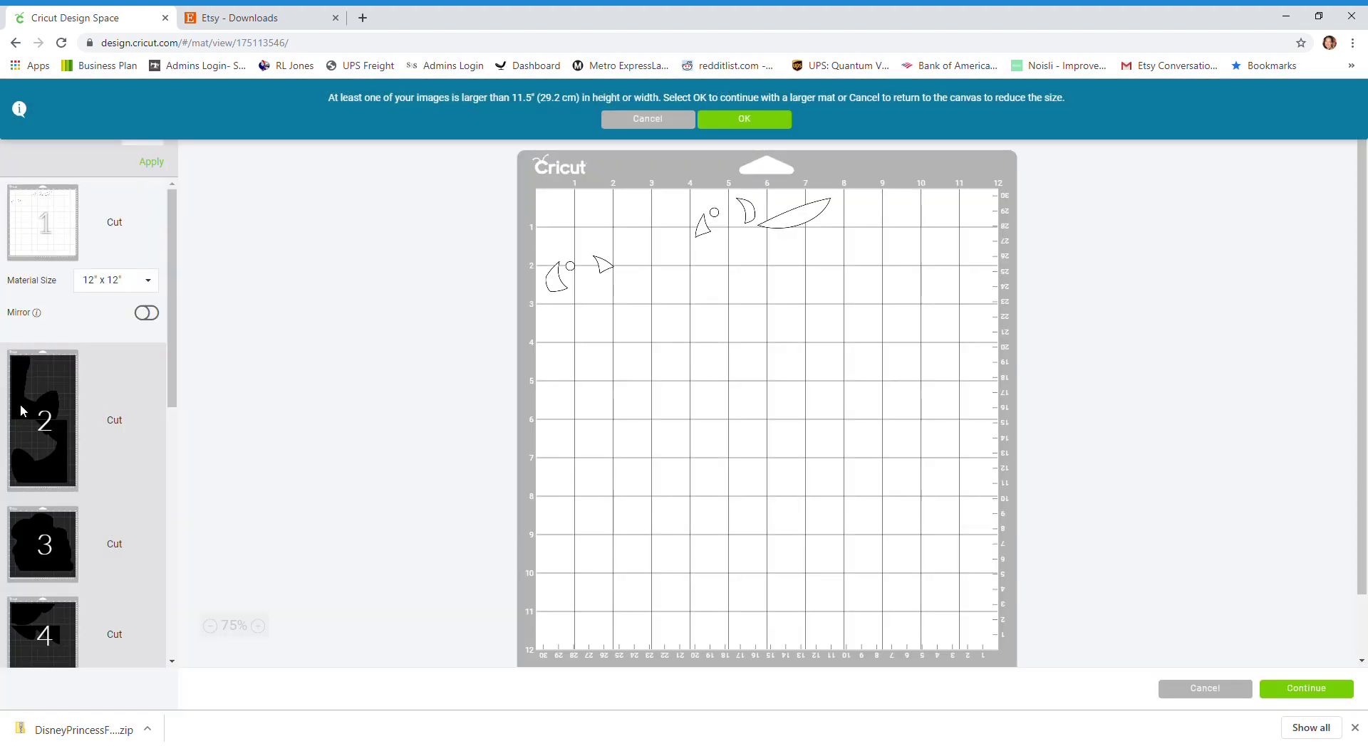
{"action": "left_click", "coordinate": [21, 405]}
{"action": "scroll", "coordinate": [764, 427], "scroll_direction": "down", "scroll_amount": 1}
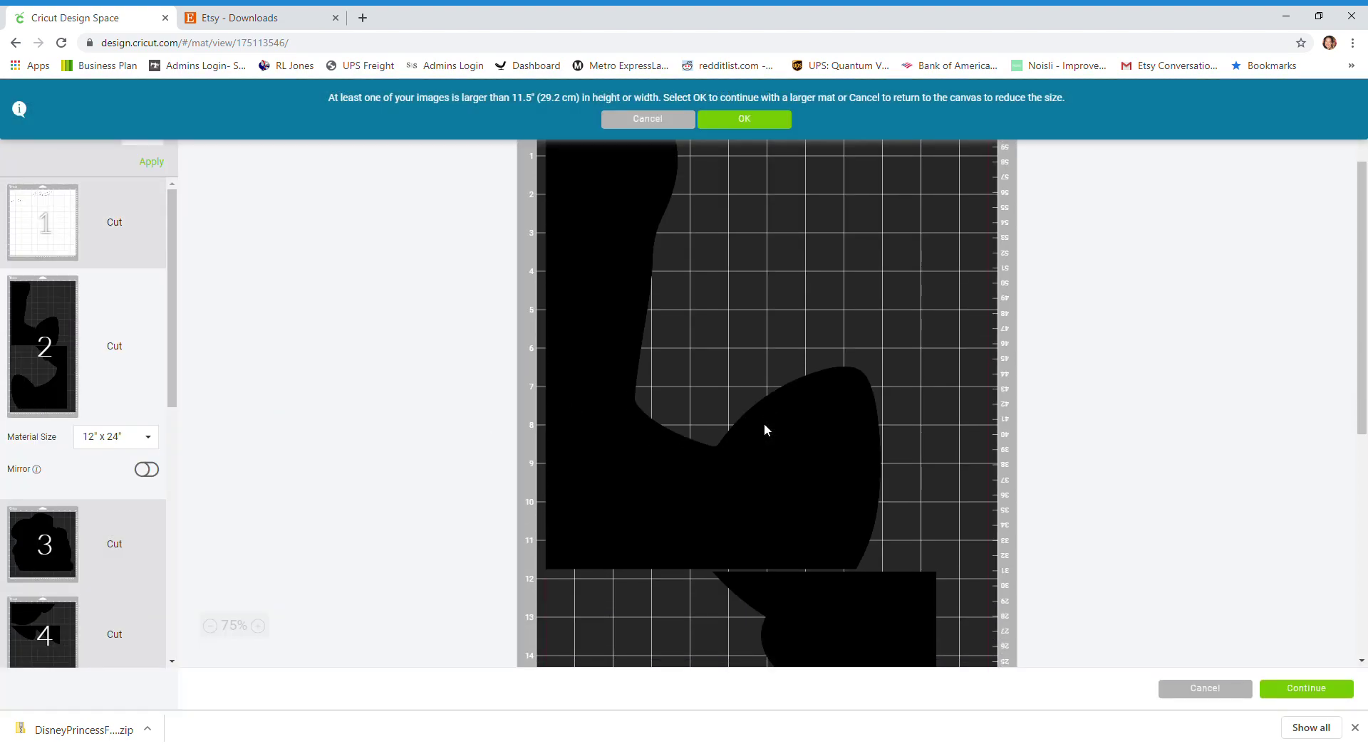
{"action": "scroll", "coordinate": [764, 428], "scroll_direction": "down", "scroll_amount": 6}
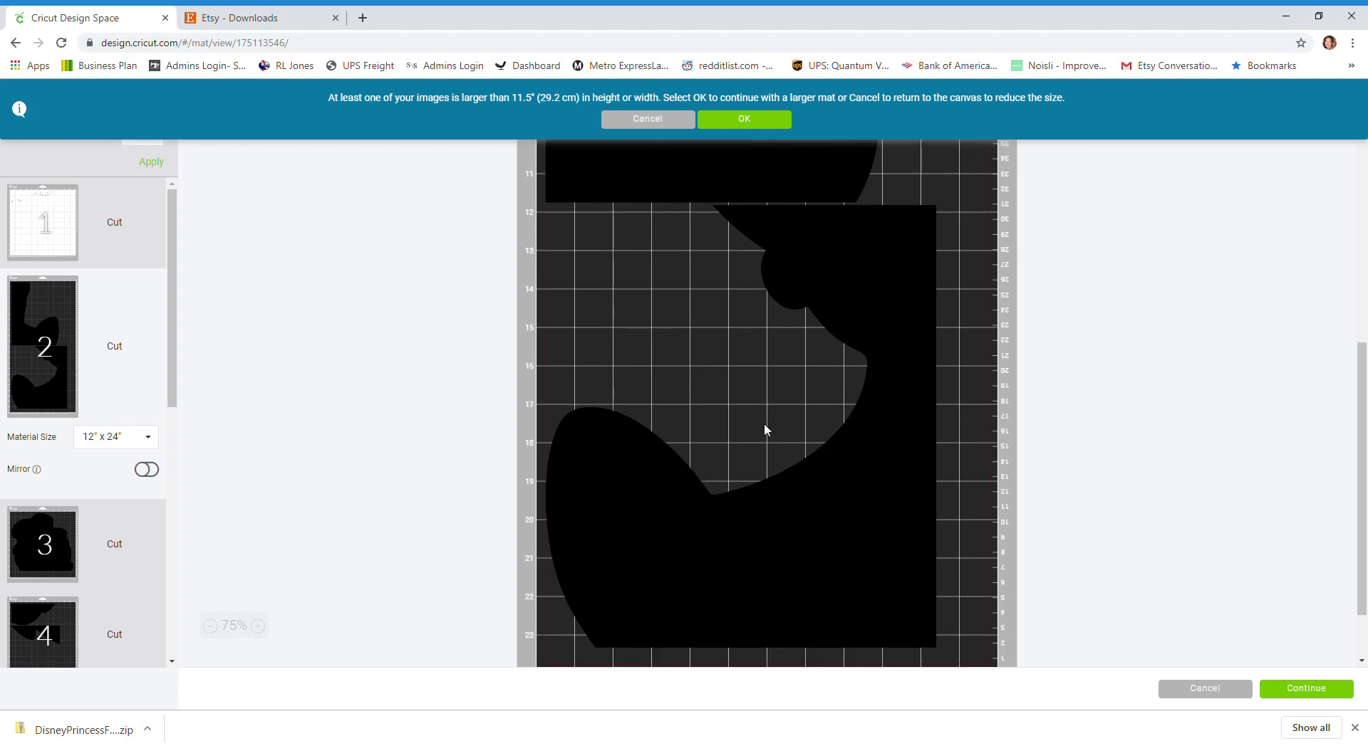
{"action": "left_click", "coordinate": [858, 432]}
{"action": "scroll", "coordinate": [760, 462], "scroll_direction": "up", "scroll_amount": 4}
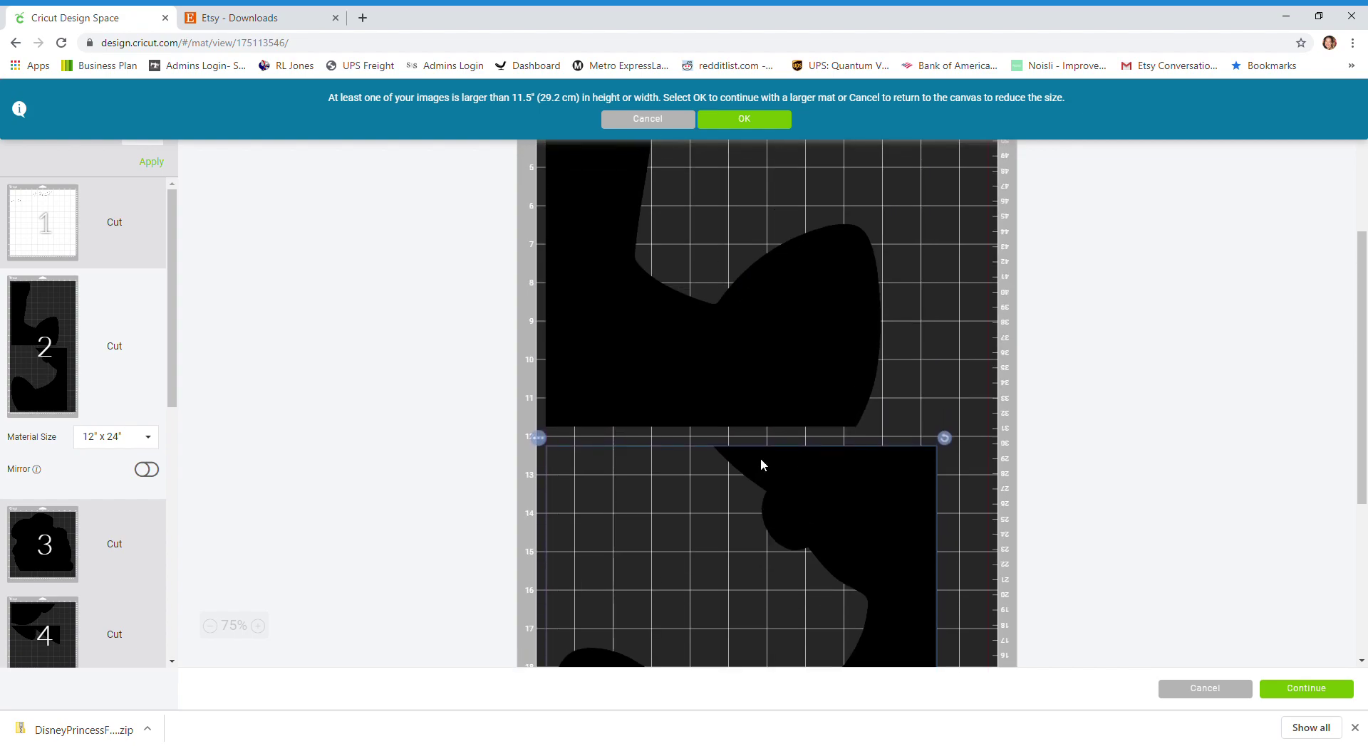
{"action": "left_click", "coordinate": [754, 374]}
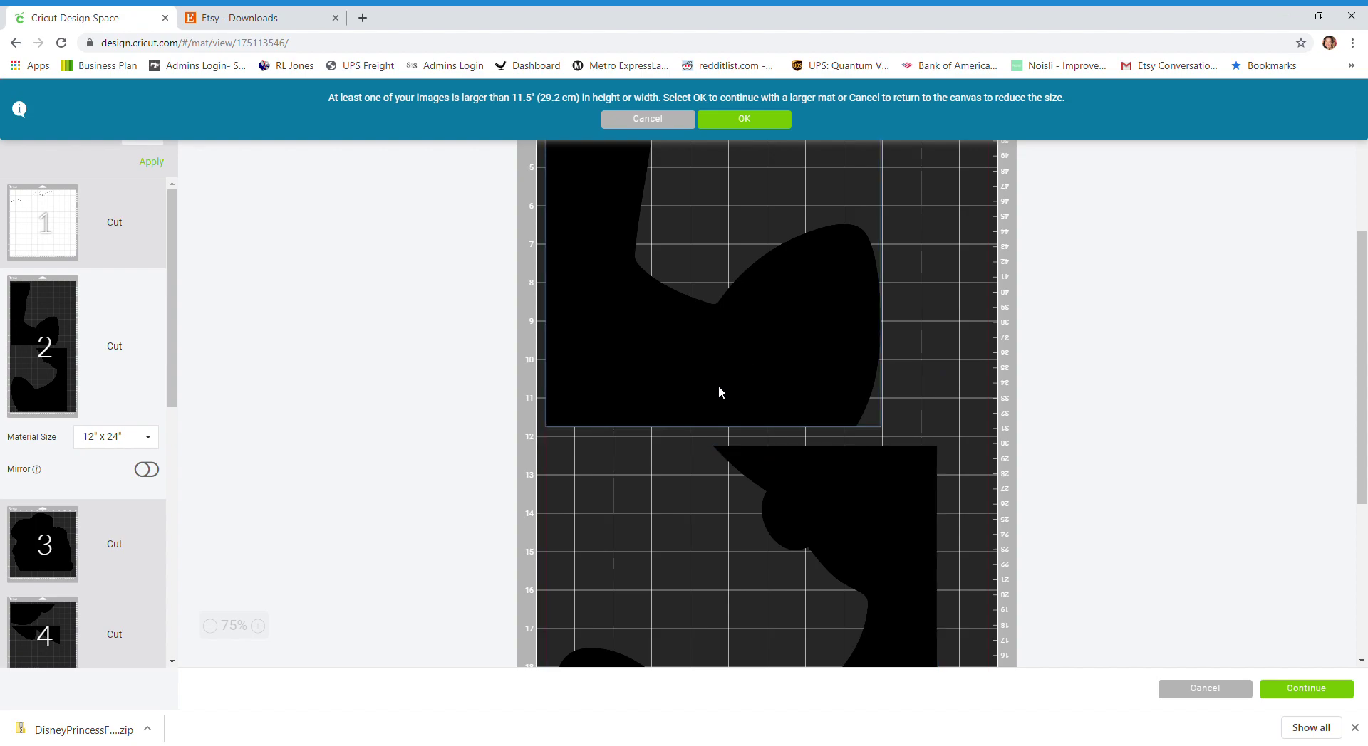
{"action": "scroll", "coordinate": [717, 388], "scroll_direction": "up", "scroll_amount": 3}
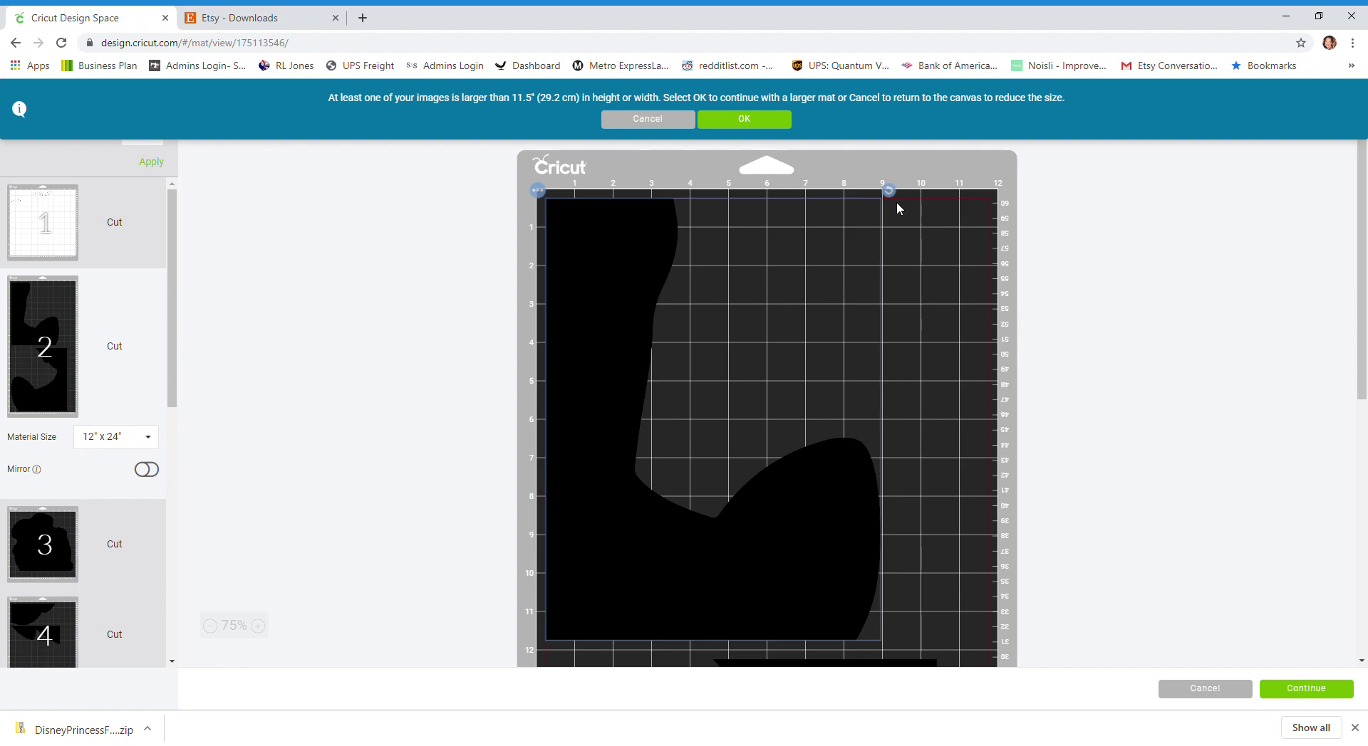
{"action": "scroll", "coordinate": [884, 263], "scroll_direction": "down", "scroll_amount": 3}
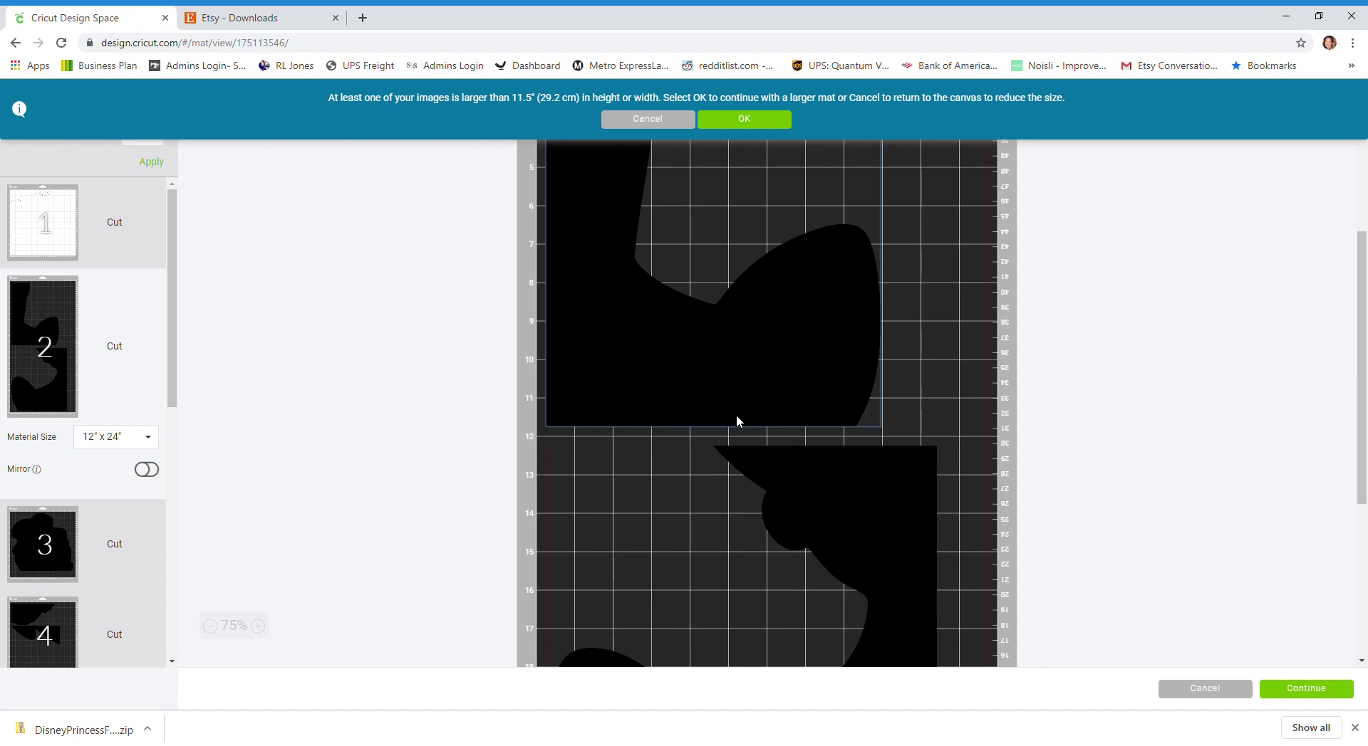
{"action": "scroll", "coordinate": [790, 416], "scroll_direction": "up", "scroll_amount": 3}
{"action": "scroll", "coordinate": [790, 447], "scroll_direction": "down", "scroll_amount": 2}
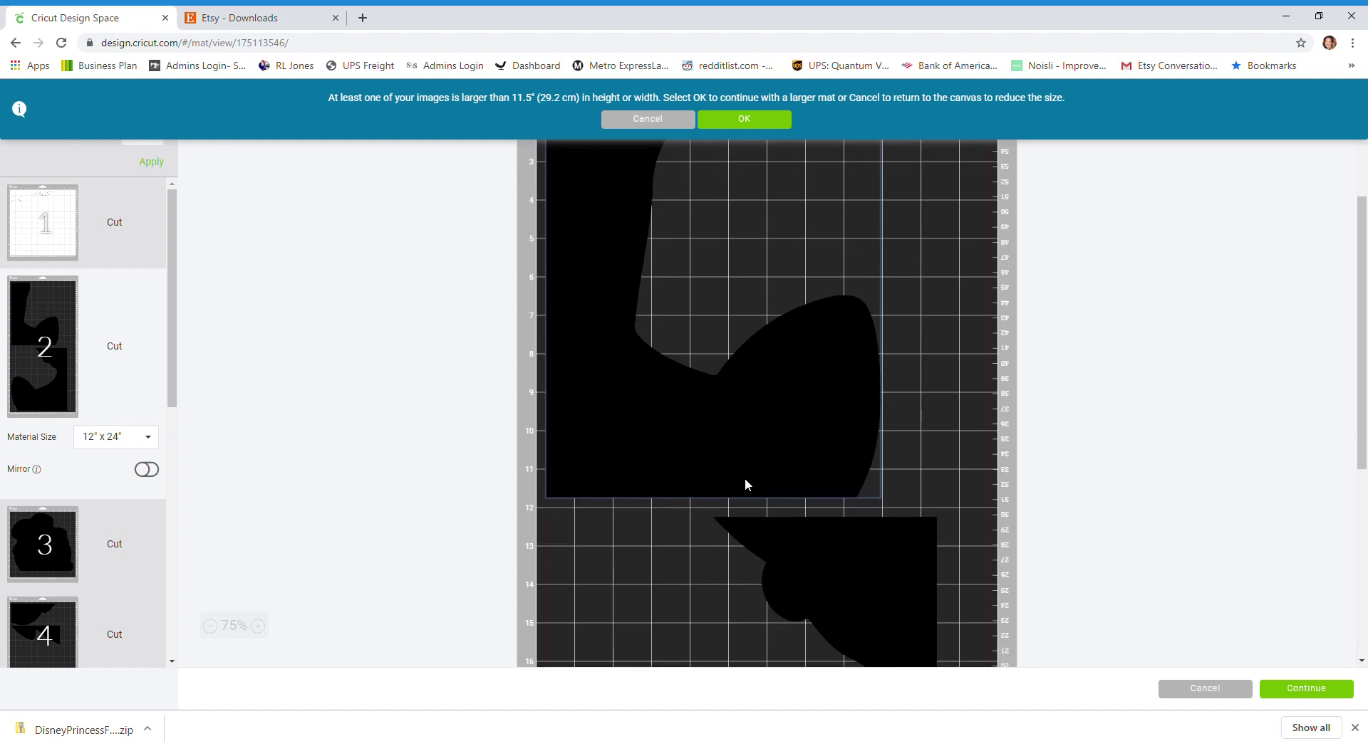
Step: Move the upper black piece from mat 4 to the 12" x 24" black mat
{"action": "scroll", "coordinate": [164, 547], "scroll_direction": "down", "scroll_amount": 2}
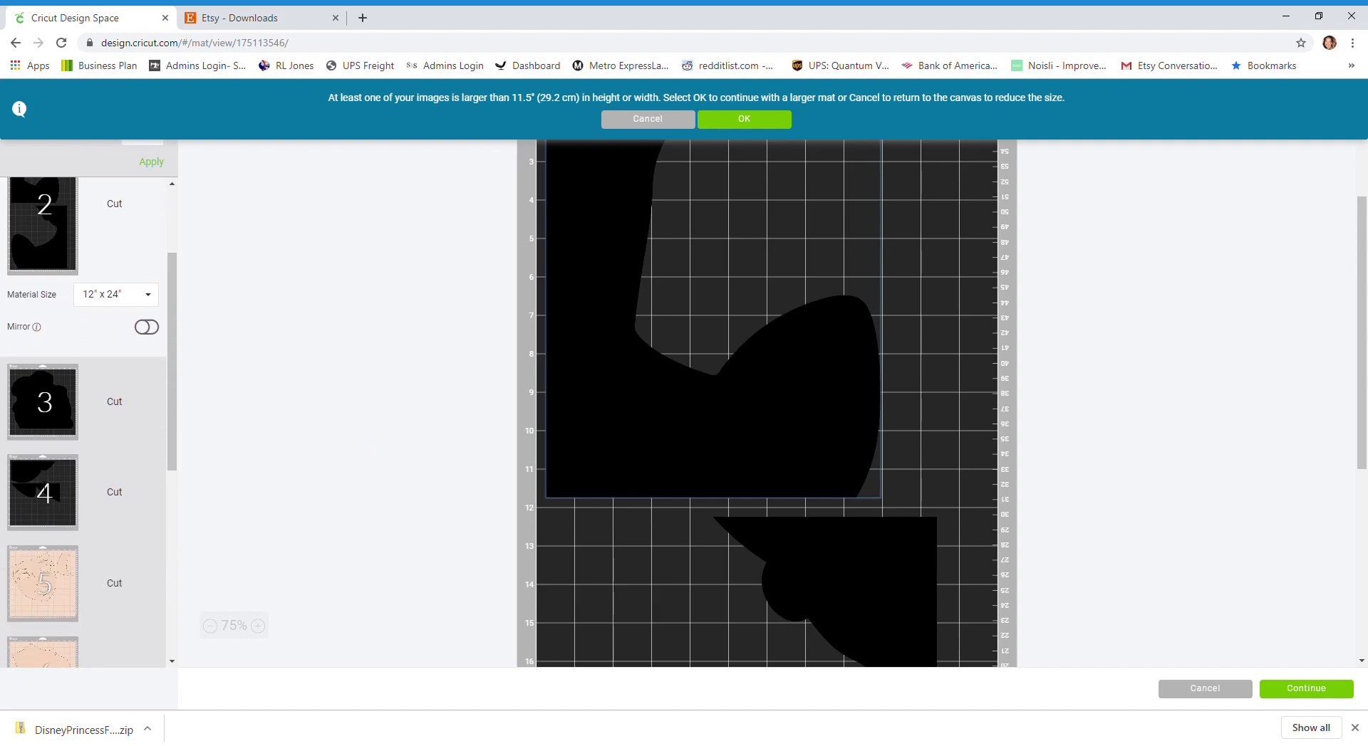
{"action": "left_click", "coordinate": [65, 484]}
{"action": "scroll", "coordinate": [649, 417], "scroll_direction": "up", "scroll_amount": 1}
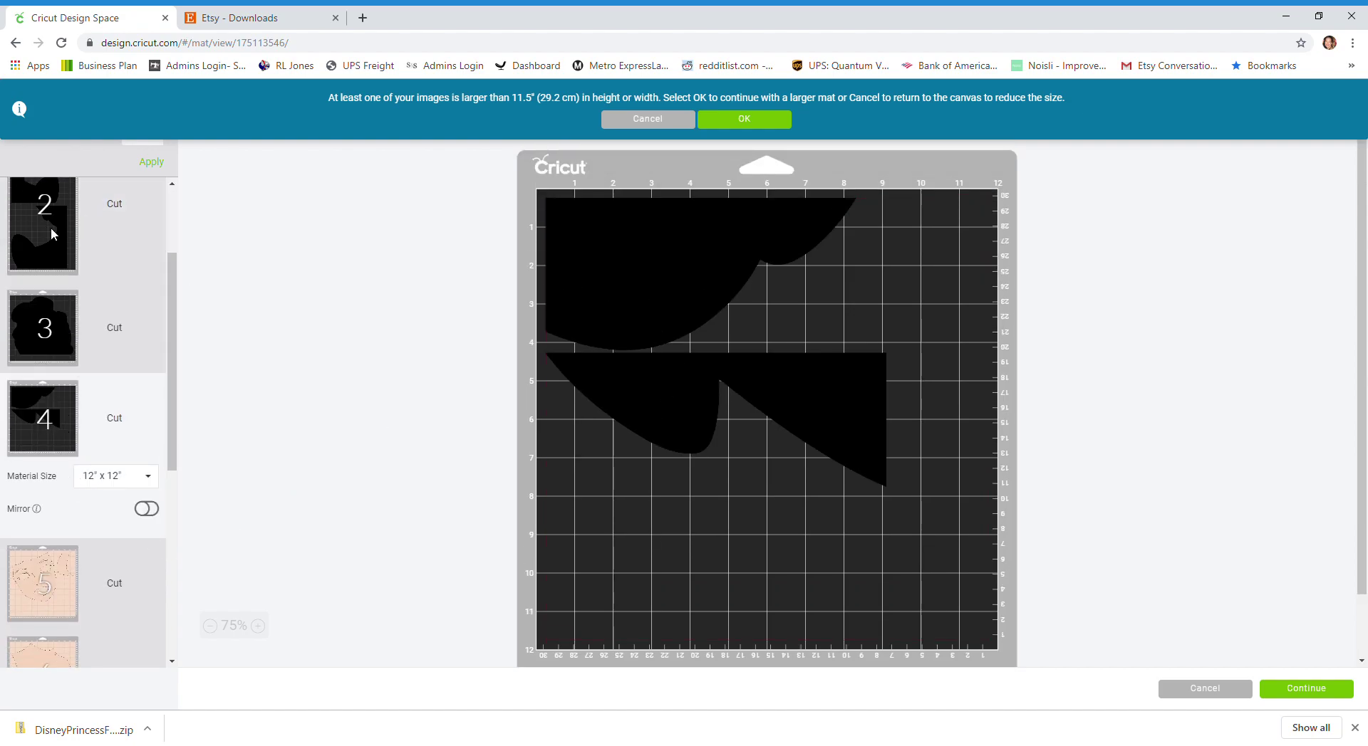
{"action": "scroll", "coordinate": [80, 269], "scroll_direction": "up", "scroll_amount": 2}
{"action": "left_click", "coordinate": [666, 250]}
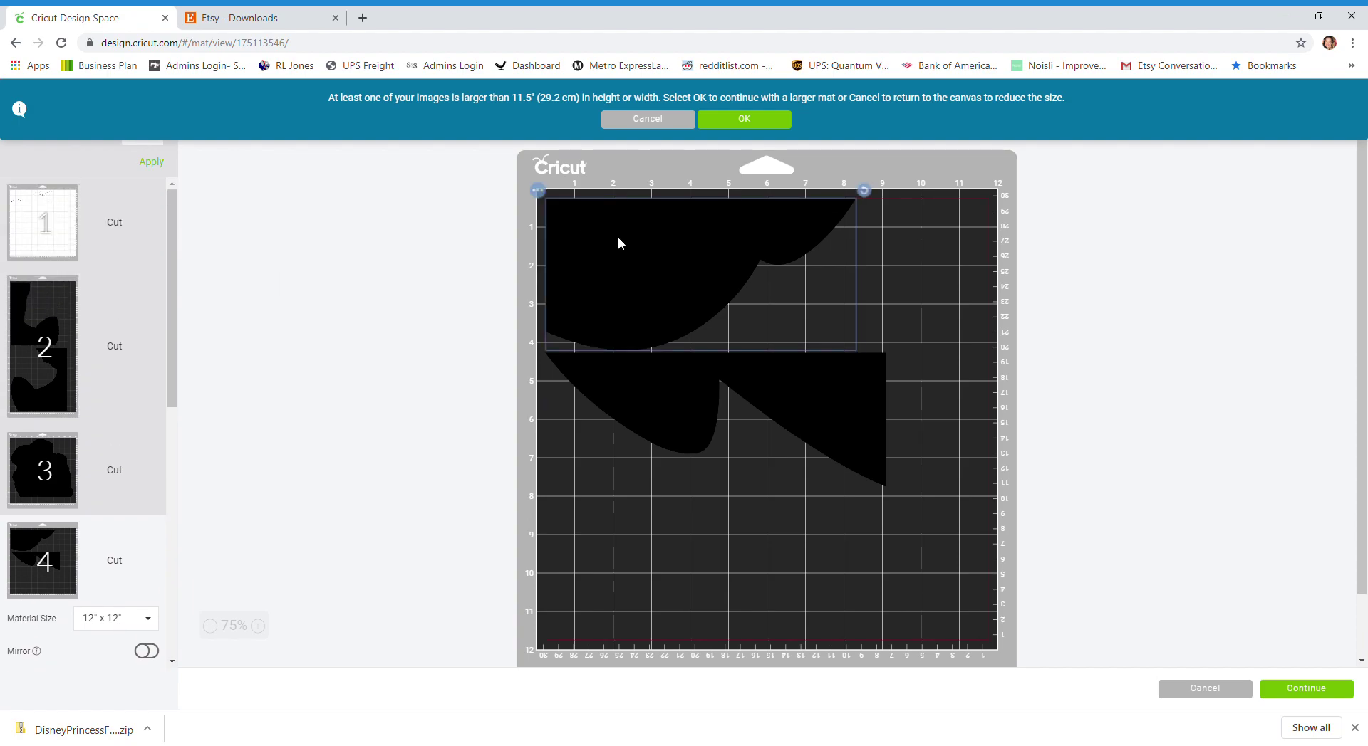
{"action": "left_click", "coordinate": [538, 191]}
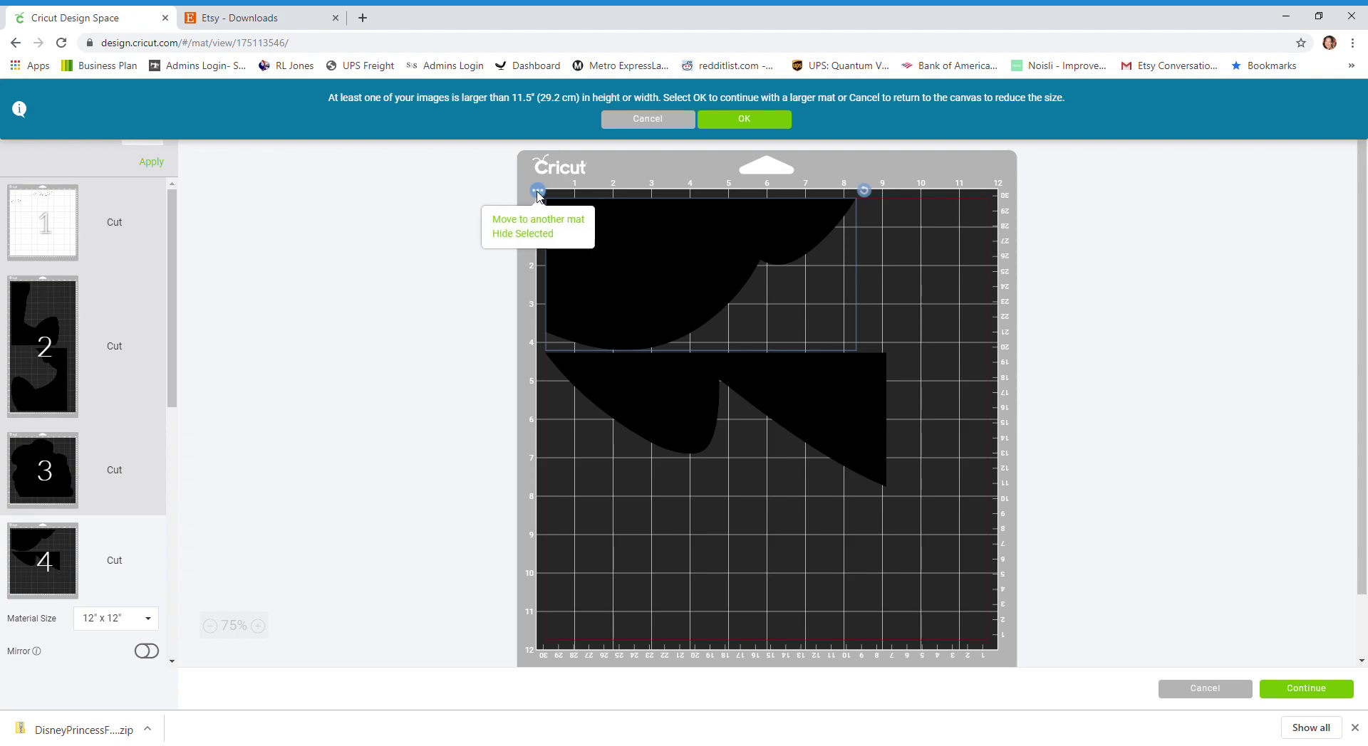
{"action": "left_click", "coordinate": [549, 225]}
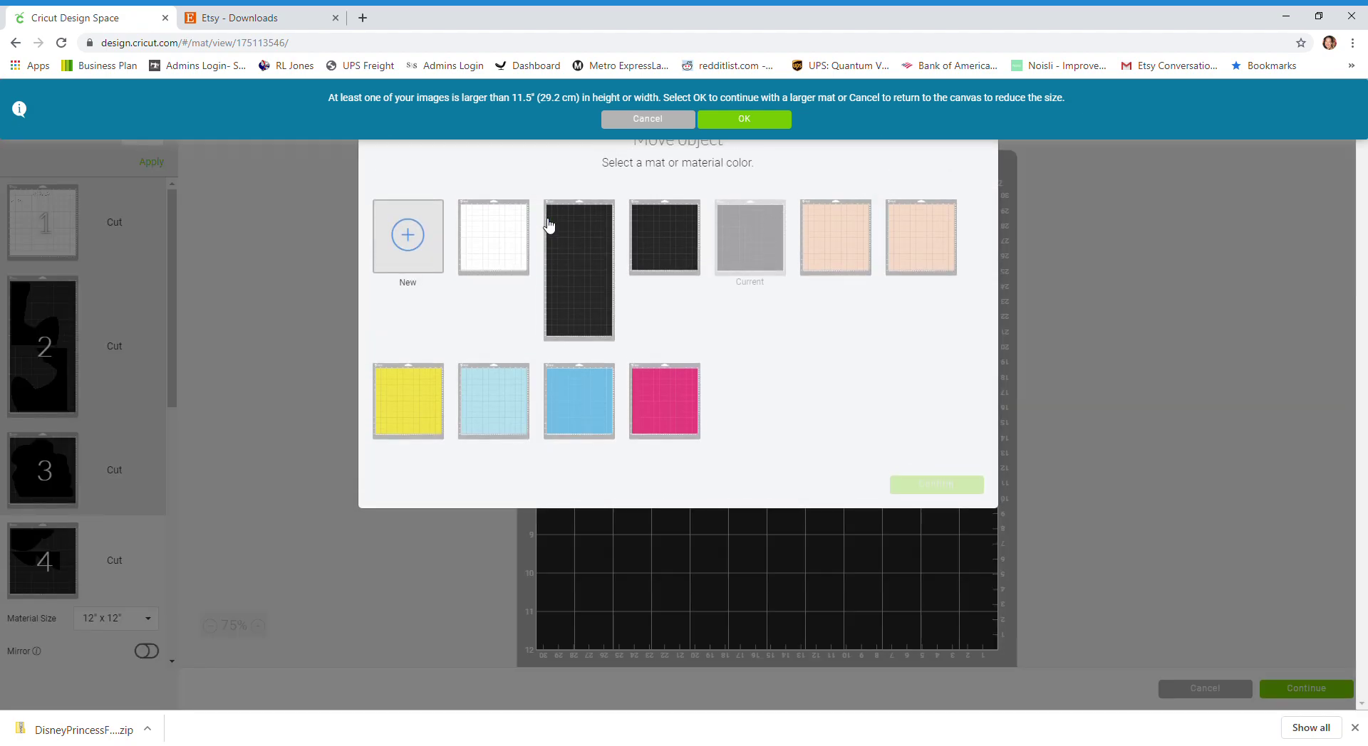
{"action": "left_click", "coordinate": [591, 254]}
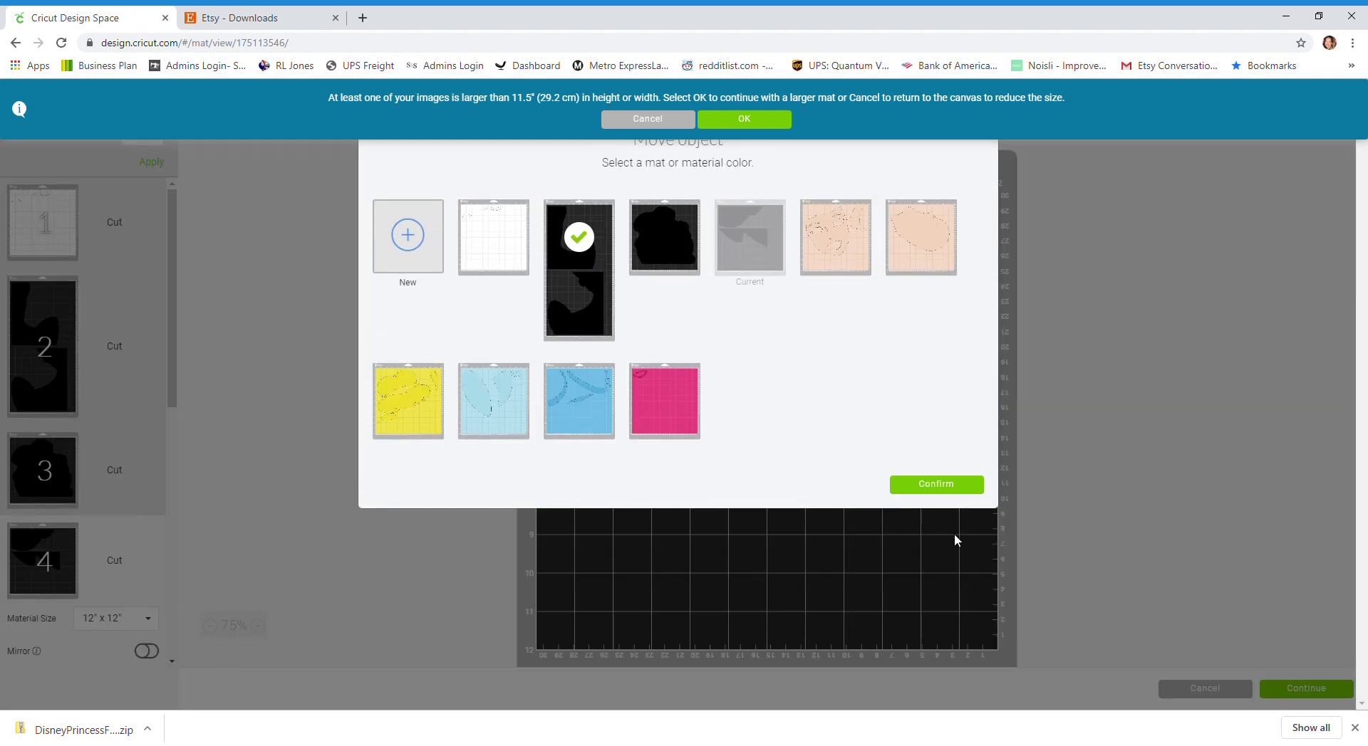
{"action": "left_click", "coordinate": [942, 486]}
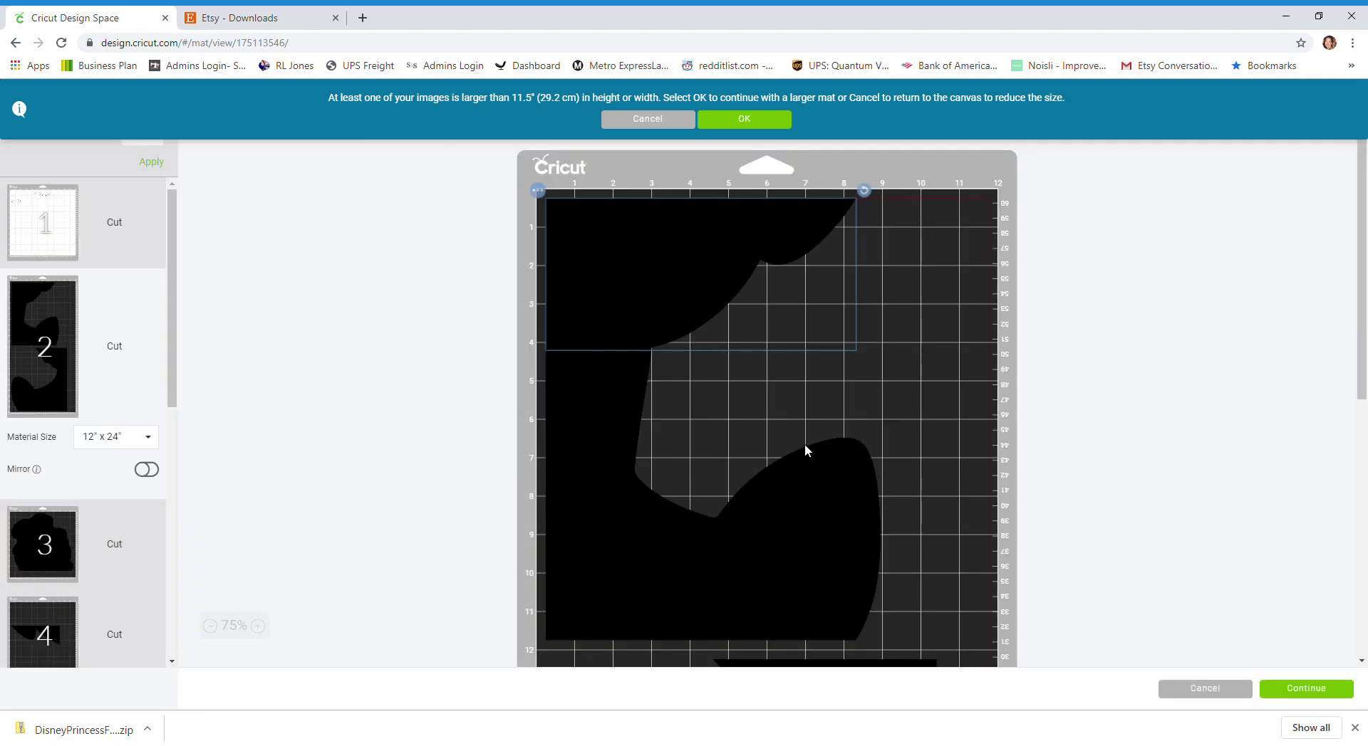
Step: Turn the transferred black piece upside down and fit it into the empty space beside the tall black piece, near the mat's top edge
{"action": "left_click_drag", "start_coordinate": [754, 280], "coordinate": [955, 269]}
{"action": "left_click_drag", "start_coordinate": [995, 218], "coordinate": [708, 367]}
{"action": "left_click_drag", "start_coordinate": [985, 354], "coordinate": [921, 286]}
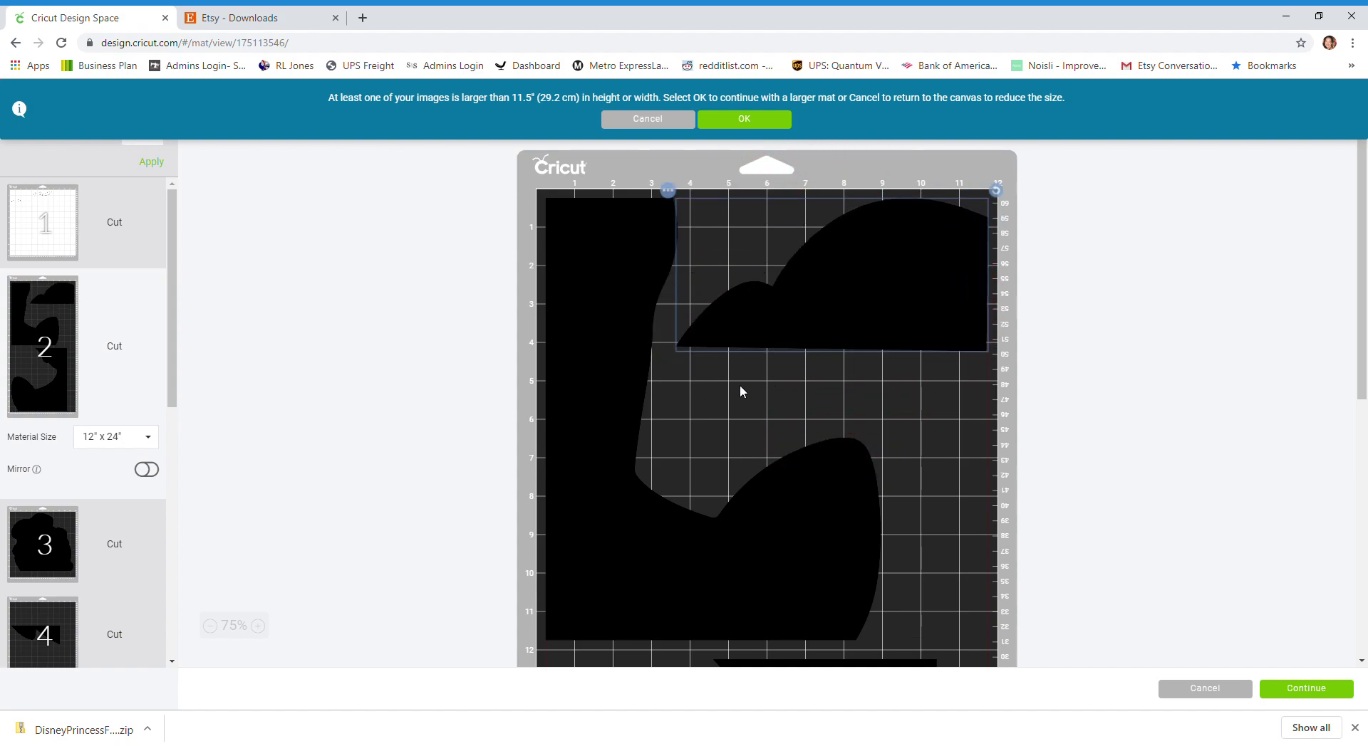
Step: Move the black silhouette piece from mat 4 to the 12" x 24" black mat
{"action": "left_click", "coordinate": [20, 632]}
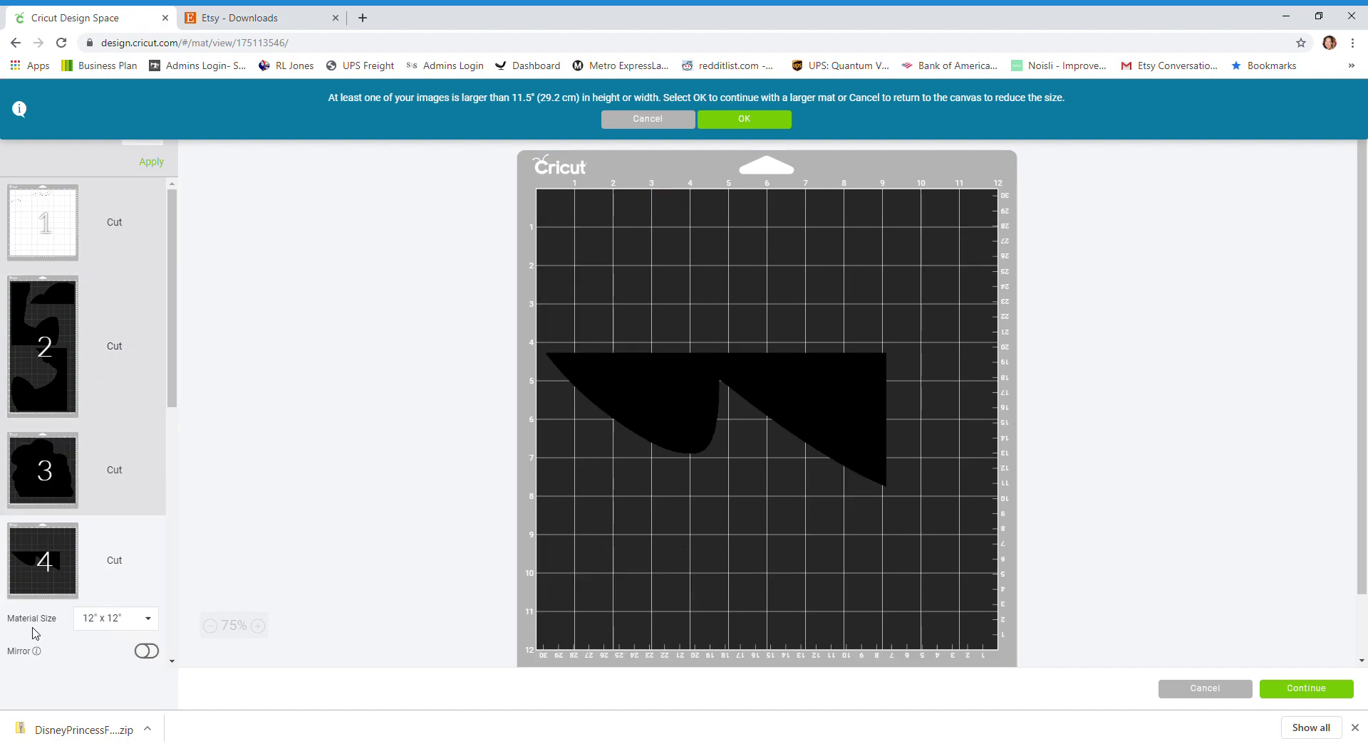
{"action": "left_click", "coordinate": [865, 367]}
{"action": "left_click", "coordinate": [538, 345]}
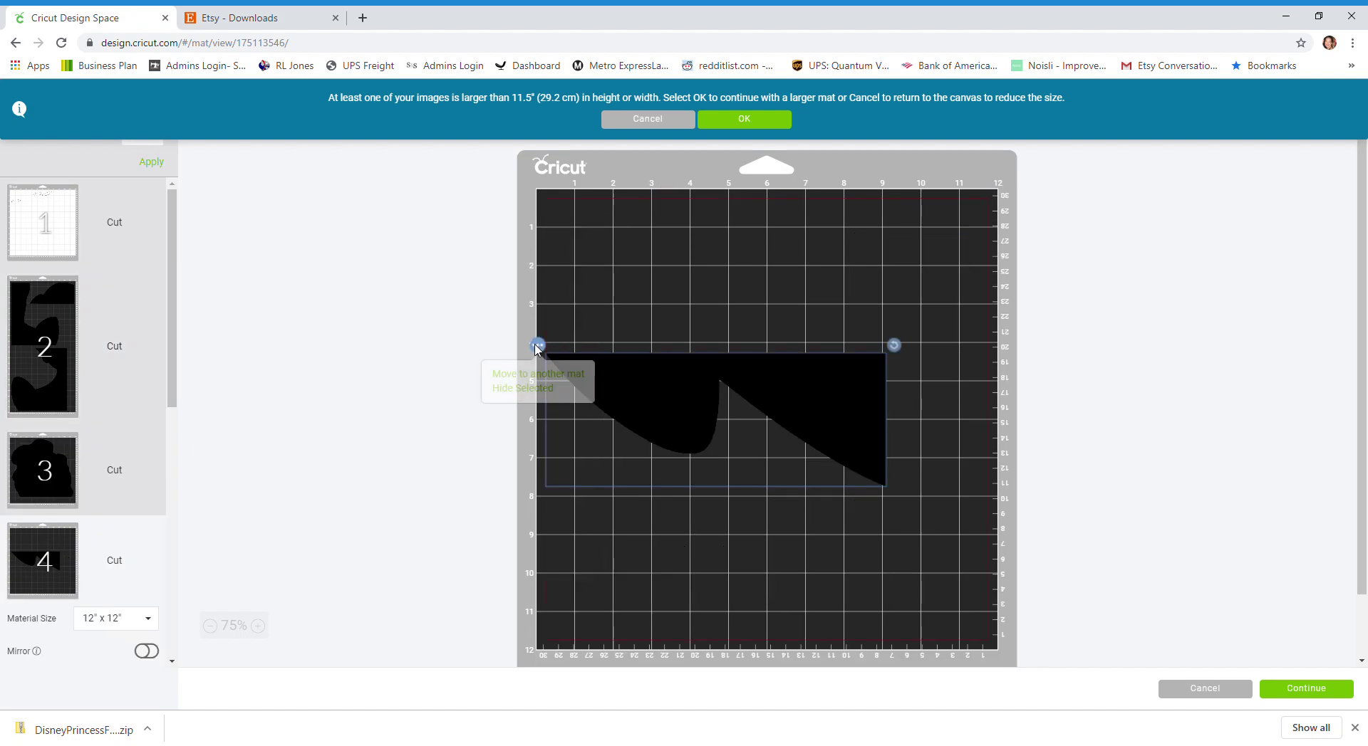
{"action": "left_click", "coordinate": [565, 374]}
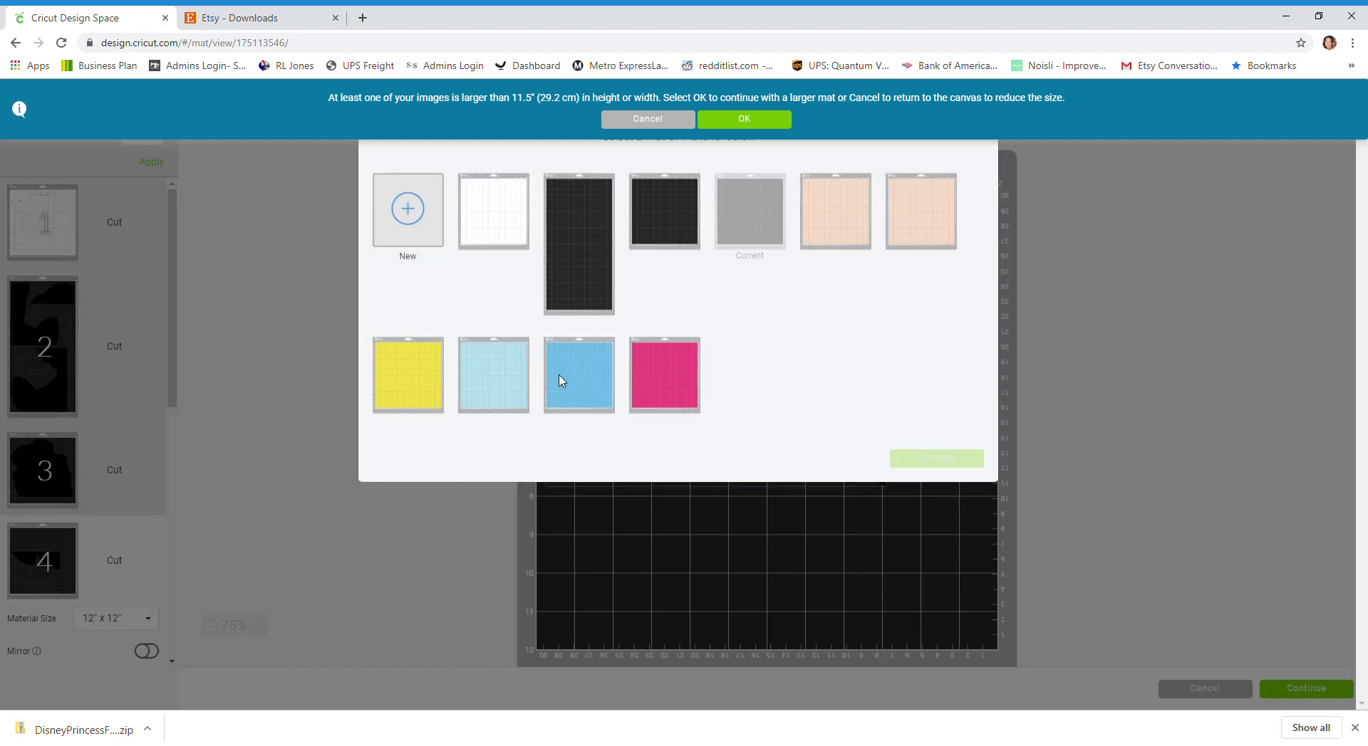
{"action": "left_click", "coordinate": [589, 281]}
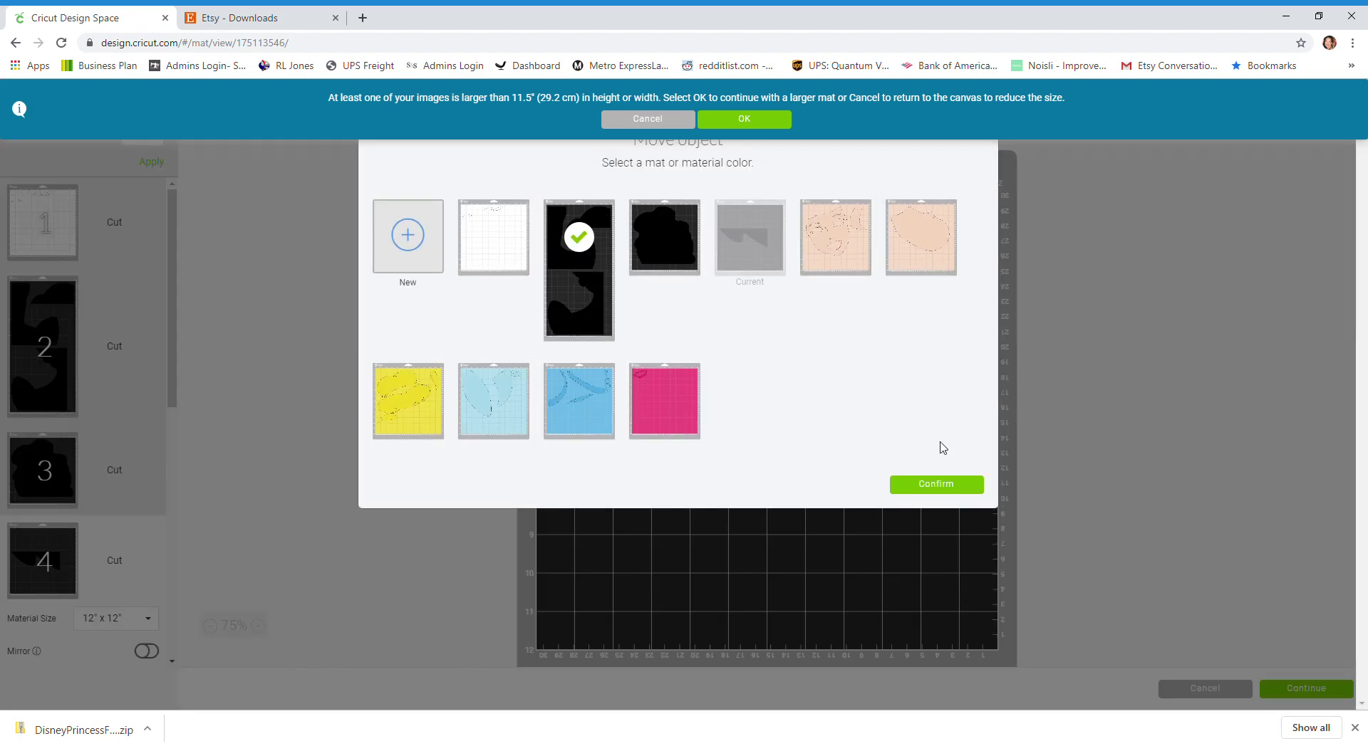
{"action": "left_click", "coordinate": [964, 487]}
Step: Shift the lower black piece to the right edge of mat 2, then rotate the transferred piece and fit it into the gap beside it
{"action": "scroll", "coordinate": [862, 463], "scroll_direction": "down", "scroll_amount": 2}
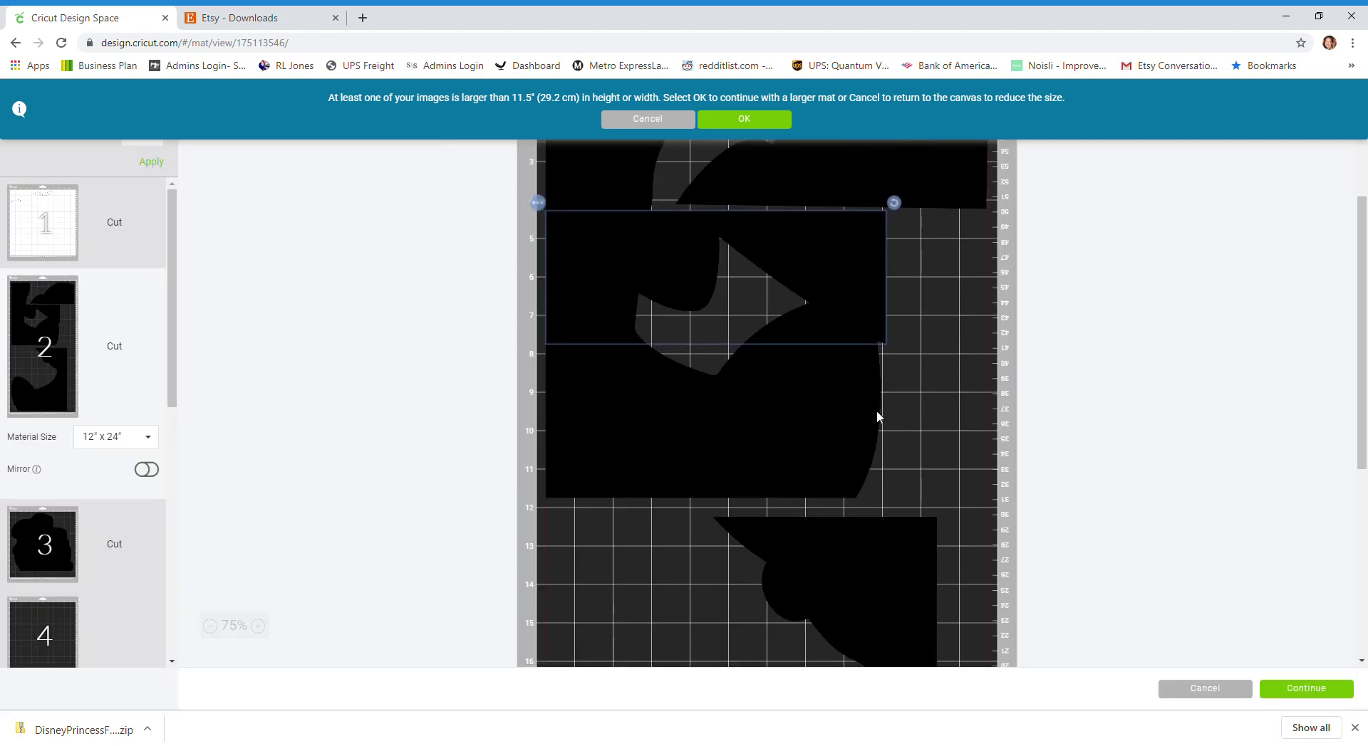
{"action": "left_click_drag", "start_coordinate": [797, 264], "coordinate": [788, 540]}
{"action": "scroll", "coordinate": [819, 492], "scroll_direction": "down", "scroll_amount": 4}
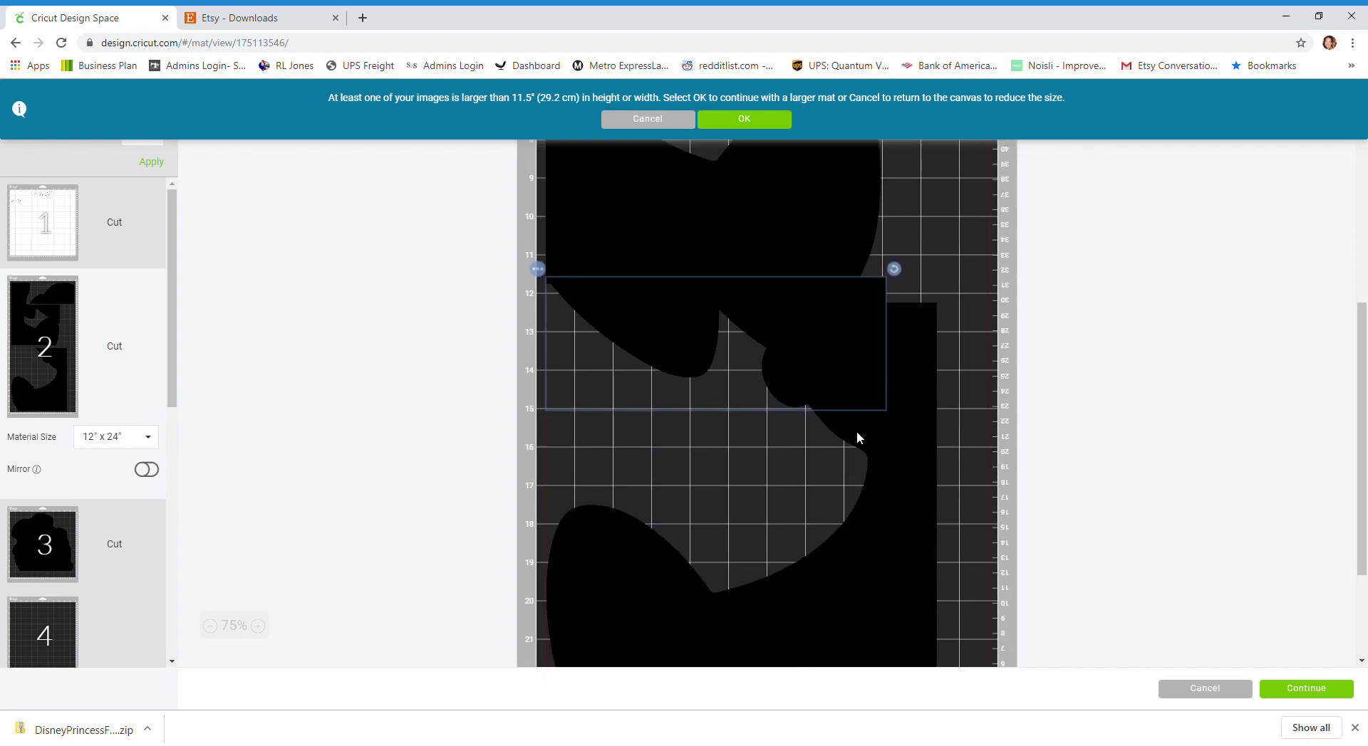
{"action": "left_click", "coordinate": [922, 510]}
{"action": "left_click_drag", "start_coordinate": [690, 288], "coordinate": [627, 382]}
{"action": "left_click_drag", "start_coordinate": [893, 315], "coordinate": [769, 374]}
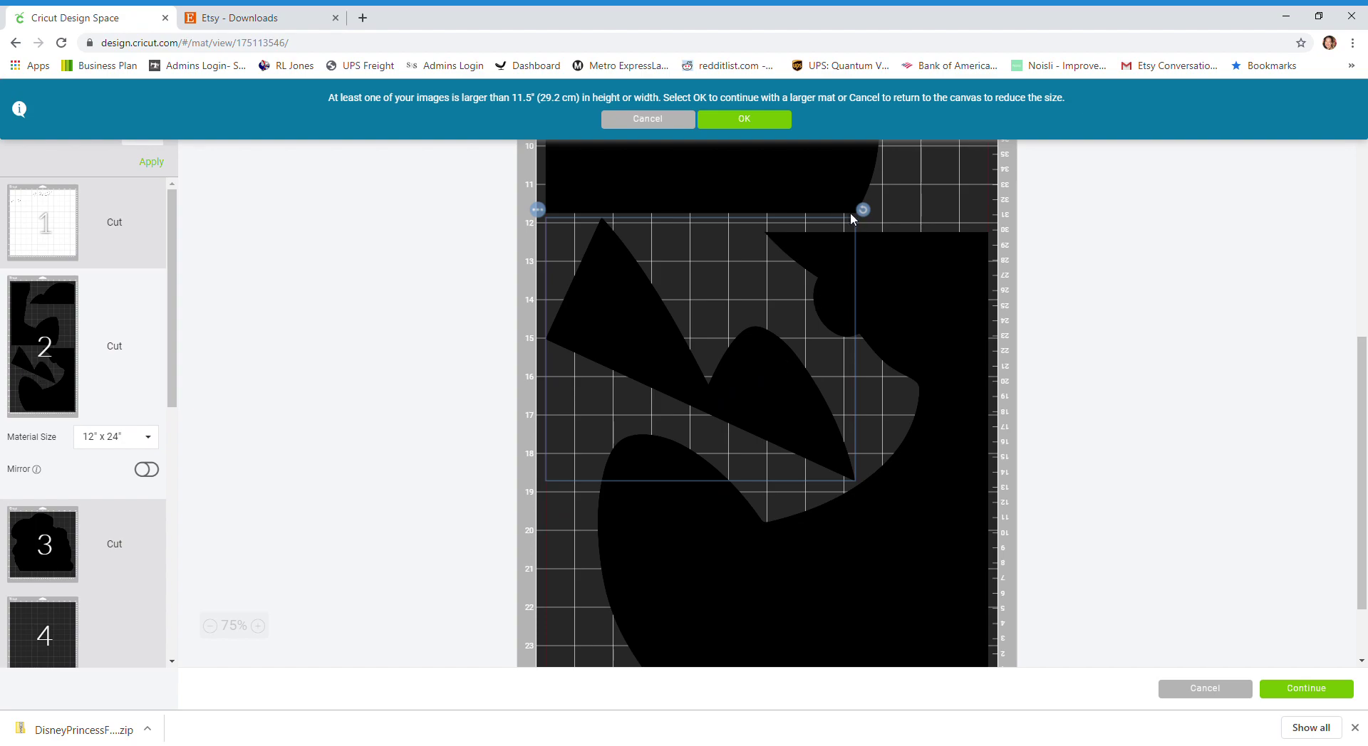
{"action": "left_click_drag", "start_coordinate": [862, 217], "coordinate": [819, 200]}
{"action": "scroll", "coordinate": [678, 434], "scroll_direction": "up", "scroll_amount": 2}
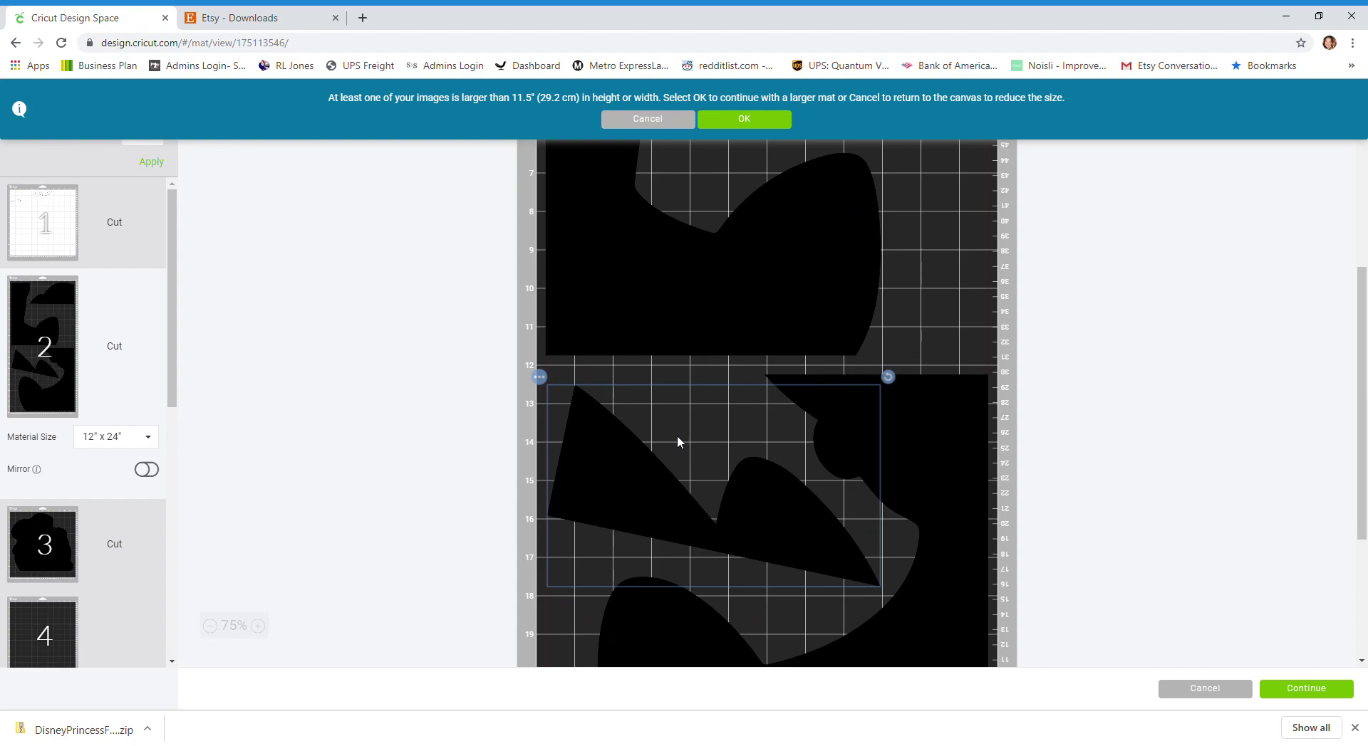
Step: Check the large silhouette's placement on black mat 3 and accept continuing with a larger mat
{"action": "left_click", "coordinate": [72, 537]}
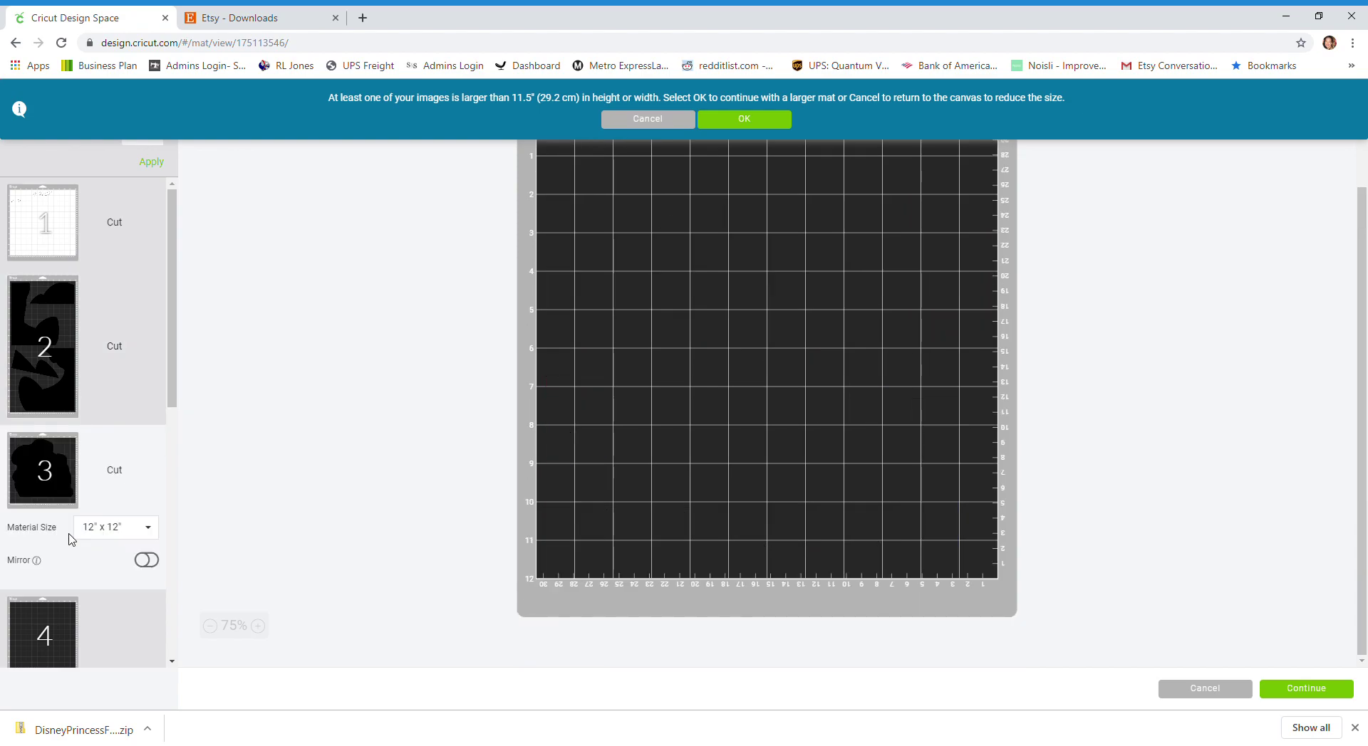
{"action": "scroll", "coordinate": [798, 344], "scroll_direction": "up", "scroll_amount": 1}
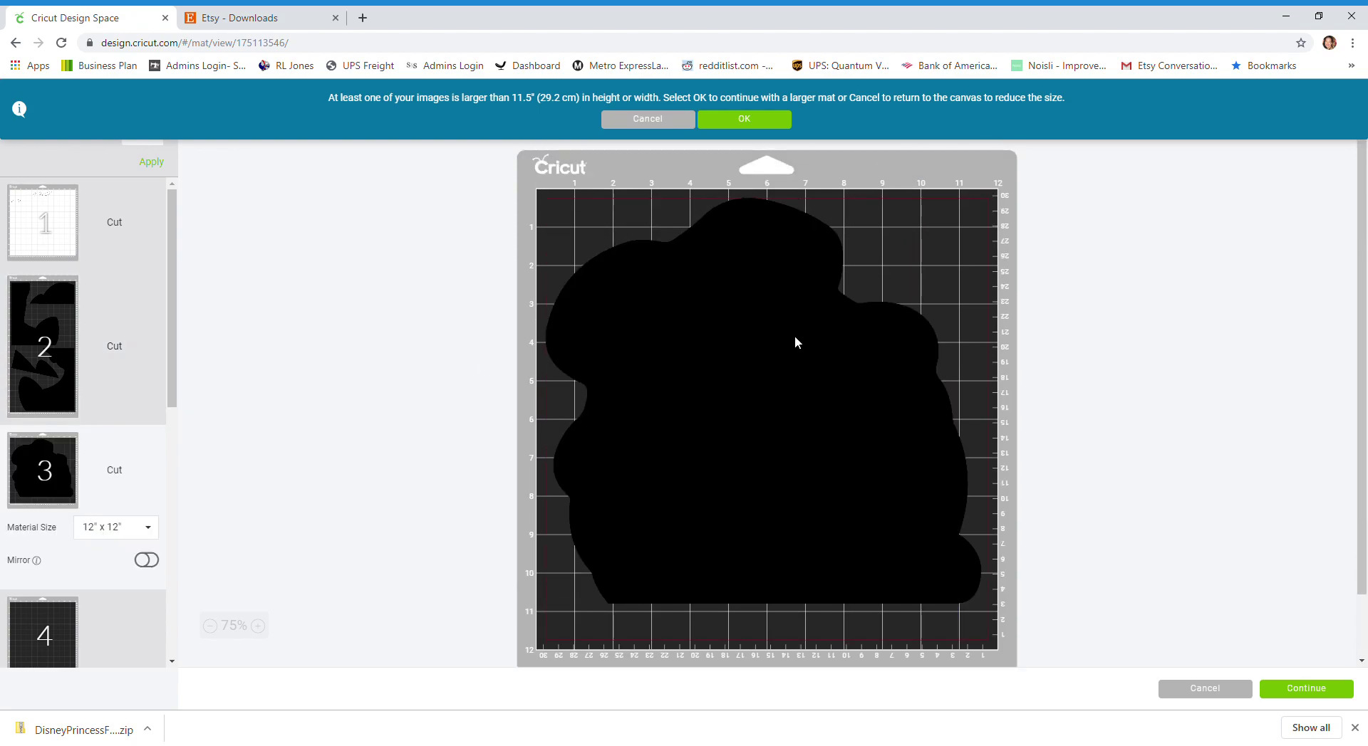
{"action": "left_click", "coordinate": [765, 118]}
{"action": "scroll", "coordinate": [244, 464], "scroll_direction": "down", "scroll_amount": 1}
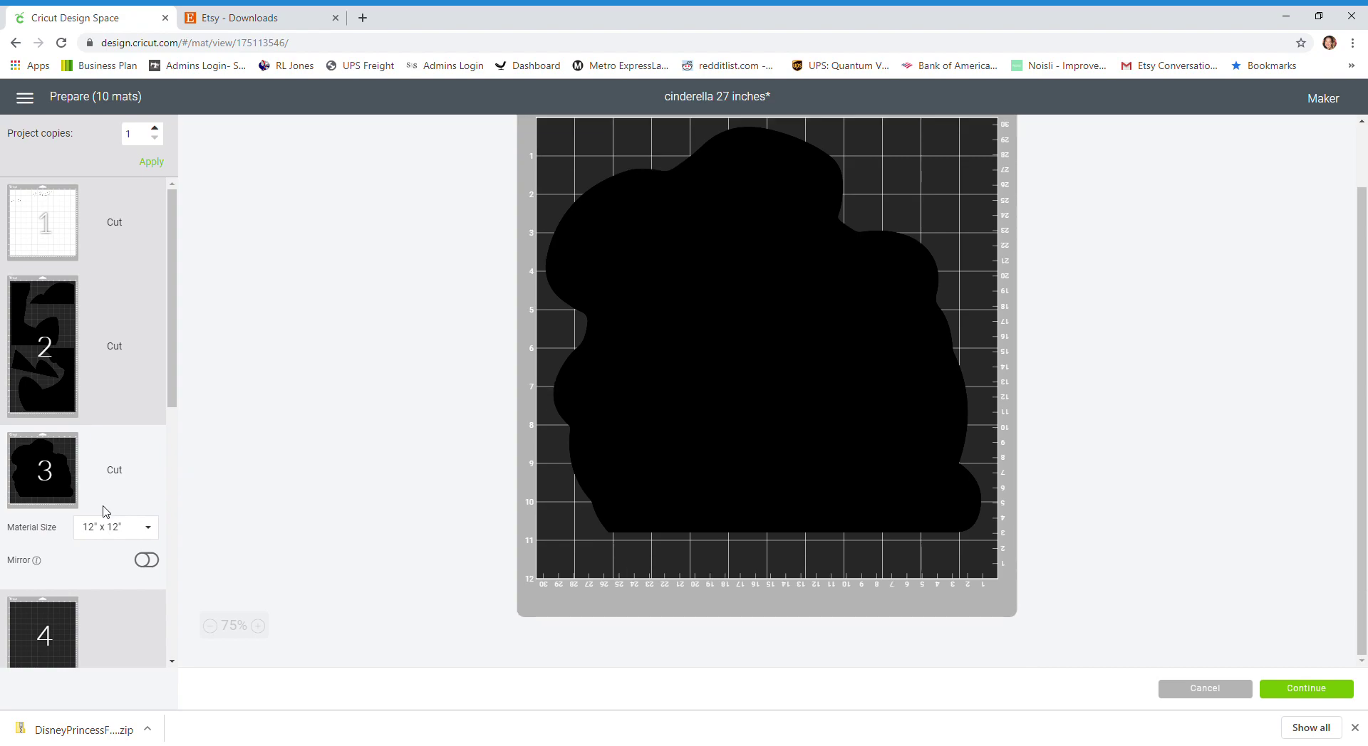
Step: On skin-tone mat 5, rotate the face piece upright and align it with the mat's top-left corner
{"action": "scroll", "coordinate": [78, 481], "scroll_direction": "down", "scroll_amount": 2}
{"action": "scroll", "coordinate": [79, 481], "scroll_direction": "down", "scroll_amount": 1}
{"action": "left_click", "coordinate": [64, 485]}
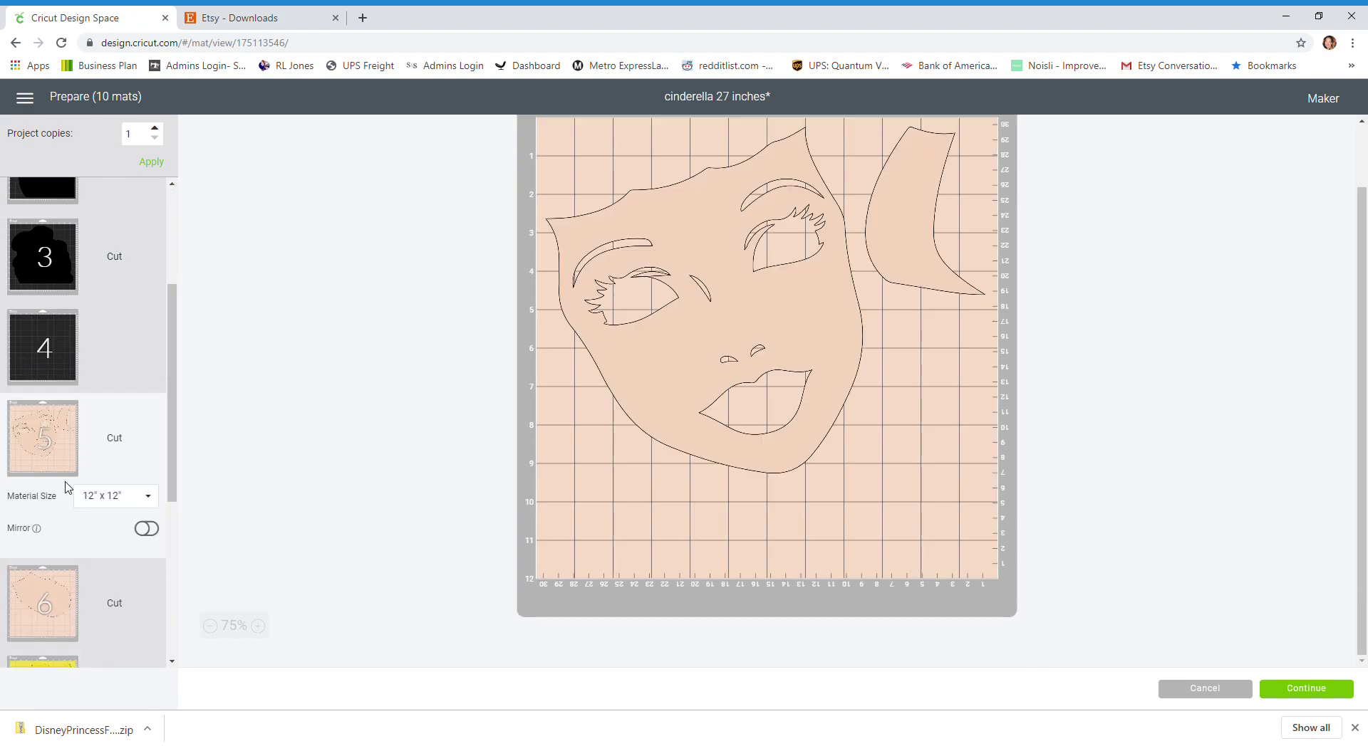
{"action": "scroll", "coordinate": [716, 407], "scroll_direction": "up", "scroll_amount": 1}
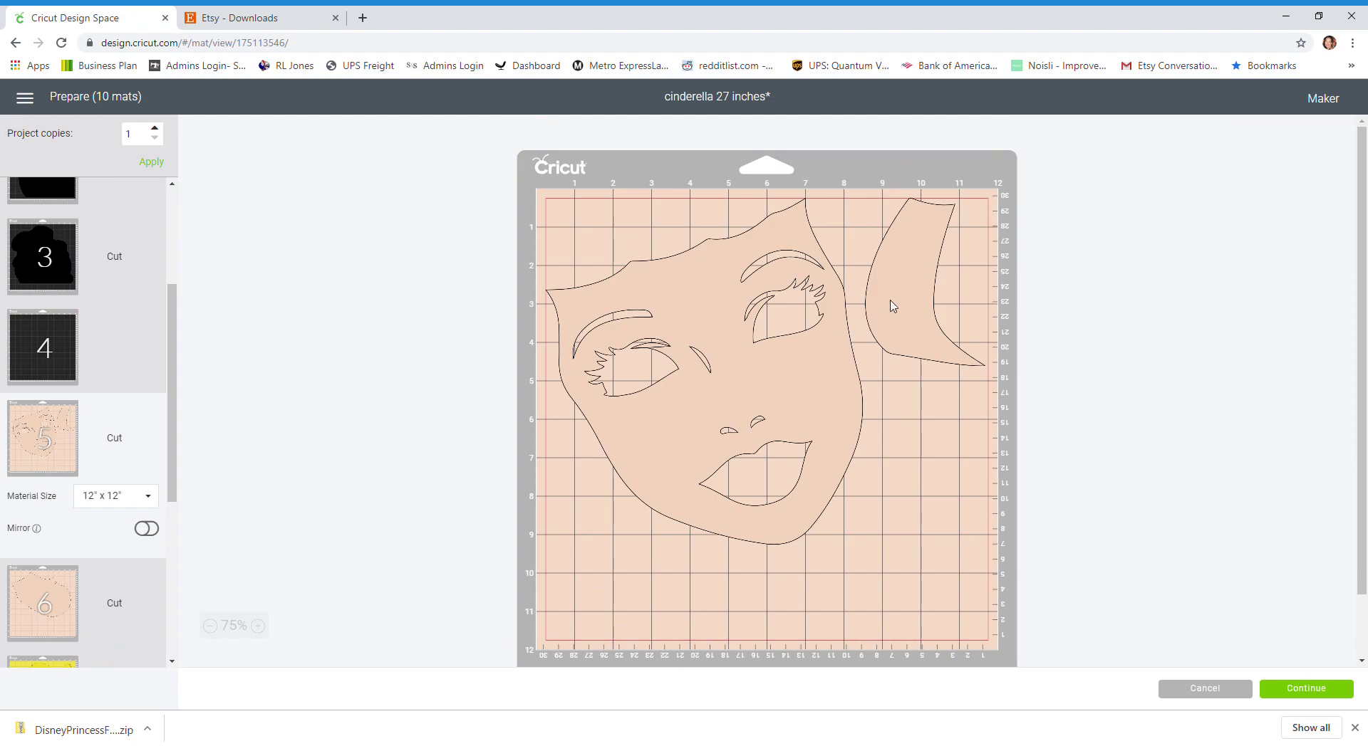
{"action": "left_click", "coordinate": [789, 358]}
{"action": "left_click_drag", "start_coordinate": [870, 190], "coordinate": [880, 242]}
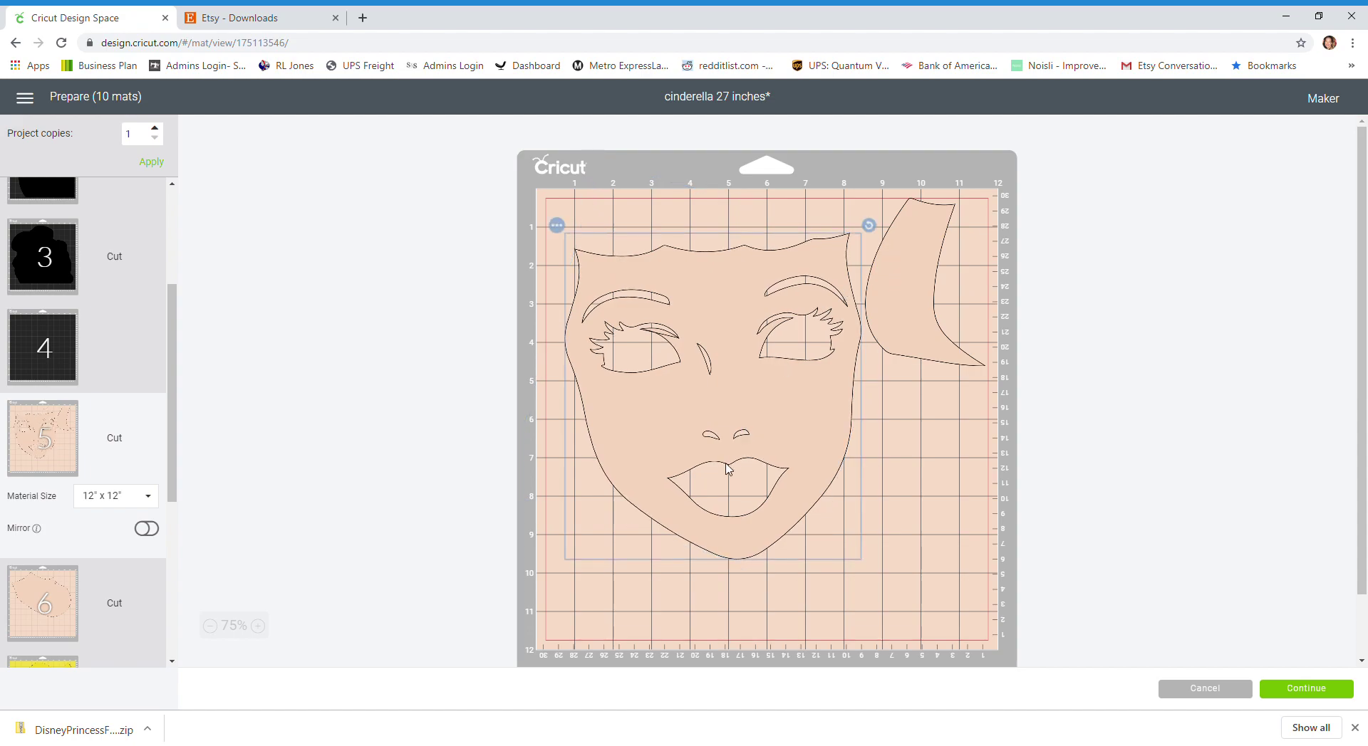
{"action": "left_click_drag", "start_coordinate": [729, 466], "coordinate": [710, 433]}
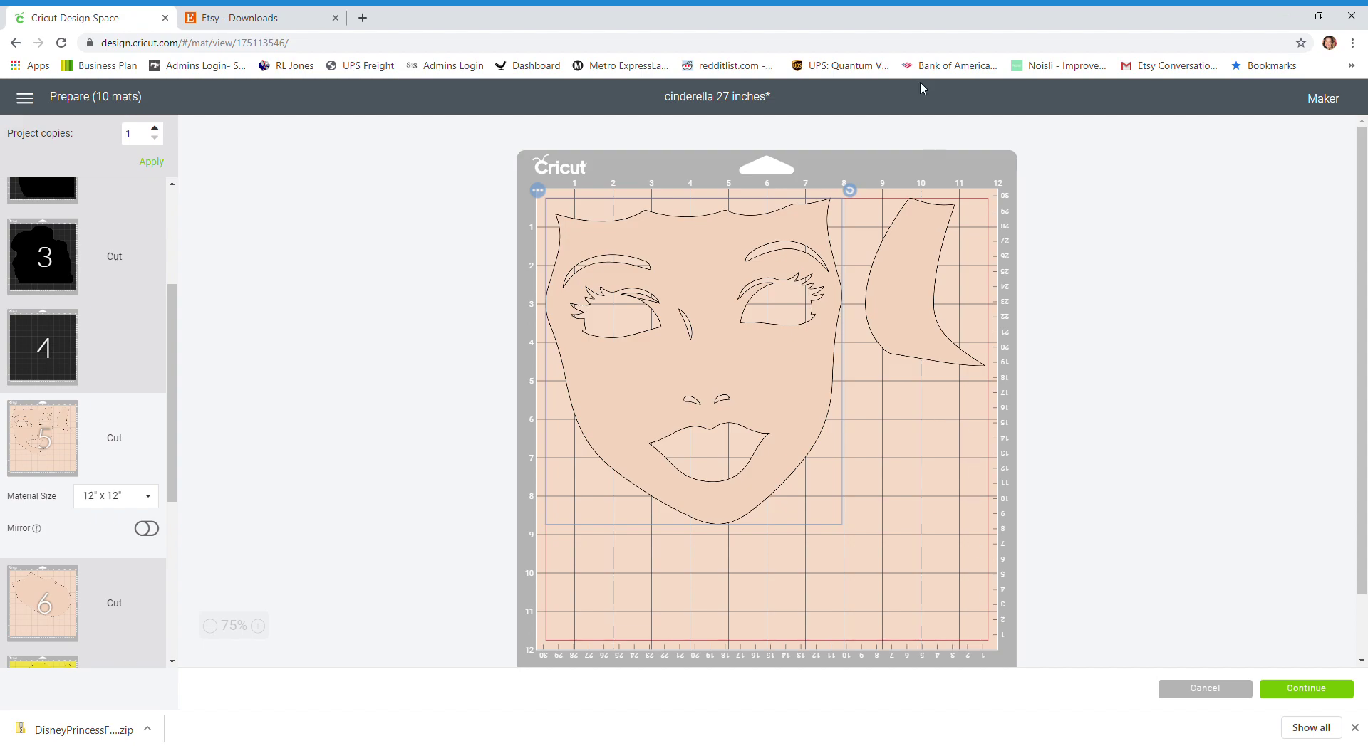
{"action": "scroll", "coordinate": [733, 467], "scroll_direction": "down", "scroll_amount": 1}
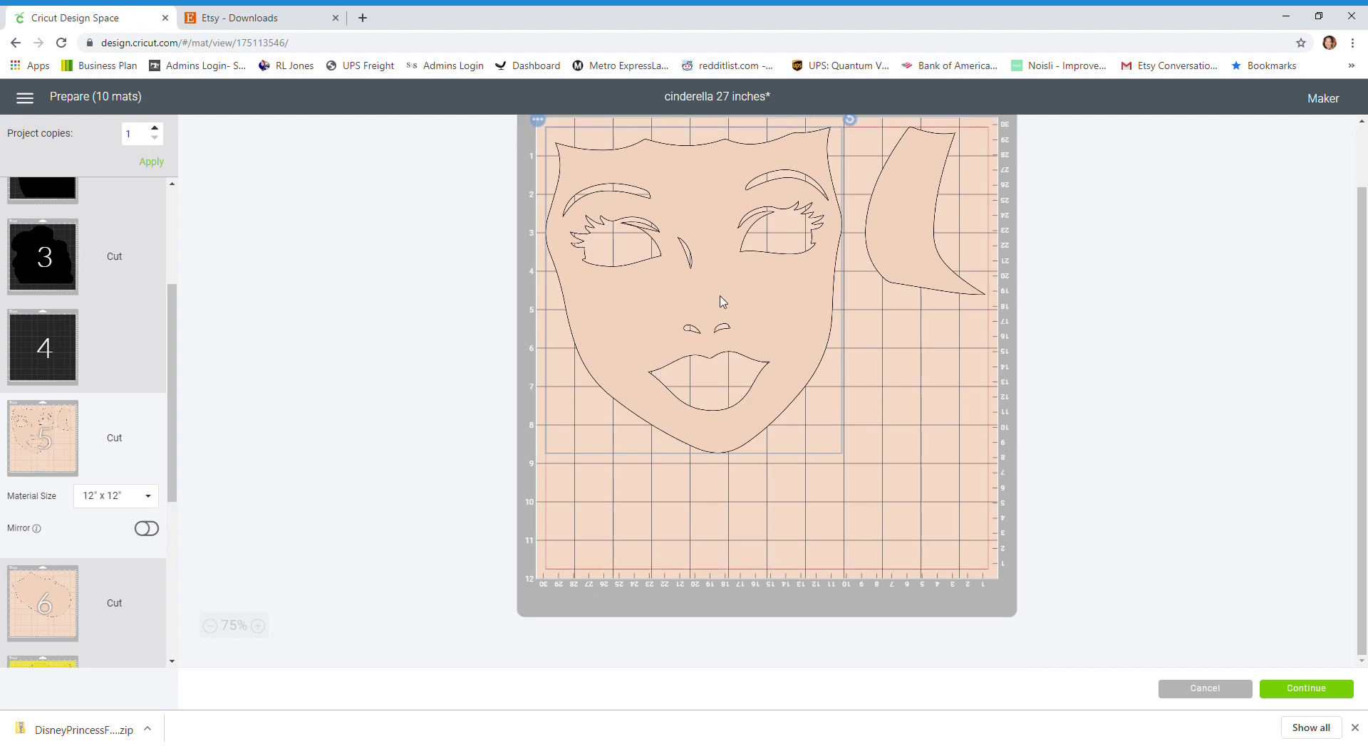
Step: Move the curved neck piece from mat 5 to the other skin-tone mat, mat 6
{"action": "left_click", "coordinate": [911, 178]}
{"action": "scroll", "coordinate": [911, 198], "scroll_direction": "up", "scroll_amount": 1}
{"action": "left_click", "coordinate": [857, 190]}
{"action": "left_click", "coordinate": [859, 221]}
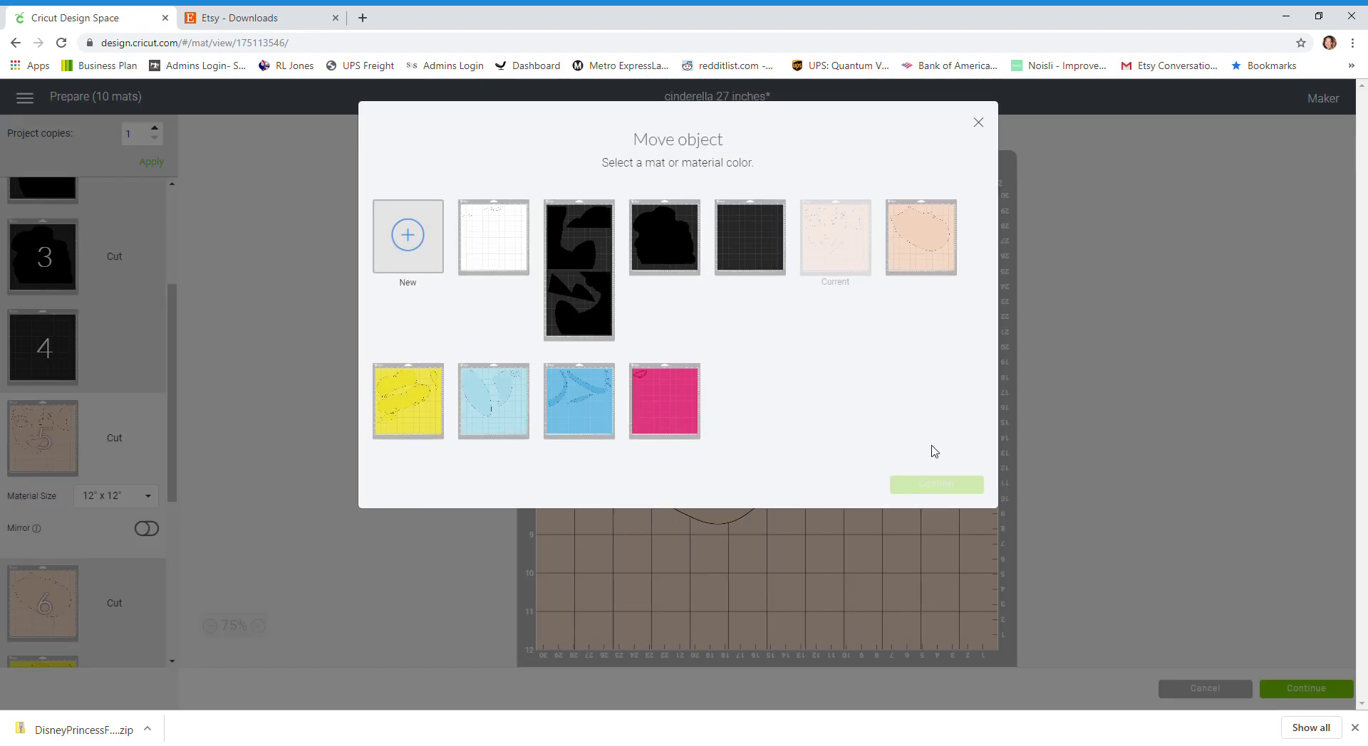
{"action": "left_click", "coordinate": [947, 246]}
{"action": "left_click", "coordinate": [937, 487]}
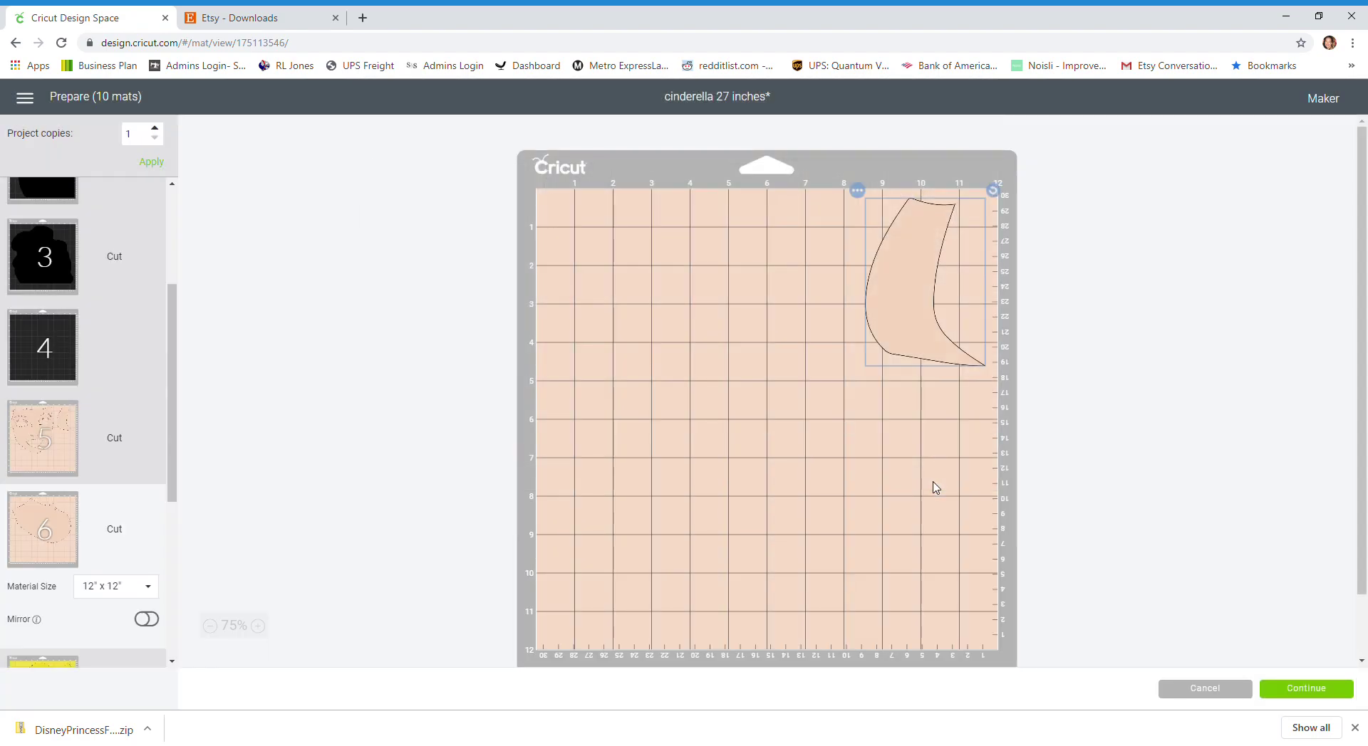
Step: On mat 6, shift the large skin-tone piece to the right edge and rotate the neck piece to nest along its lower-left side
{"action": "left_click_drag", "start_coordinate": [927, 300], "coordinate": [608, 527]}
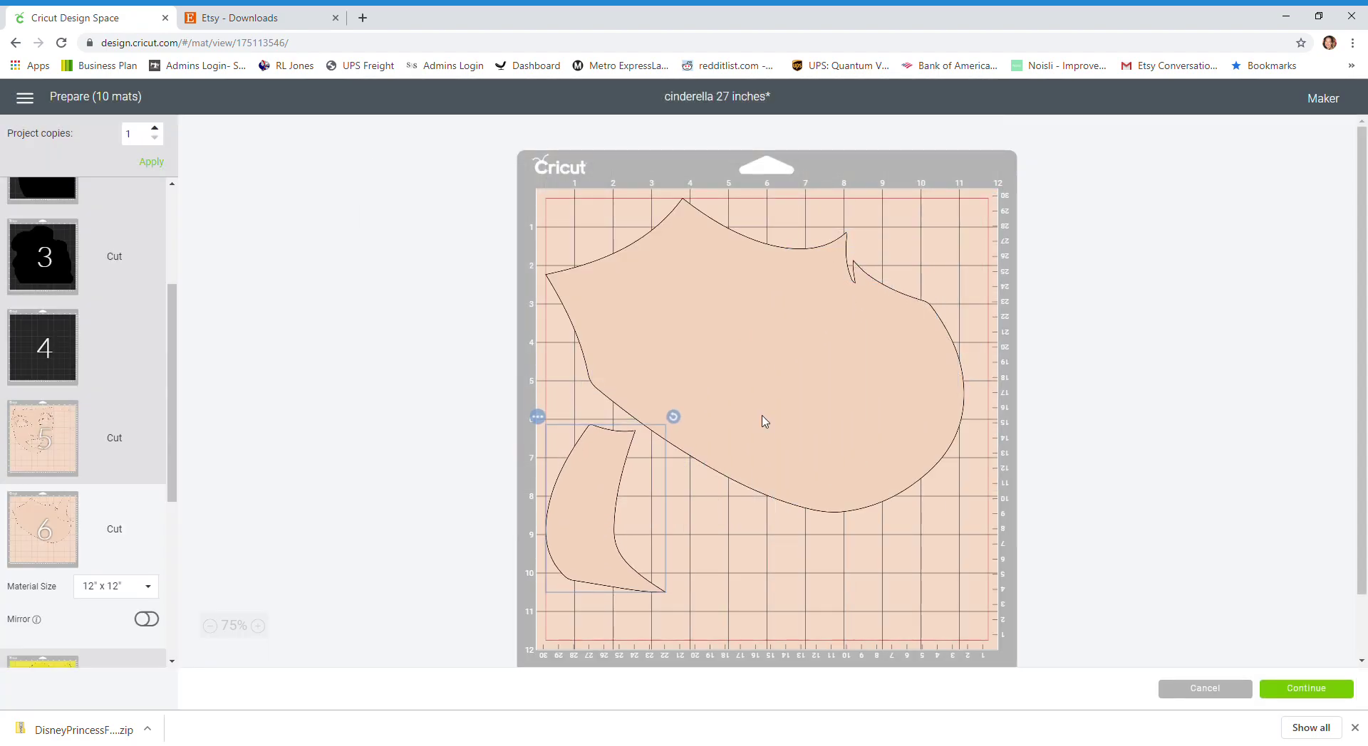
{"action": "left_click_drag", "start_coordinate": [908, 351], "coordinate": [973, 344]}
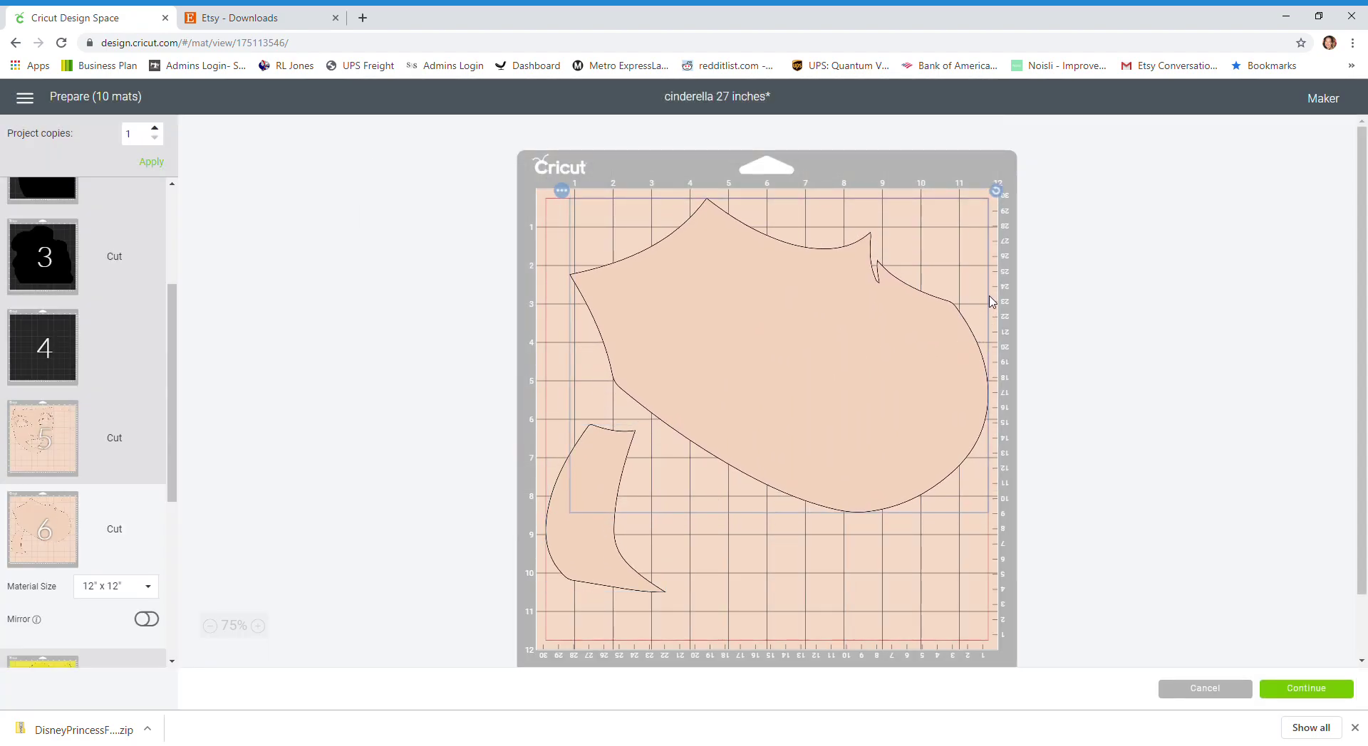
{"action": "left_click_drag", "start_coordinate": [611, 472], "coordinate": [610, 422]}
{"action": "left_click_drag", "start_coordinate": [678, 367], "coordinate": [621, 344]}
{"action": "left_click_drag", "start_coordinate": [614, 482], "coordinate": [597, 451]}
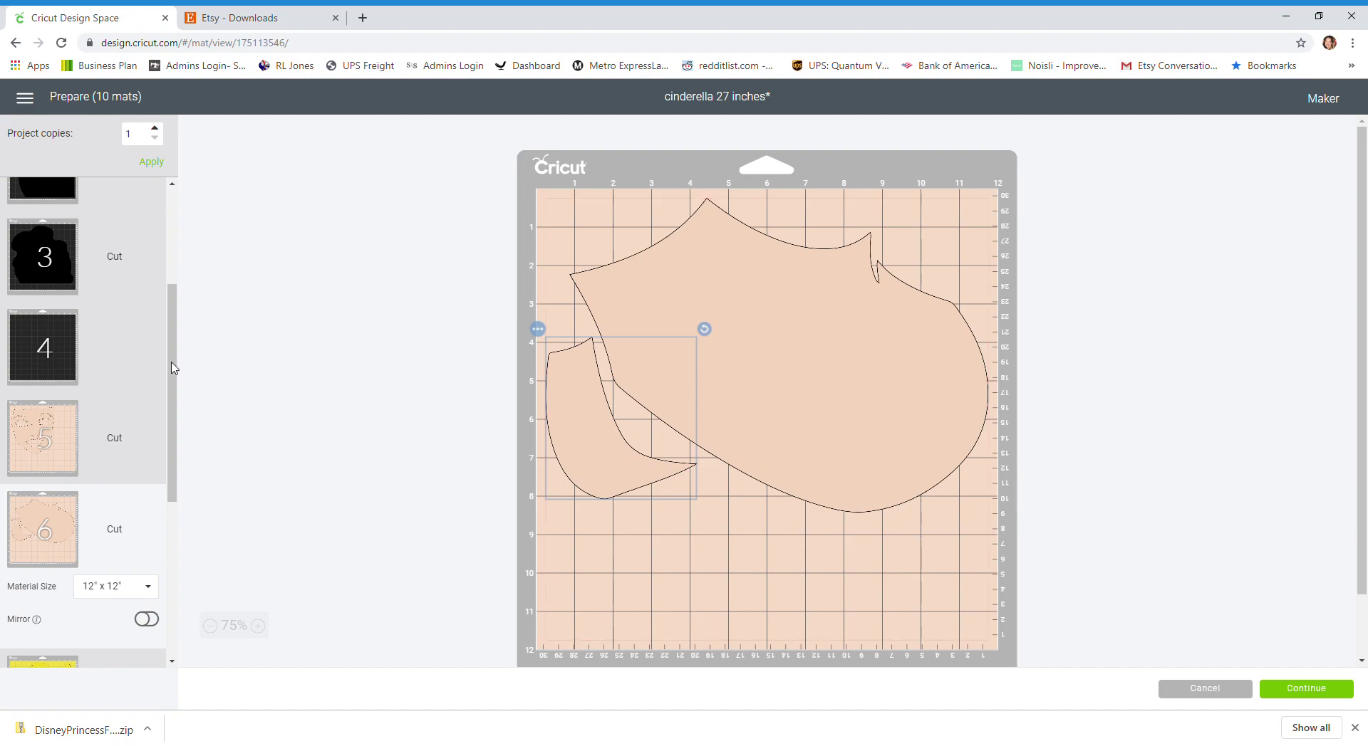
Step: On yellow mat 7, rotate the lower small hair strand and place both small strands side by side in the mat's top-right corner
{"action": "scroll", "coordinate": [142, 399], "scroll_direction": "down", "scroll_amount": 5}
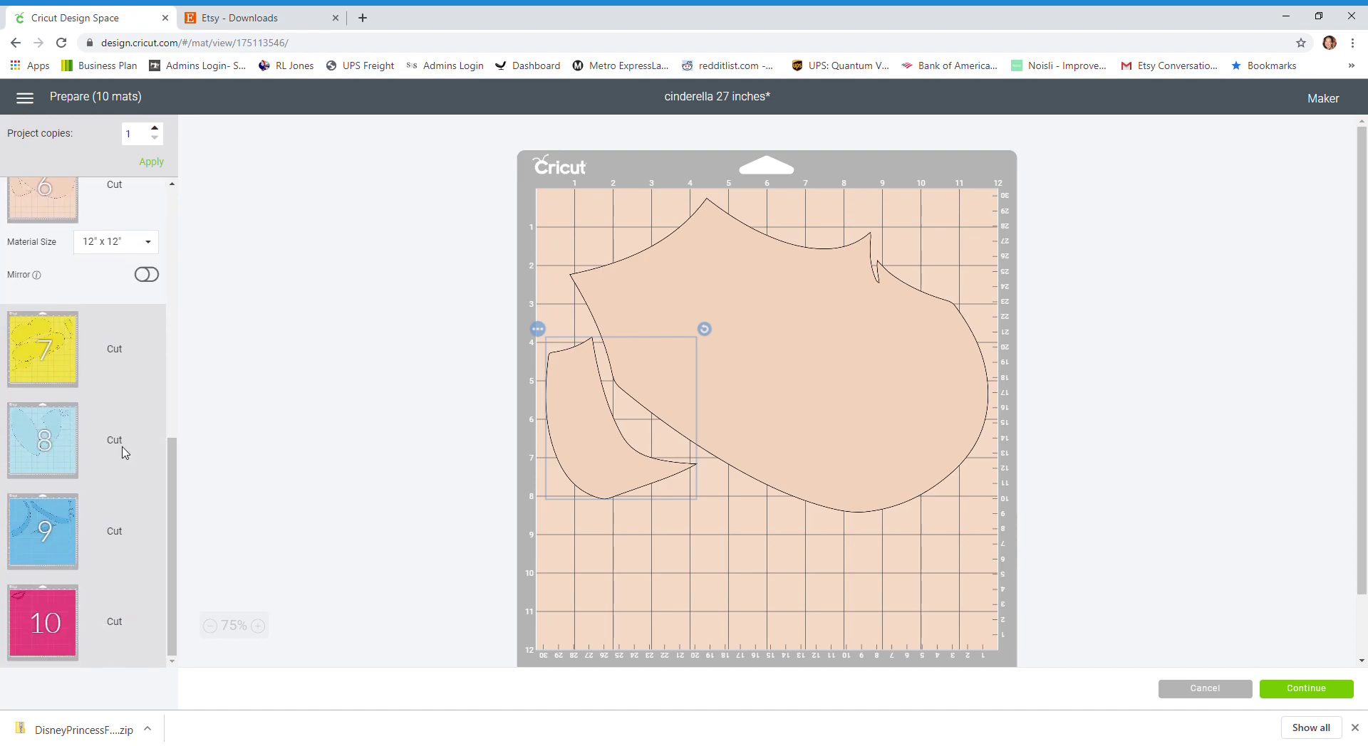
{"action": "left_click", "coordinate": [56, 352]}
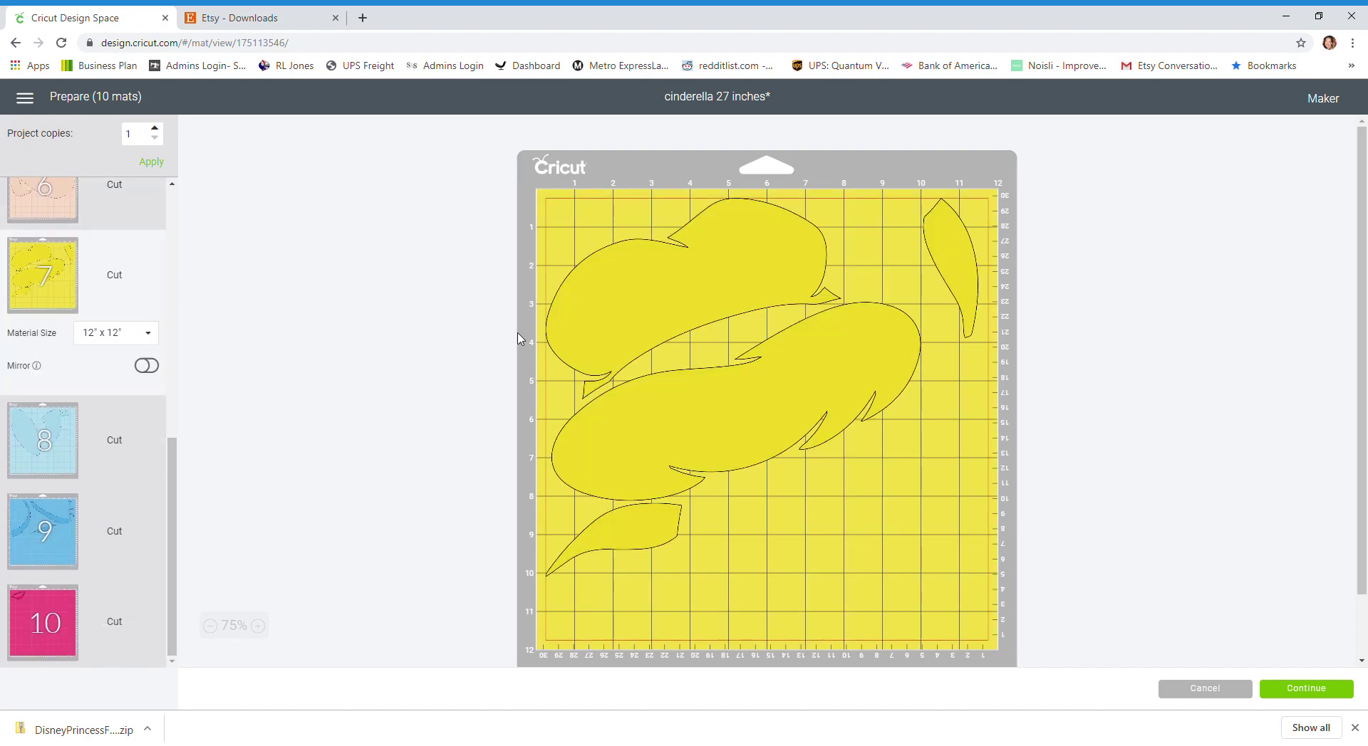
{"action": "left_click", "coordinate": [610, 539]}
{"action": "left_click_drag", "start_coordinate": [689, 549], "coordinate": [525, 526]}
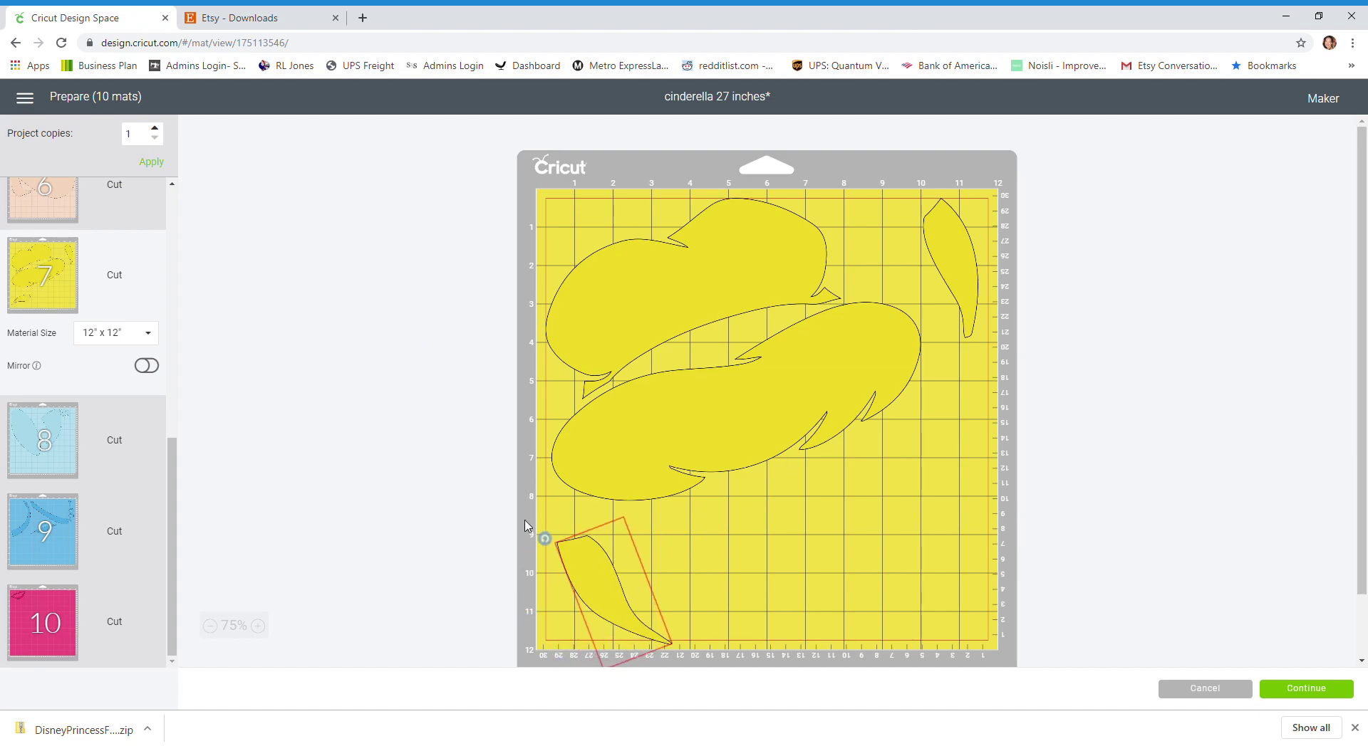
{"action": "left_click", "coordinate": [968, 425]}
{"action": "left_click_drag", "start_coordinate": [969, 425], "coordinate": [932, 535]}
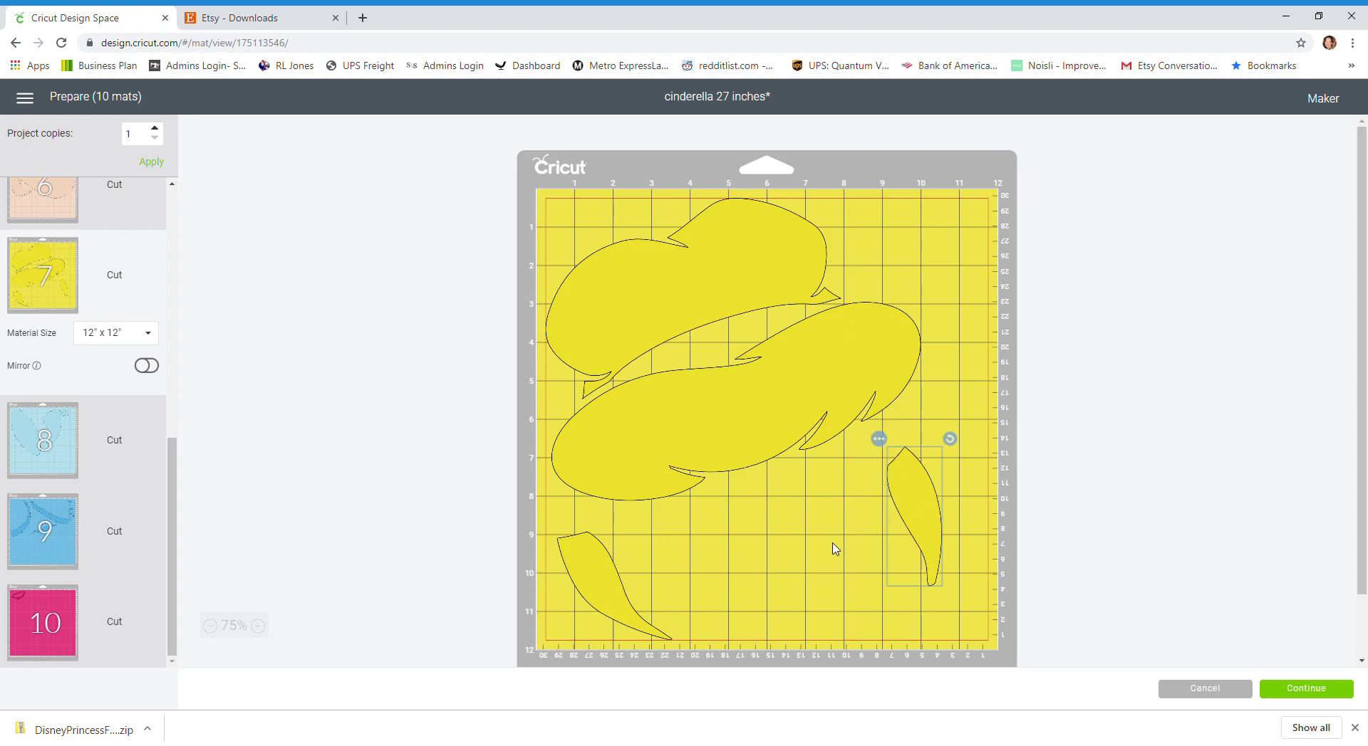
{"action": "left_click_drag", "start_coordinate": [577, 564], "coordinate": [856, 231]}
{"action": "left_click_drag", "start_coordinate": [935, 495], "coordinate": [983, 247]}
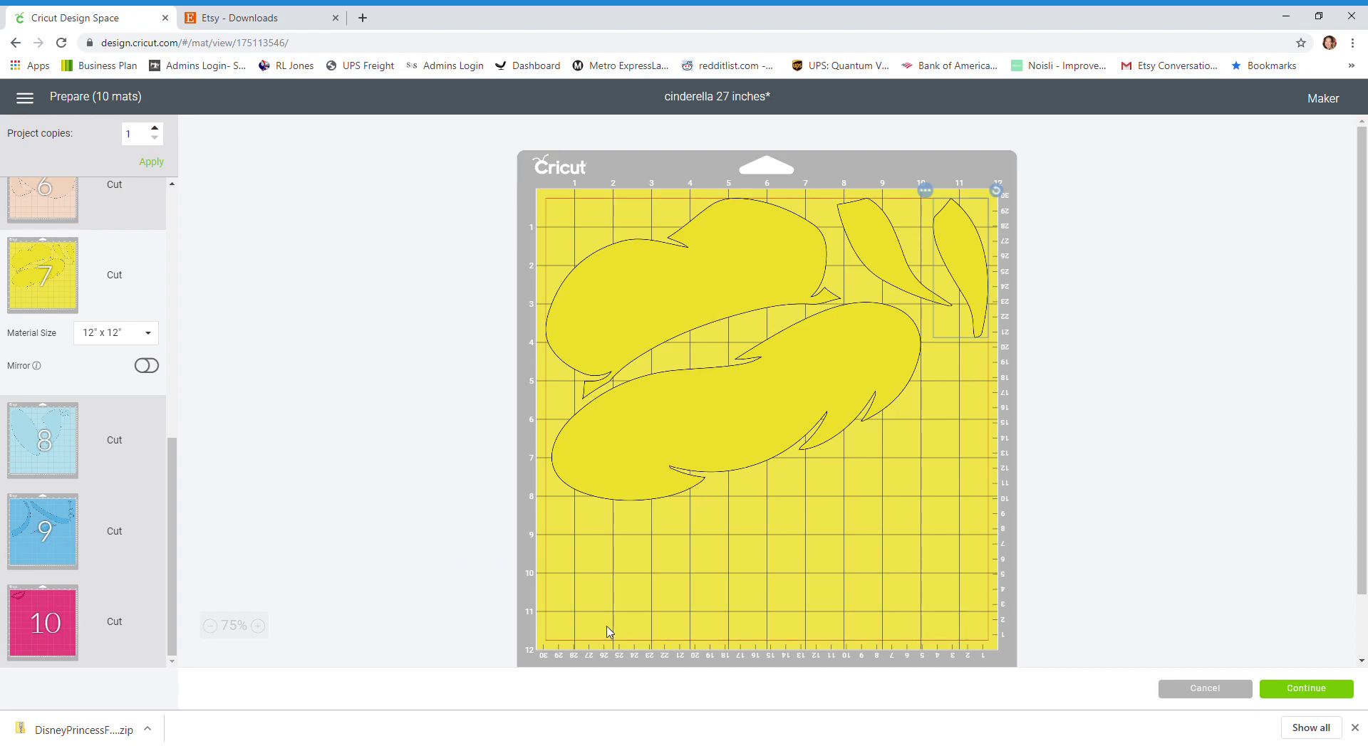
Step: On light blue mat 8, shift the curved piece closer to the large oval and place both small pieces in the gap between them
{"action": "left_click", "coordinate": [31, 461]}
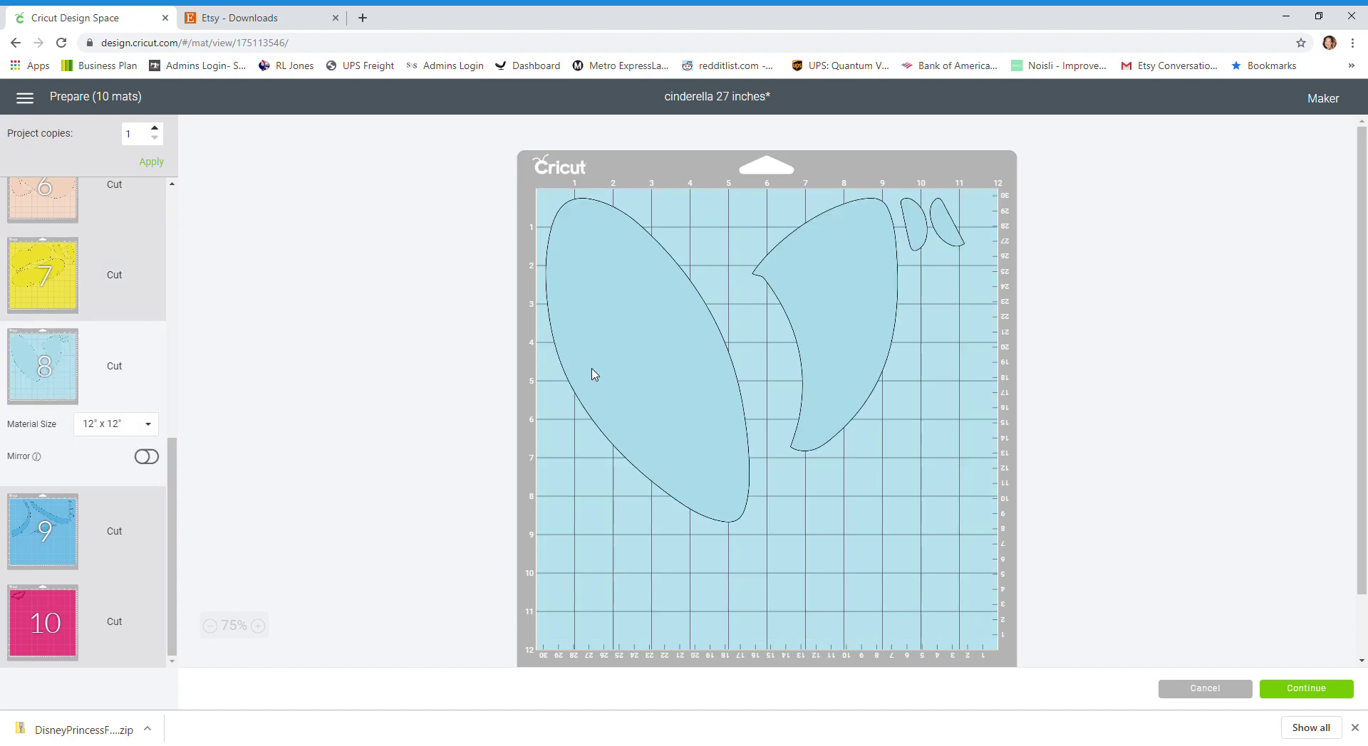
{"action": "left_click_drag", "start_coordinate": [852, 277], "coordinate": [817, 278]}
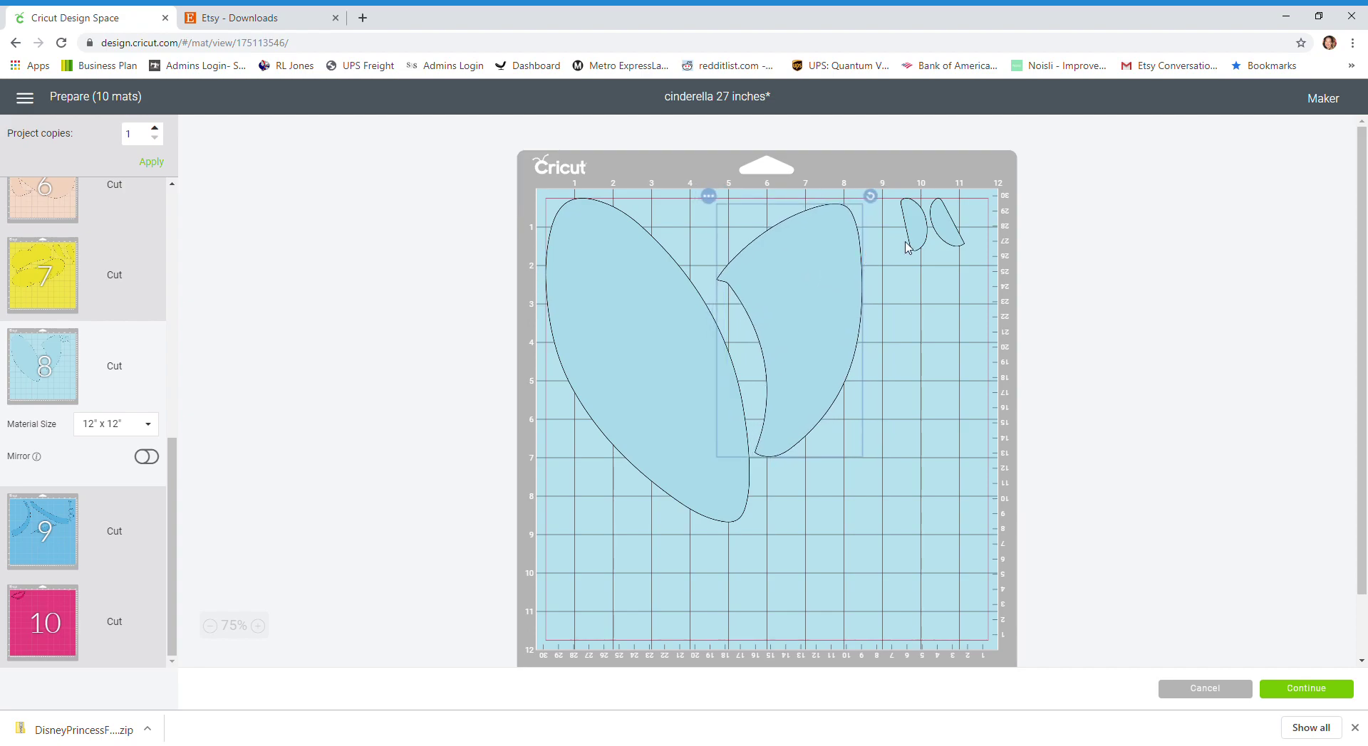
{"action": "left_click_drag", "start_coordinate": [918, 239], "coordinate": [689, 240]}
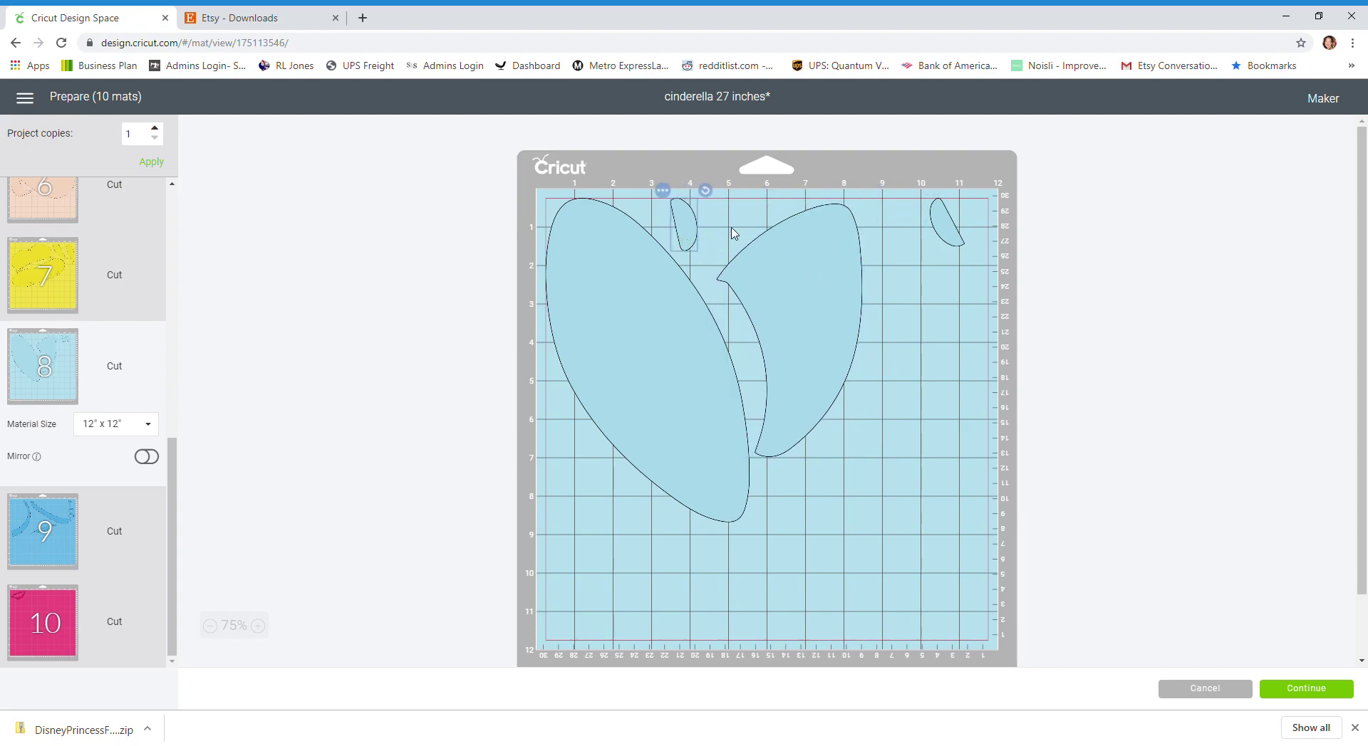
{"action": "left_click_drag", "start_coordinate": [952, 222], "coordinate": [720, 215]}
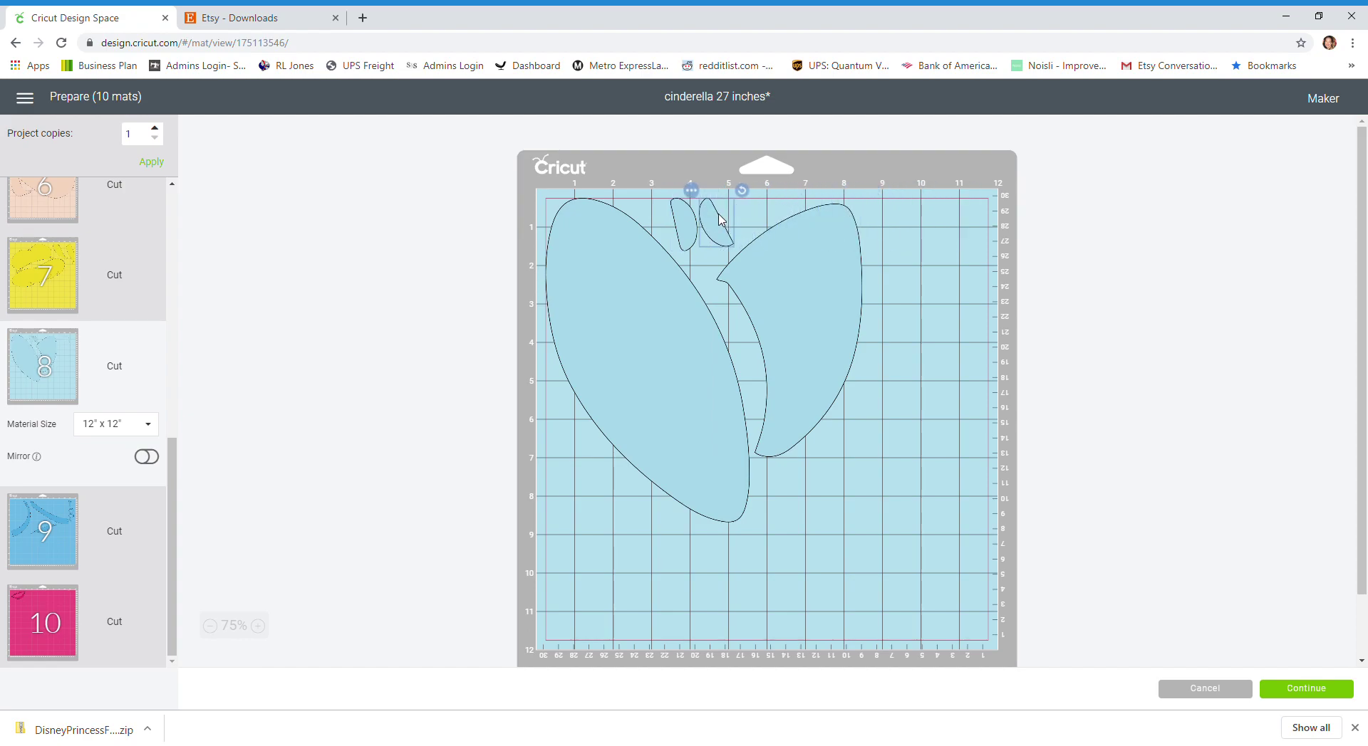
Step: Turn the large oval and the curved light blue piece sideways, placing the curved piece at the mat's top-left with the oval below
{"action": "left_click_drag", "start_coordinate": [710, 495], "coordinate": [928, 520]}
{"action": "left_click_drag", "start_coordinate": [974, 215], "coordinate": [895, 484]}
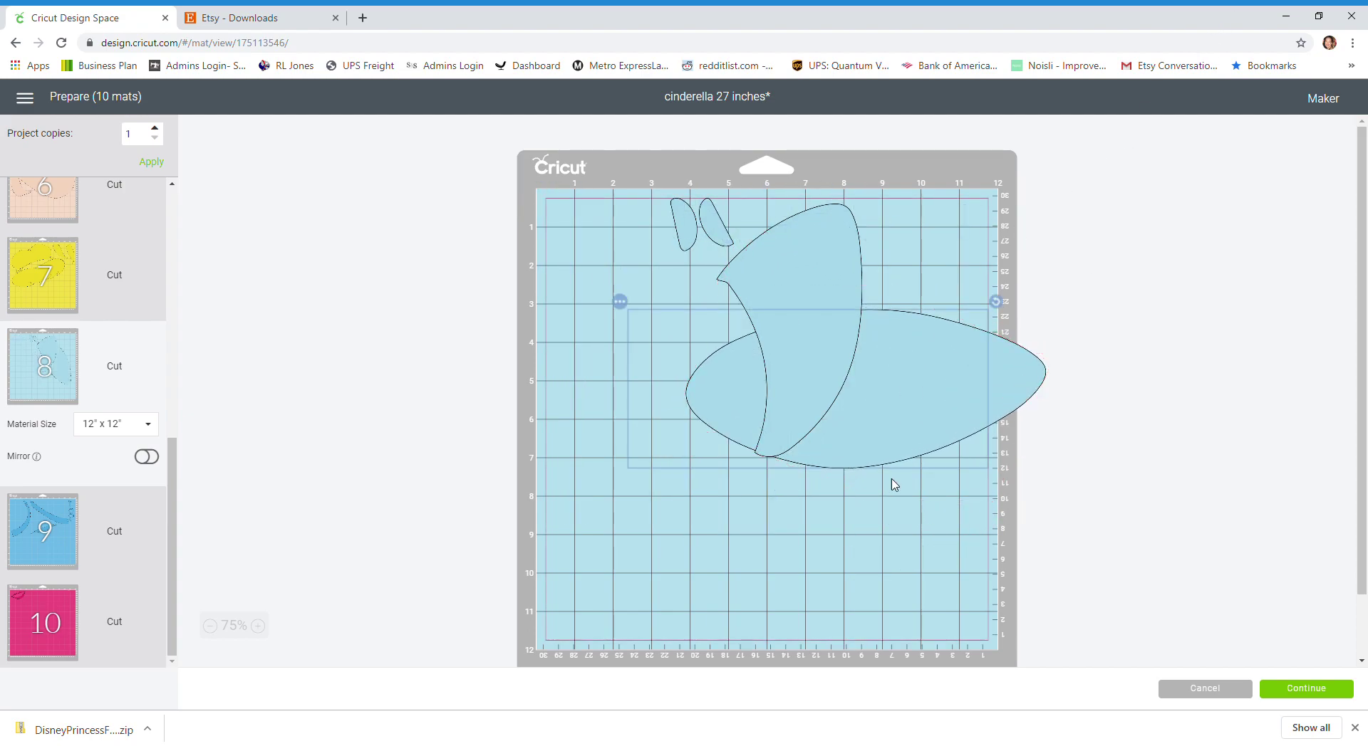
{"action": "left_click_drag", "start_coordinate": [925, 394], "coordinate": [711, 399]}
{"action": "left_click_drag", "start_coordinate": [782, 279], "coordinate": [607, 285]}
{"action": "left_click_drag", "start_coordinate": [699, 202], "coordinate": [464, 322]}
{"action": "left_click_drag", "start_coordinate": [620, 353], "coordinate": [595, 122]}
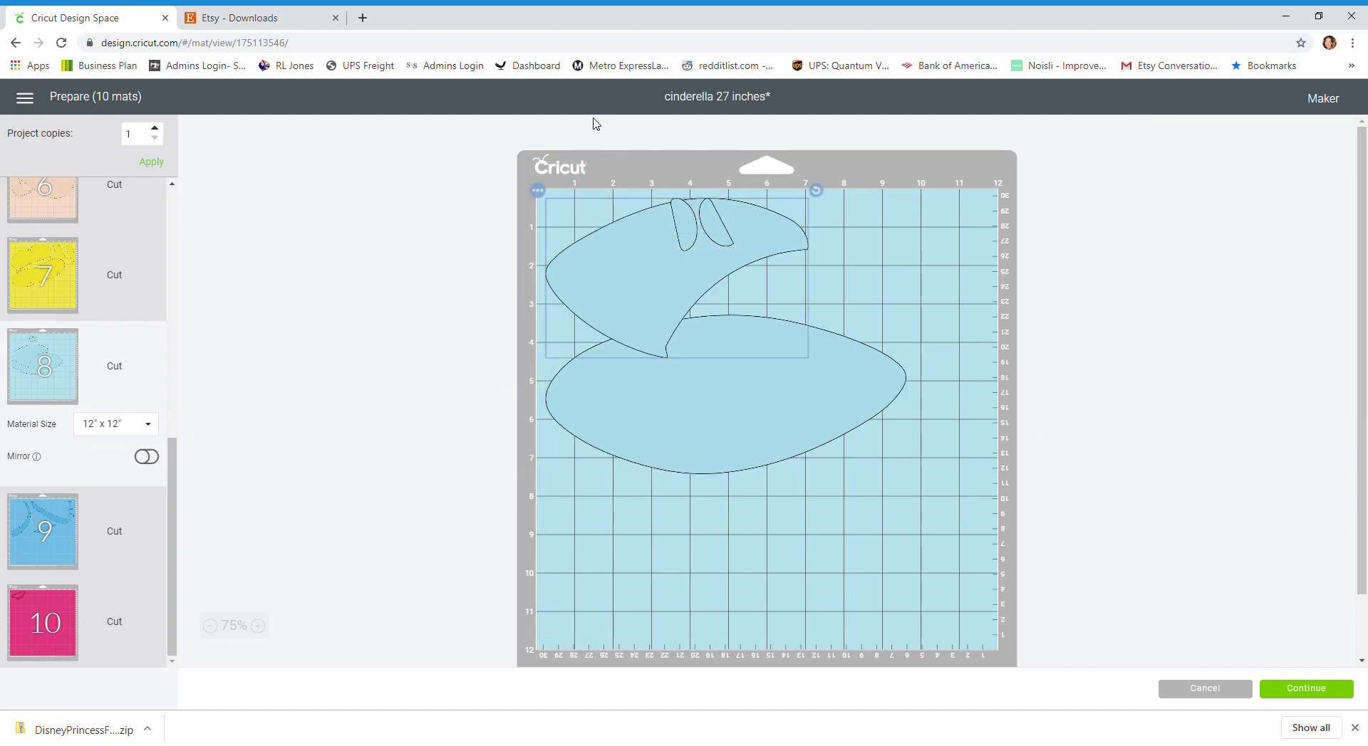
Step: Tilt the large oval to nest against the curved piece at the right edge, and lay both small pieces flat in the space above it
{"action": "left_click", "coordinate": [737, 490]}
{"action": "left_click_drag", "start_coordinate": [739, 430], "coordinate": [1075, 473]}
{"action": "left_click_drag", "start_coordinate": [995, 351], "coordinate": [919, 274]}
{"action": "left_click_drag", "start_coordinate": [822, 411], "coordinate": [926, 313]}
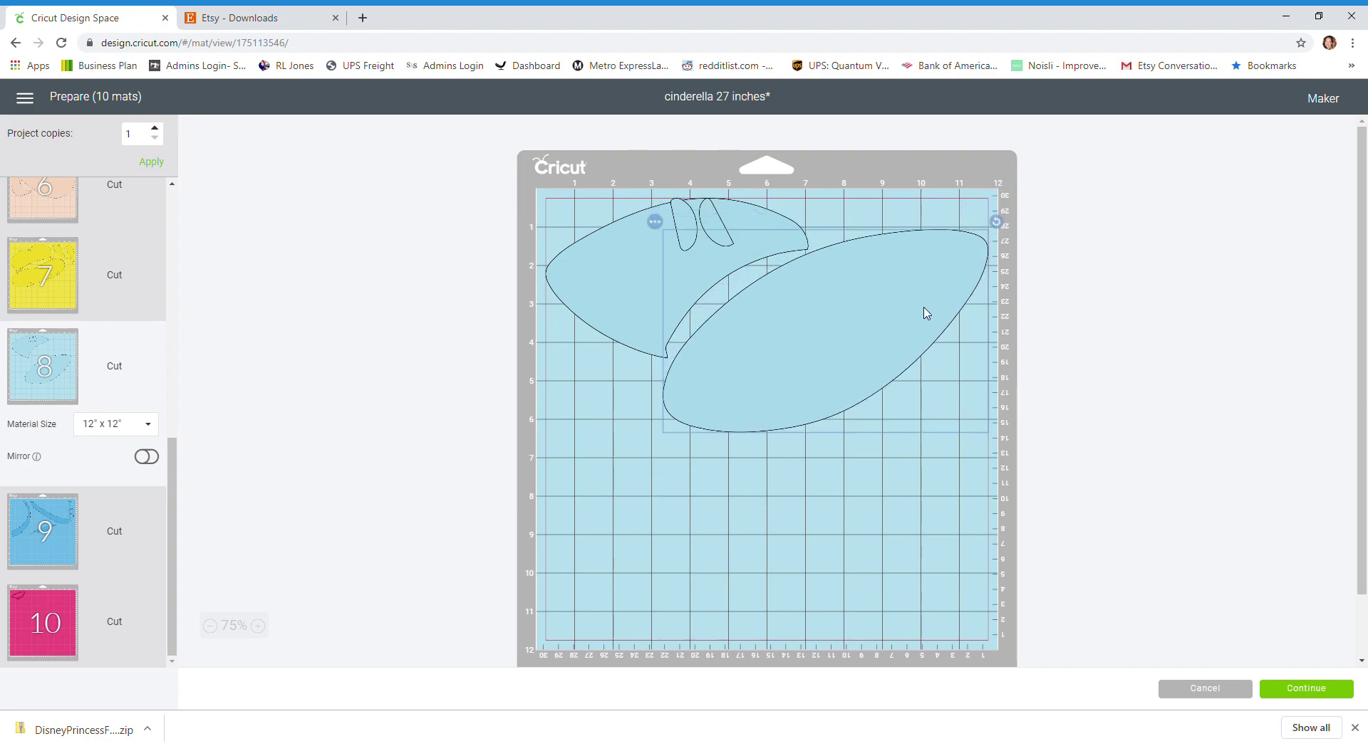
{"action": "left_click_drag", "start_coordinate": [703, 227], "coordinate": [864, 216]}
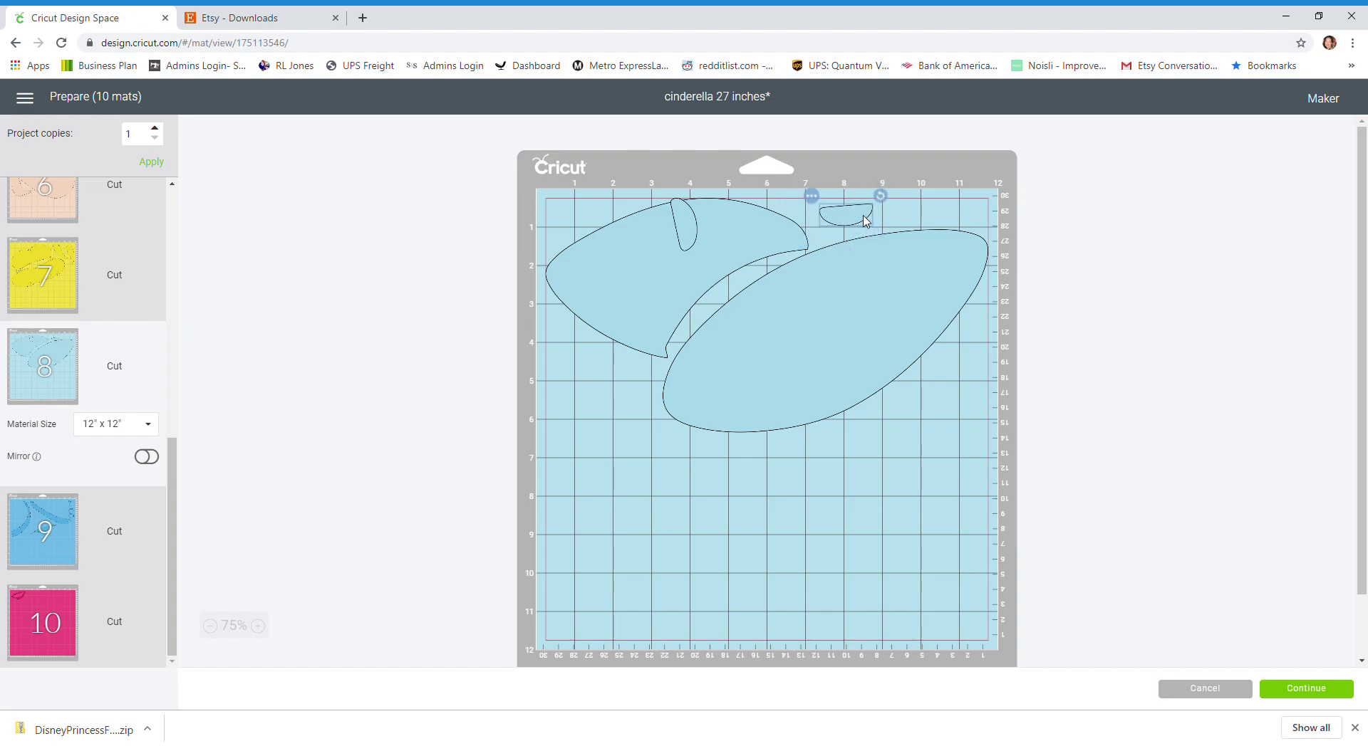
{"action": "left_click_drag", "start_coordinate": [688, 221], "coordinate": [931, 205]}
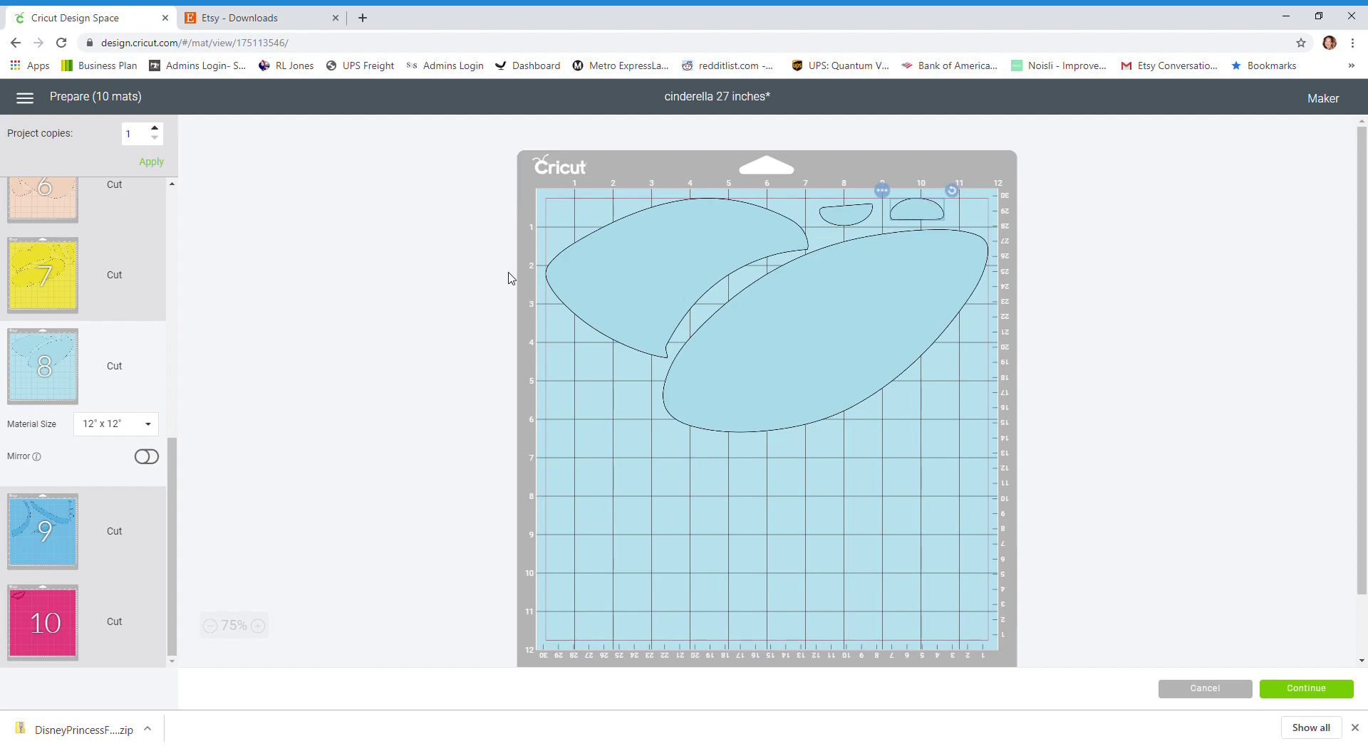
Step: Open blue mat 9 and rotate the slender curved band so it arcs downward from the mat's top-left corner
{"action": "left_click", "coordinate": [65, 552]}
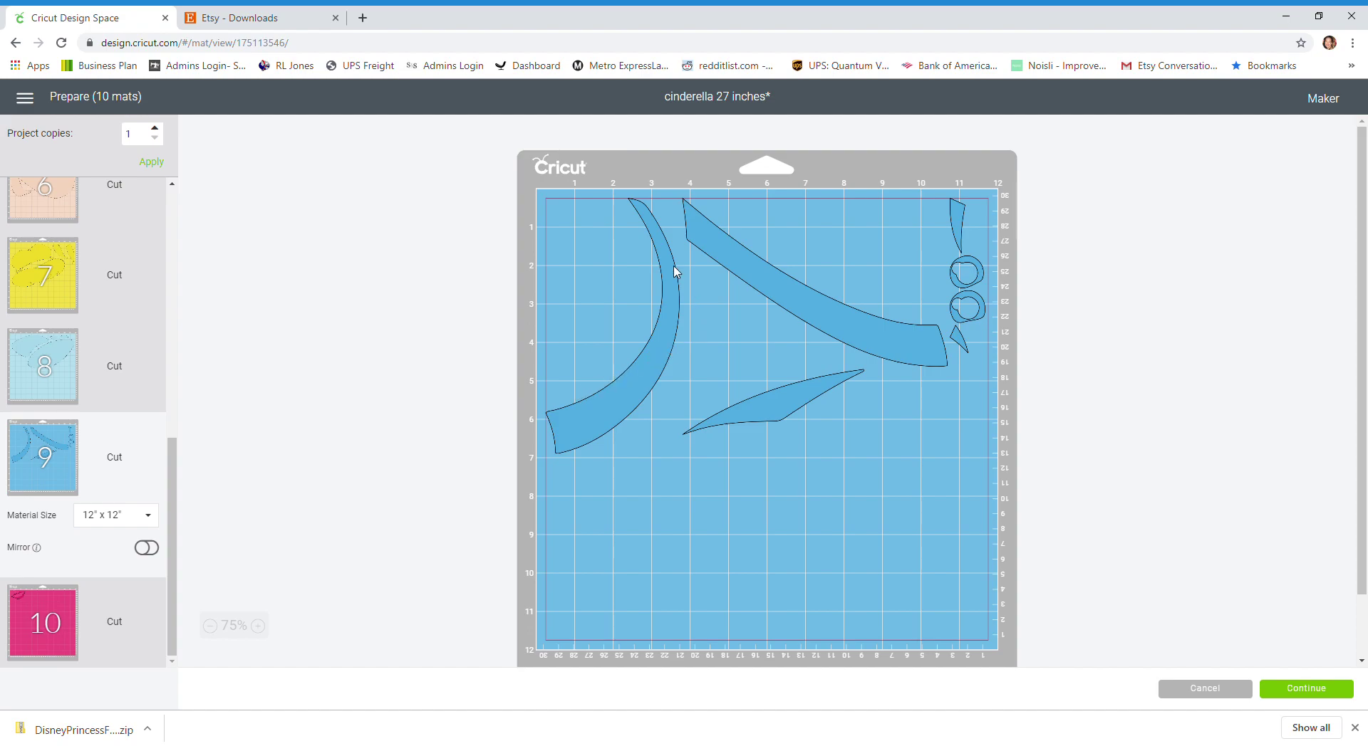
{"action": "left_click_drag", "start_coordinate": [676, 269], "coordinate": [733, 412]}
{"action": "left_click_drag", "start_coordinate": [741, 344], "coordinate": [830, 565]}
{"action": "left_click_drag", "start_coordinate": [606, 467], "coordinate": [572, 325]}
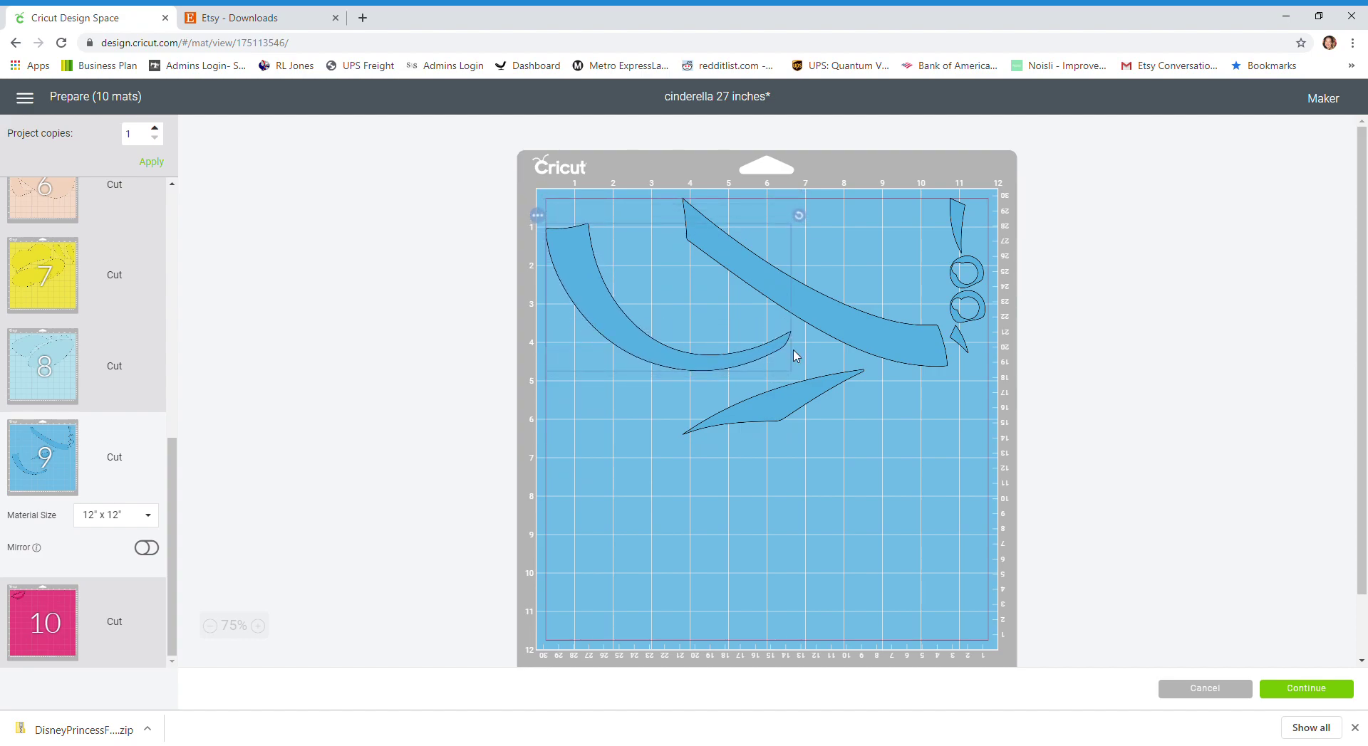
Step: Rotate the pointed piece to nest inside the curved band's arc, and nudge the long wide band slightly left
{"action": "left_click_drag", "start_coordinate": [810, 407], "coordinate": [725, 272]}
{"action": "left_click_drag", "start_coordinate": [788, 226], "coordinate": [766, 356]}
{"action": "left_click_drag", "start_coordinate": [676, 262], "coordinate": [643, 271]}
{"action": "left_click", "coordinate": [751, 280]}
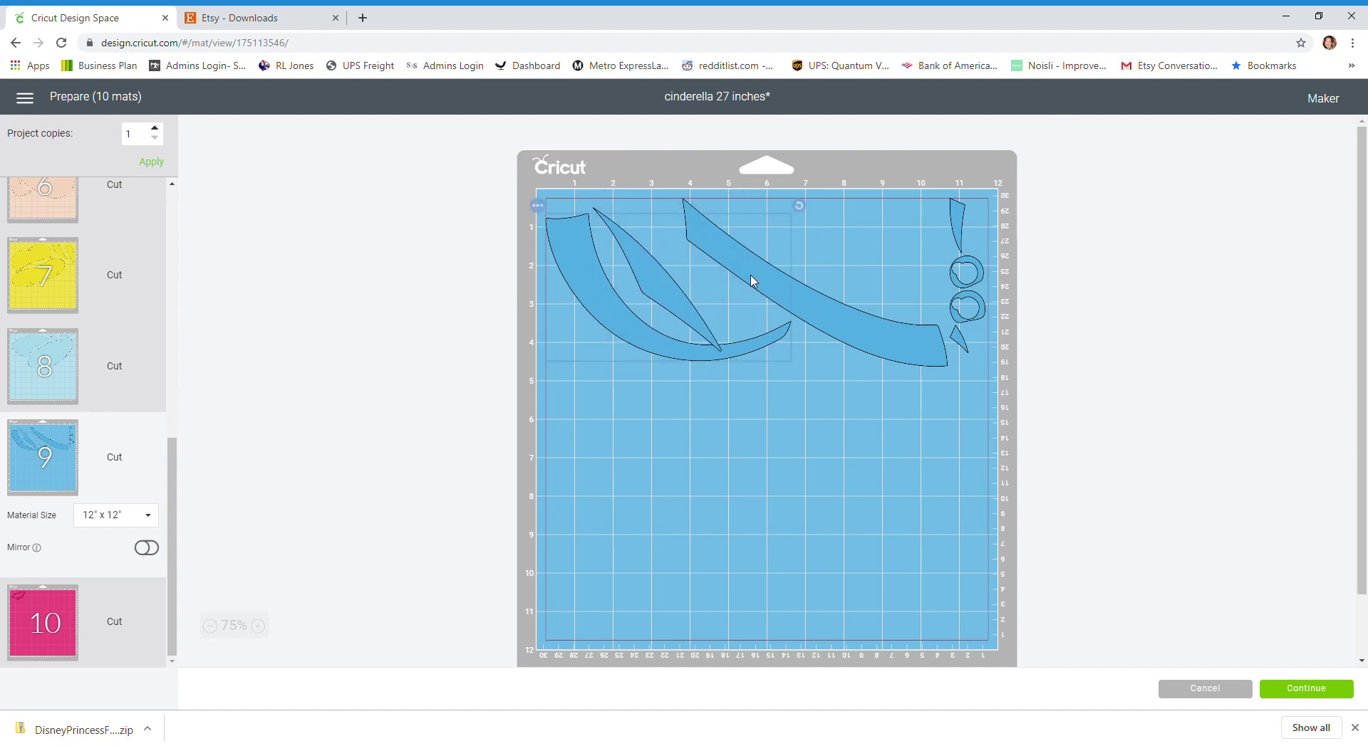
{"action": "left_click_drag", "start_coordinate": [859, 322], "coordinate": [854, 304]}
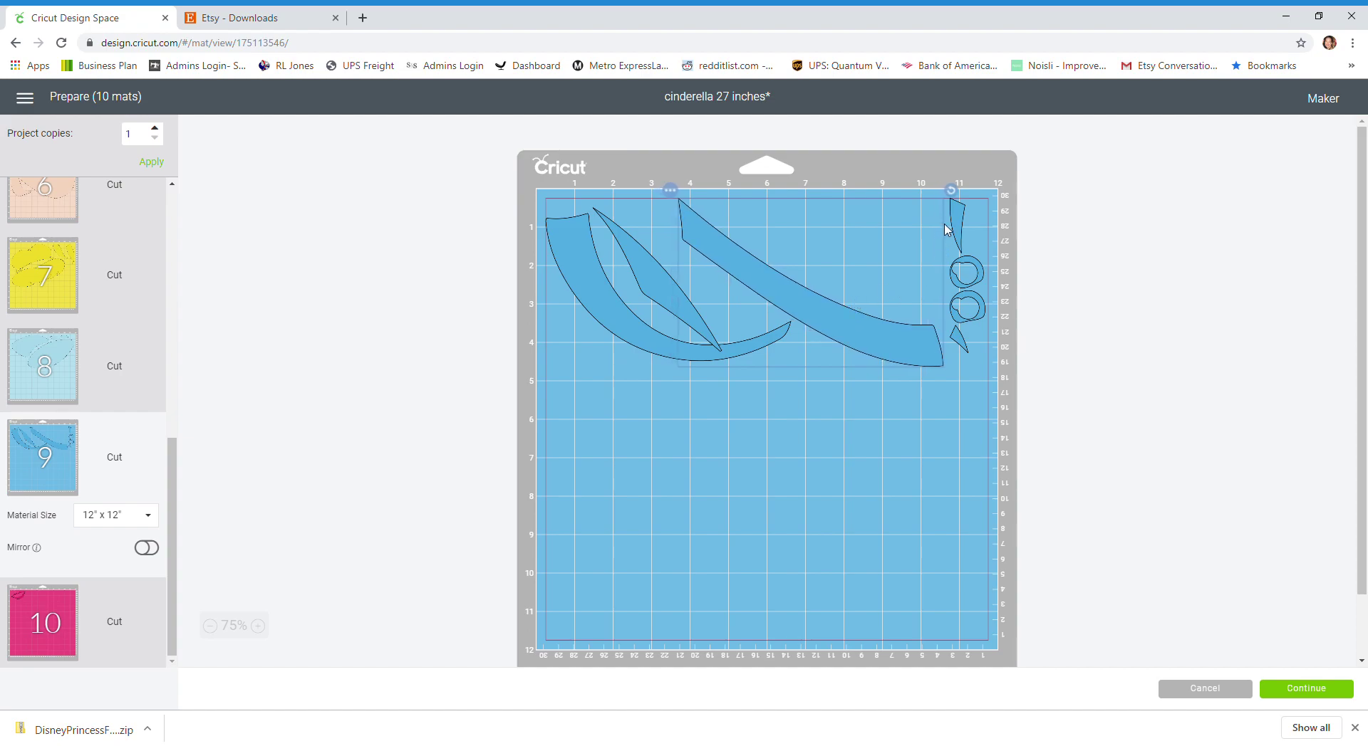
Step: Move the small sliver and both round pieces into the gap between the pointed piece and the long band, lowering the curved band slightly
{"action": "left_click_drag", "start_coordinate": [956, 215], "coordinate": [659, 218]}
{"action": "left_click_drag", "start_coordinate": [967, 264], "coordinate": [738, 304]}
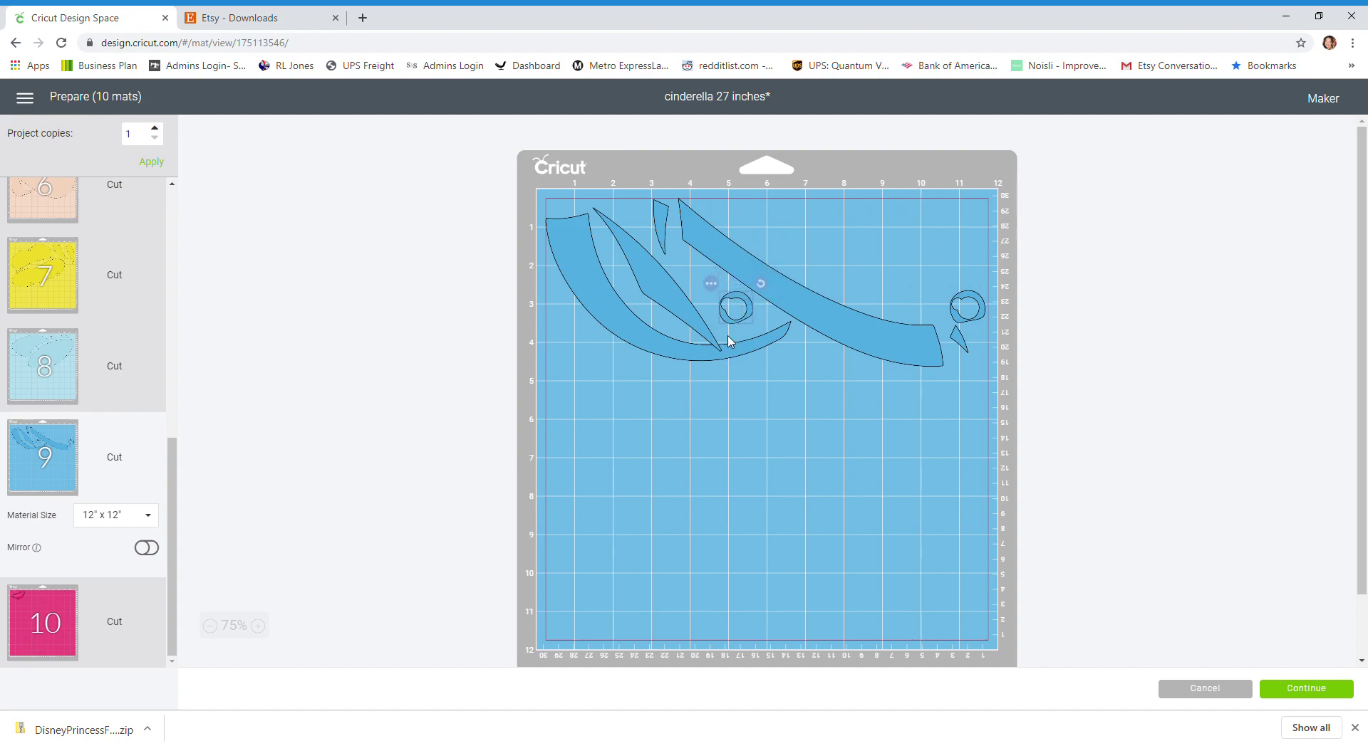
{"action": "left_click_drag", "start_coordinate": [689, 363], "coordinate": [689, 381]}
{"action": "left_click_drag", "start_coordinate": [986, 308], "coordinate": [762, 339]}
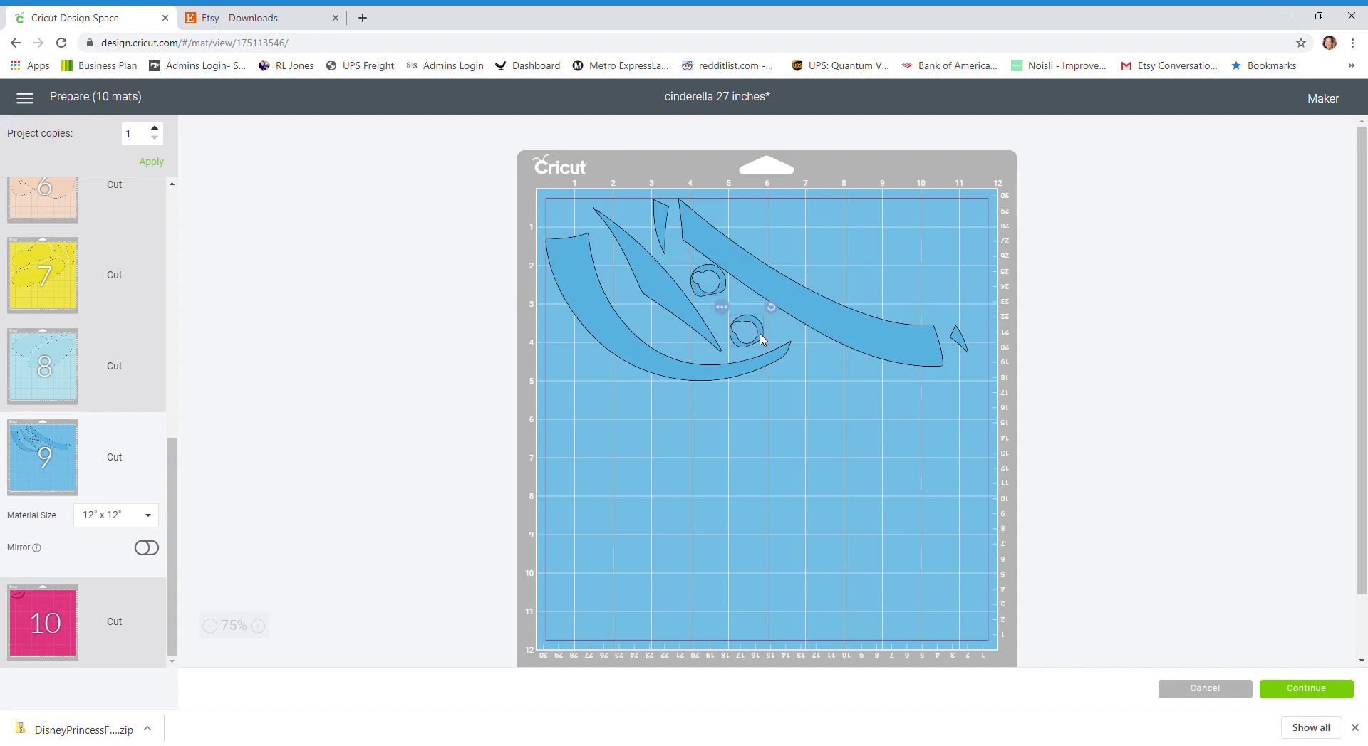
{"action": "left_click_drag", "start_coordinate": [727, 287], "coordinate": [740, 311]}
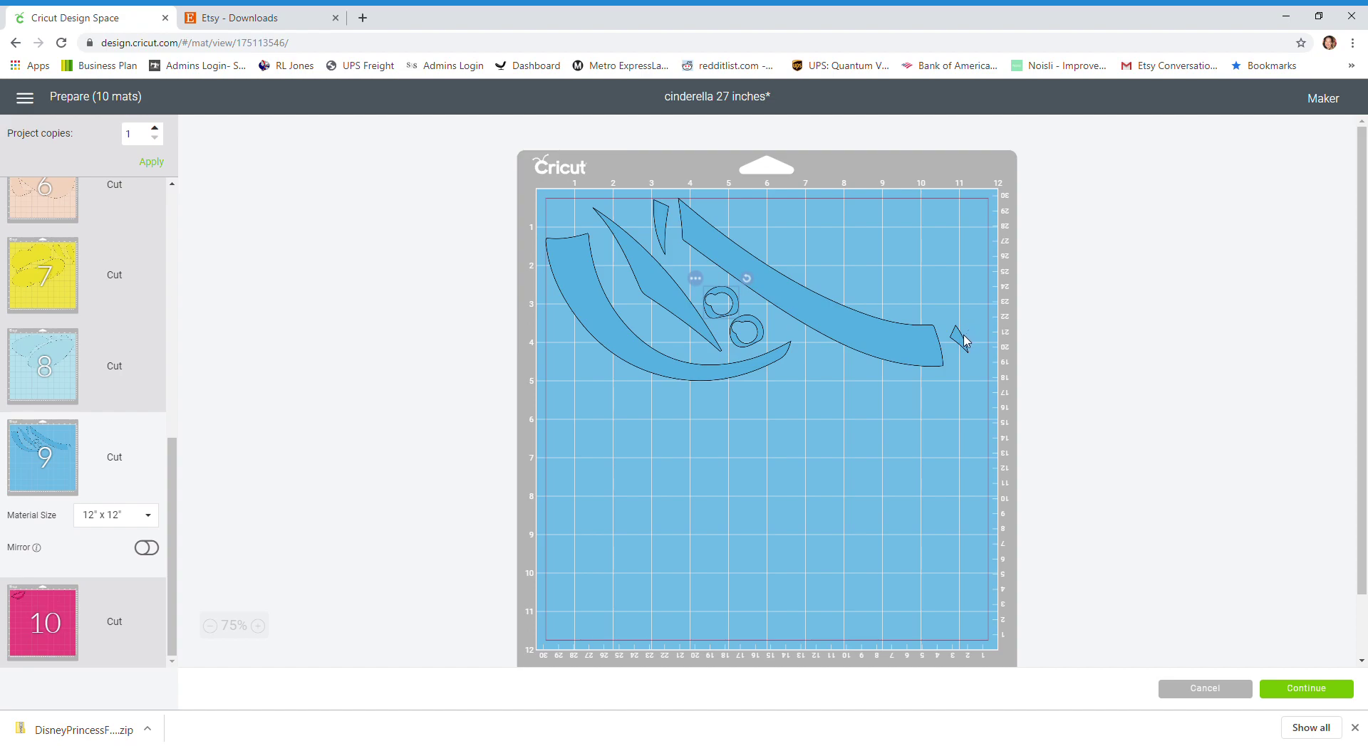
Step: Put the small triangle in the mat's top-left corner, stand the long band upright along the left edge, and shift the curved band aside
{"action": "left_click_drag", "start_coordinate": [959, 338], "coordinate": [563, 211]}
{"action": "left_click_drag", "start_coordinate": [905, 334], "coordinate": [841, 610]}
{"action": "left_click_drag", "start_coordinate": [890, 474], "coordinate": [849, 622]}
{"action": "left_click_drag", "start_coordinate": [741, 592], "coordinate": [561, 461]}
{"action": "left_click_drag", "start_coordinate": [684, 384], "coordinate": [811, 460]}
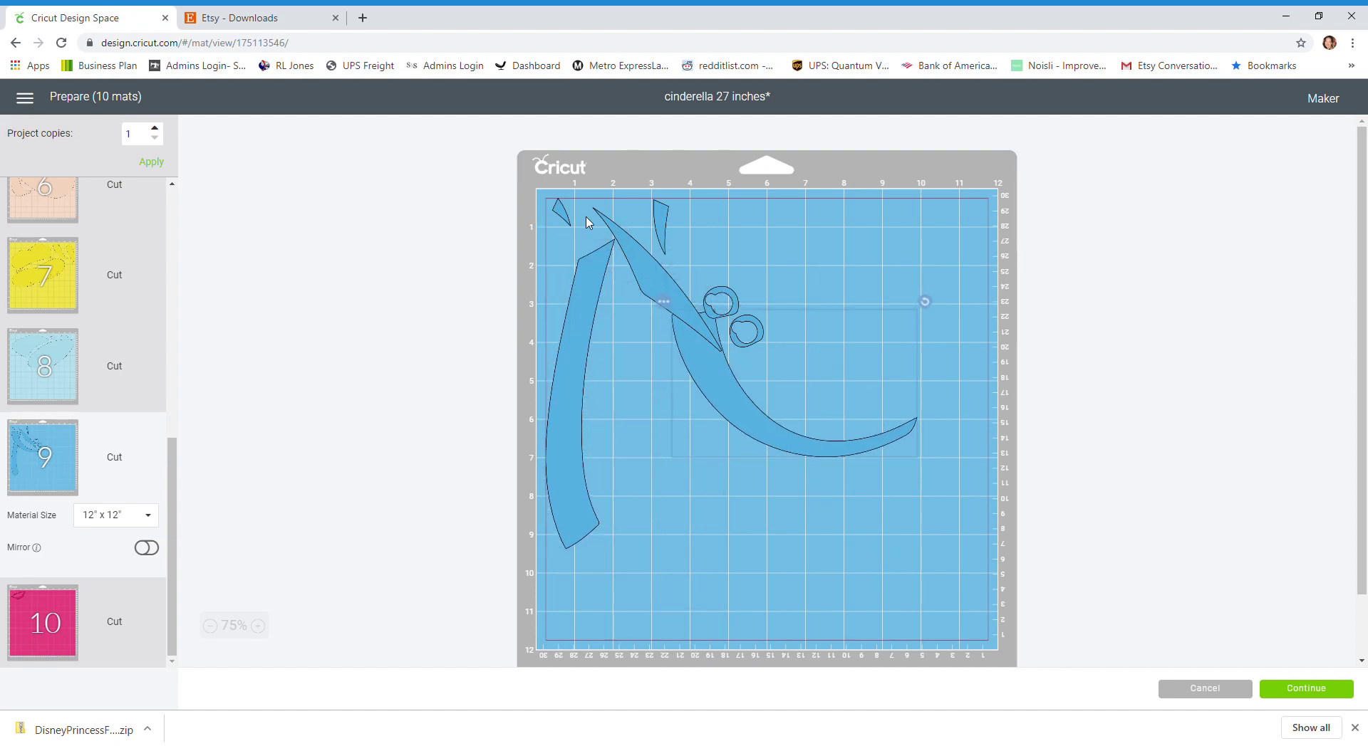
Step: Slide the upright long band to the mat's top edge beside the small triangle, moving the pointed piece to the right
{"action": "left_click_drag", "start_coordinate": [562, 212], "coordinate": [693, 217]}
{"action": "left_click_drag", "start_coordinate": [610, 256], "coordinate": [766, 262]}
{"action": "left_click_drag", "start_coordinate": [581, 282], "coordinate": [577, 212]}
{"action": "left_click_drag", "start_coordinate": [696, 228], "coordinate": [554, 227]}
Step: Rotate the curved band so it arches upward, and nest its tail alongside the upright long band
{"action": "left_click_drag", "start_coordinate": [686, 313], "coordinate": [623, 248]}
{"action": "left_click_drag", "start_coordinate": [859, 234], "coordinate": [634, 306]}
{"action": "left_click_drag", "start_coordinate": [843, 216], "coordinate": [757, 334]}
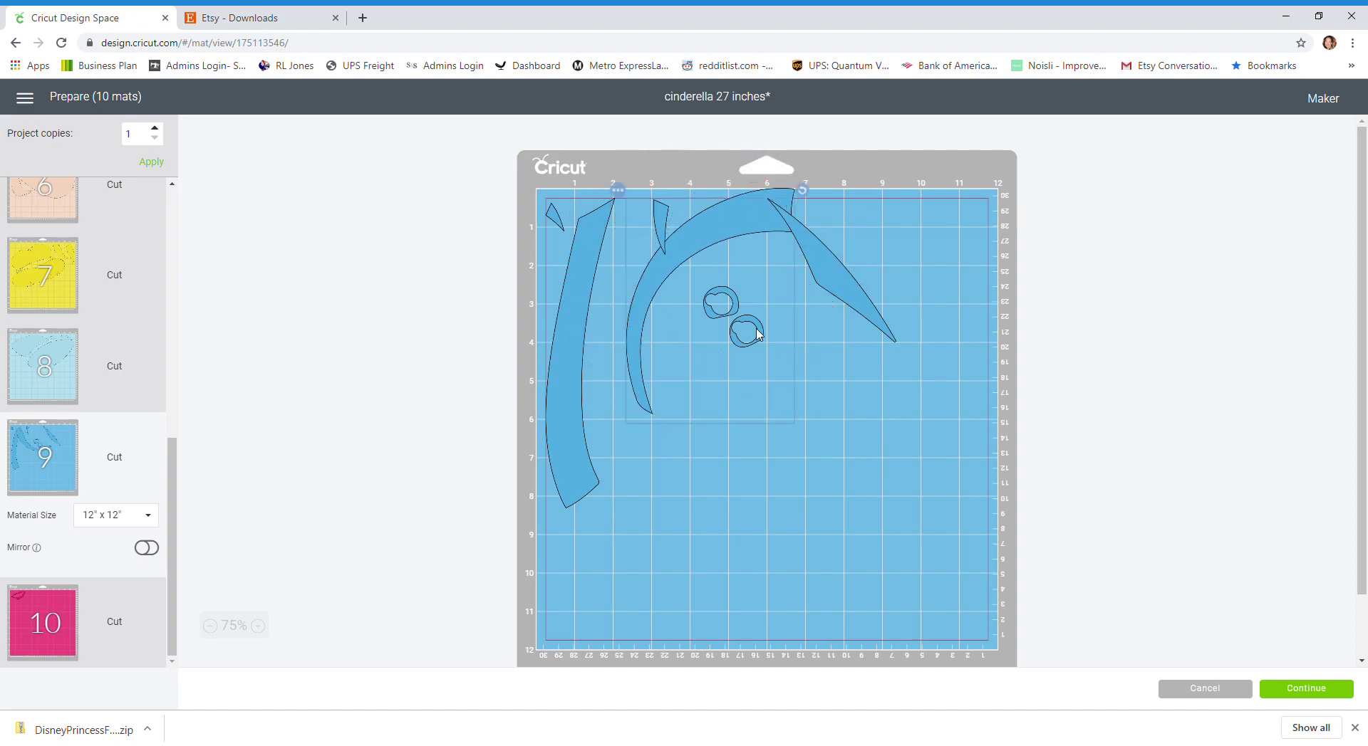
{"action": "left_click_drag", "start_coordinate": [736, 222], "coordinate": [708, 281]}
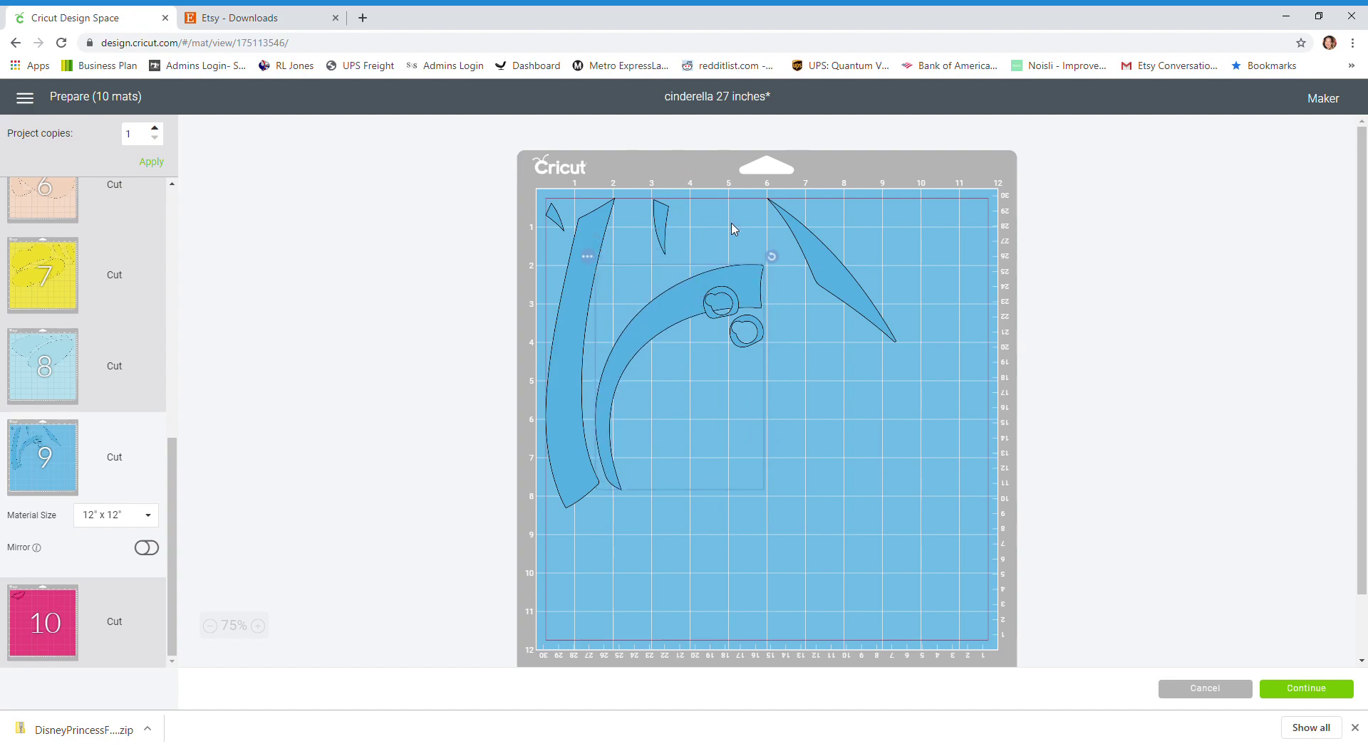
Step: Move the small sliver under the arch, and turn the pointed piece nearly flat along the top edge above the curved band
{"action": "left_click_drag", "start_coordinate": [661, 233], "coordinate": [647, 412]}
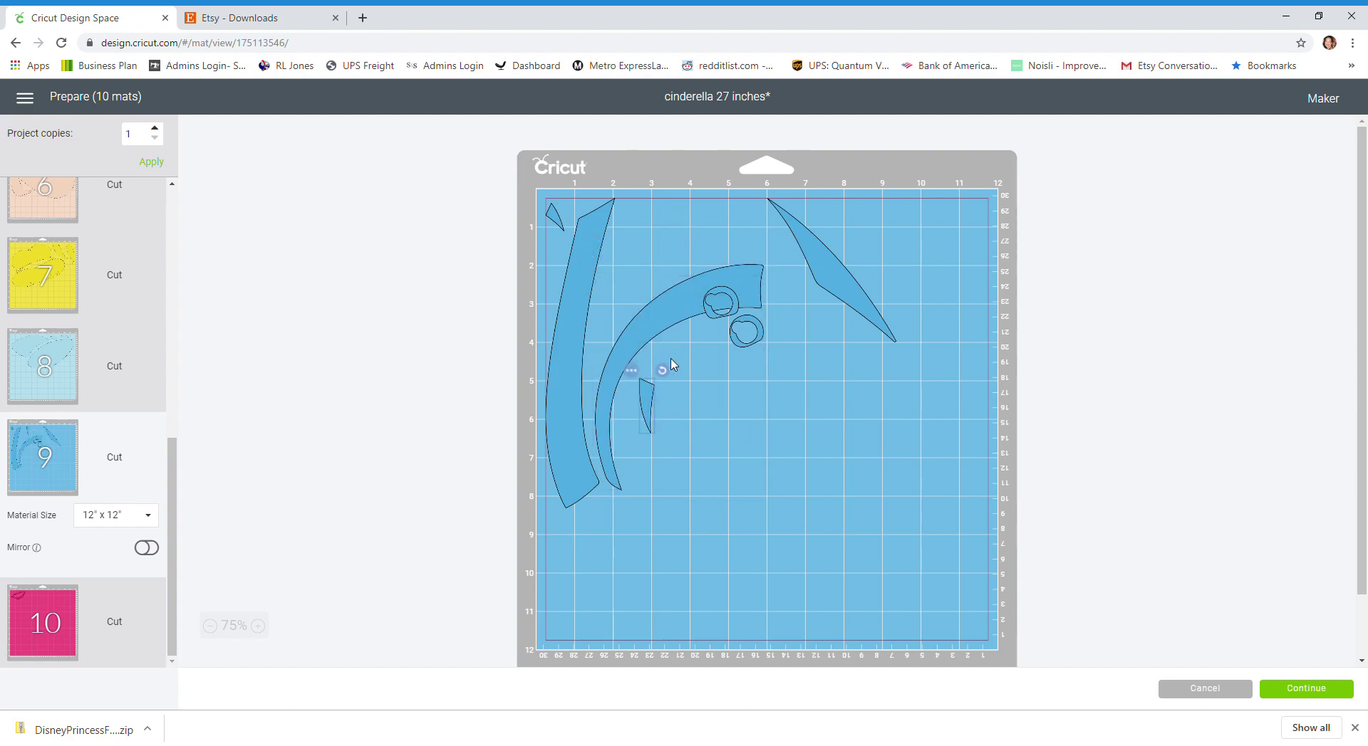
{"action": "left_click_drag", "start_coordinate": [814, 251], "coordinate": [727, 245]}
{"action": "left_click_drag", "start_coordinate": [809, 197], "coordinate": [712, 214]}
{"action": "left_click_drag", "start_coordinate": [748, 270], "coordinate": [718, 217]}
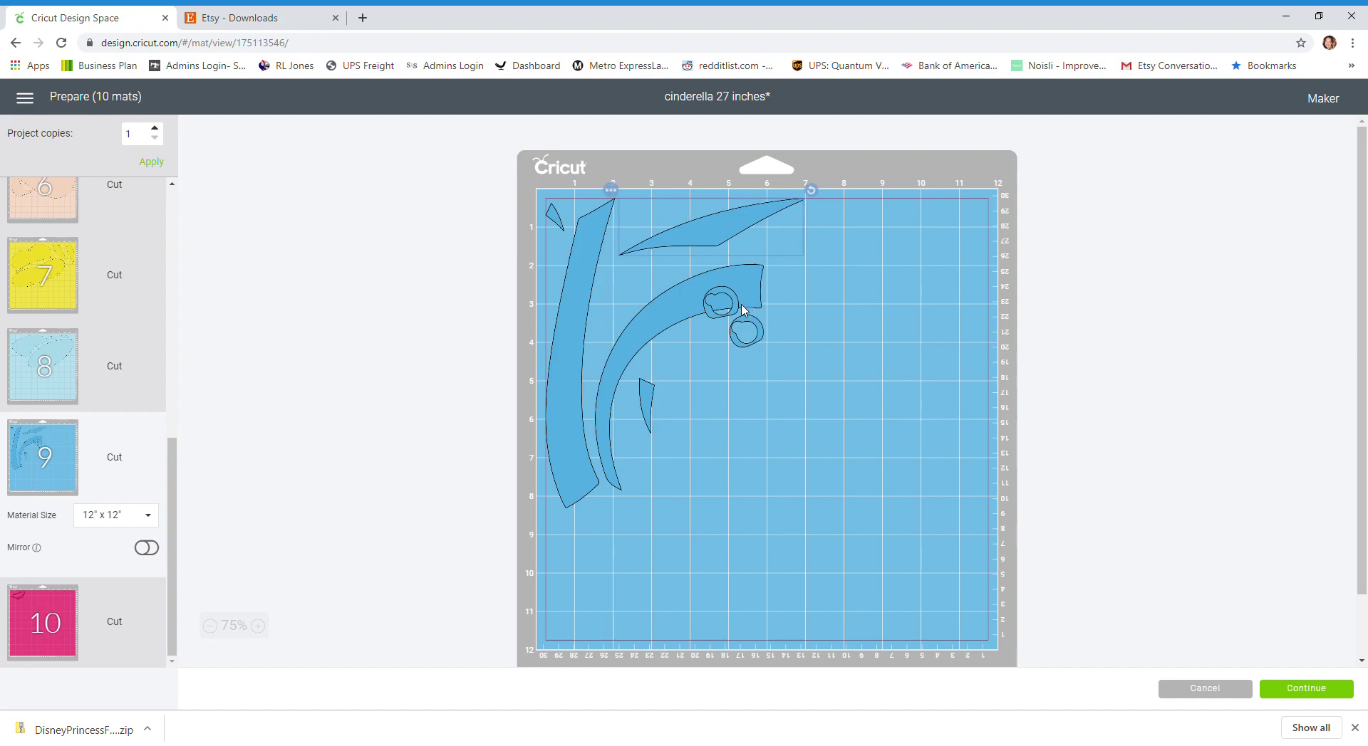
Step: Fit both round pieces and the rotated small sliver into the gaps around the pointed piece and the curved band
{"action": "left_click_drag", "start_coordinate": [734, 312], "coordinate": [652, 217]}
{"action": "left_click_drag", "start_coordinate": [762, 343], "coordinate": [635, 296]}
{"action": "left_click_drag", "start_coordinate": [656, 400], "coordinate": [689, 268]}
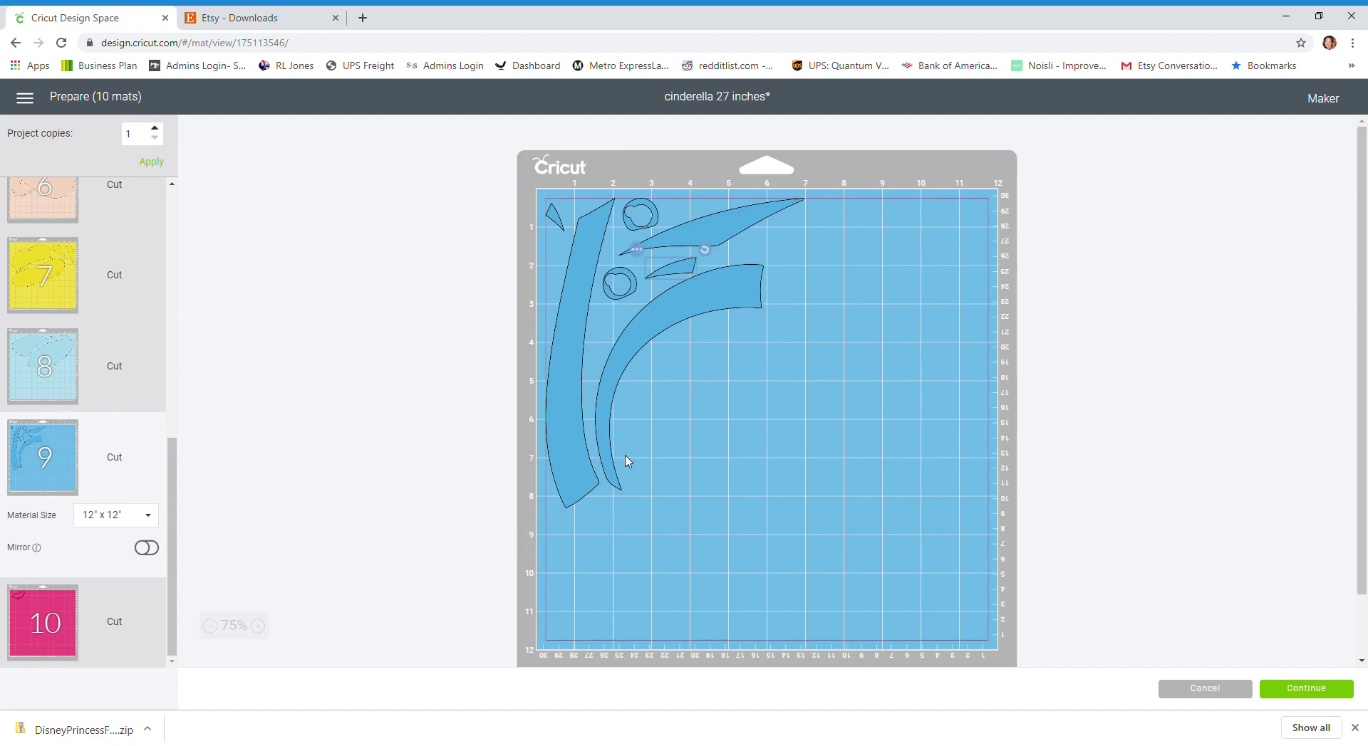
Step: Check the lip pieces on pink mat 10, and return to the start of the mat list
{"action": "left_click", "coordinate": [16, 622]}
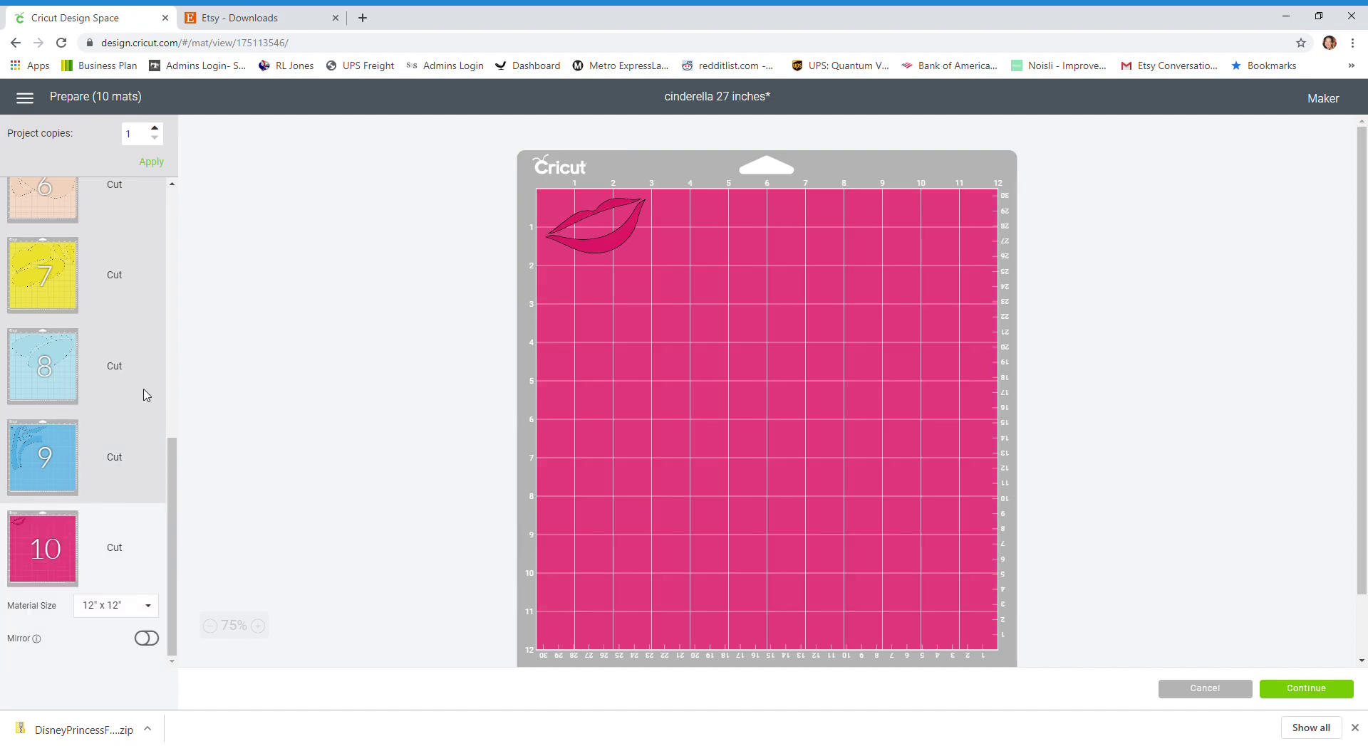
{"action": "scroll", "coordinate": [146, 399], "scroll_direction": "up", "scroll_amount": 10}
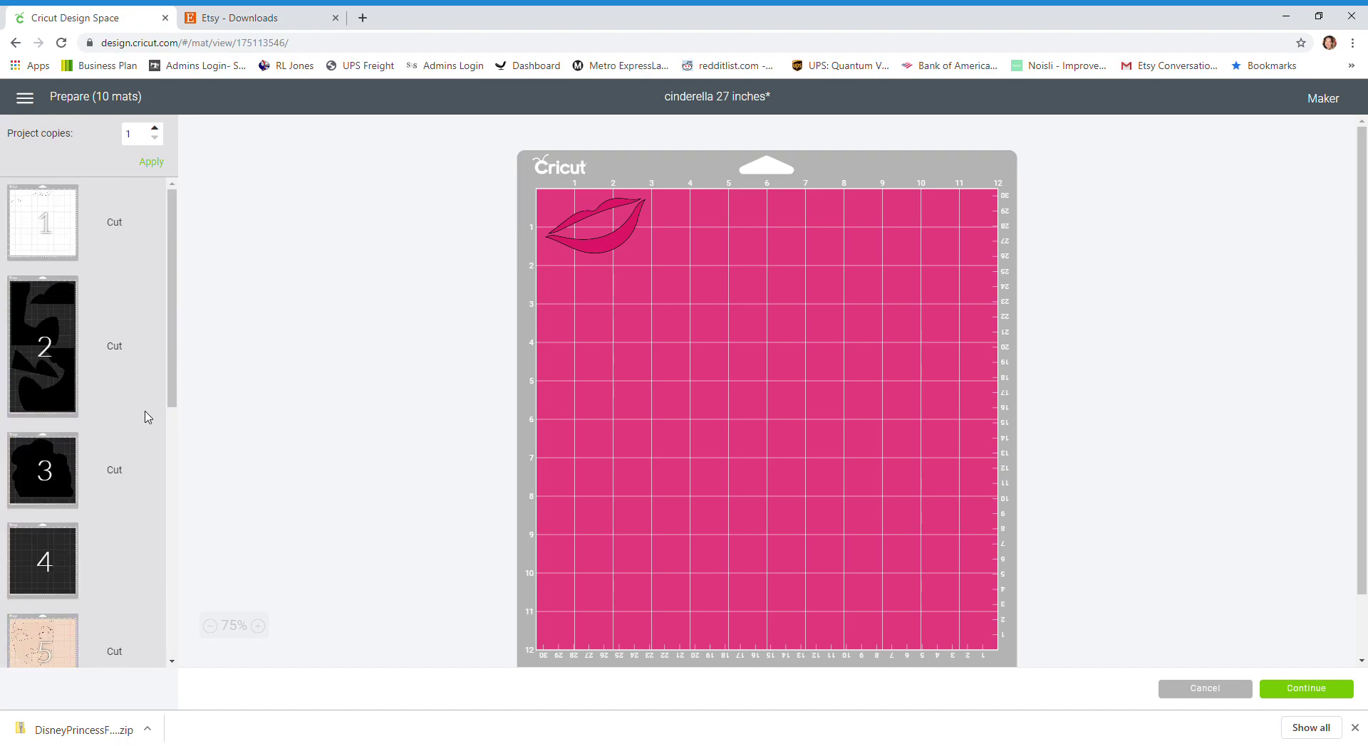